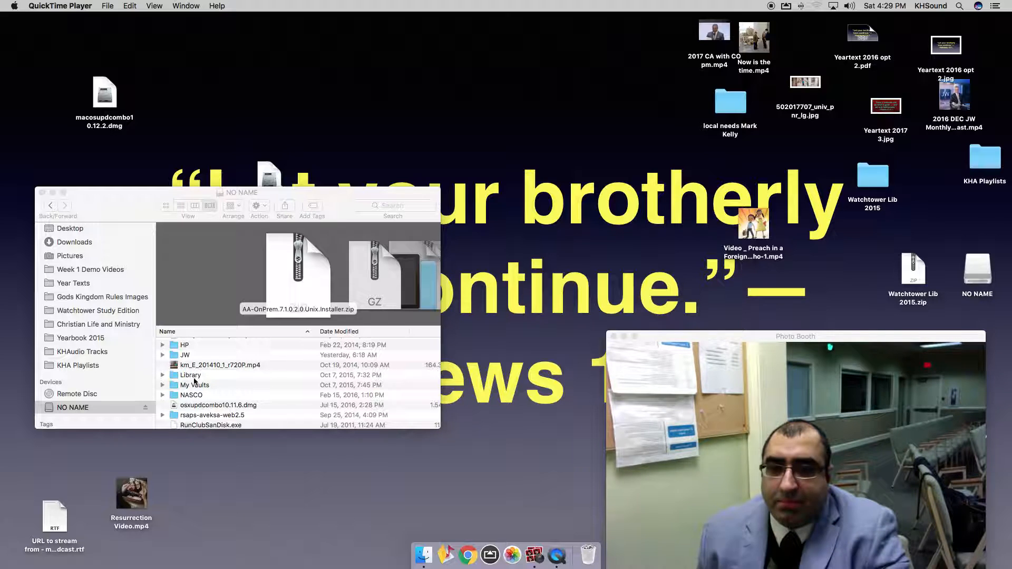
Open JW > Media on the NO NAME drive, then move the Photo Booth preview aside.
scroll(193, 381, "down", 5)
scroll(193, 381, "up", 10)
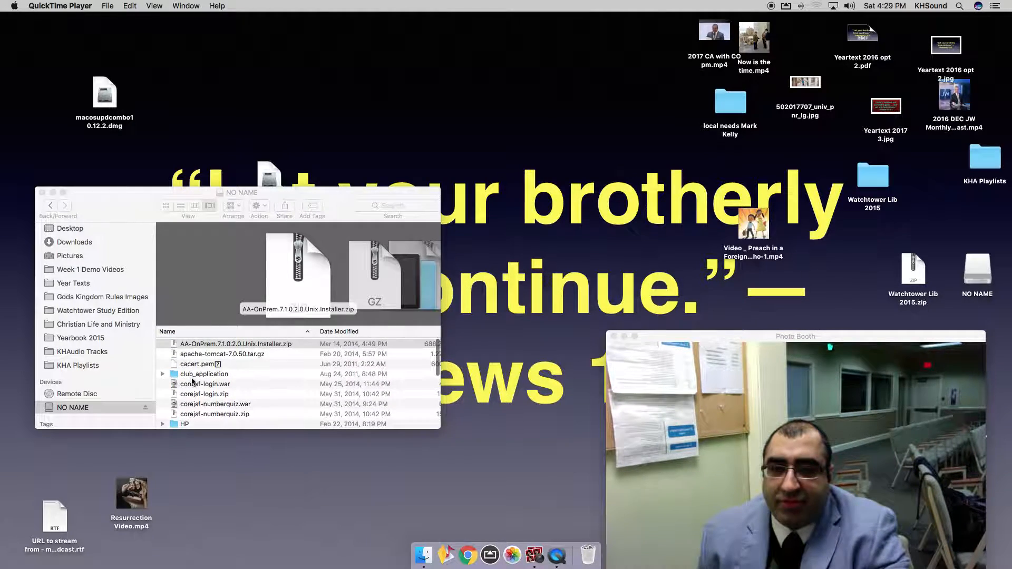
scroll(189, 377, "down", 4)
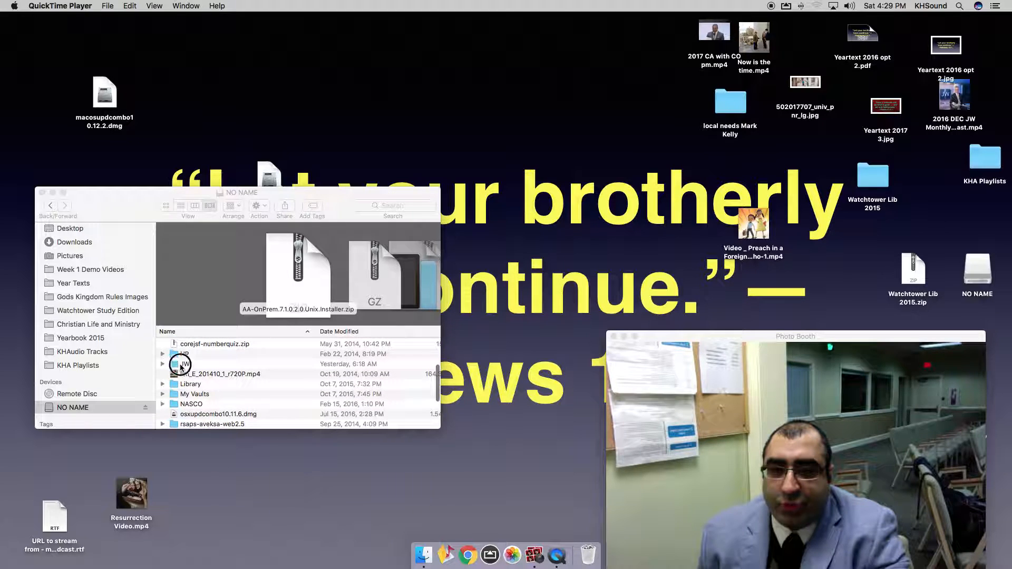
double_click(180, 365)
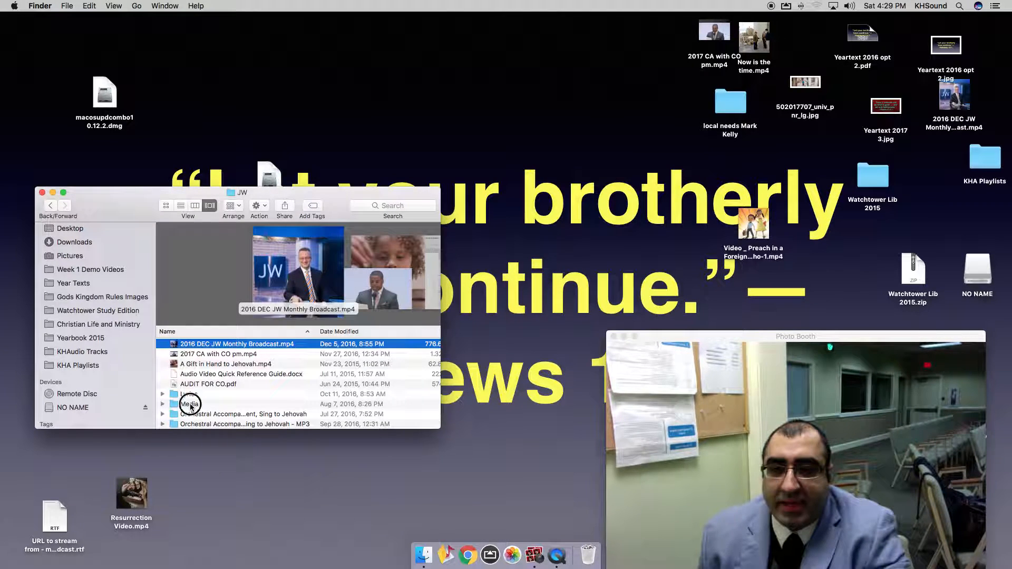
double_click(189, 404)
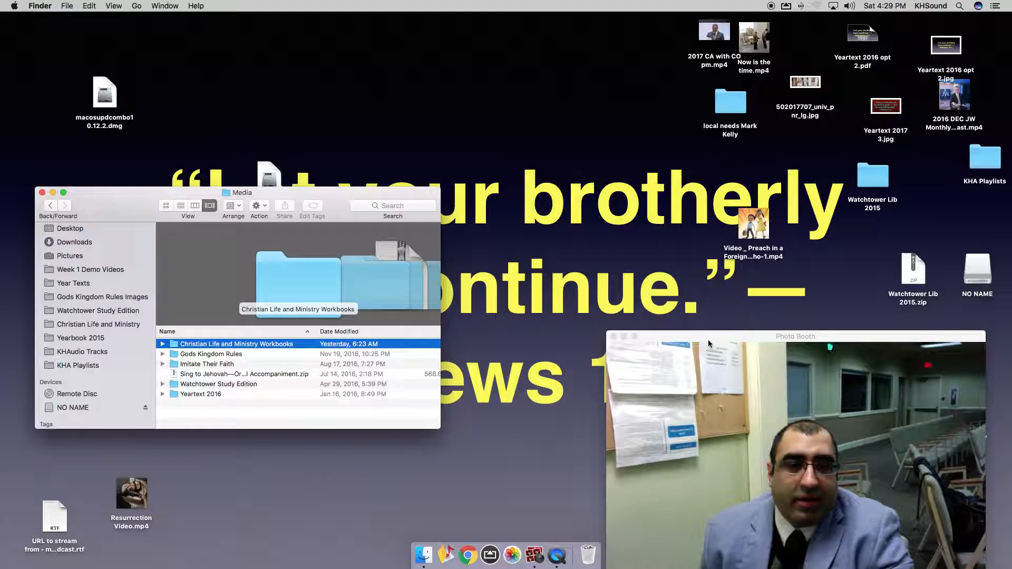
left_click_drag(711, 336, 104, 352)
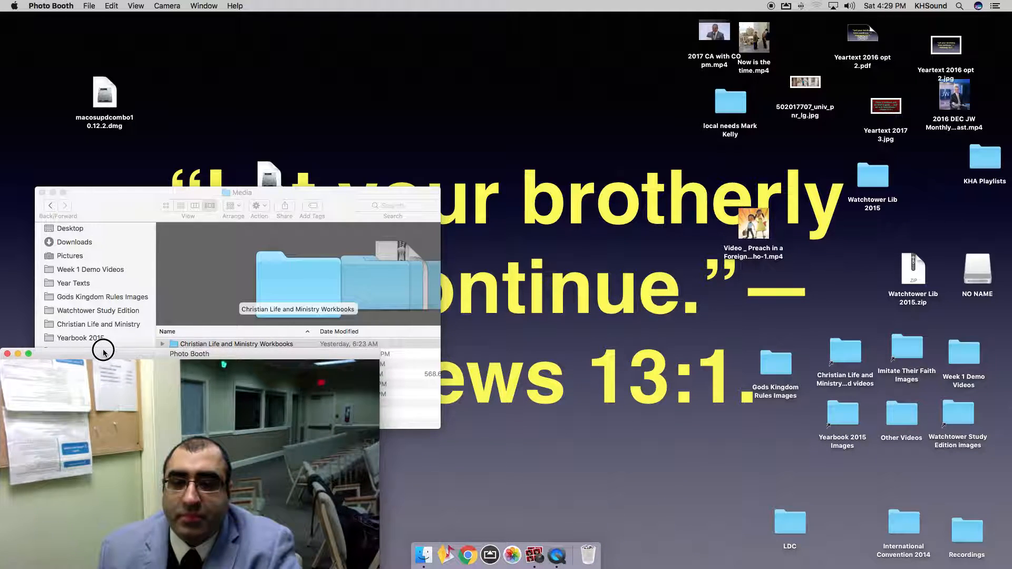
left_click_drag(128, 209, 173, 134)
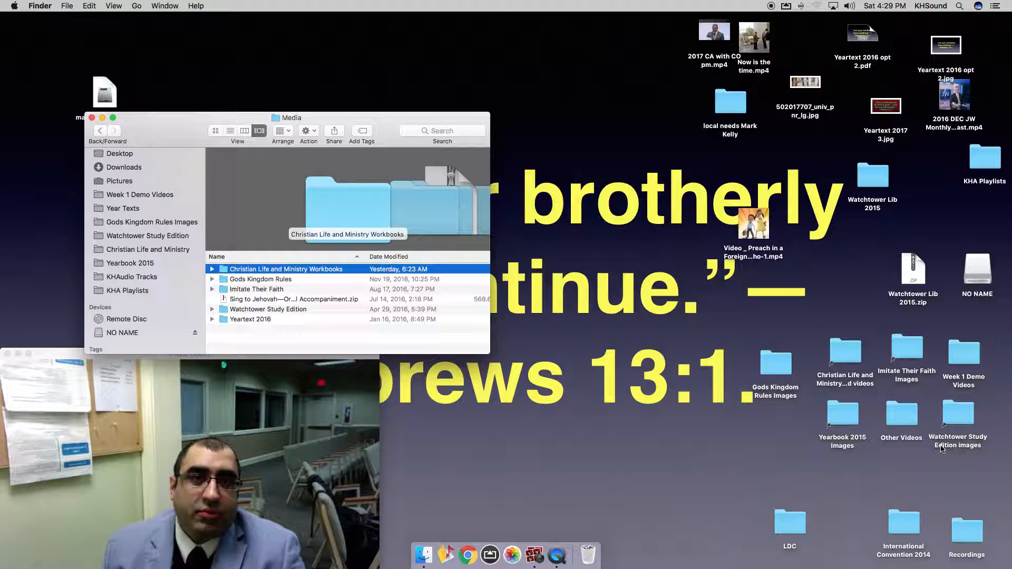
Open the Christian Life and Ministry videos folder beside Workbooks > Year 2017, with 01 Jan 2017 expanded.
double_click(847, 356)
left_click_drag(470, 276, 802, 272)
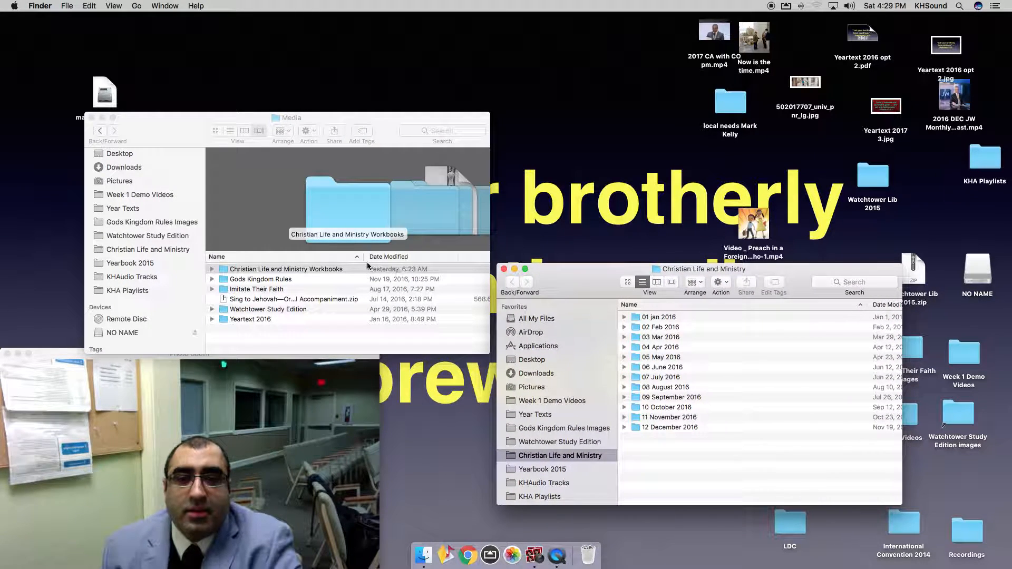
double_click(269, 269)
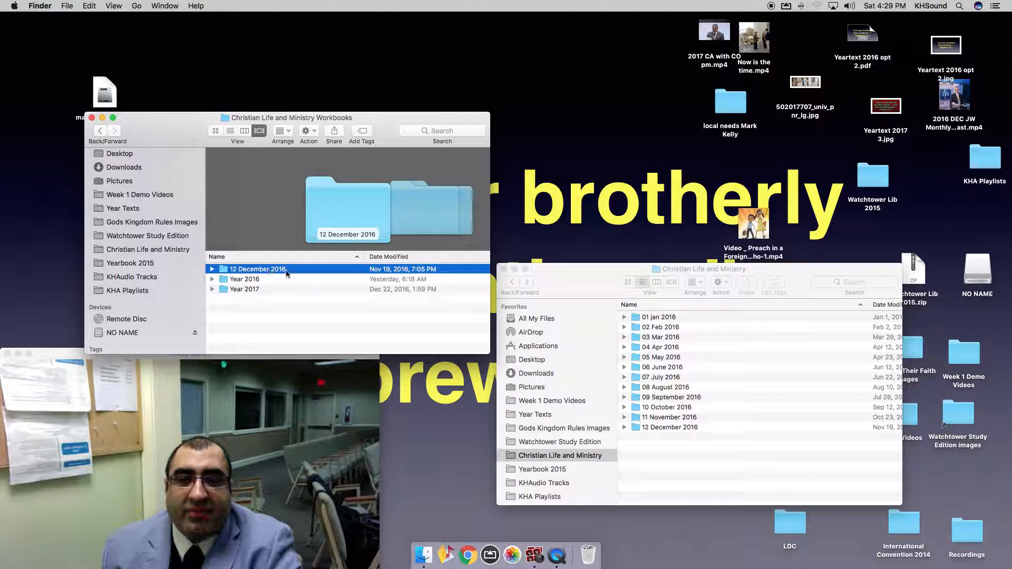
double_click(248, 290)
key("Right")
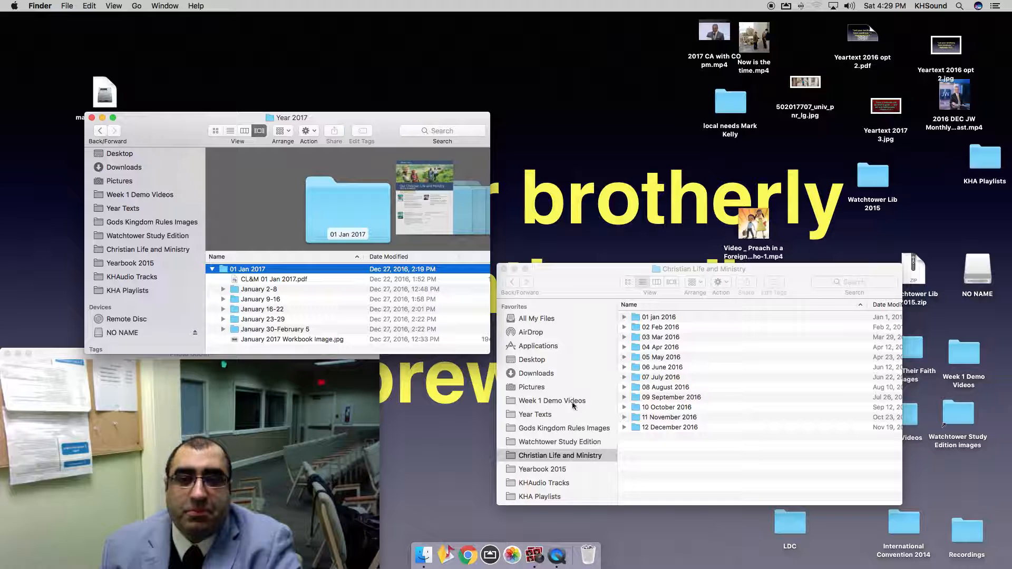
left_click(668, 455)
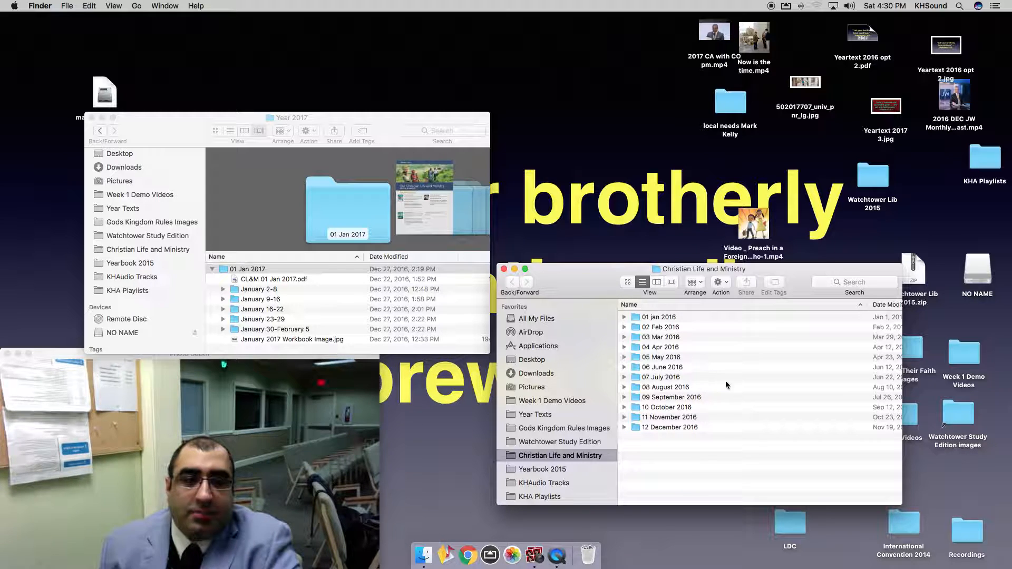
Create a Year 2016 folder and move the 01 jan–12 December 2016 folders into it.
key("super+shift+n")
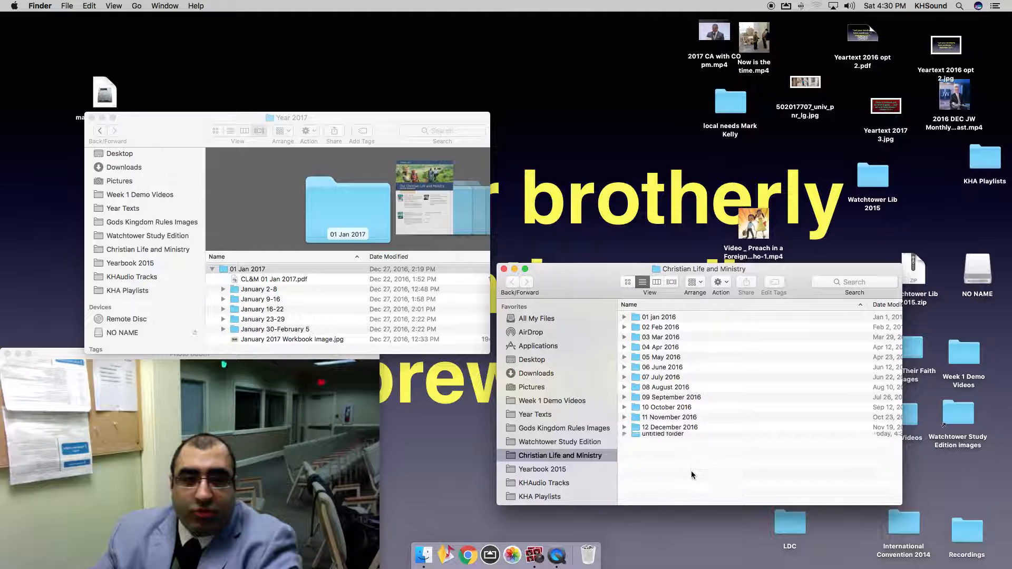
type("Yeal")
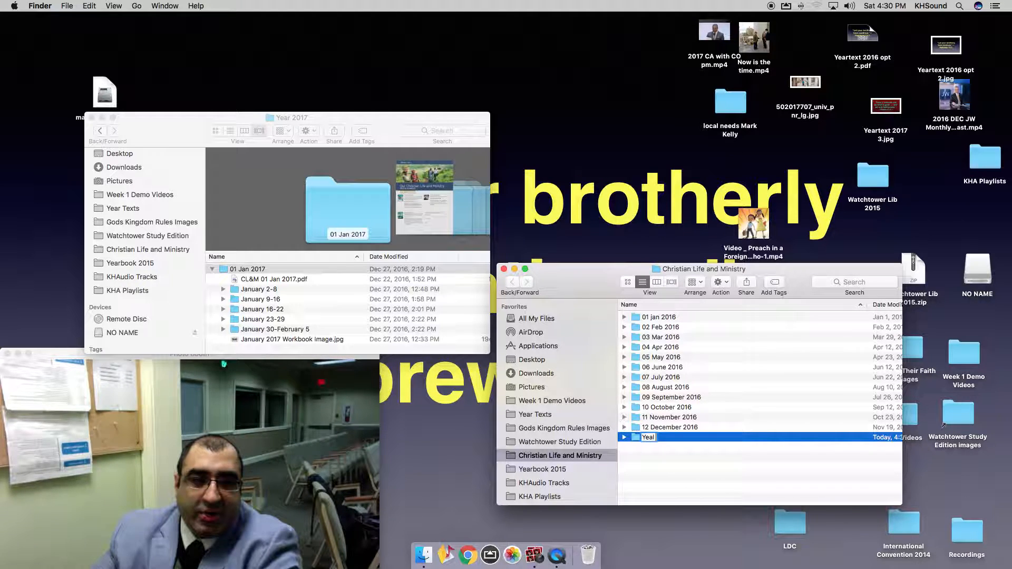
key("BackSpace")
type("r 2016")
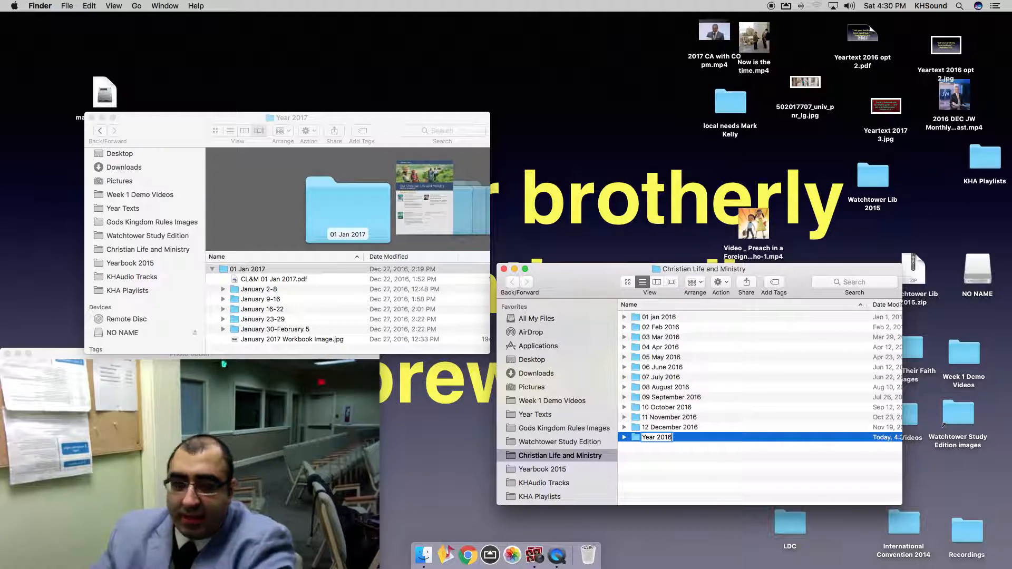
key("Return")
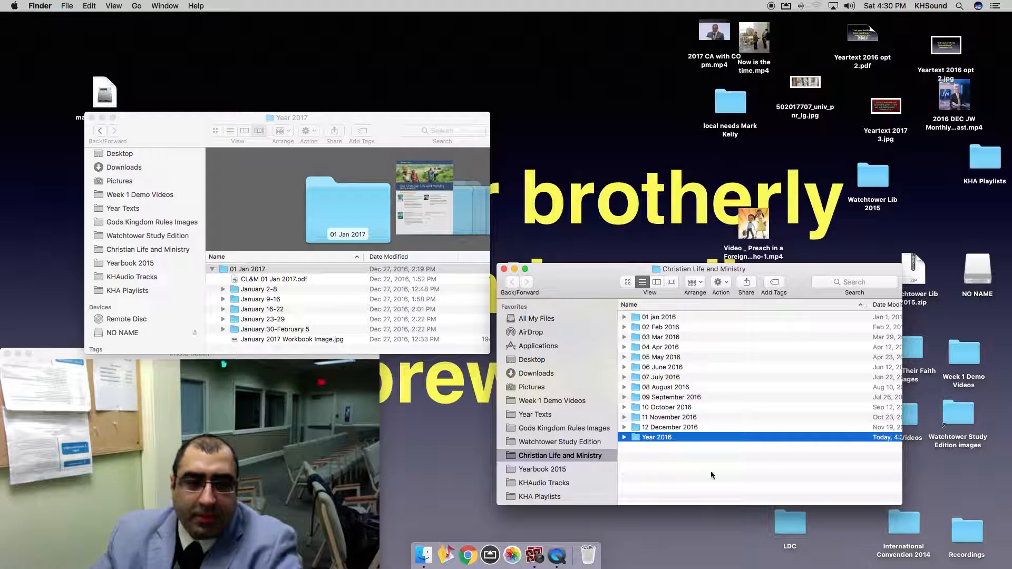
left_click(682, 427)
left_click(657, 319, "shift")
left_click_drag(657, 319, 649, 436)
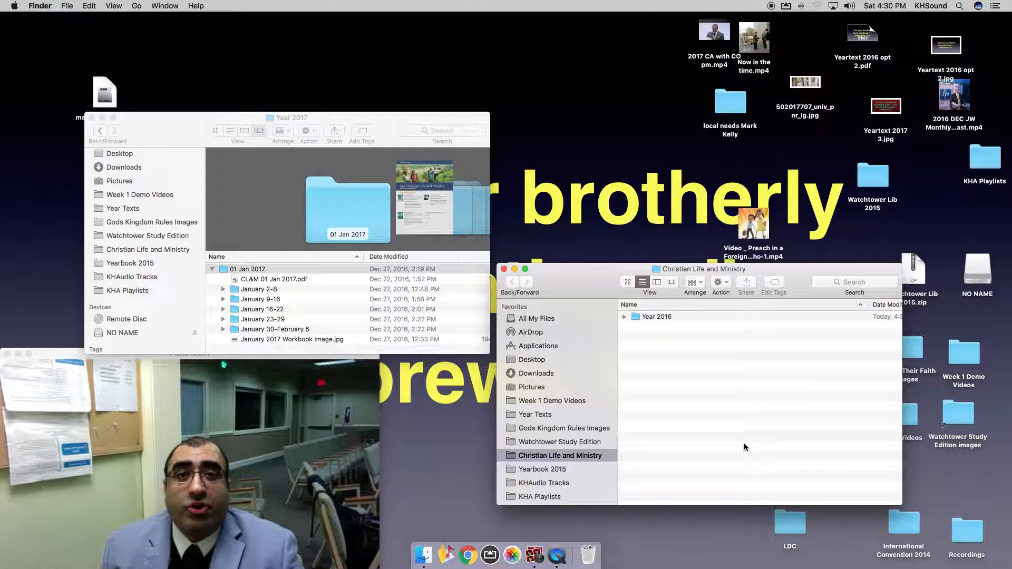
Create an empty folder named Year 2017 beside it.
key("super+shift+n")
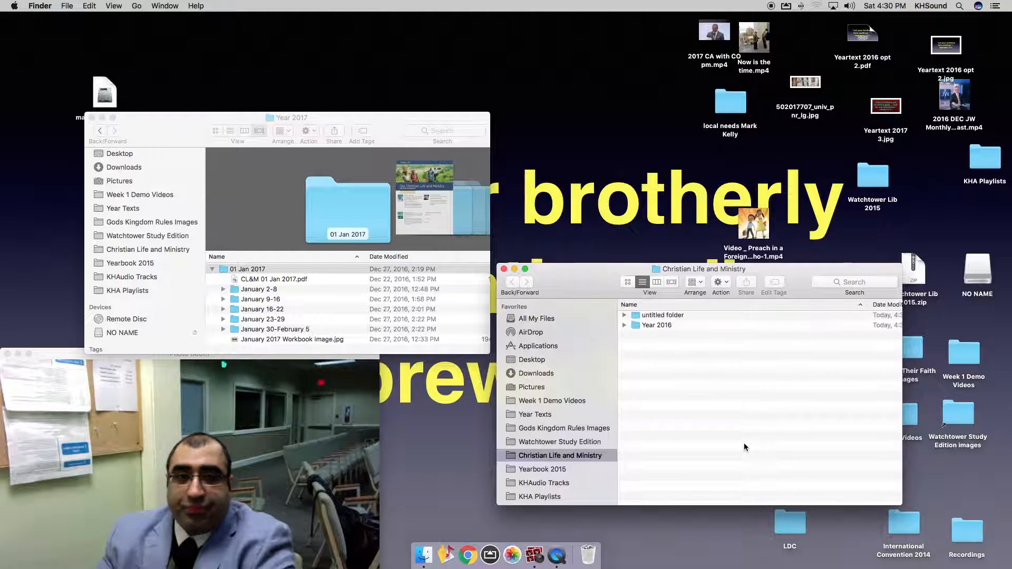
type("Year")
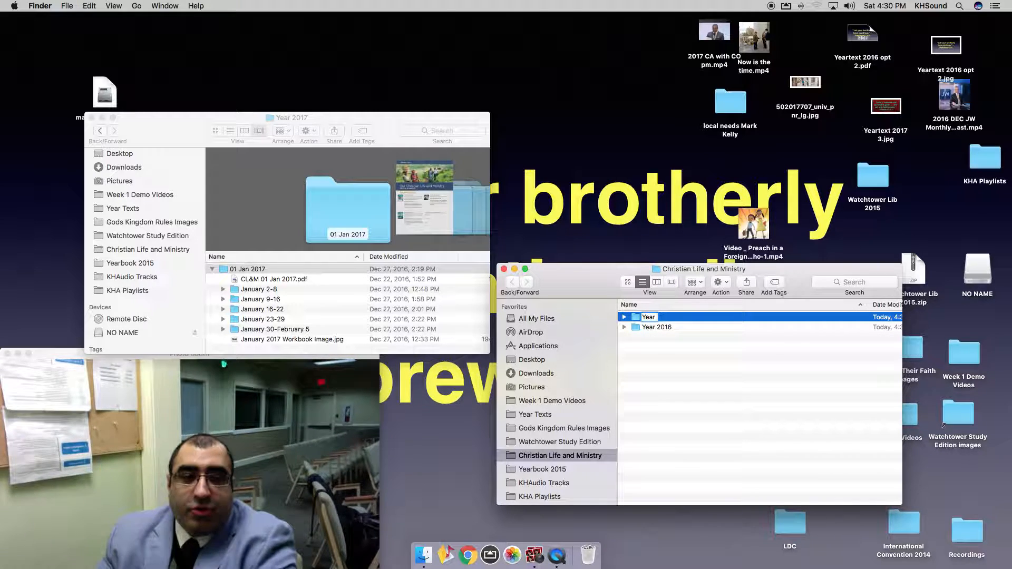
type(" 2017")
key("Return")
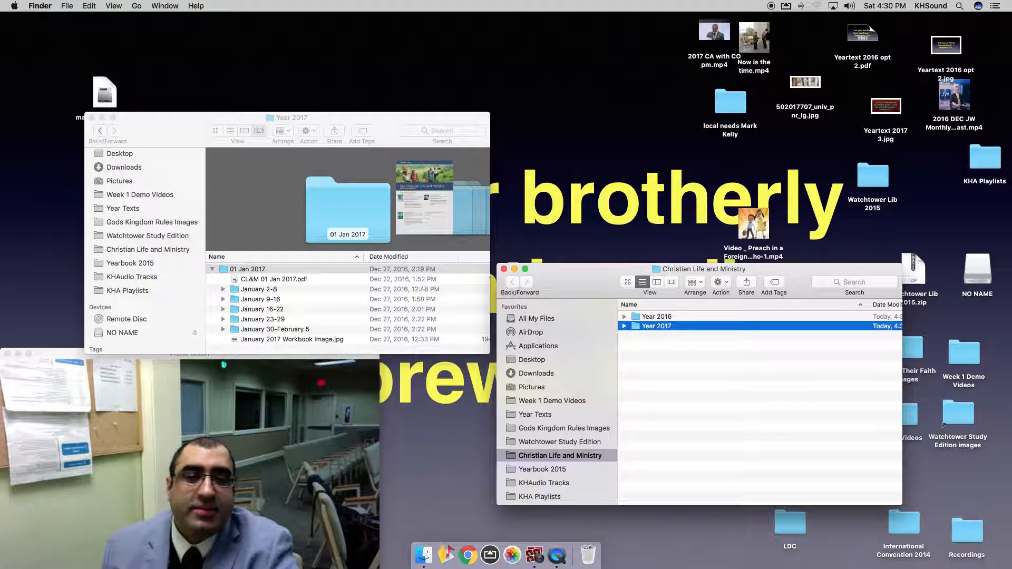
Copy 01 Jan 2017 into the Year 2017 videos folder and return the left window to Workbooks.
double_click(668, 325)
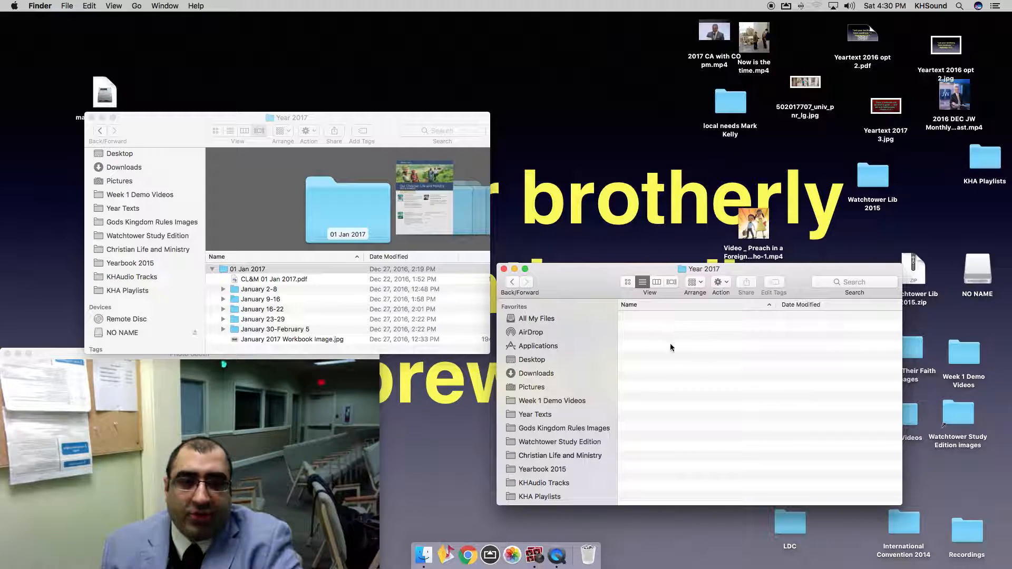
left_click(211, 269)
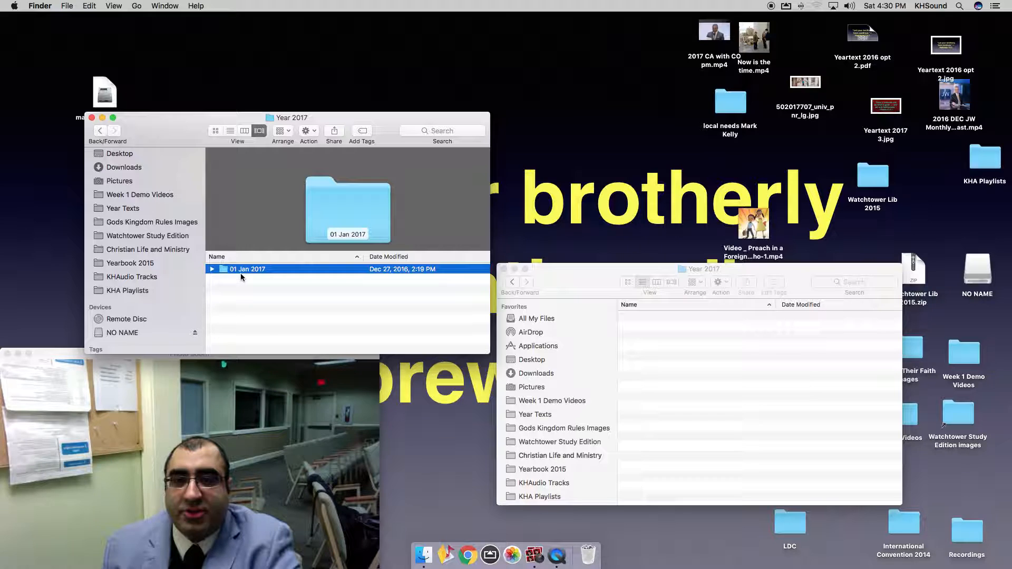
left_click_drag(251, 270, 664, 412)
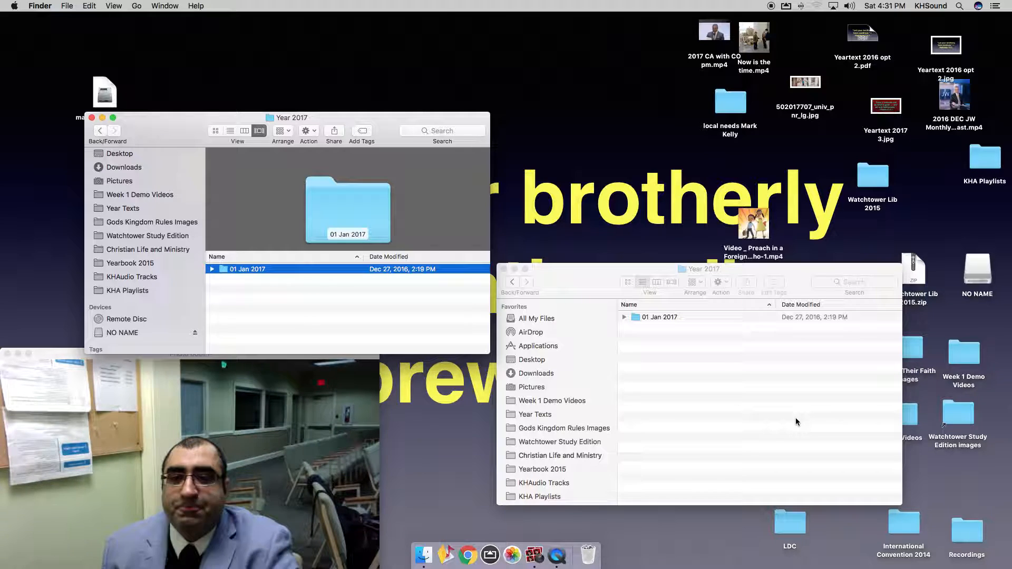
left_click(102, 130)
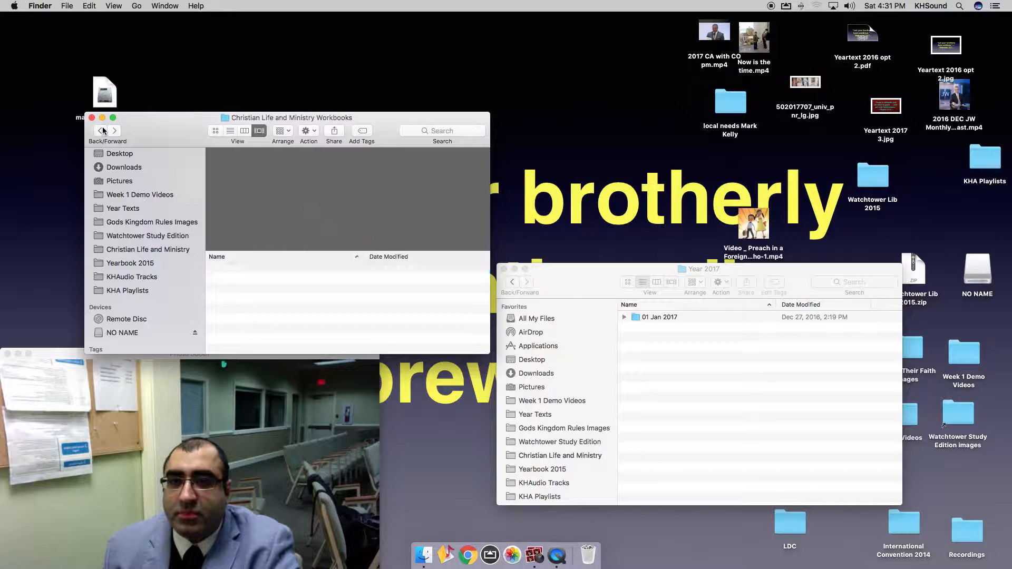
left_click(669, 417)
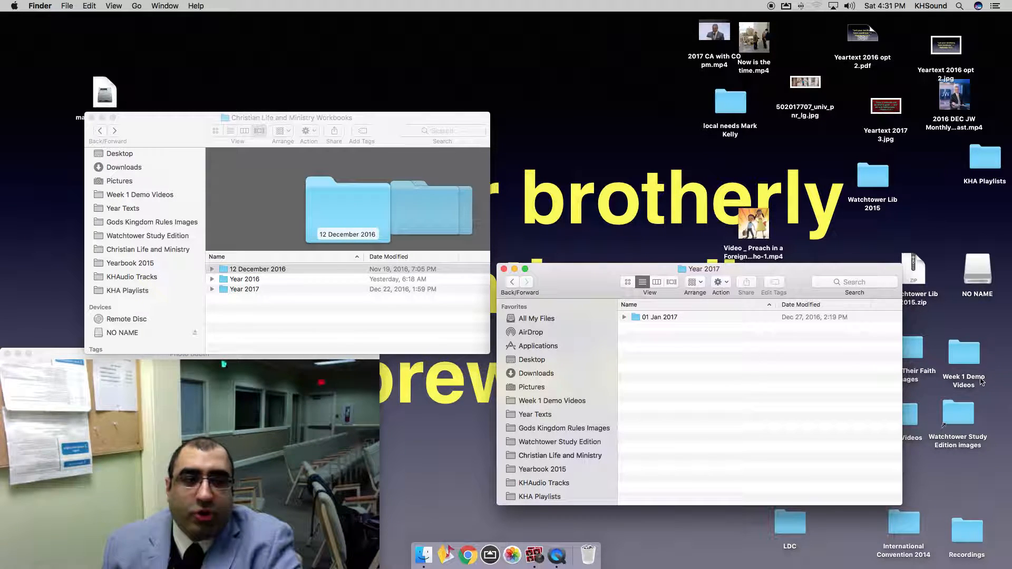
left_click_drag(837, 278, 689, 306)
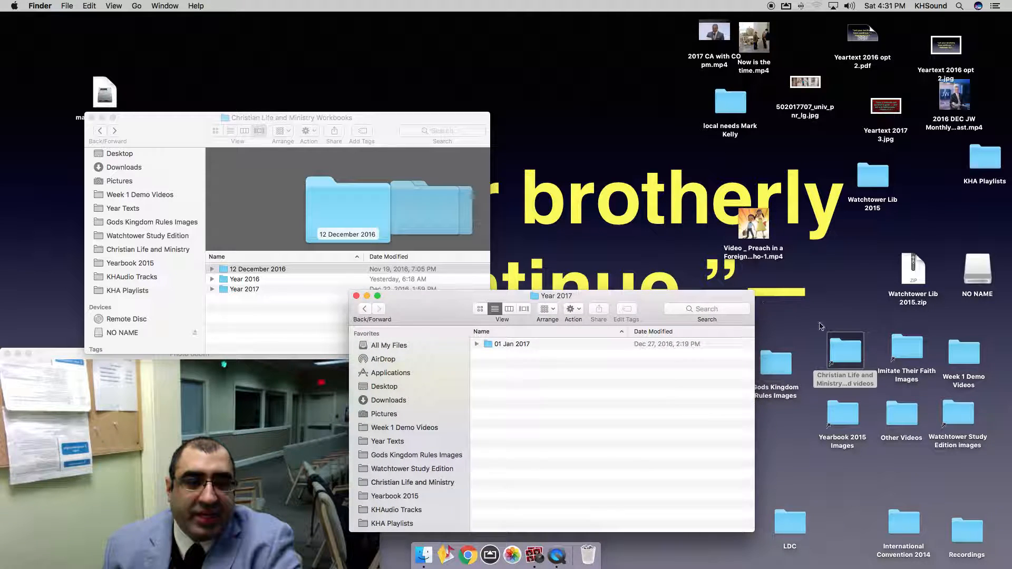
Open Watchtower Study Edition > Year 2016 in the left window and select 11 November 2016.
left_click(878, 489)
left_click_drag(442, 310, 574, 276)
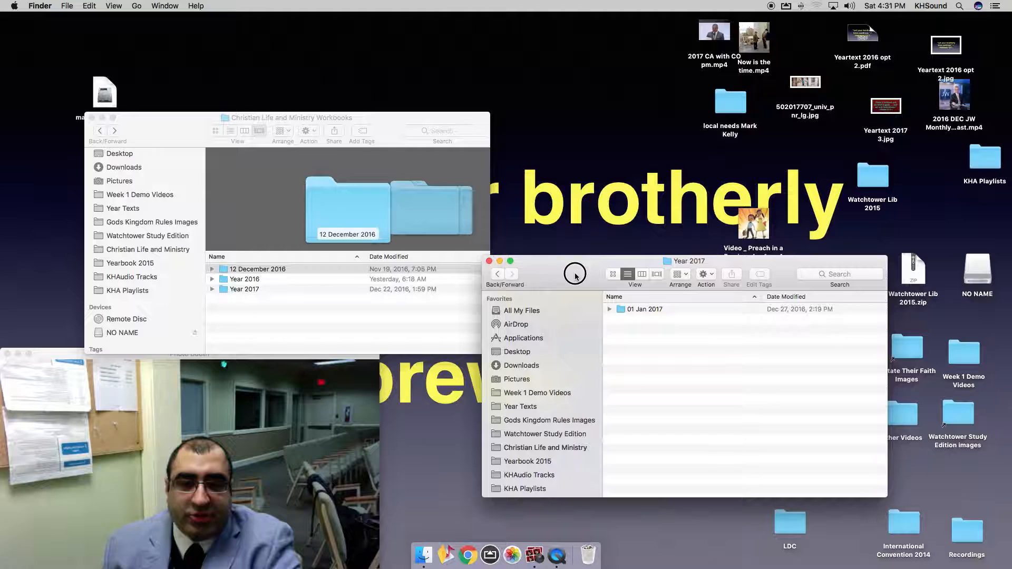
left_click(534, 434)
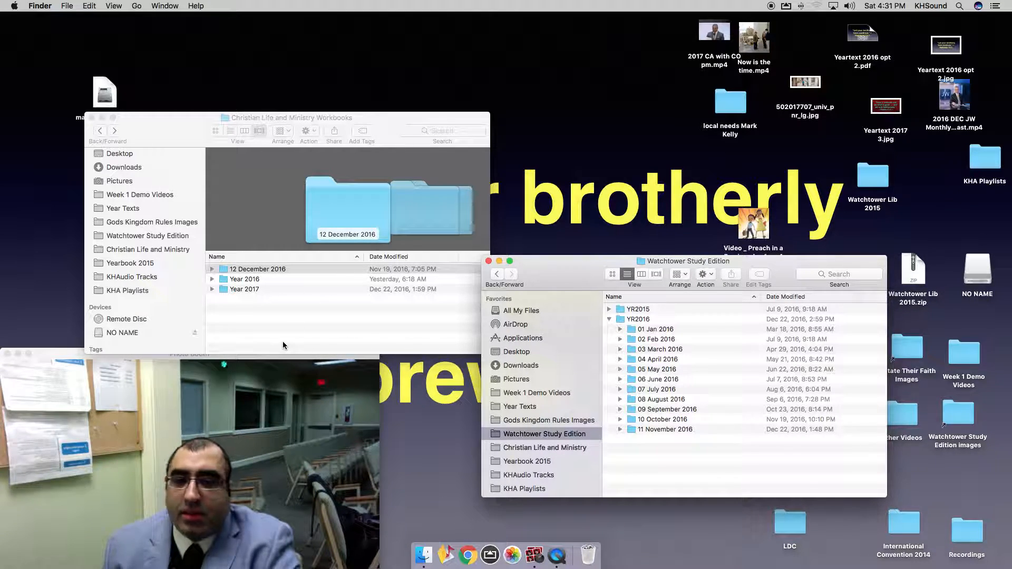
left_click(101, 130)
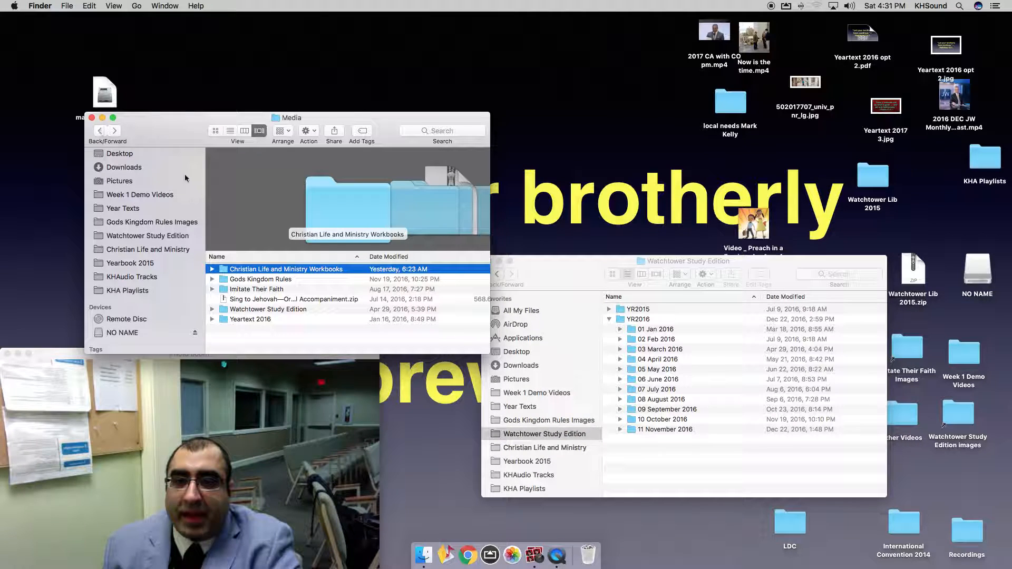
double_click(277, 309)
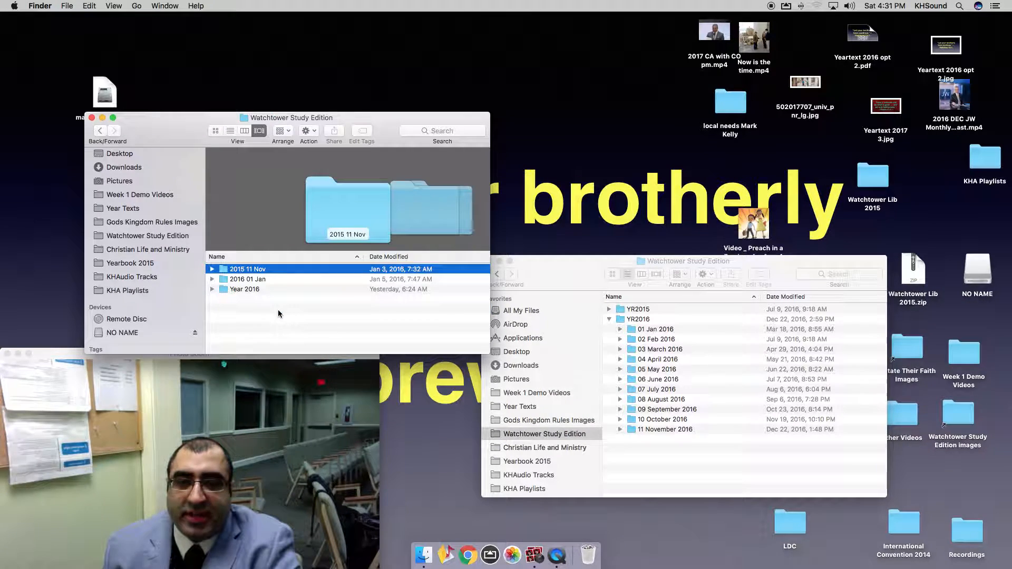
double_click(239, 288)
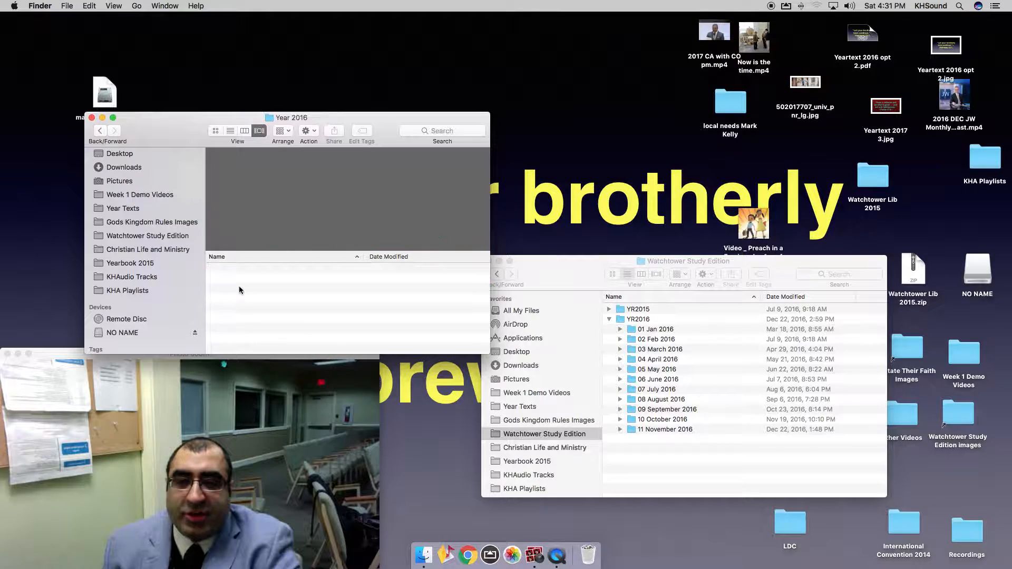
scroll(335, 316, "down", 3)
scroll(335, 317, "up", 1)
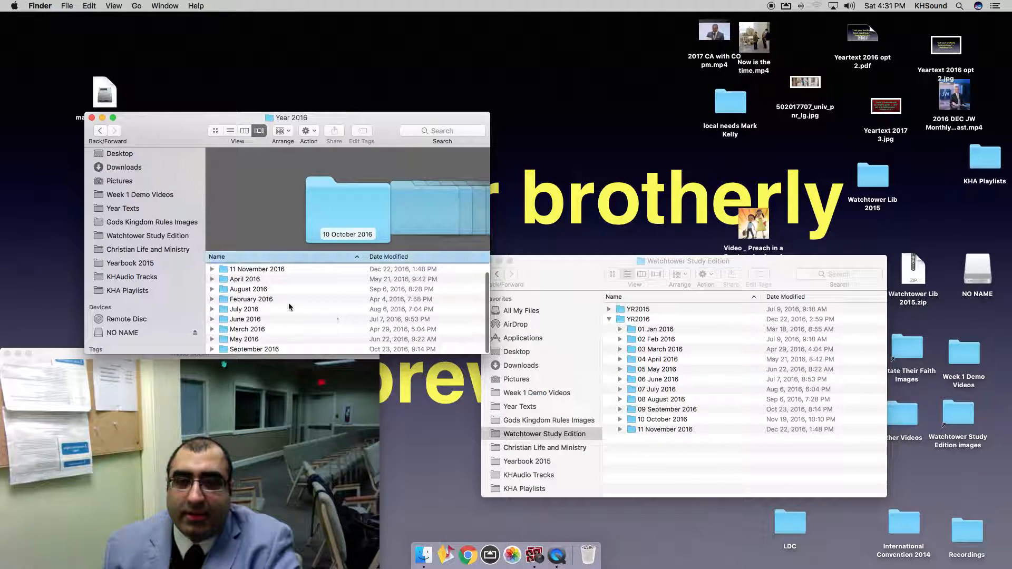
left_click(257, 268)
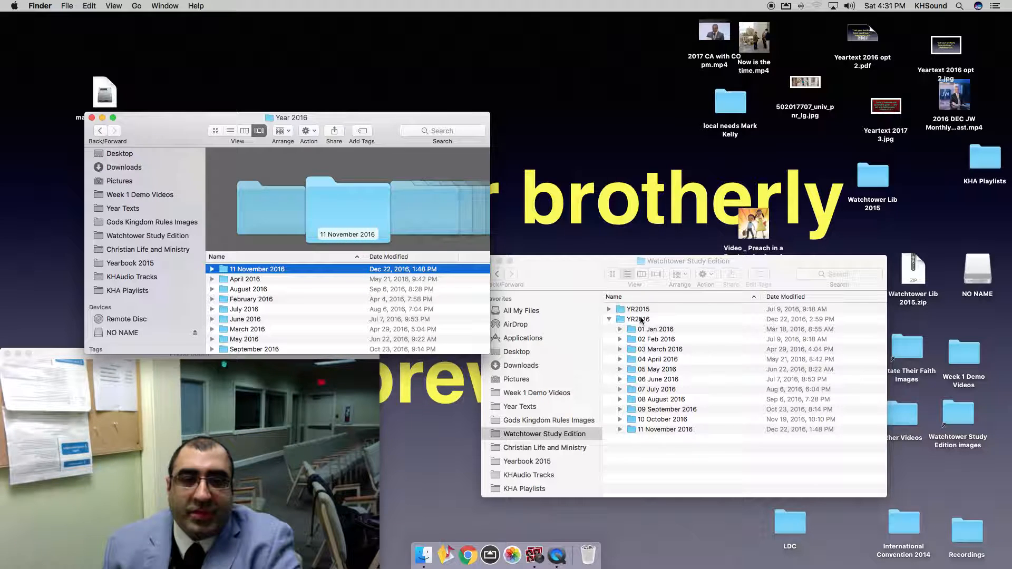
Open 11 November 2016 in both windows and expand the January 23-29 images.
double_click(639, 320)
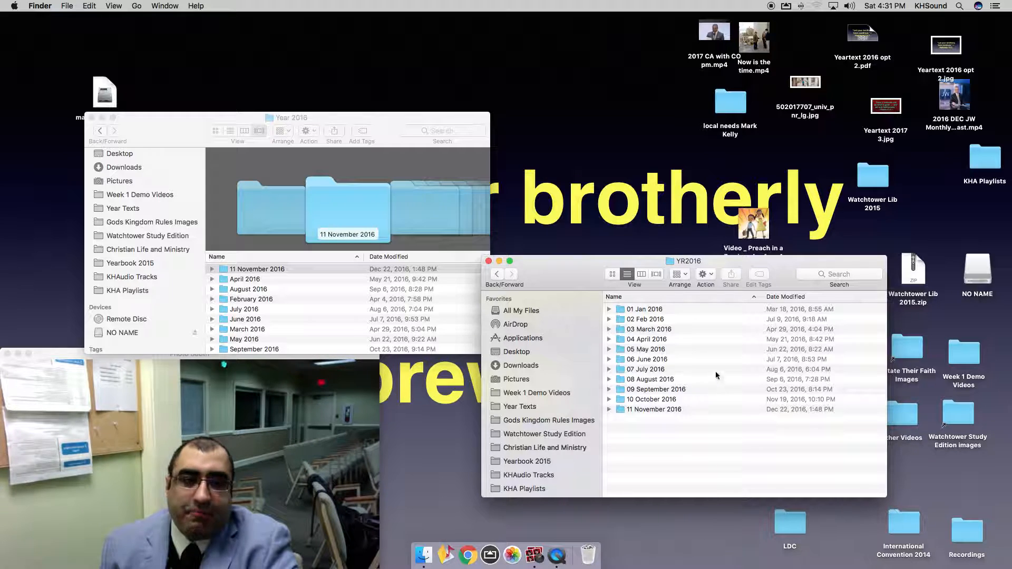
double_click(653, 410)
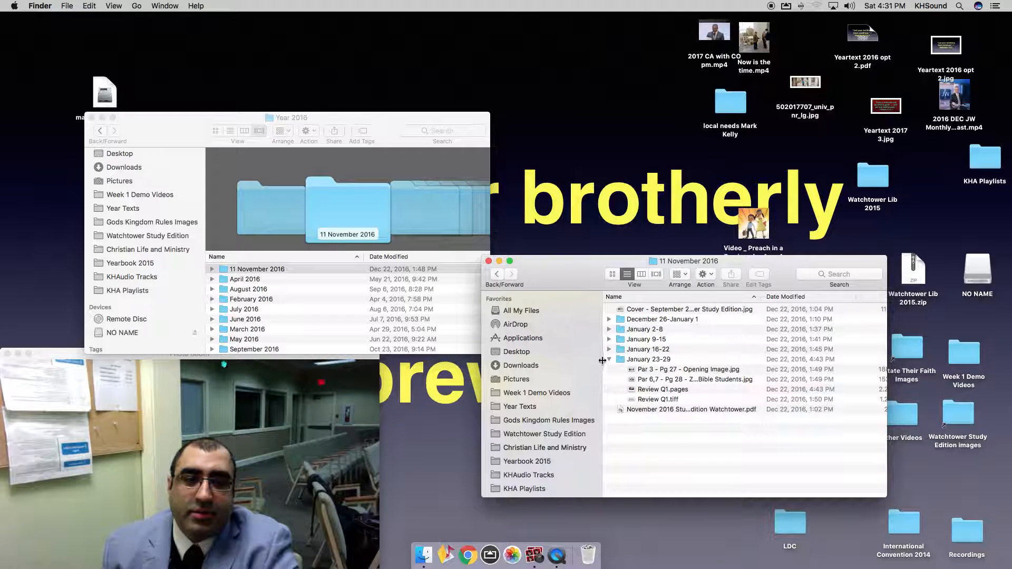
double_click(283, 270)
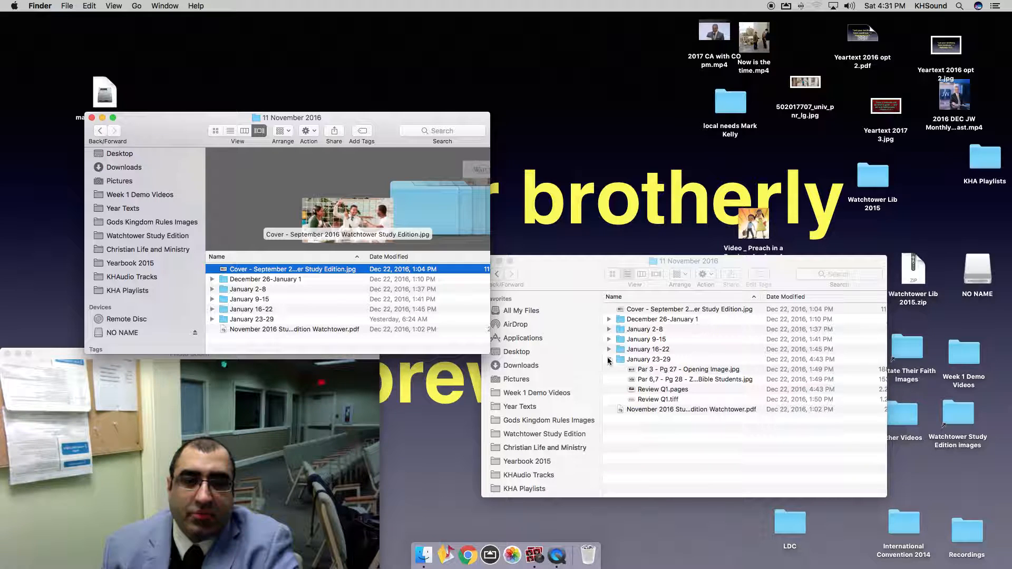
left_click(213, 319)
scroll(325, 325, "down", 2)
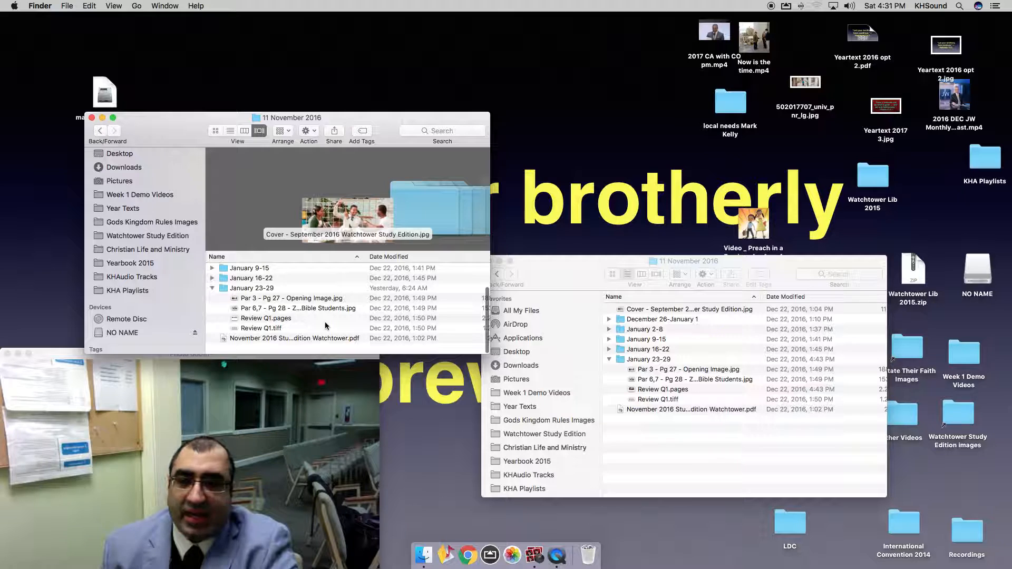
Show Gods Kingdom Rules Images on the right and go back up to Year 2016 on the left.
left_click(680, 468)
key("super+Up")
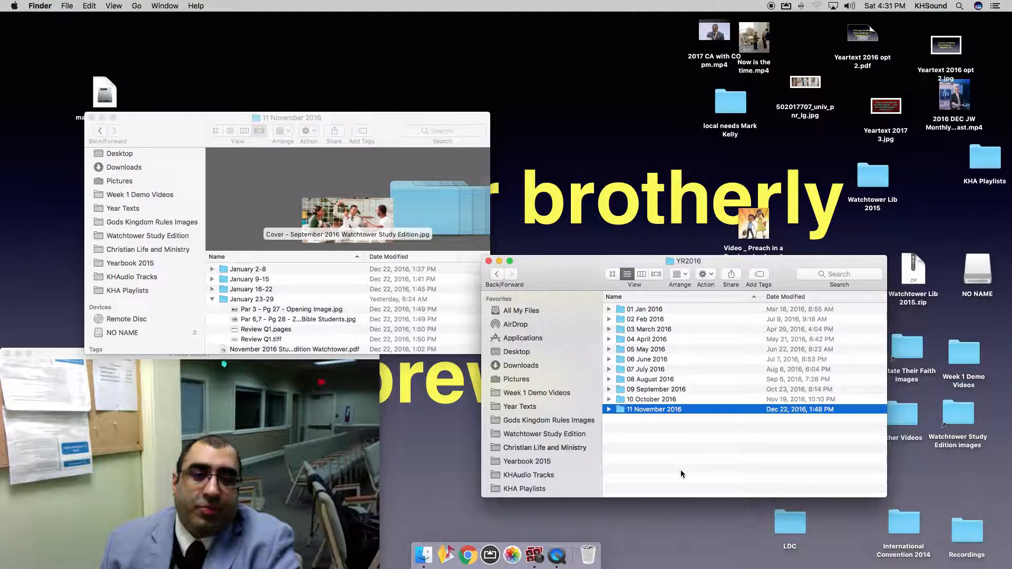
key("super+Up")
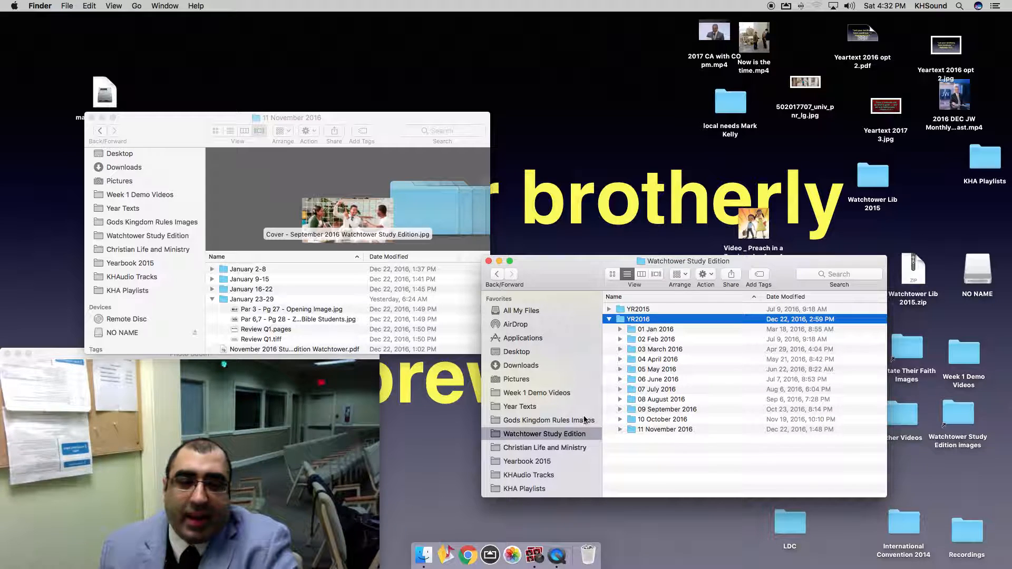
left_click(558, 420)
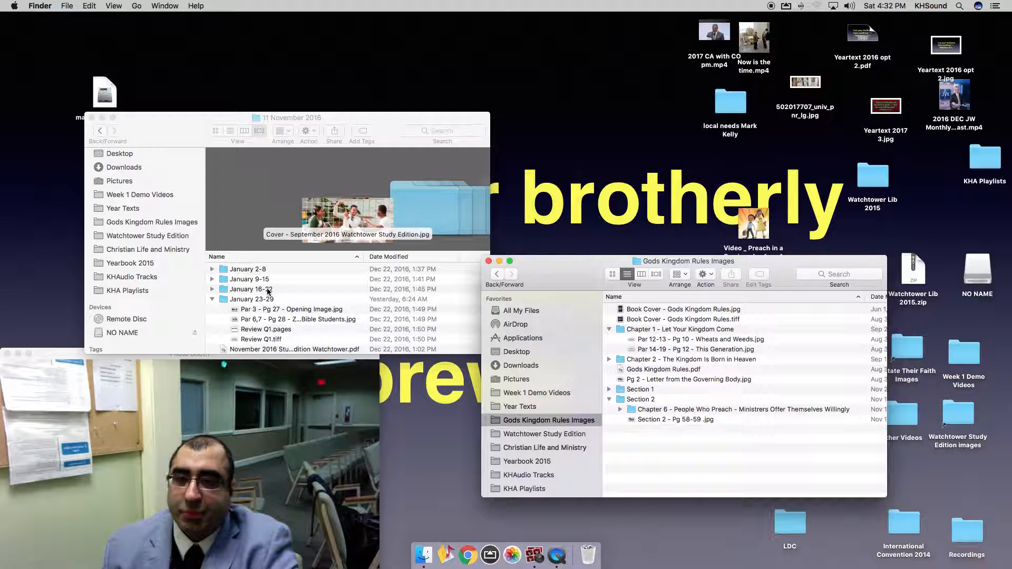
left_click(282, 313)
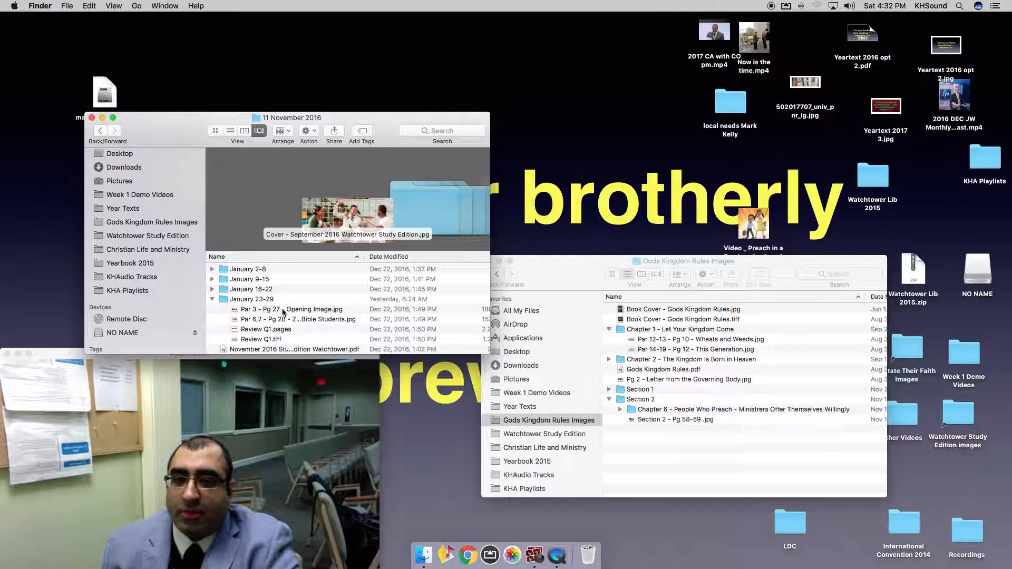
key("super+Up")
Open Gods Kingdom Rules > Section 2 on the drive and select Chapter 7 - Methods of Preaching.
key("super+Up")
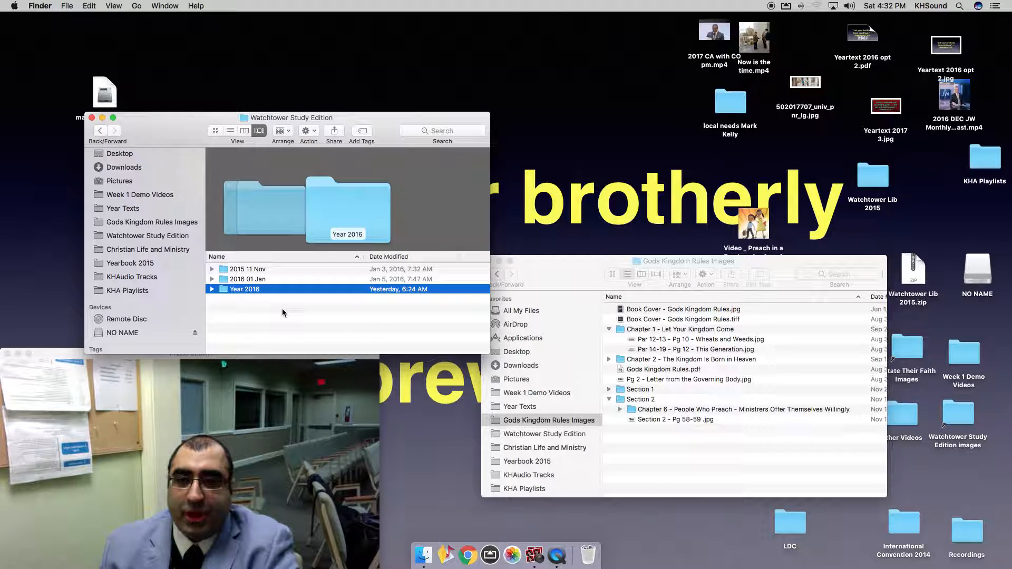
key("super+Up")
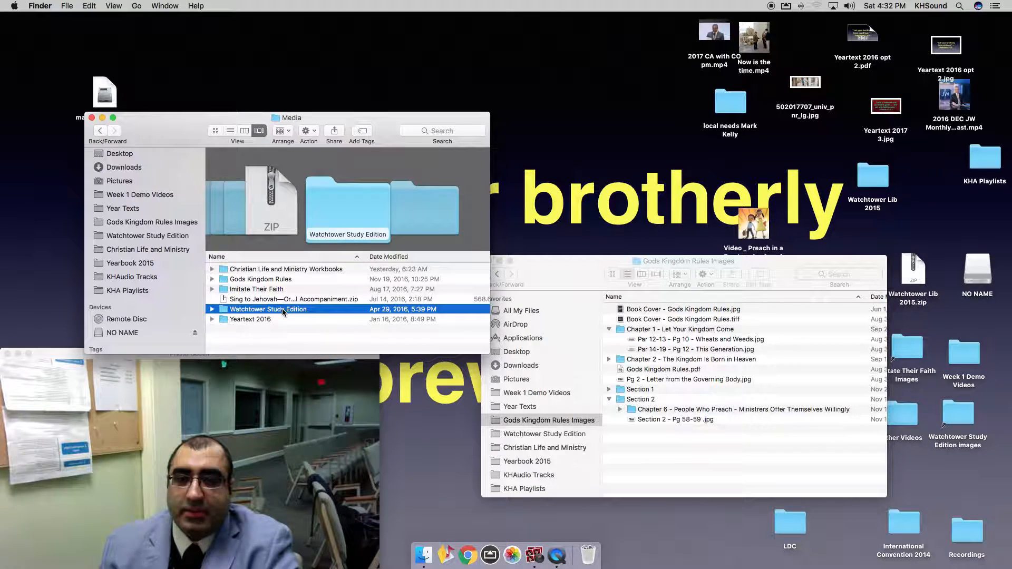
left_click(264, 279)
double_click(263, 279)
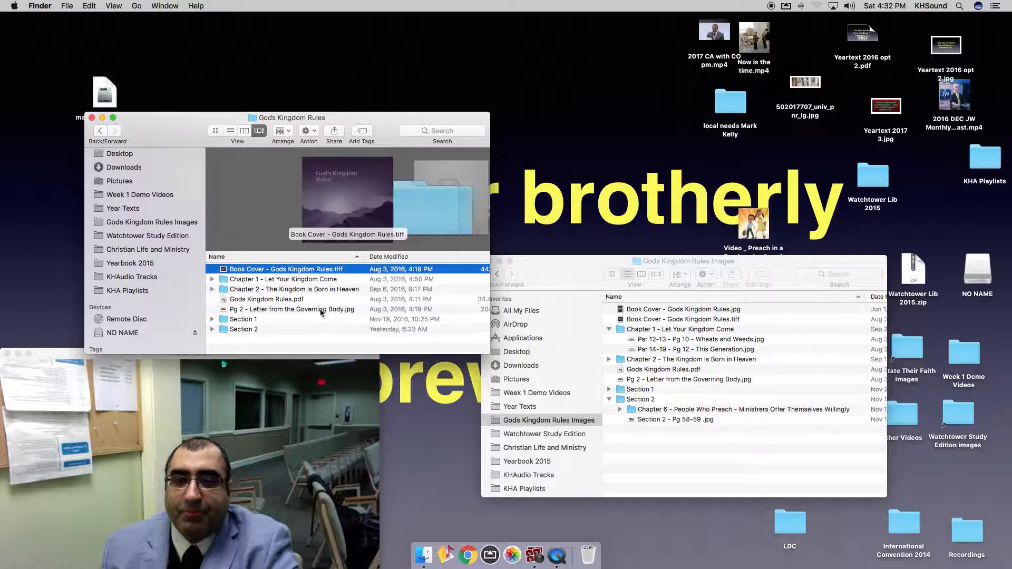
double_click(246, 329)
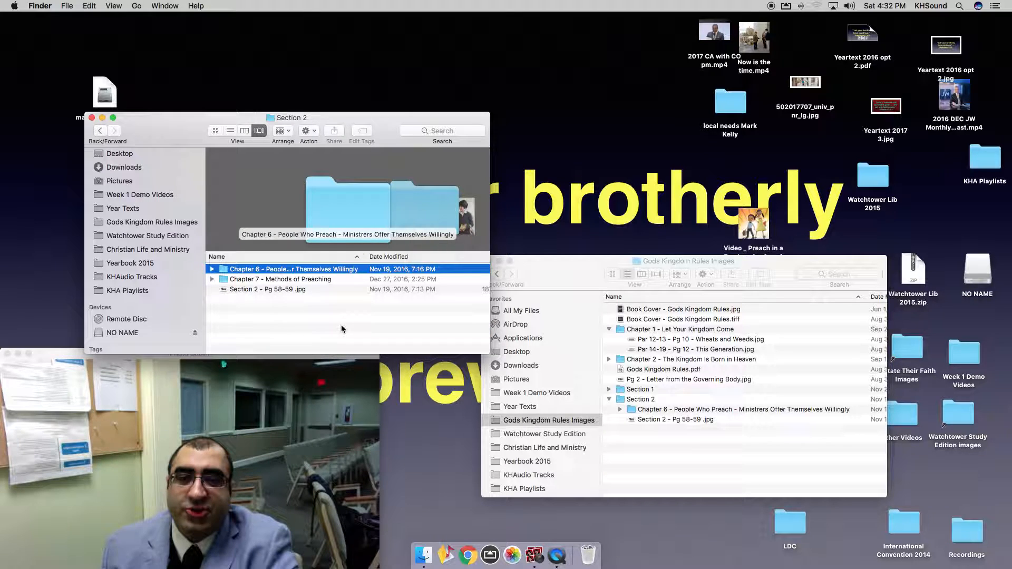
left_click(307, 280)
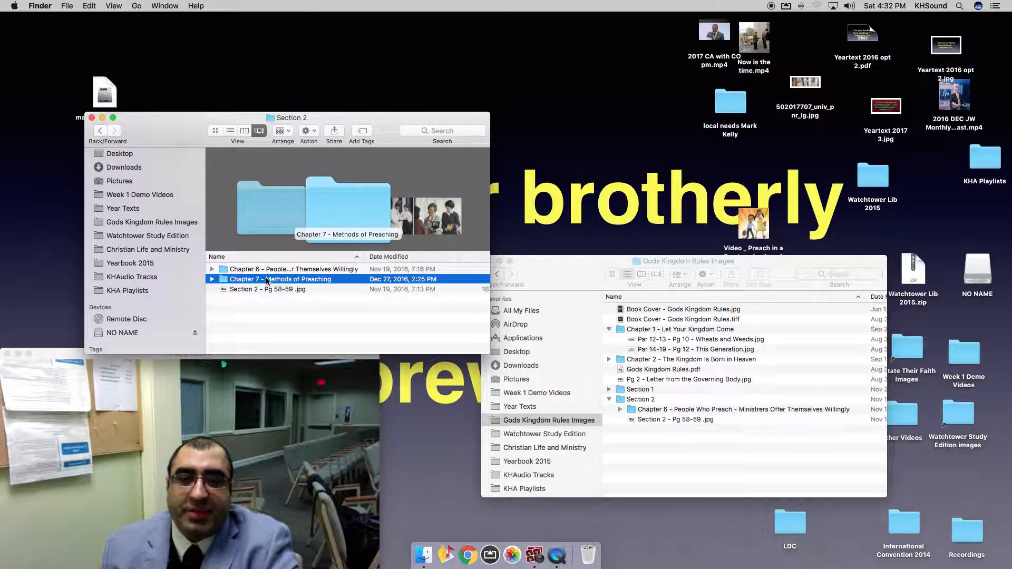
Open Section 2 in Gods Kingdom Rules Images and copy Chapter 7 into it.
double_click(632, 399)
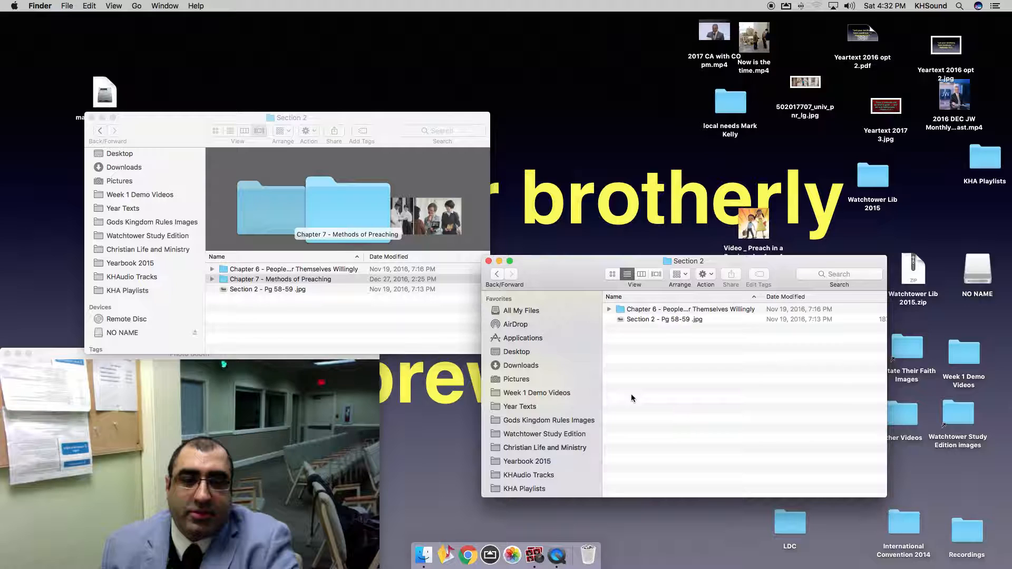
left_click(608, 311)
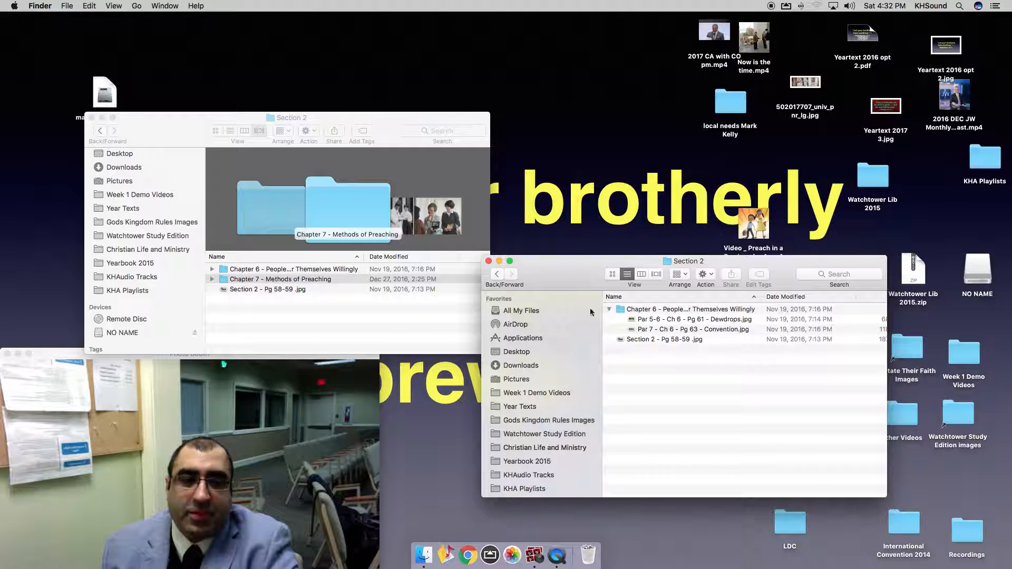
left_click(211, 271)
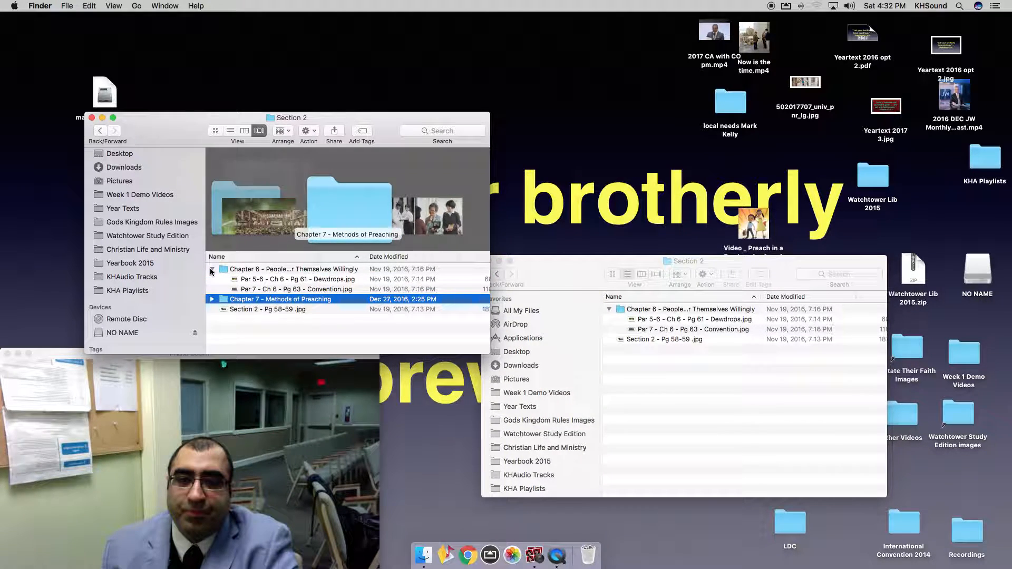
left_click(211, 270)
left_click_drag(316, 279, 780, 454)
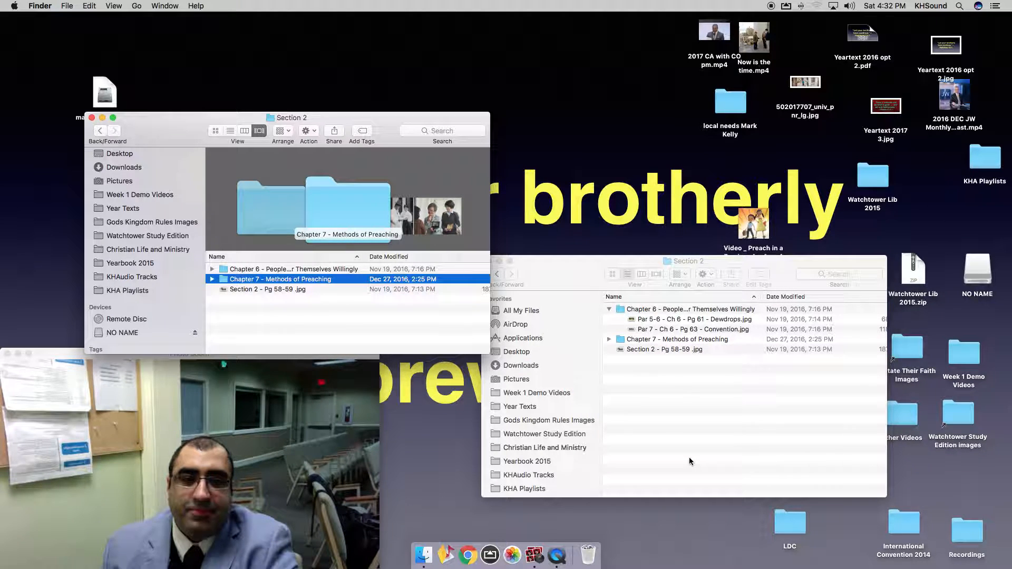
left_click(670, 440)
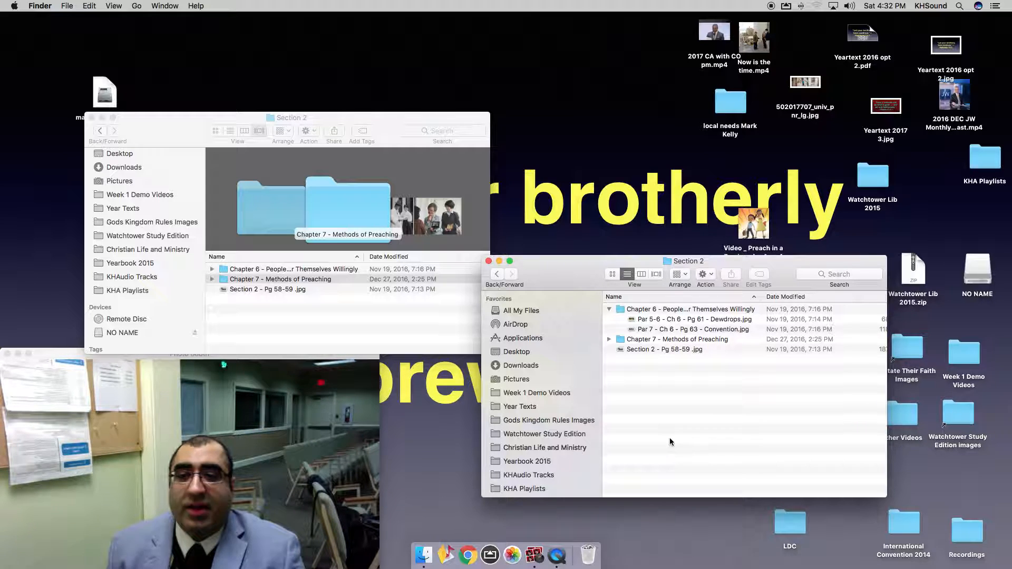
Eject NO NAME, close the Chatham/KG iMac window, and move Section 2 to the left.
left_click(194, 331)
left_click(194, 331)
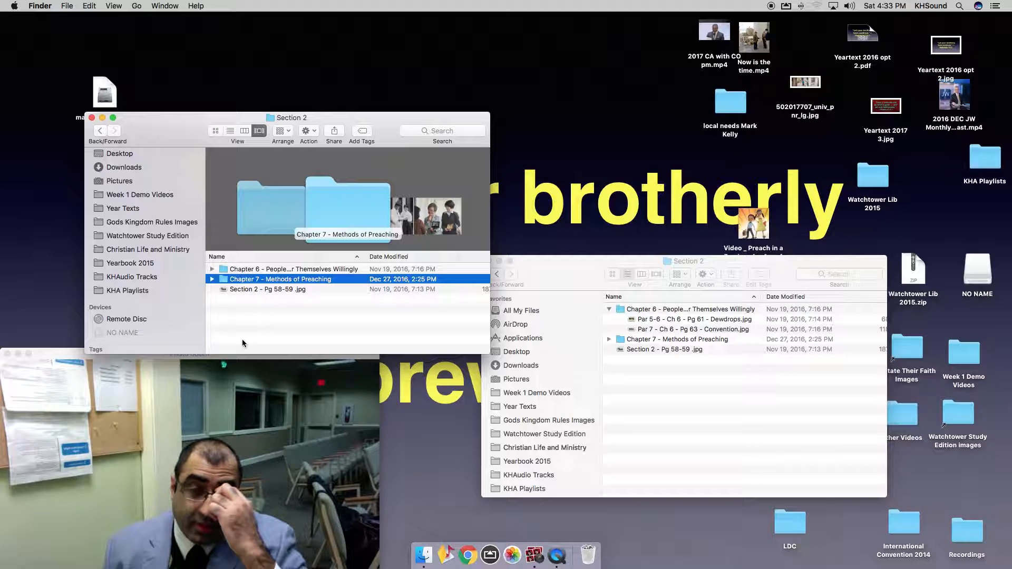
left_click(91, 117)
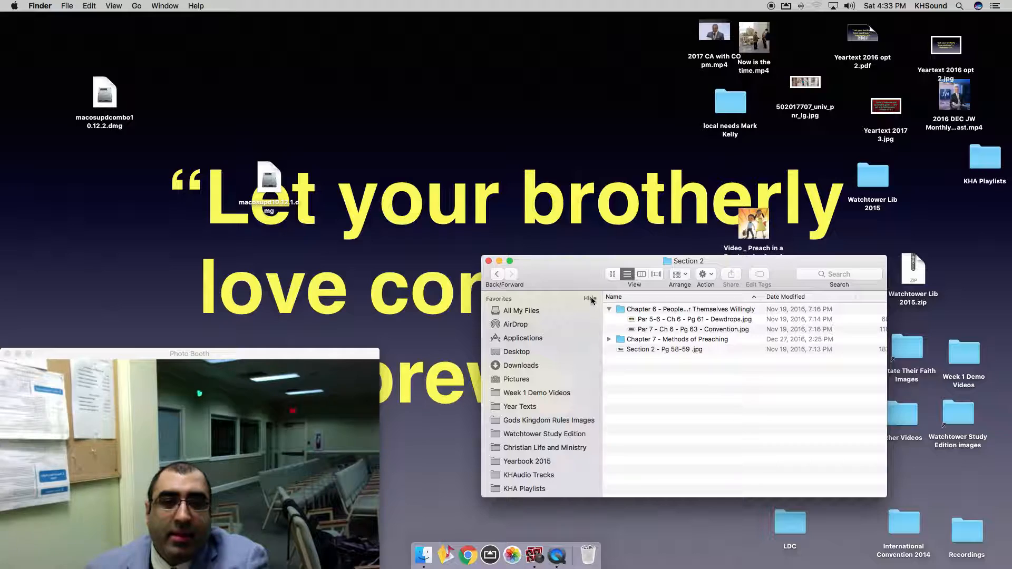
left_click_drag(577, 285, 435, 306)
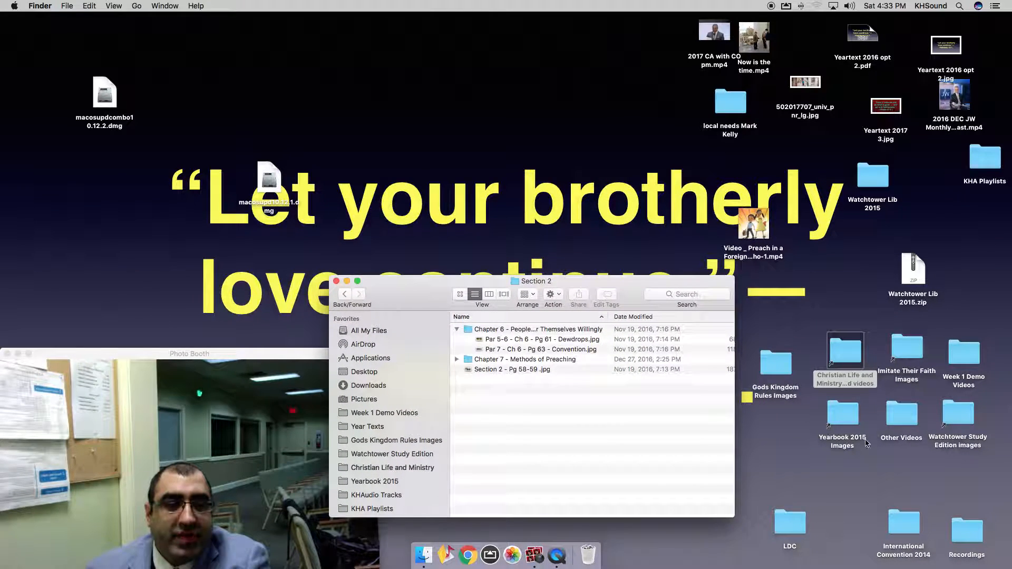
Open the KHA Playlists folder and move and shrink its window.
double_click(989, 159)
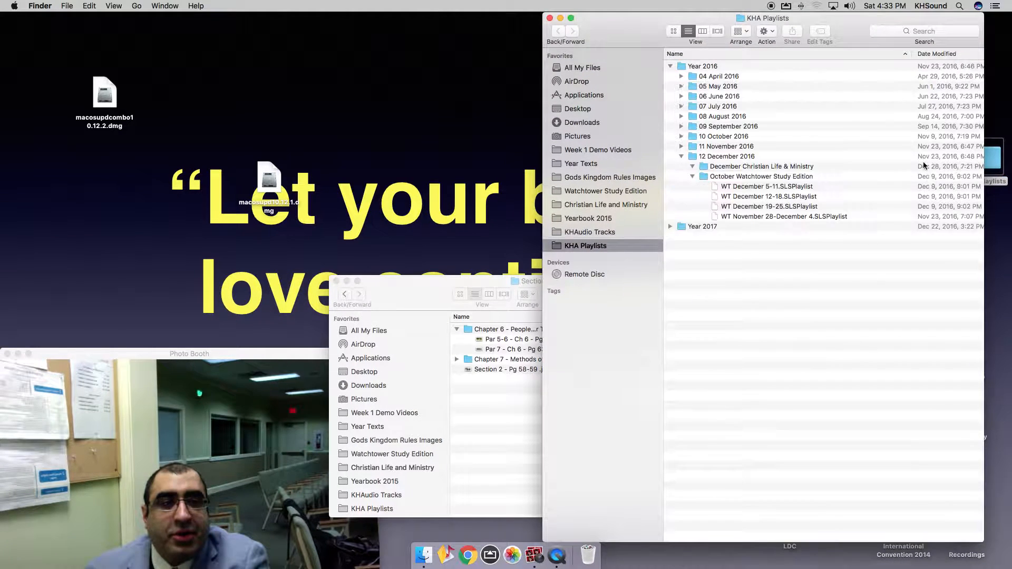
left_click_drag(848, 18, 810, 20)
left_click_drag(943, 542, 932, 385)
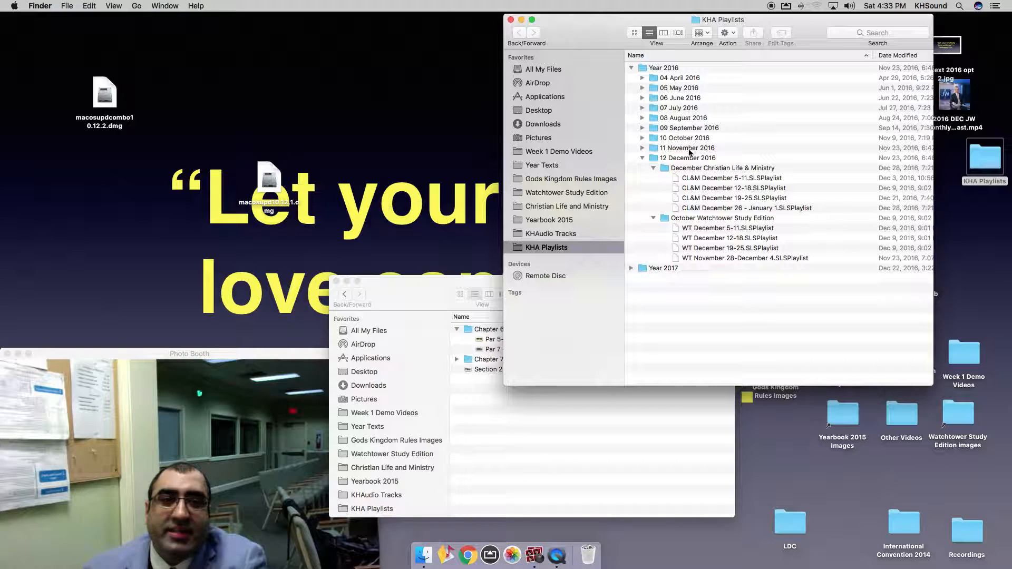
Browse the 12 December 2016 playlist folders and begin renaming December Christian Life & Ministry.
left_click(674, 159)
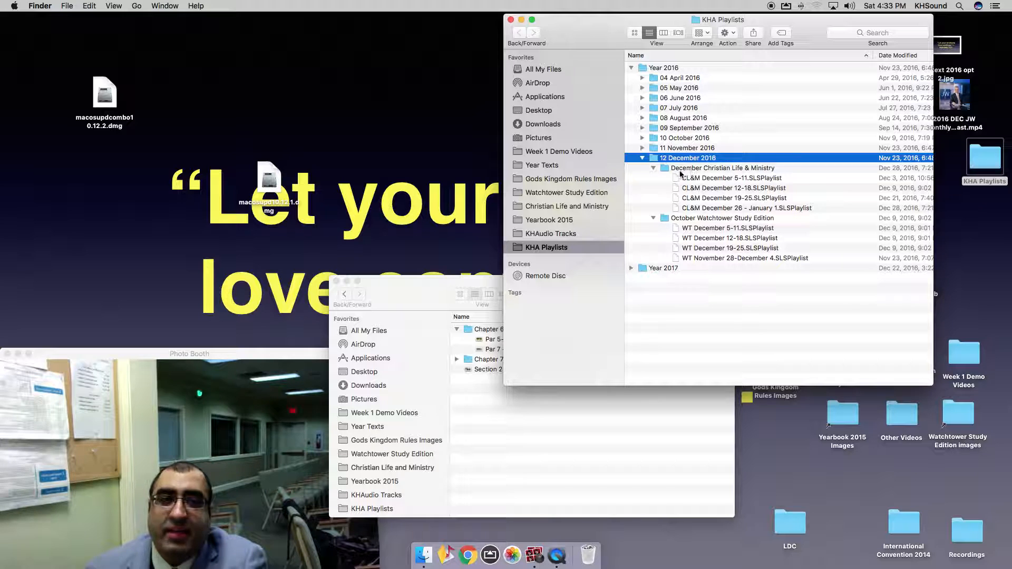
left_click(680, 170)
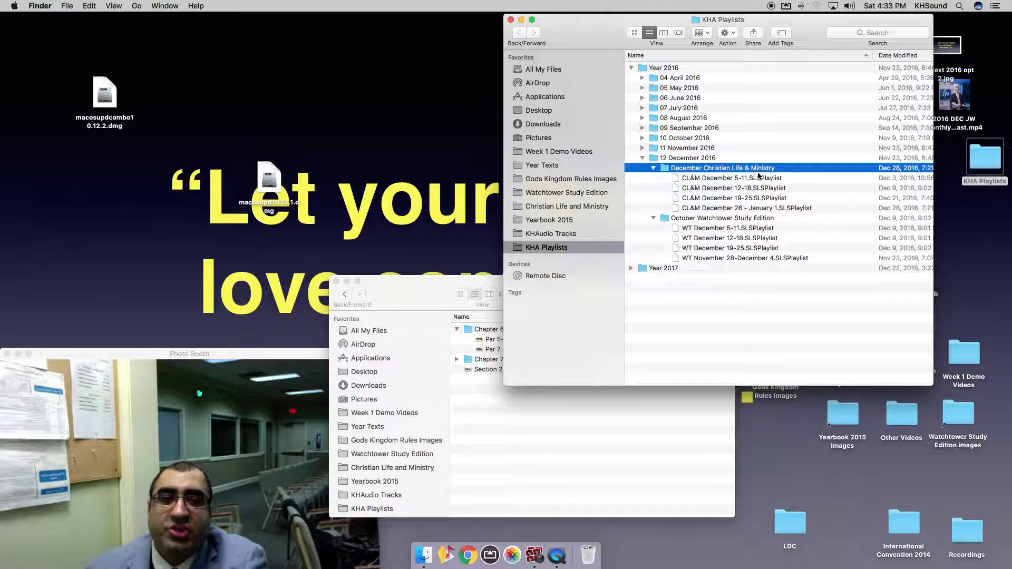
left_click(689, 220)
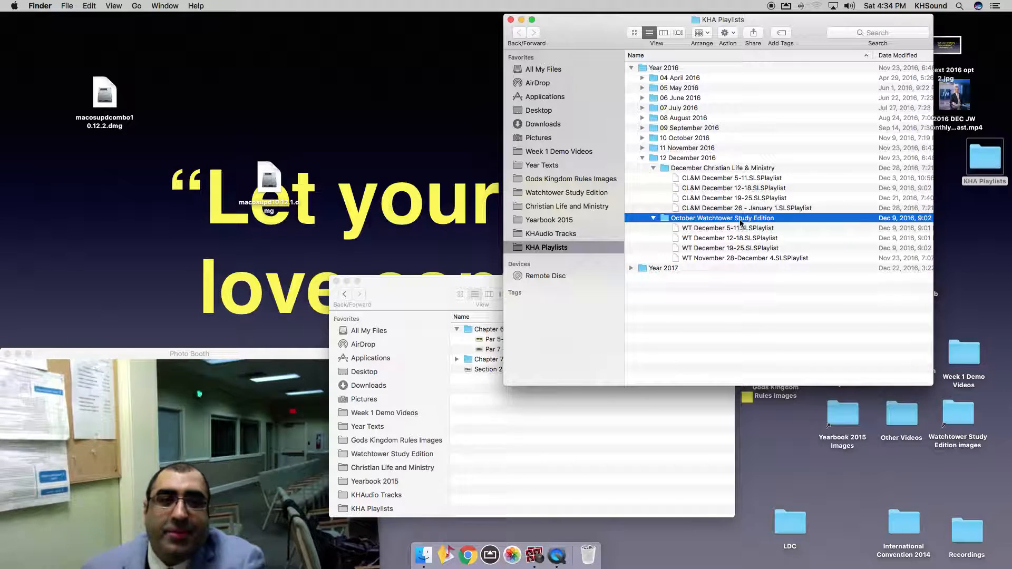
left_click(705, 167)
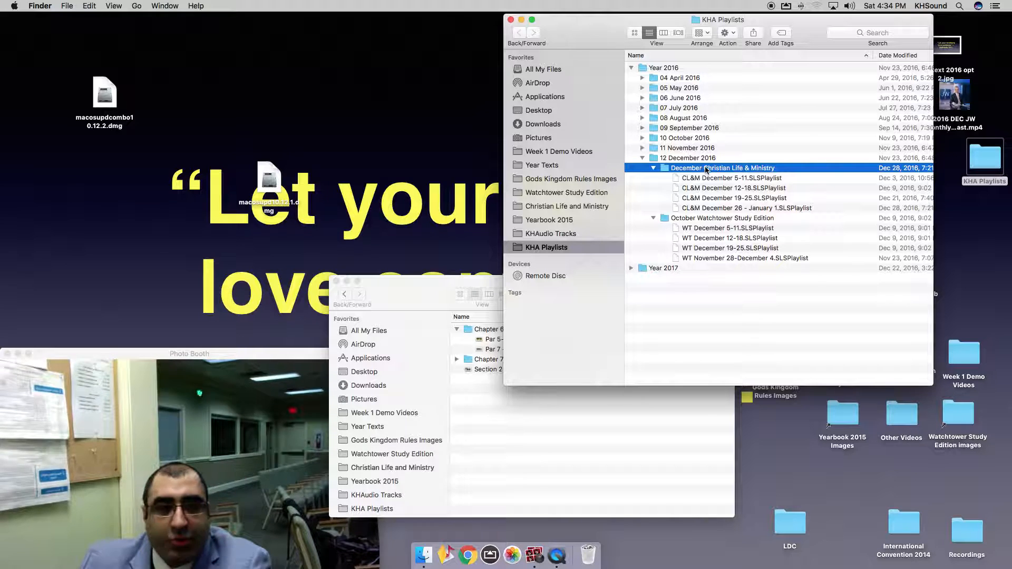
left_click(706, 169)
key("super+c")
Name the folder 'December Christian Life & Ministry'.
type("c")
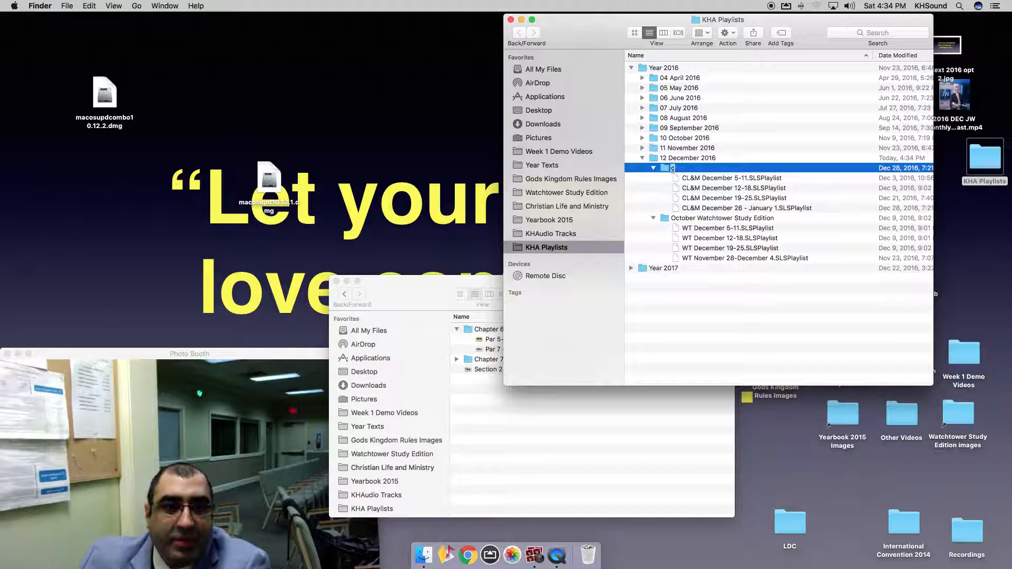
key("BackSpace")
type("Decemb")
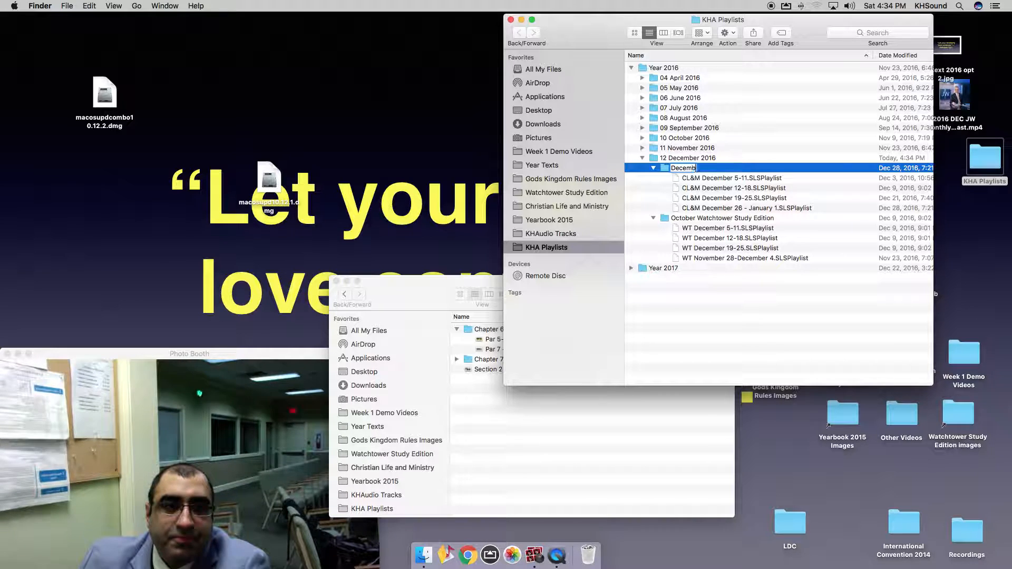
type("er Christian")
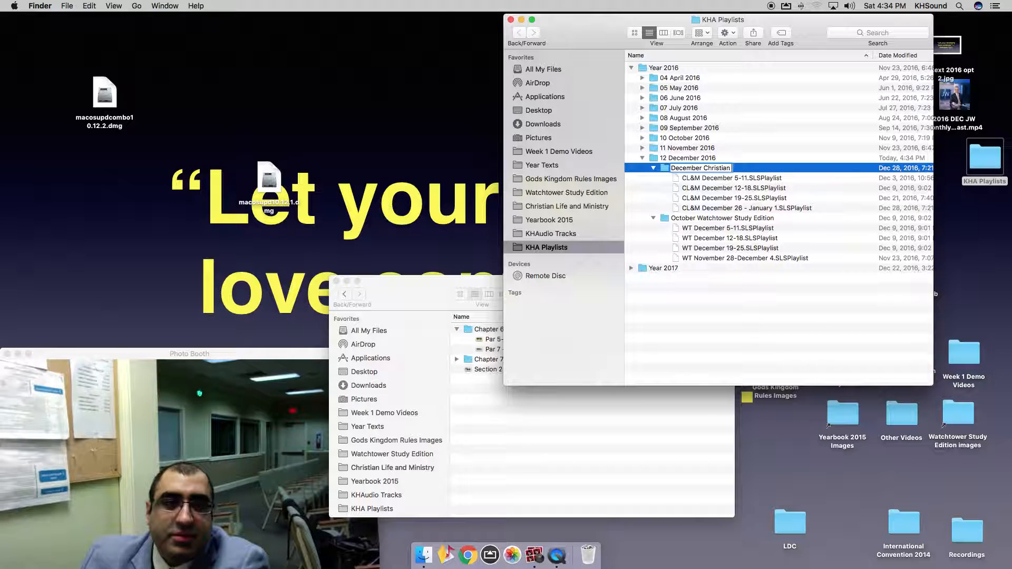
type(" Life & Ministry")
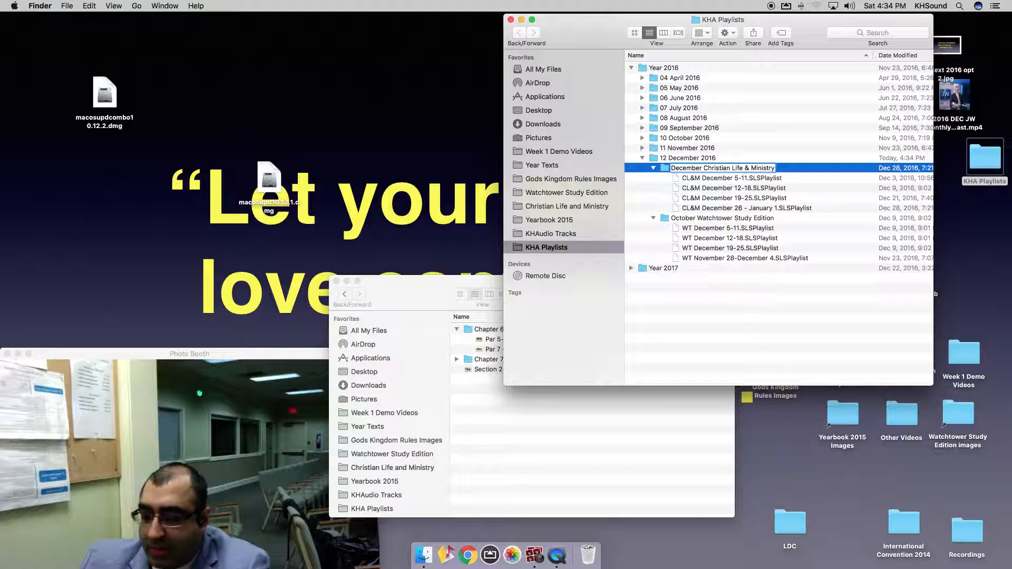
key("Return")
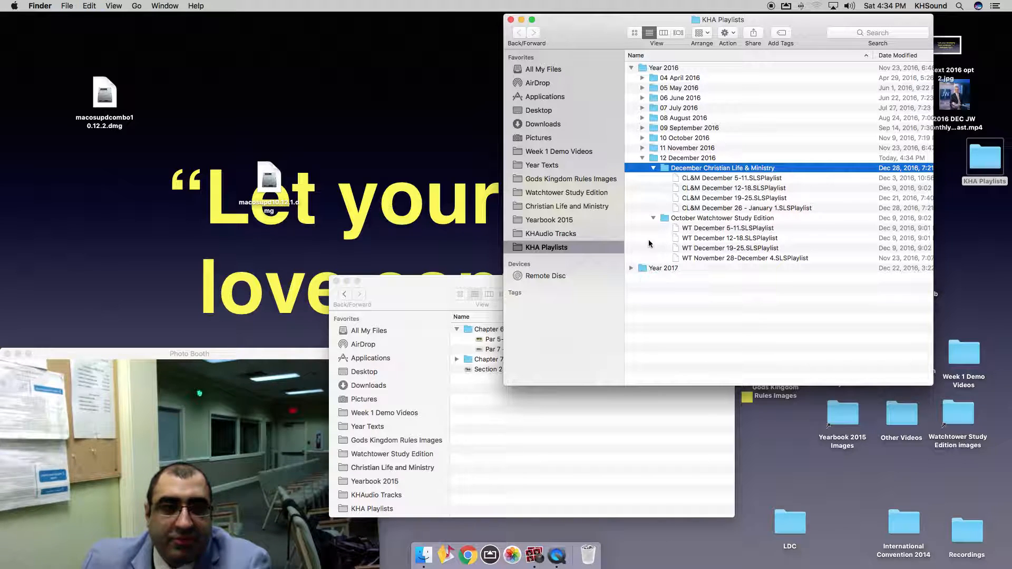
Expand Year 2017 and rename '01 january' to '01 January'.
left_click(647, 268)
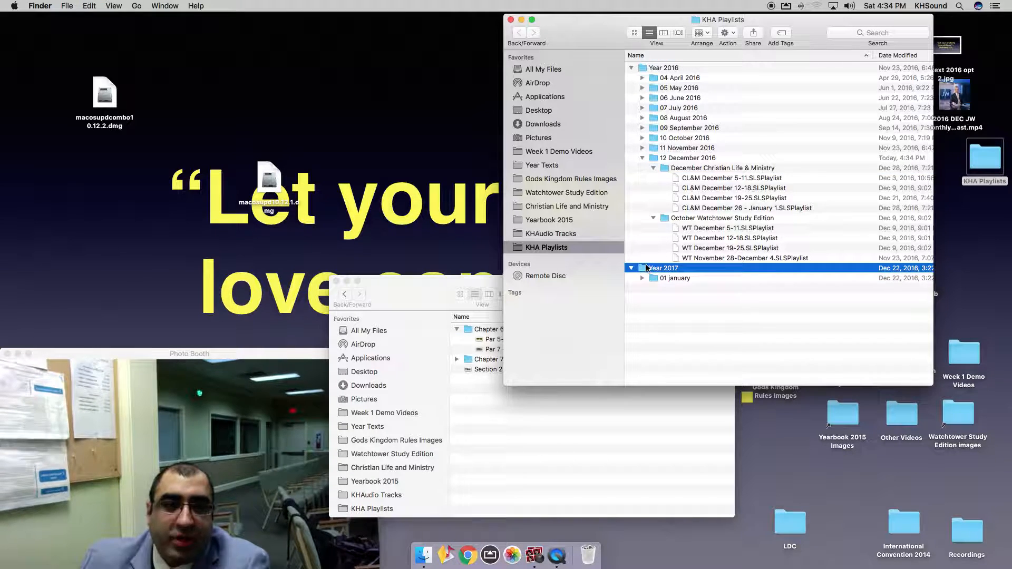
key("Down")
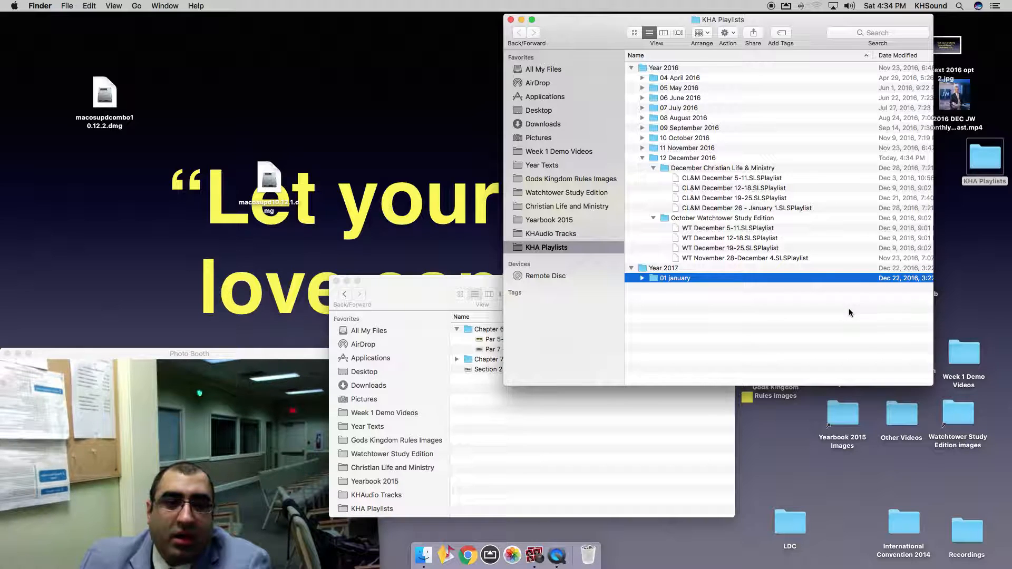
key("Right")
key("Return")
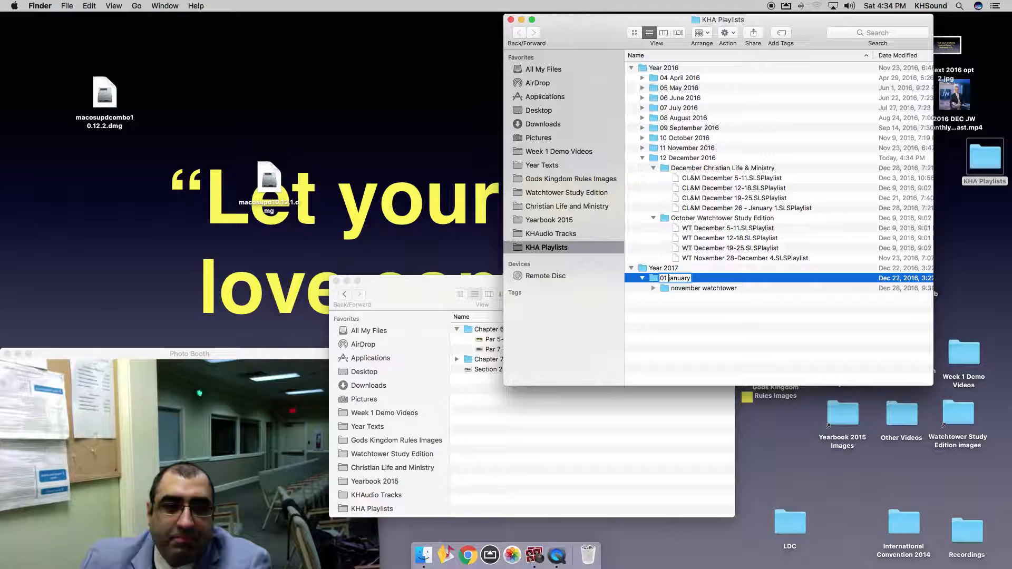
key("BackSpace")
type("J")
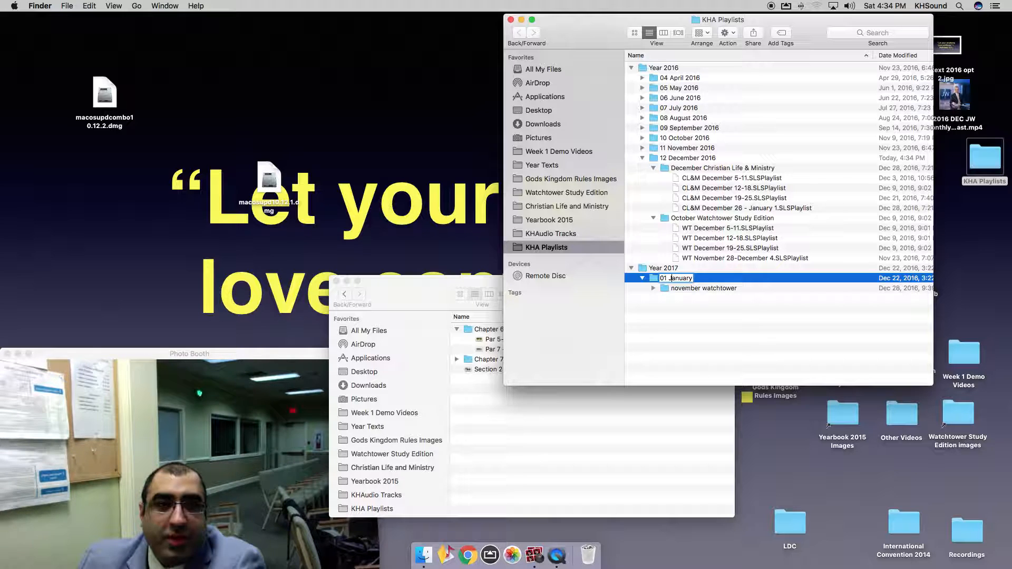
key("Return")
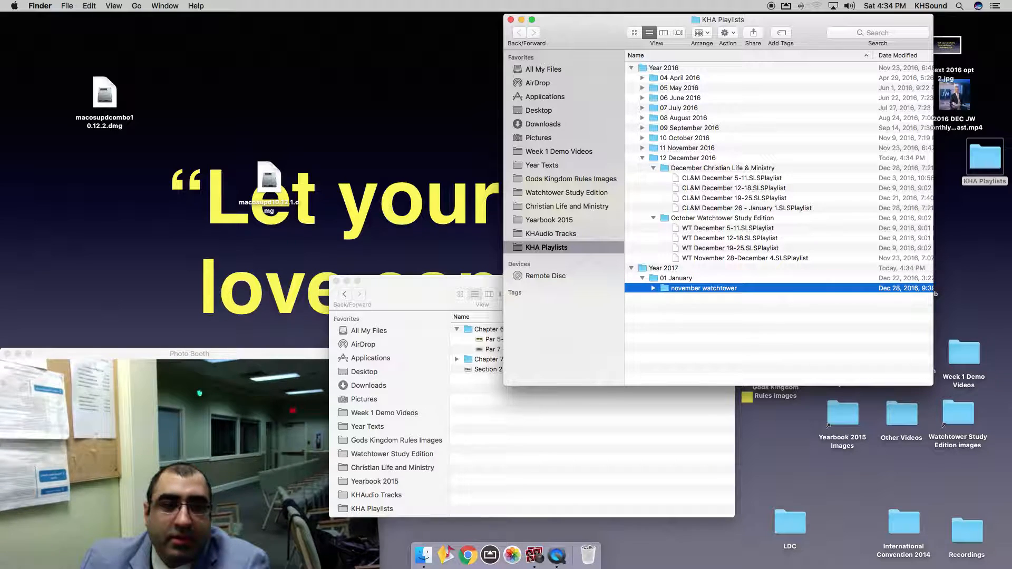
Create a new folder named 'January Christian Life & Ministry'.
key("super+shift+n")
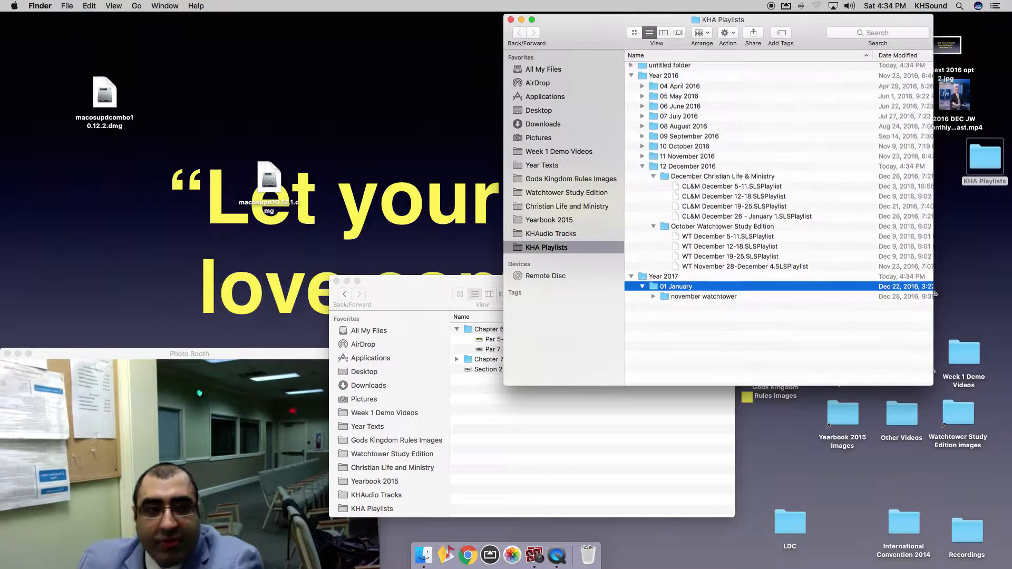
key("super+v")
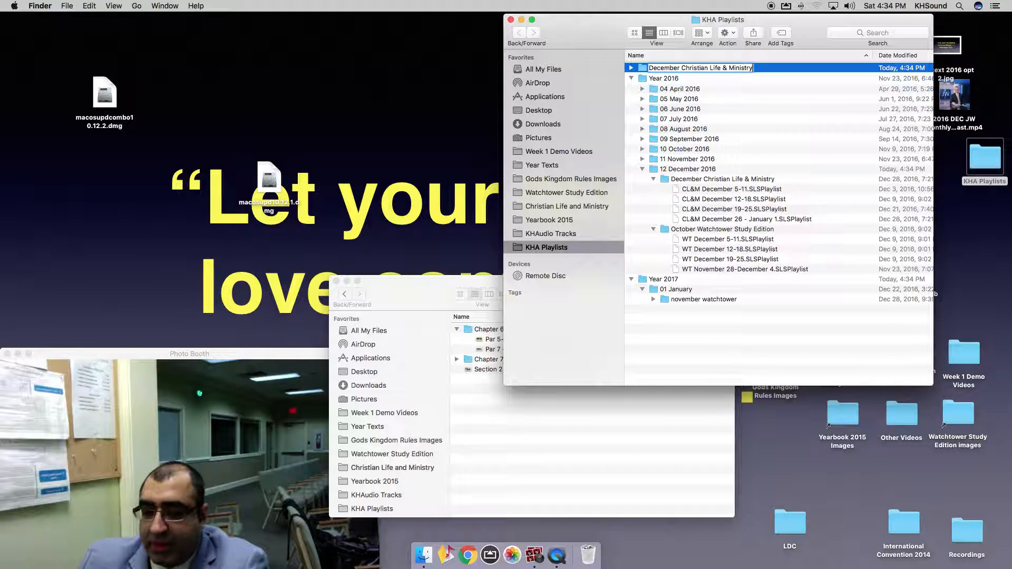
key("super+Left")
key("alt+shift+Right")
type("Jnauay")
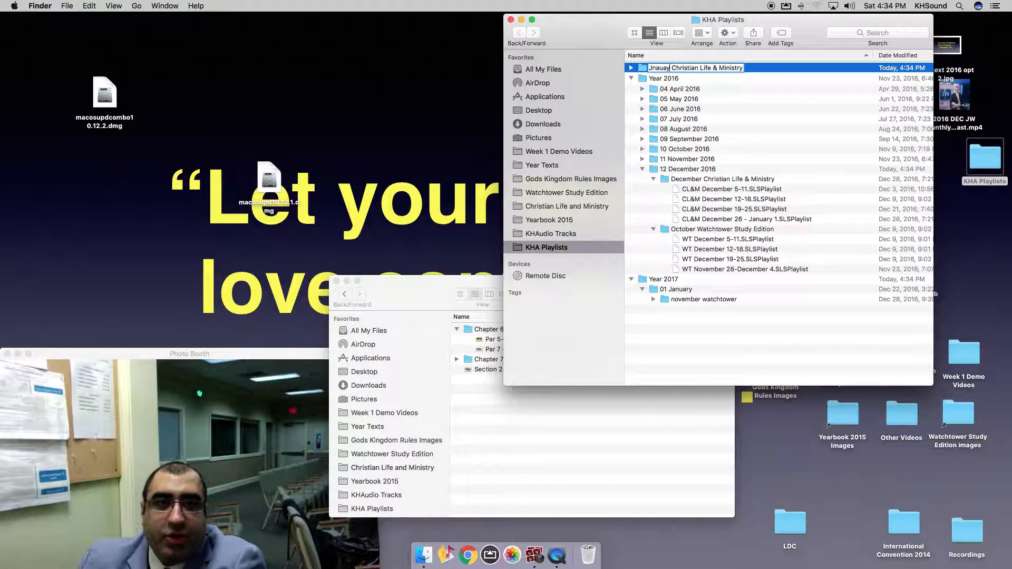
key("alt+shift+Left")
key("BackSpace")
type("January")
key("Return")
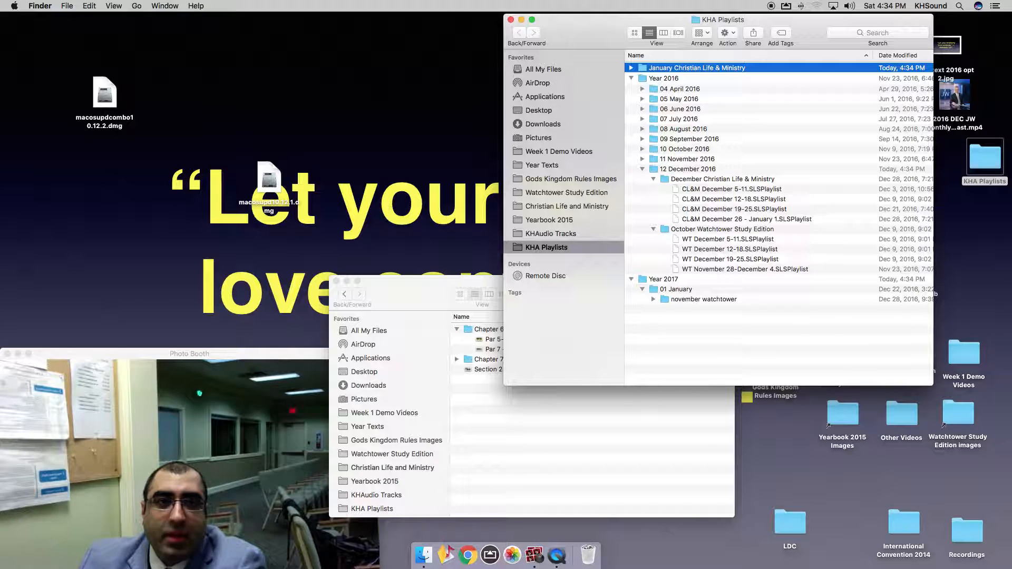
File January Christian Life & Ministry under 01 January and rename november watchtower to 'November Watchtower Study Edition'.
left_click_drag(708, 68, 679, 288)
left_click(689, 299)
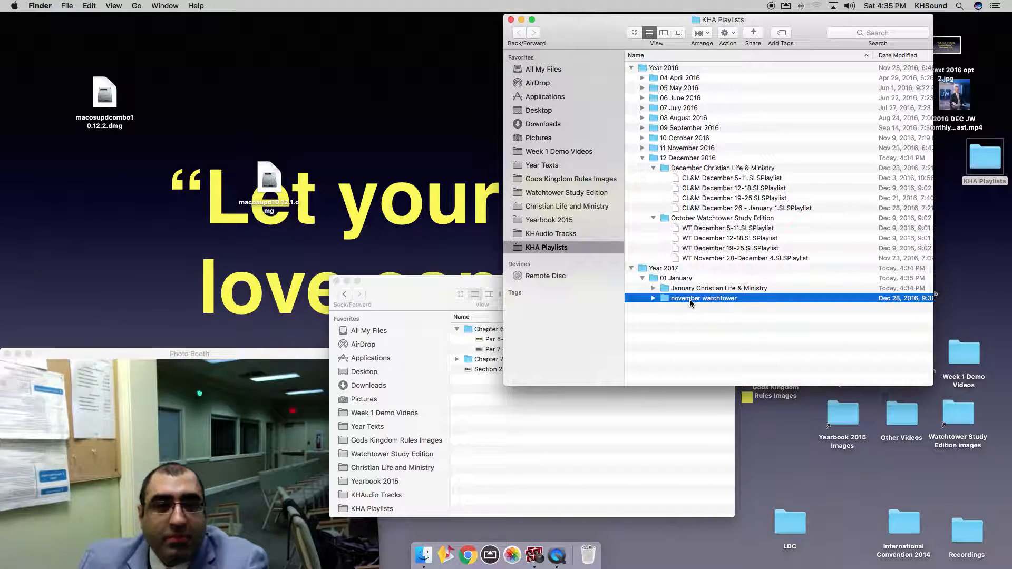
left_click(708, 219)
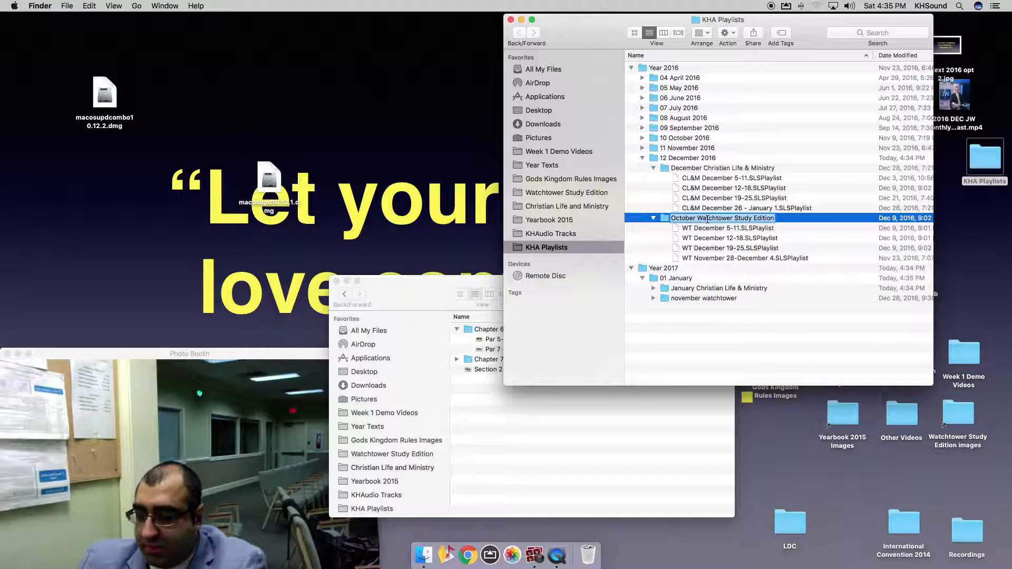
left_click(681, 300)
key("Return")
type("October Watchtower Study Edition")
double_click(685, 298)
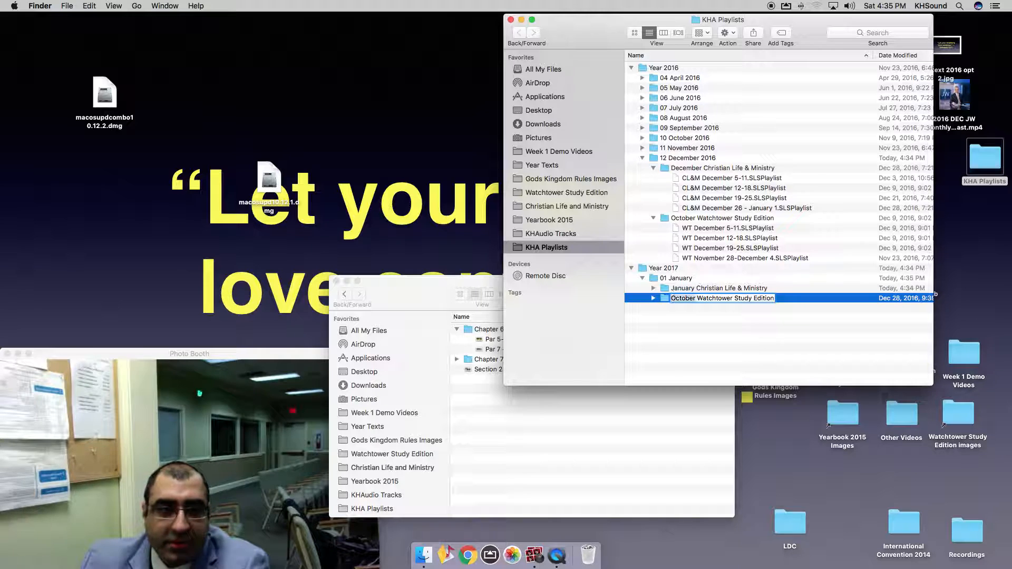
type("November")
key("Return")
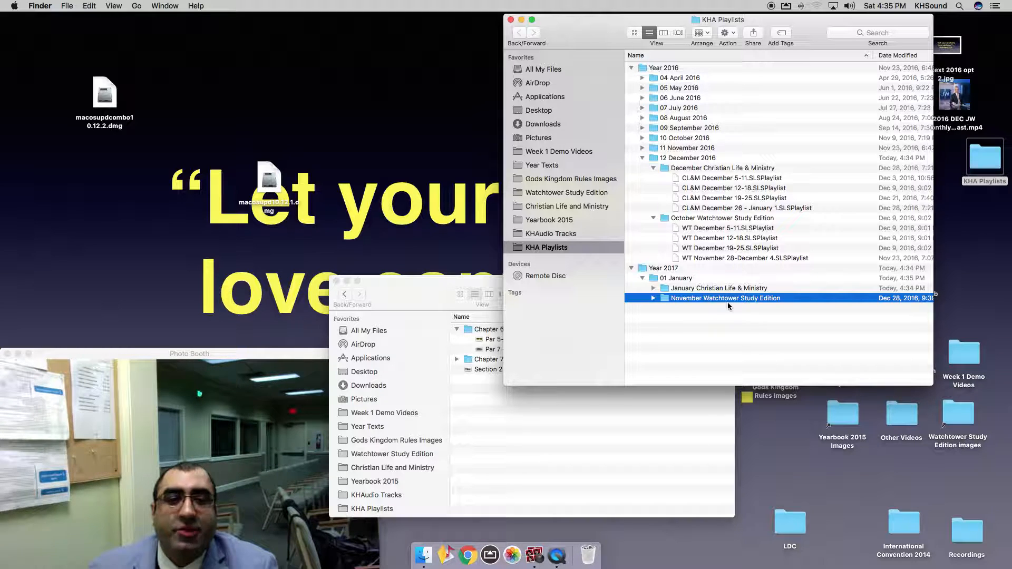
Rename the wt December 26-January 1 playlist to 'WT December 26-January 1'.
left_click(631, 68)
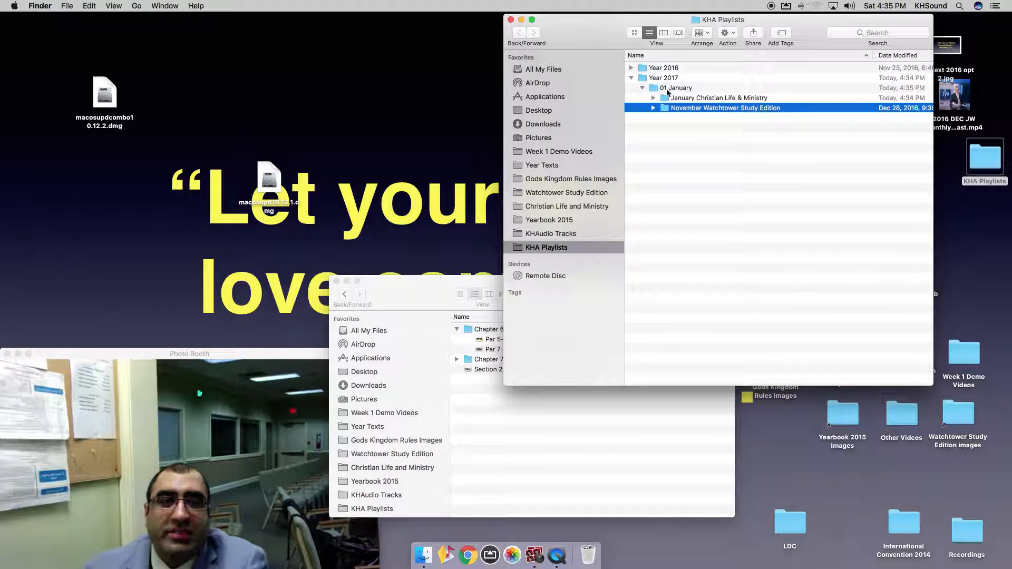
left_click(654, 98)
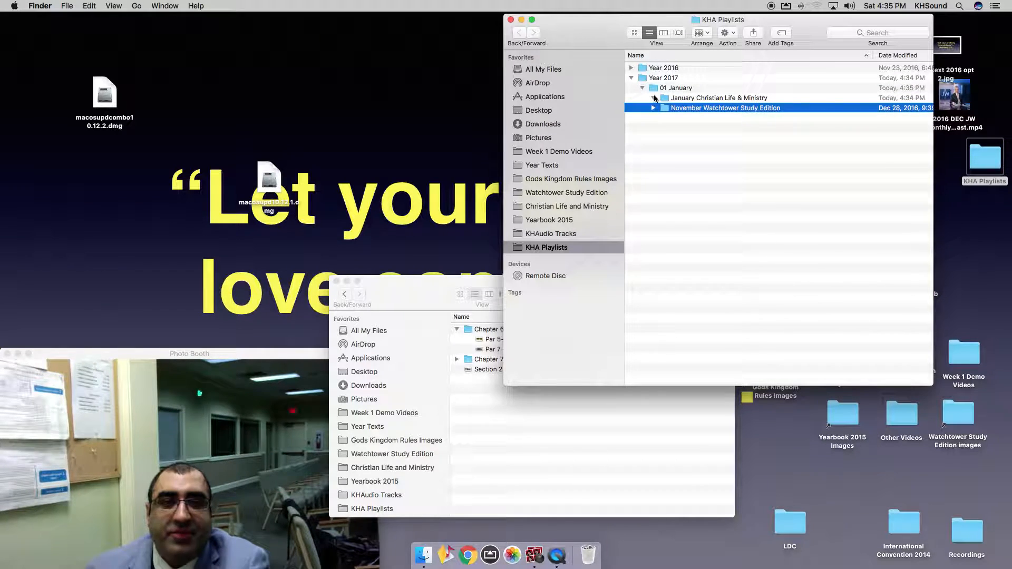
left_click(654, 108)
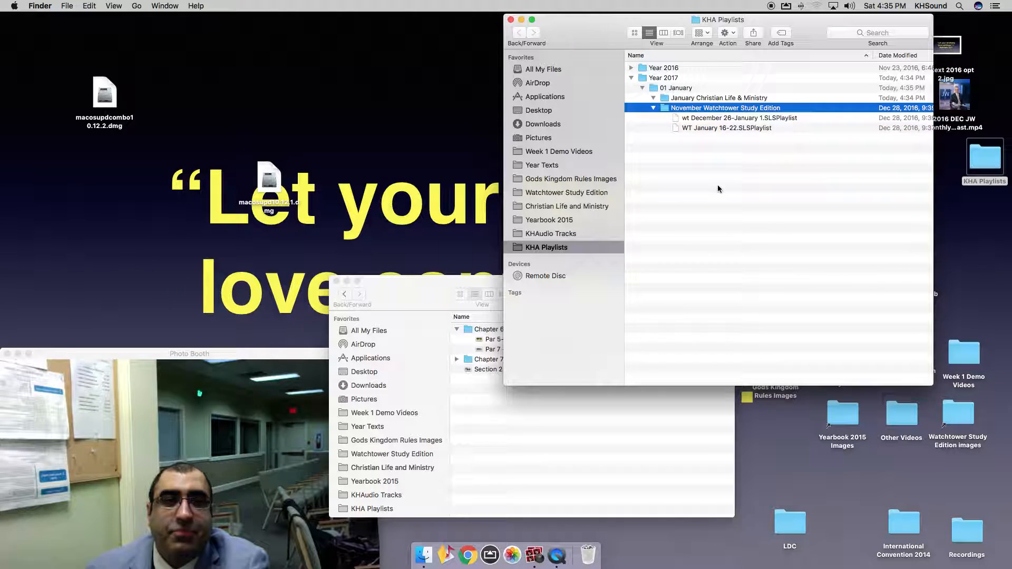
left_click(726, 128)
left_click(725, 129)
key("super+c")
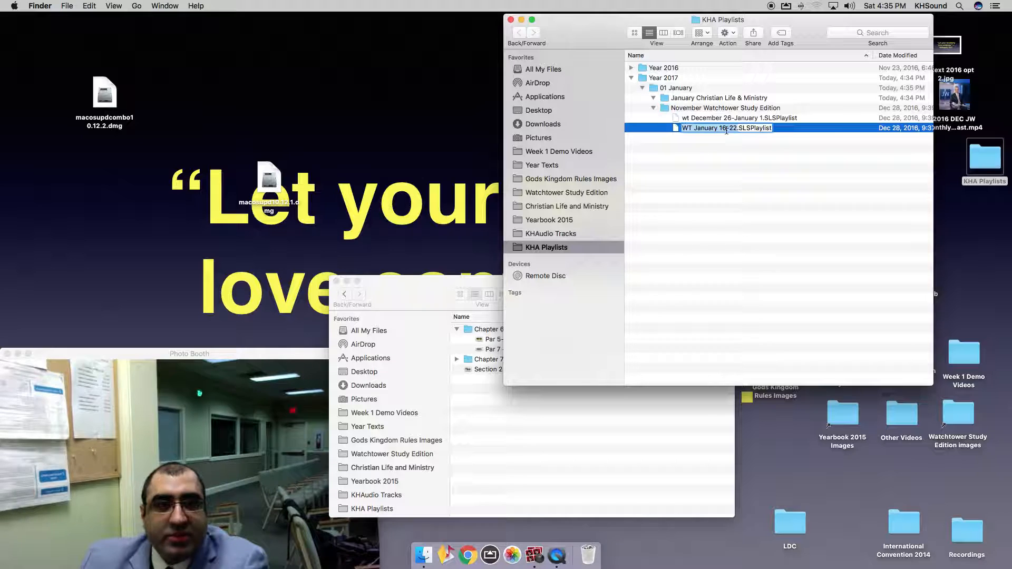
key("Return")
key("Up")
key("Return")
key("super+v")
key("BackSpace")
key("BackSpace")
key("BackSpace")
key("BackSpace")
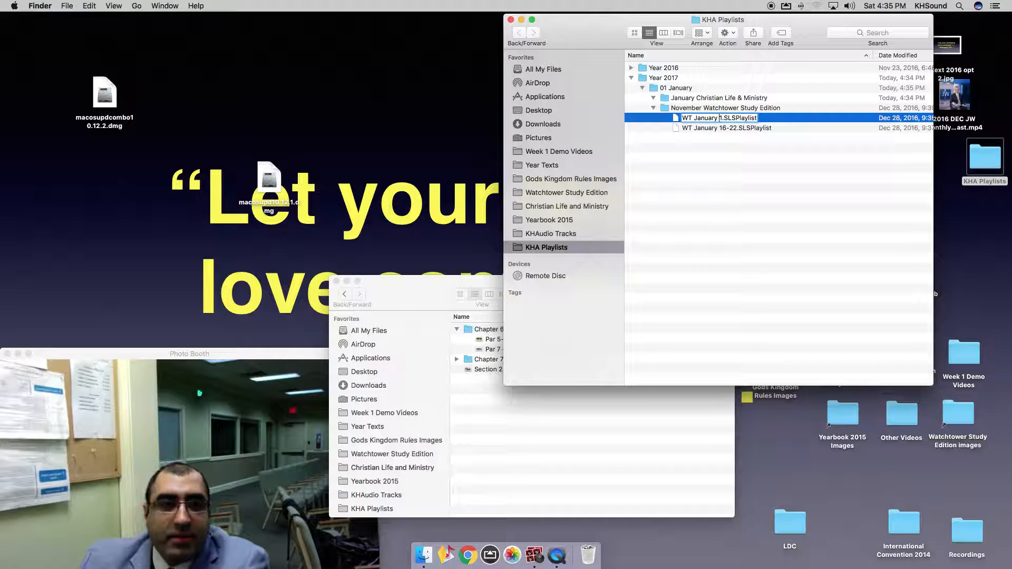
type("Dec")
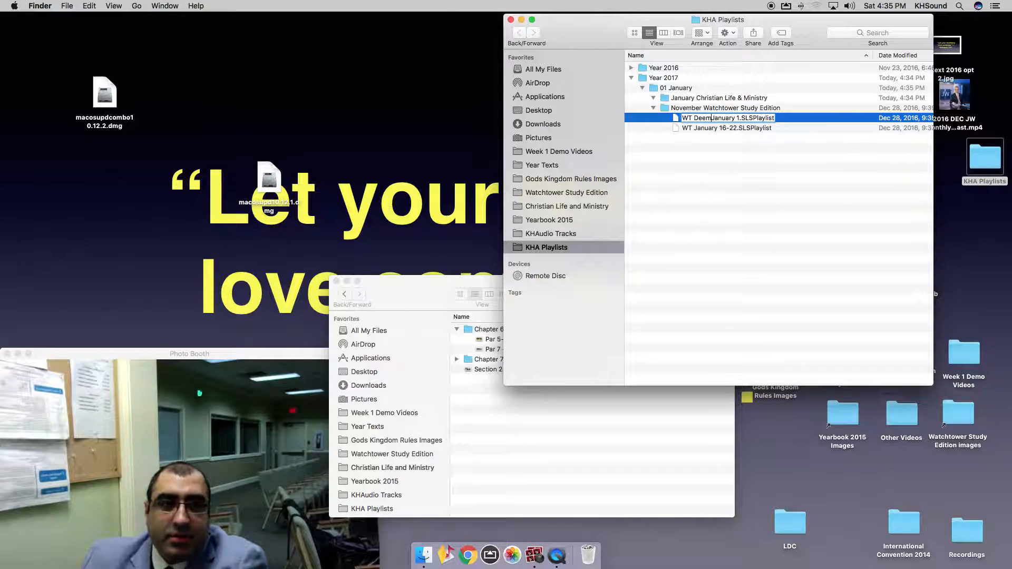
type("ember ")
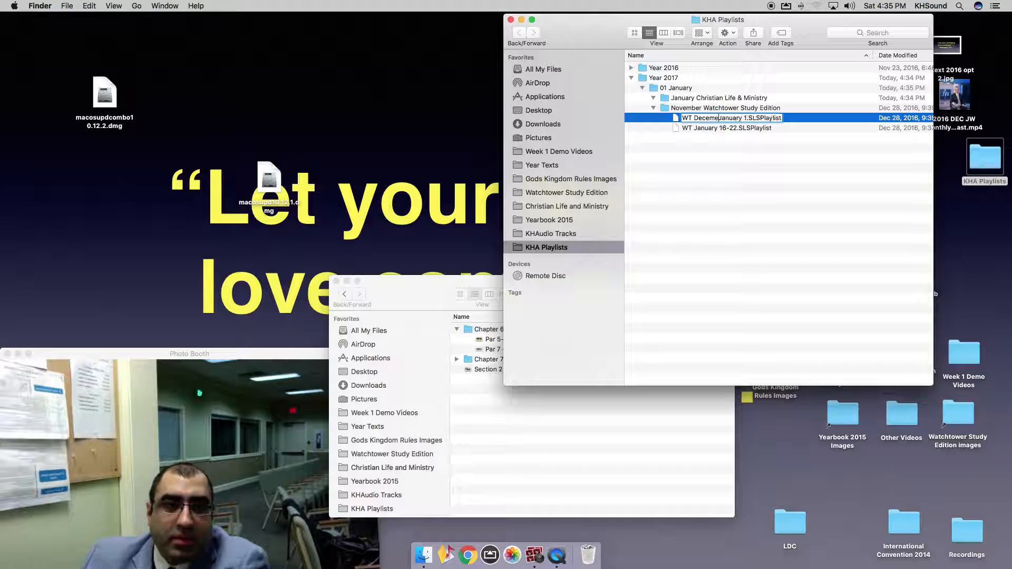
type("26-")
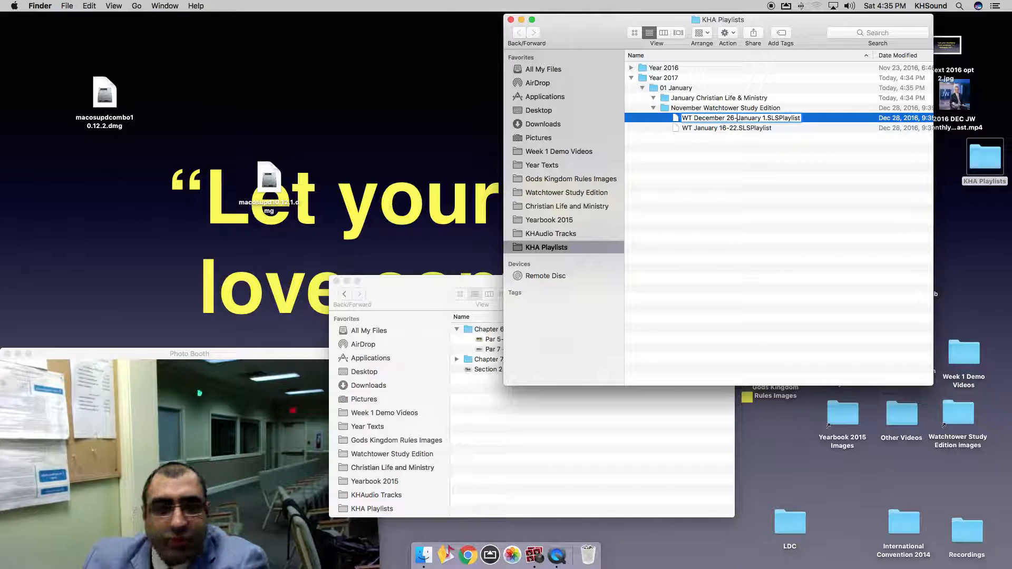
key("Return")
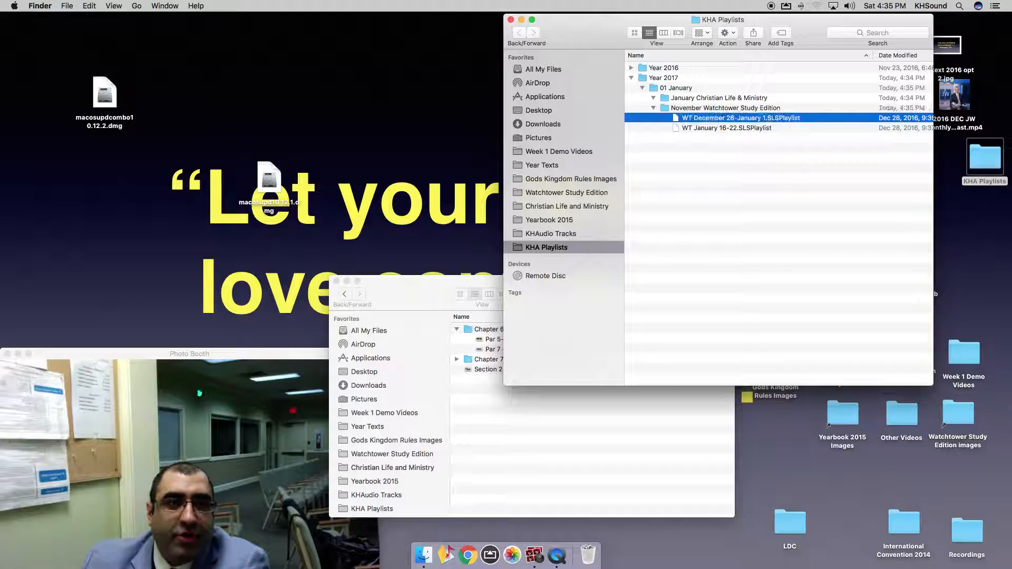
left_click(725, 129)
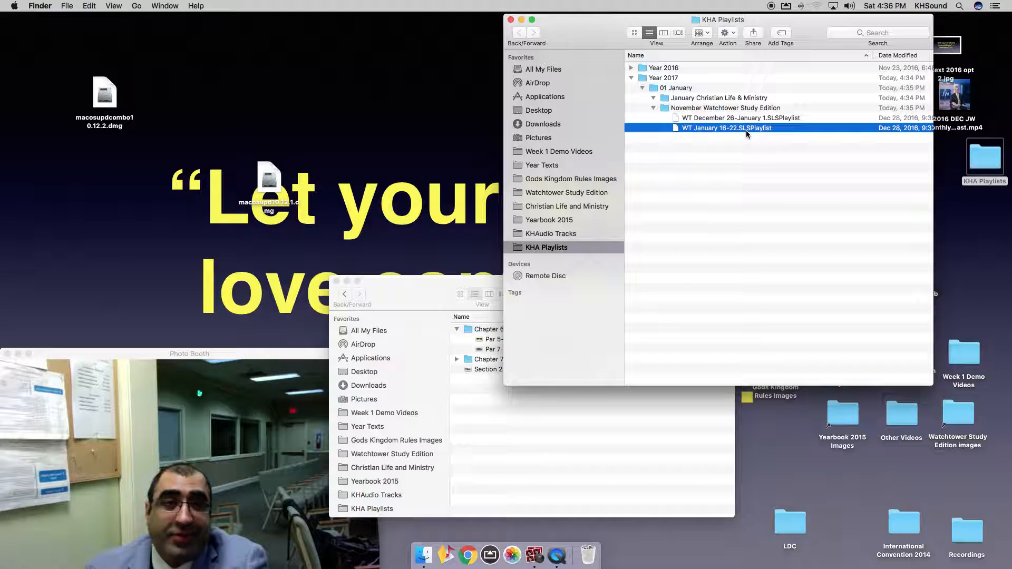
left_click(449, 559)
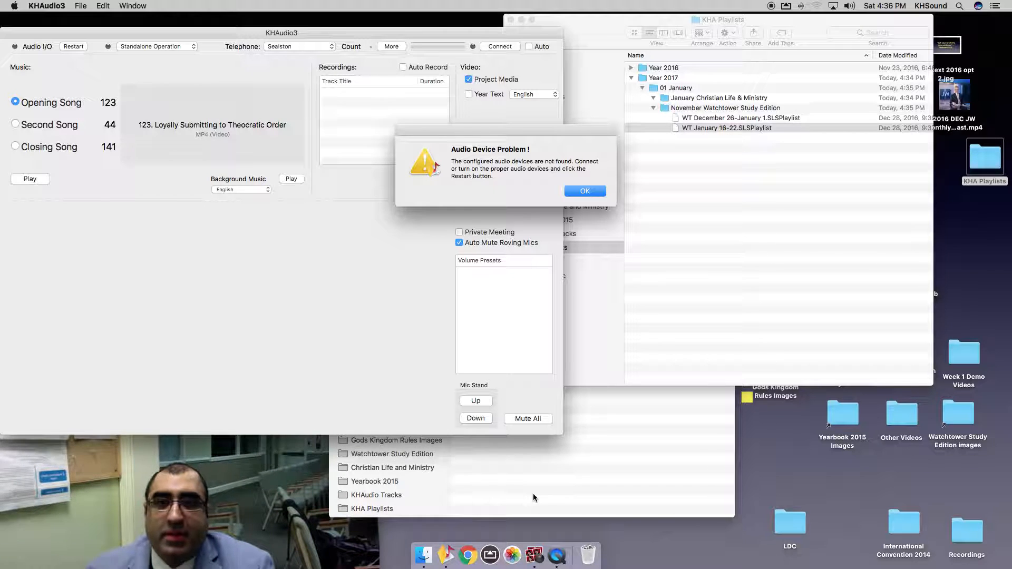
left_click(585, 193)
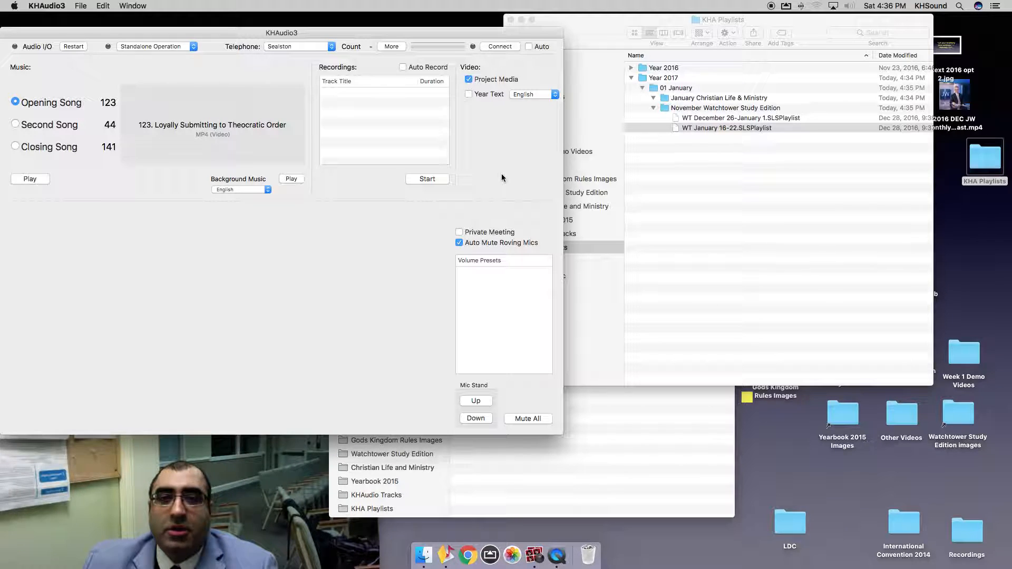
key("super+h")
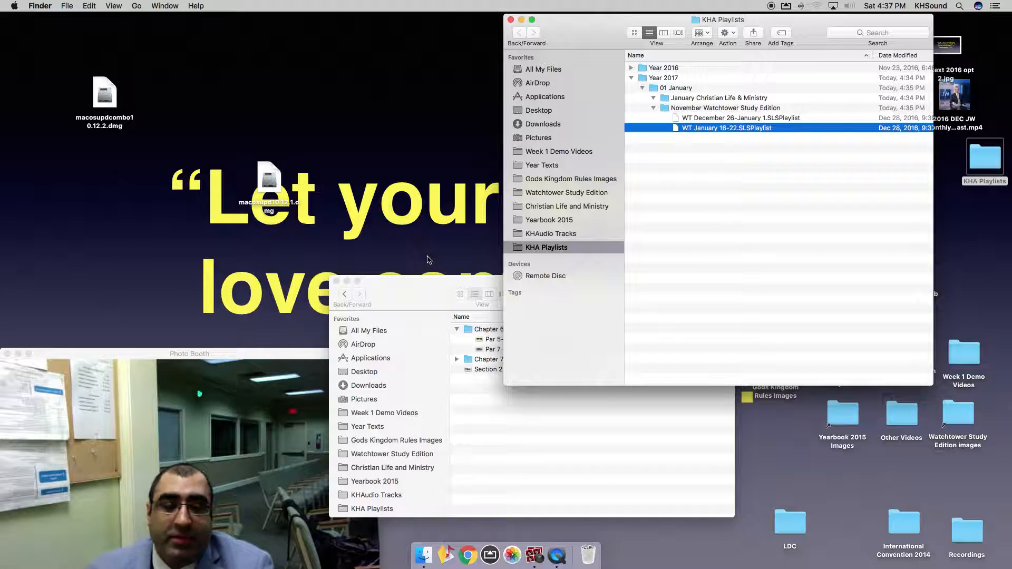
Launch KHAudio3 (songs 123, 44, 141), then bring the Section 2 folder window back in front.
left_click(446, 551)
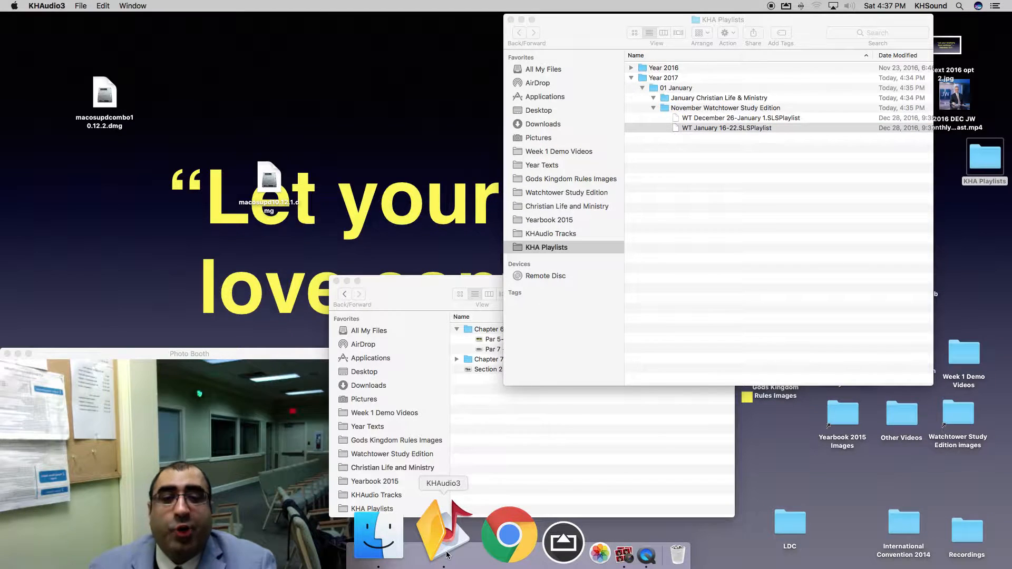
left_click(446, 551)
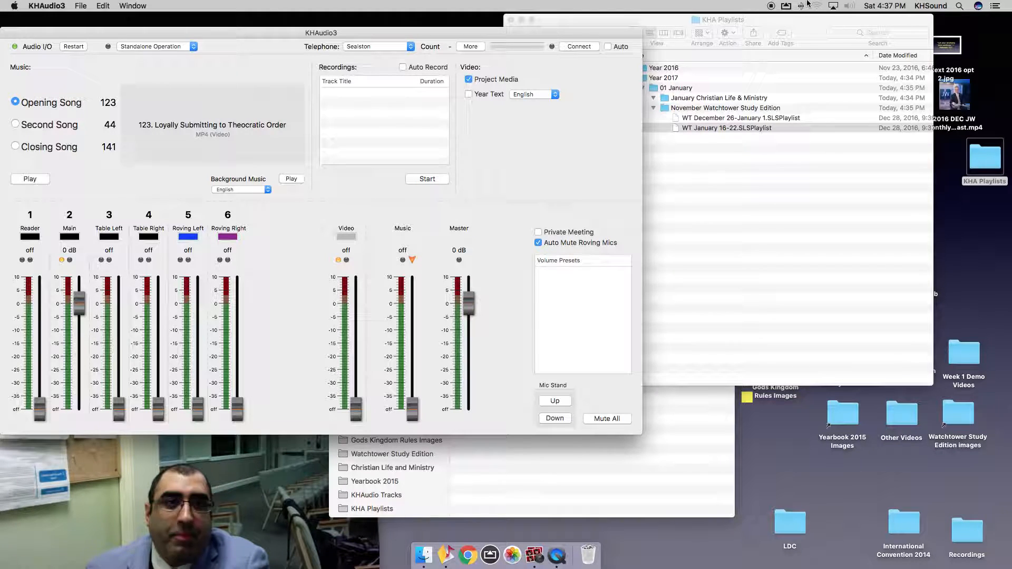
left_click(644, 480)
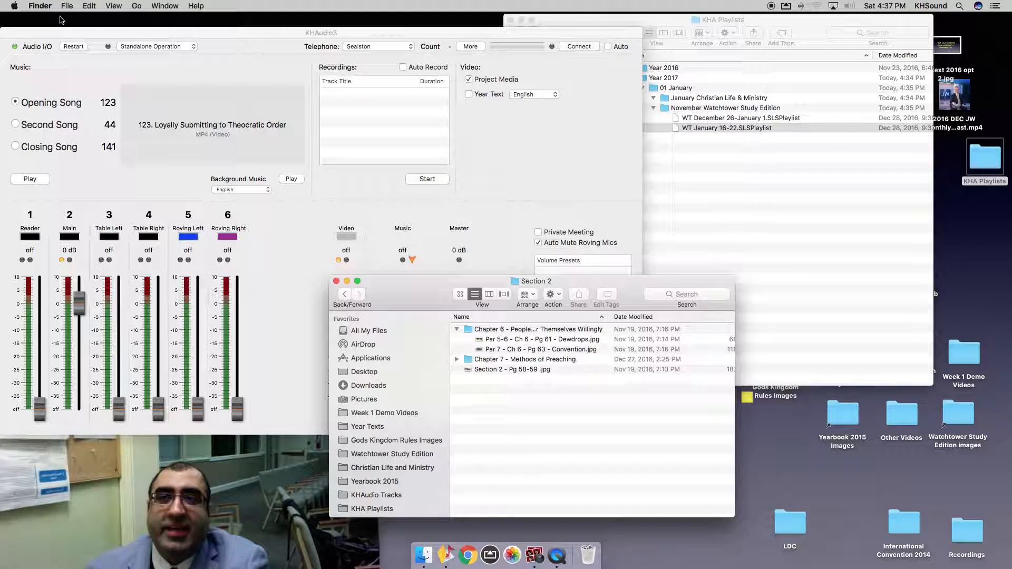
Switch to KHAudio3 and create a new Untitled playlist with File > New.
left_click(38, 7)
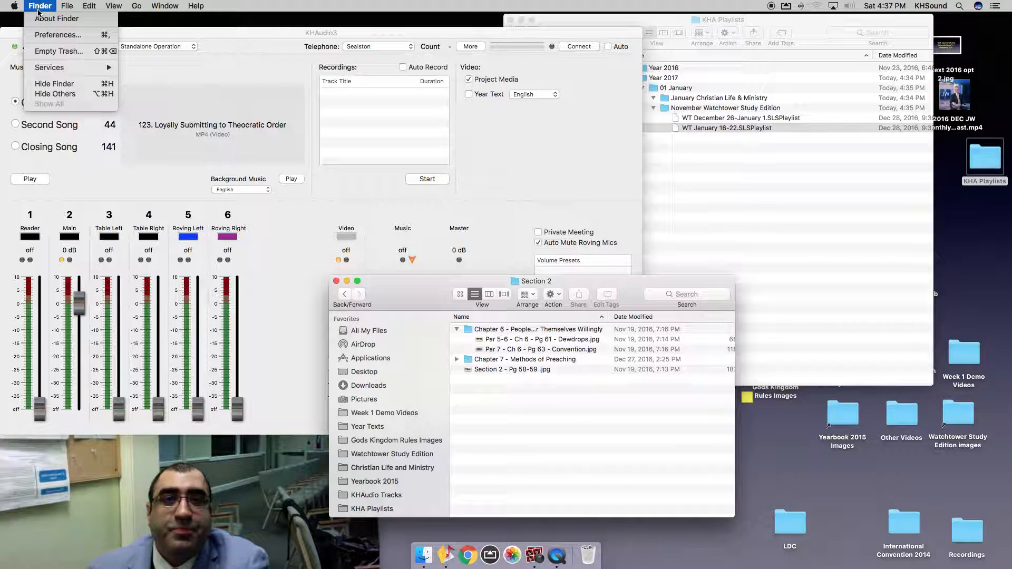
left_click(38, 6)
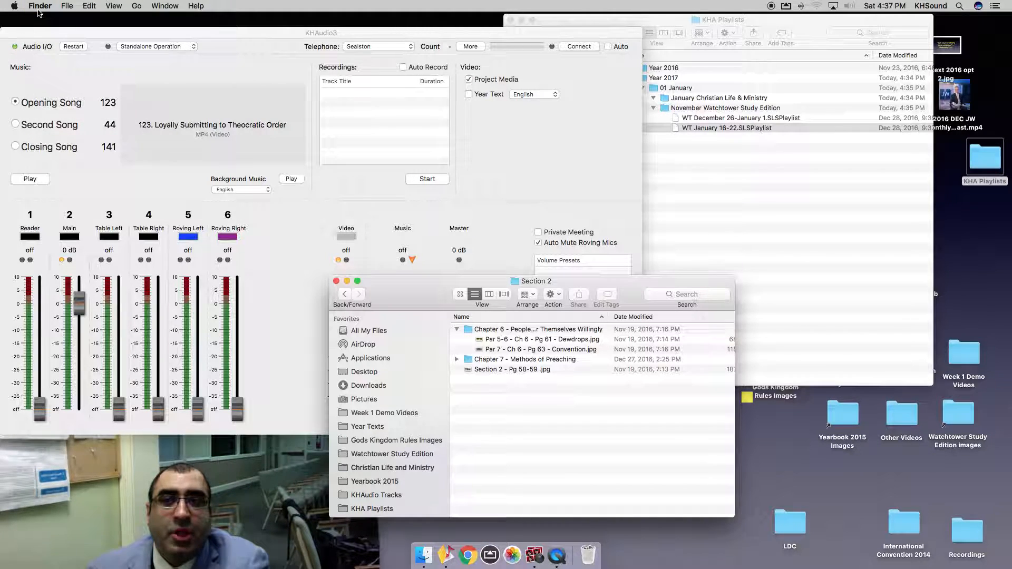
left_click(551, 194)
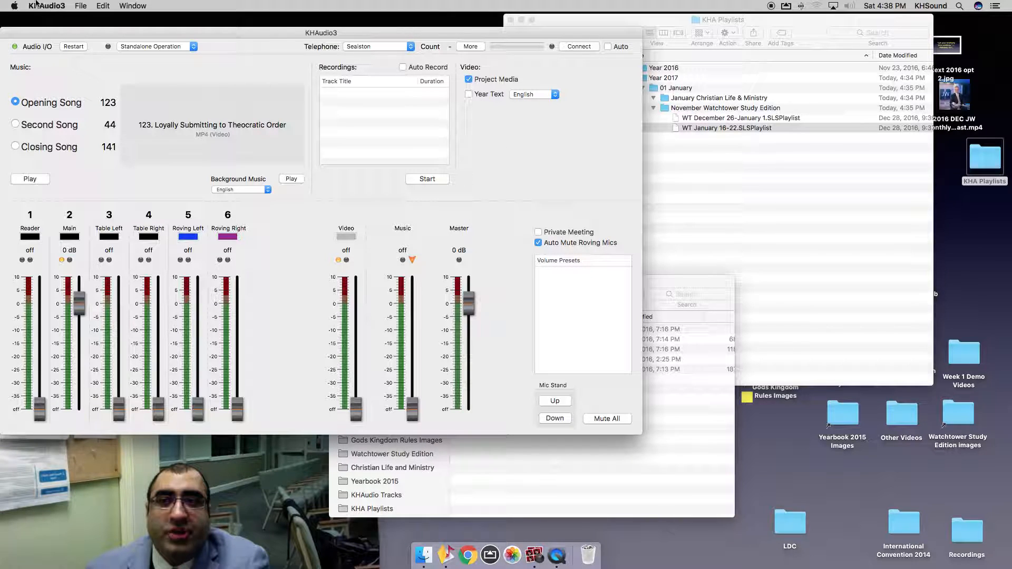
left_click(46, 6)
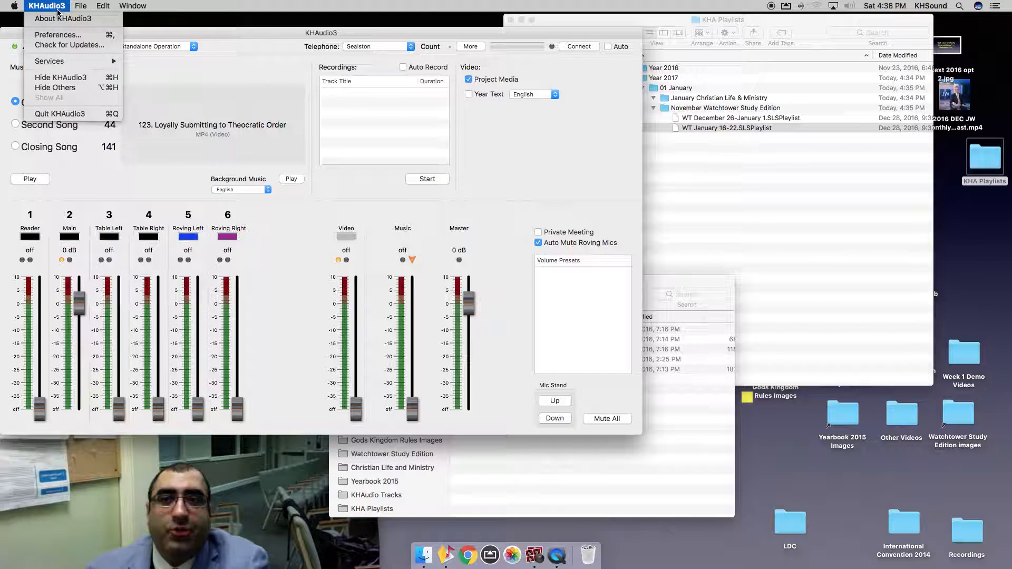
mouse_move(86, 11)
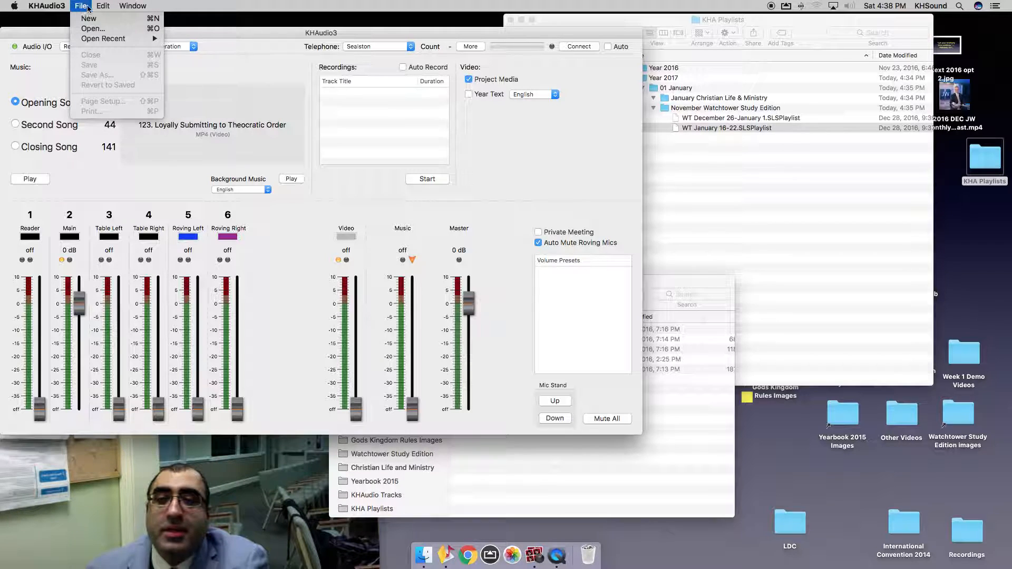
left_click(88, 19)
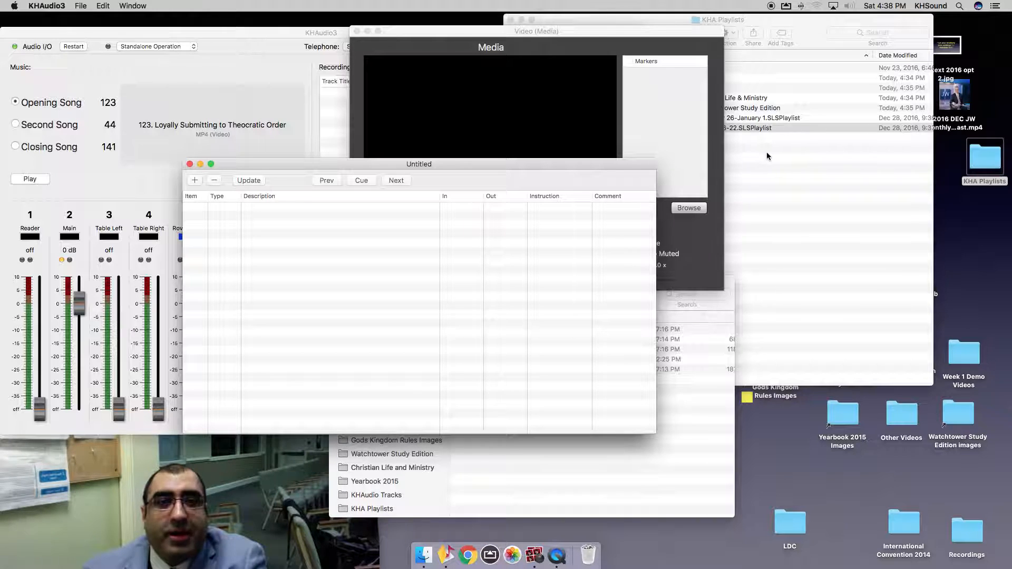
Place the Media window upper left, the Untitled playlist right, and the Section 2 folder left.
left_click_drag(440, 41, 145, 24)
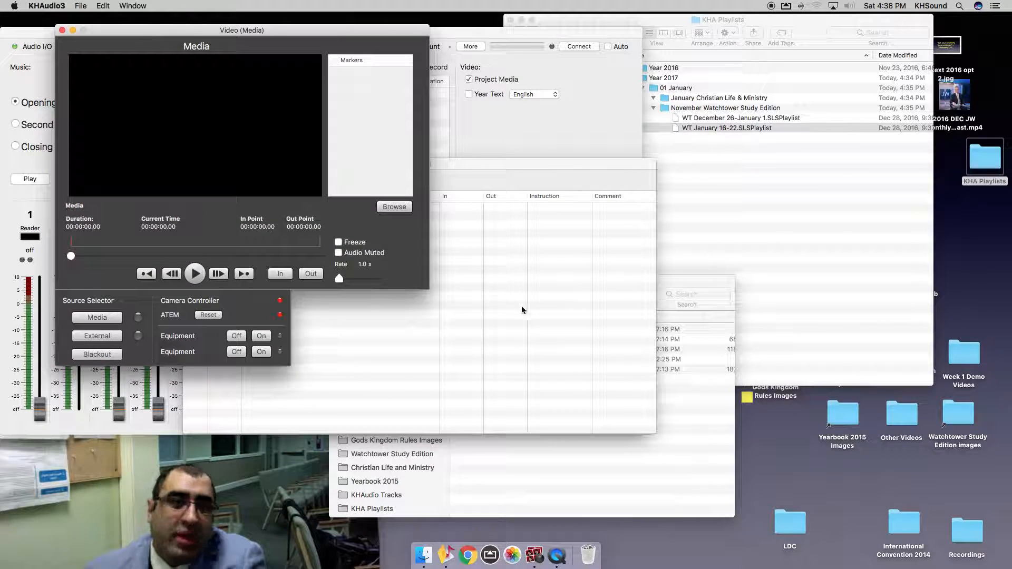
left_click(540, 332)
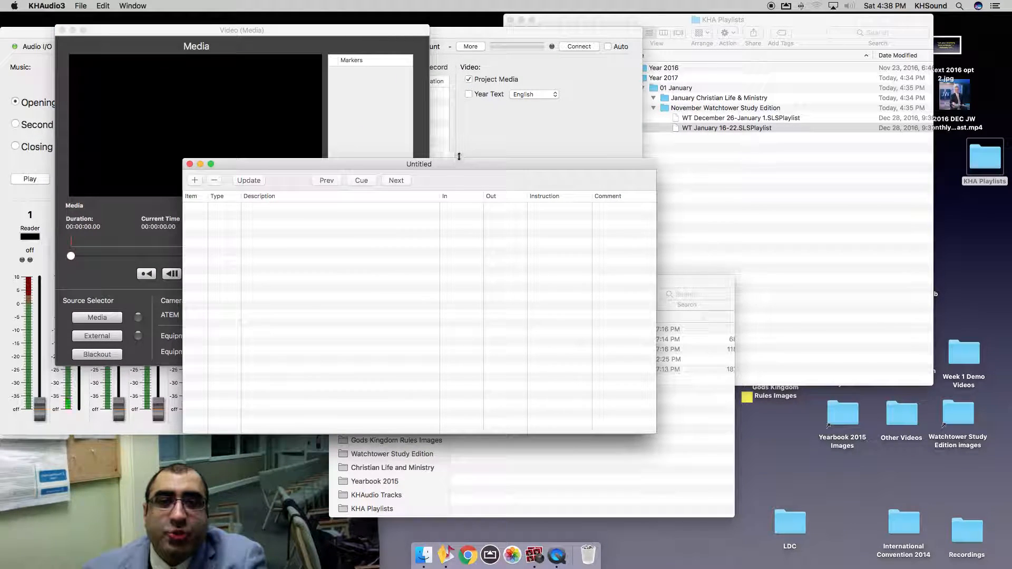
left_click_drag(464, 167, 797, 262)
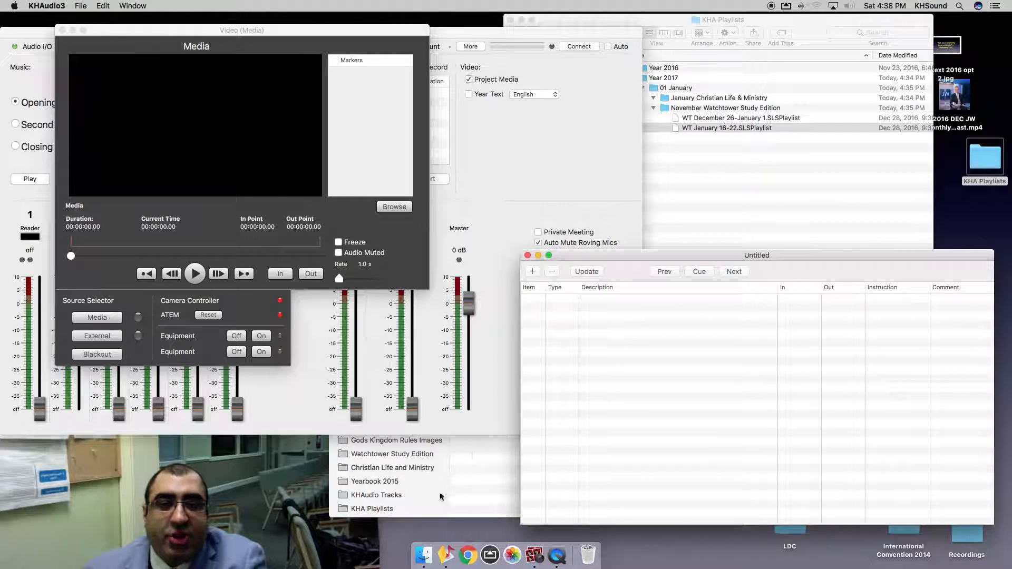
left_click(483, 495)
left_click_drag(434, 295, 341, 291)
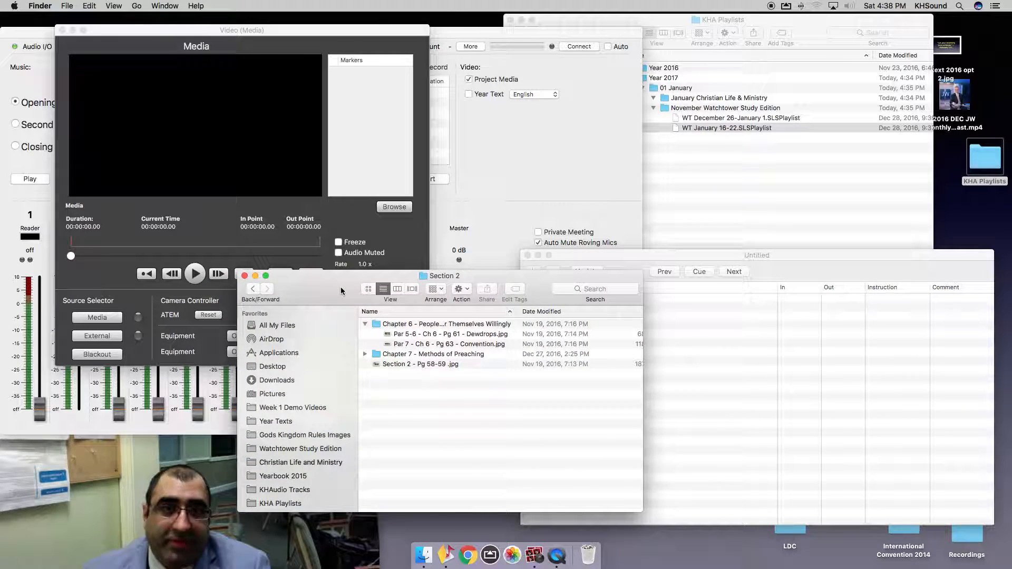
left_click_drag(341, 290, 324, 296)
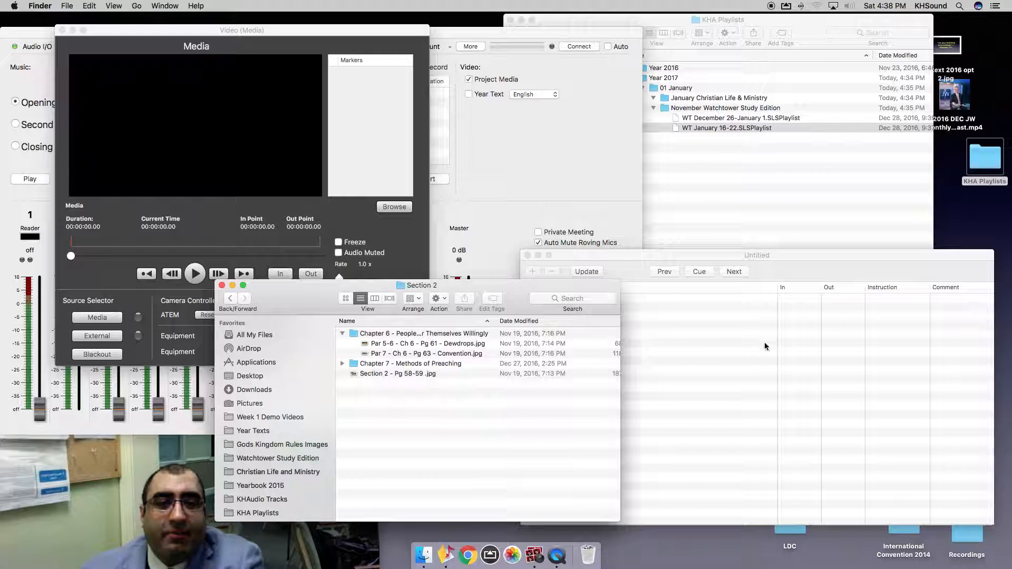
left_click(743, 333)
left_click_drag(716, 258, 714, 219)
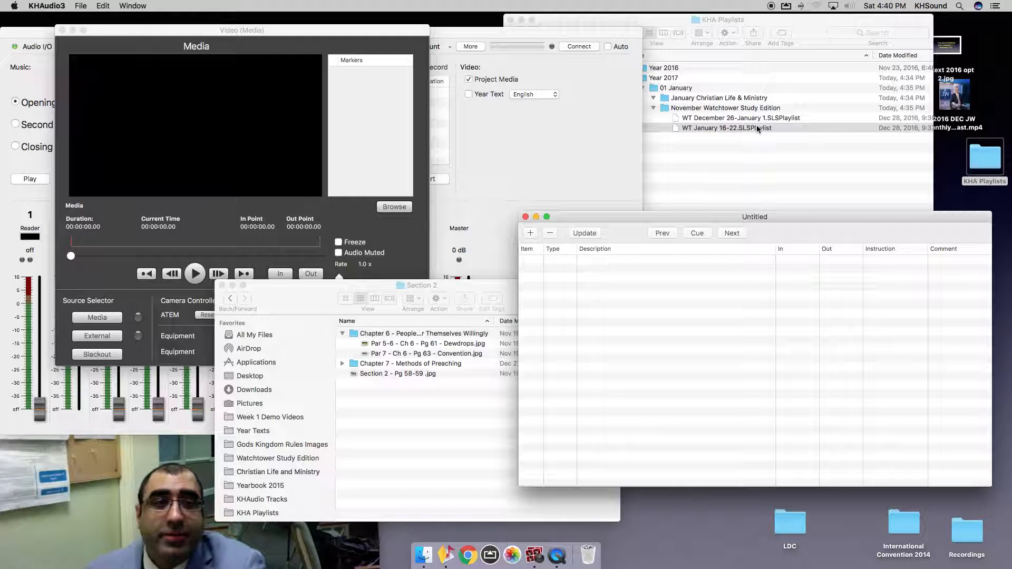
Open Watchtower Study Edition's 11 November 2016 folder and shift the KHA Playlists window left.
left_click(444, 447)
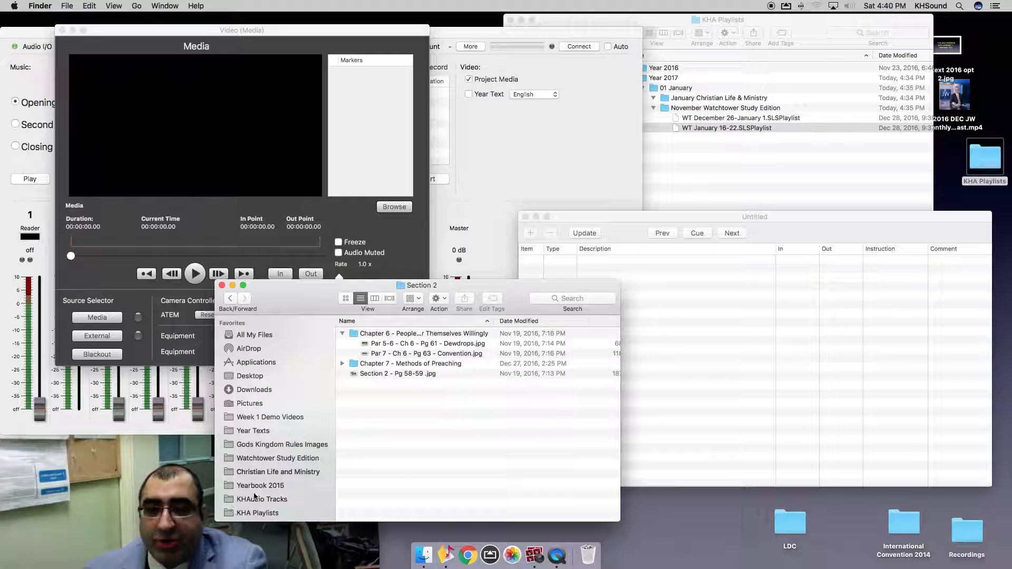
left_click(266, 458)
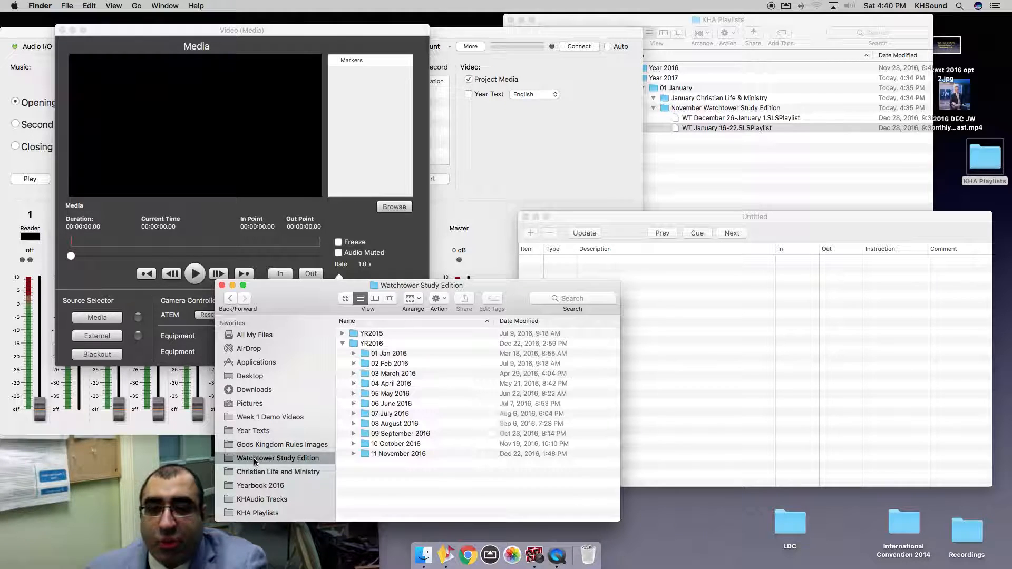
double_click(397, 454)
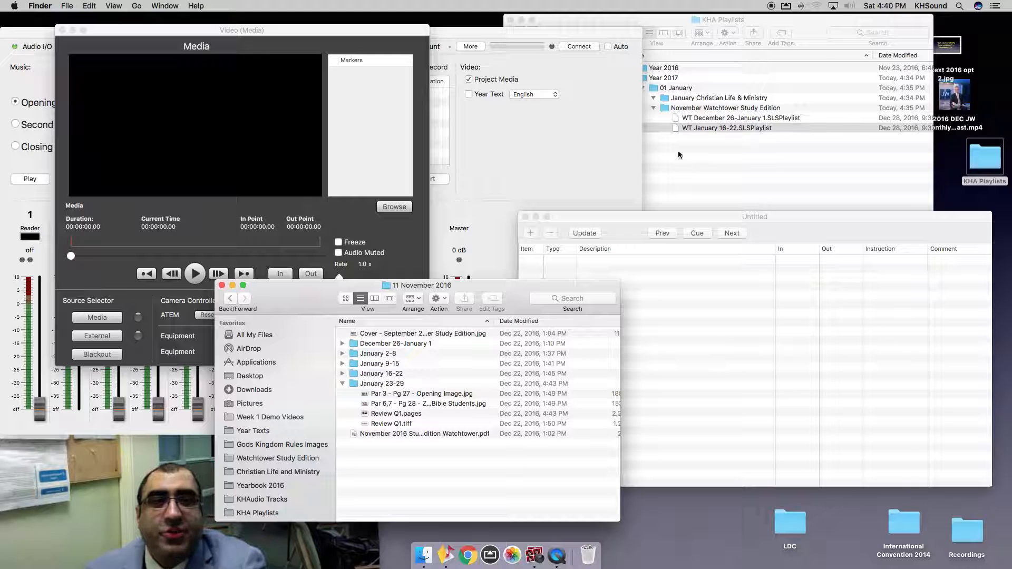
left_click_drag(609, 19, 525, 14)
left_click_drag(525, 16, 487, 19)
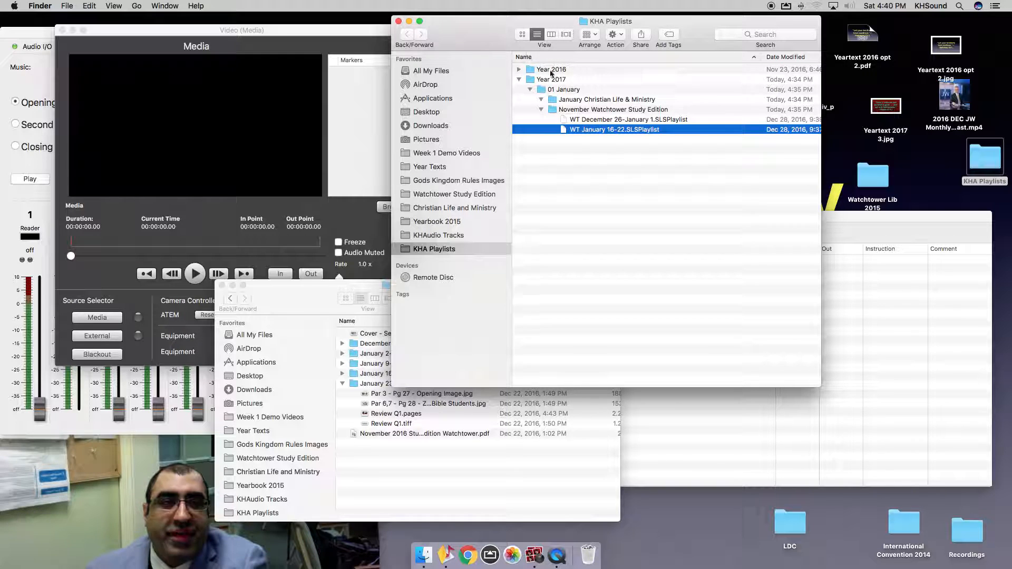
Add Yeartext 2017 3.jpg to the playlist and trash both Yeartext 2016 opt 2 files (pdf, jpg).
left_click(855, 328)
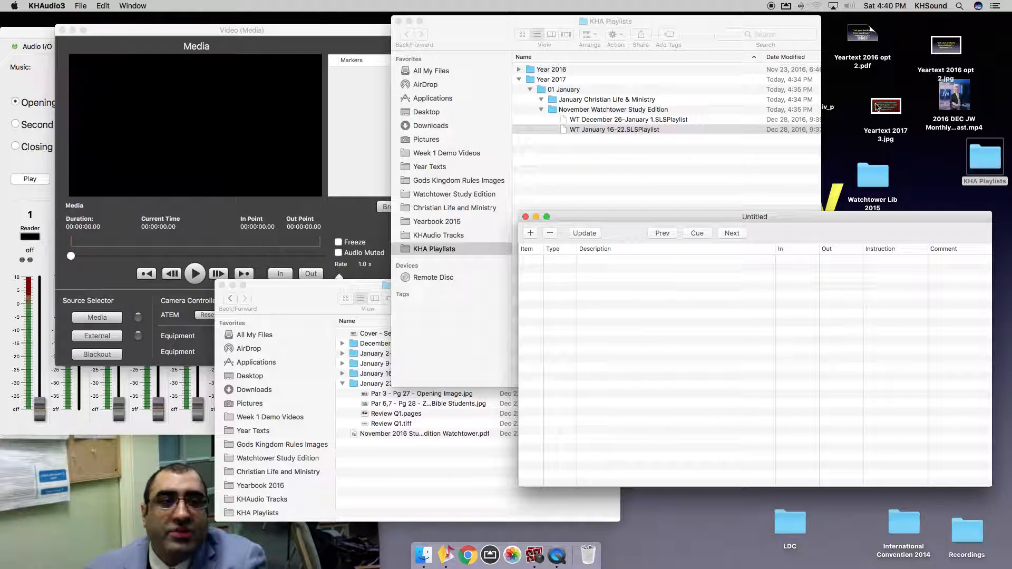
left_click_drag(887, 108, 710, 287)
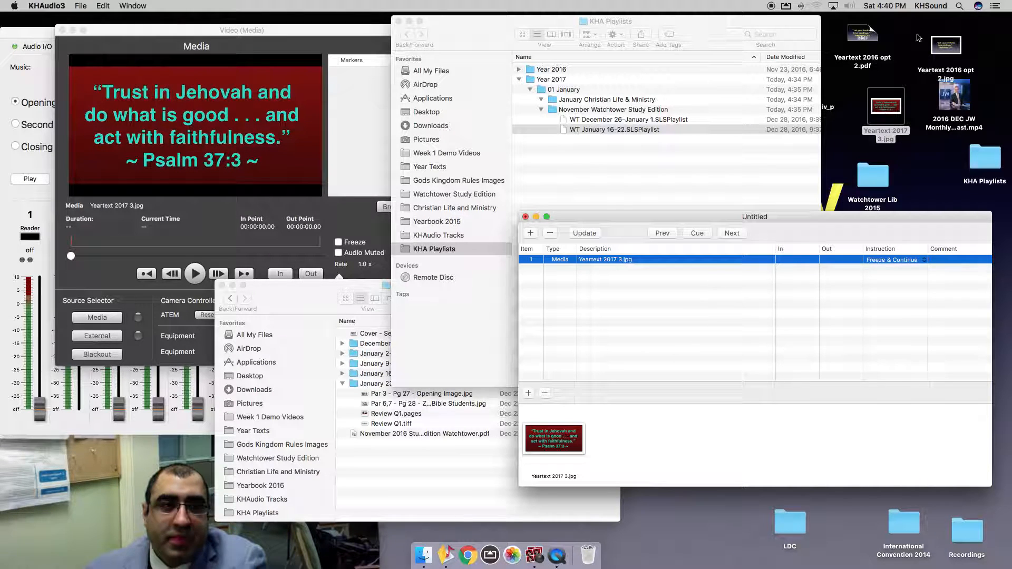
left_click(860, 41)
right_click(860, 42)
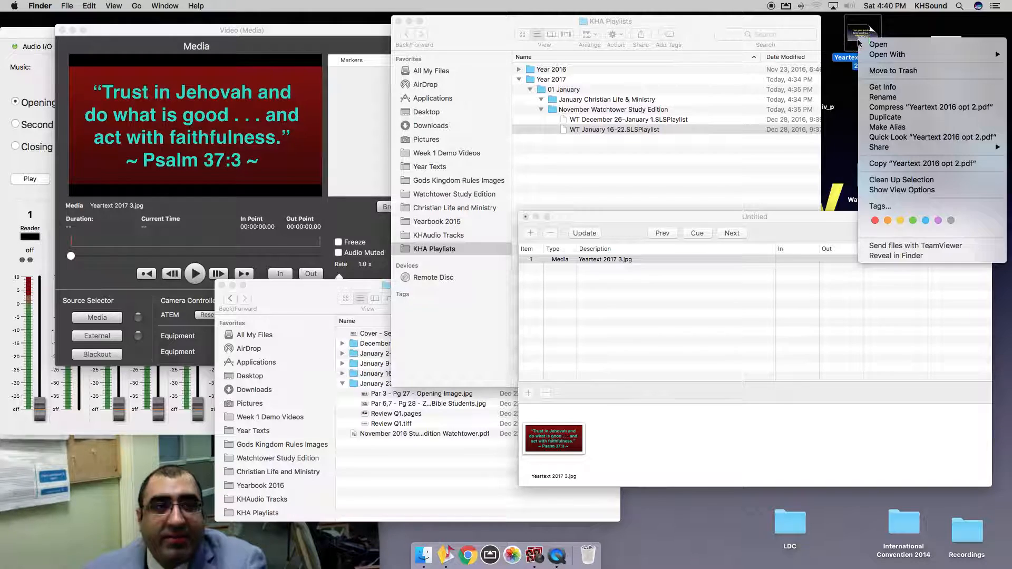
left_click(907, 75)
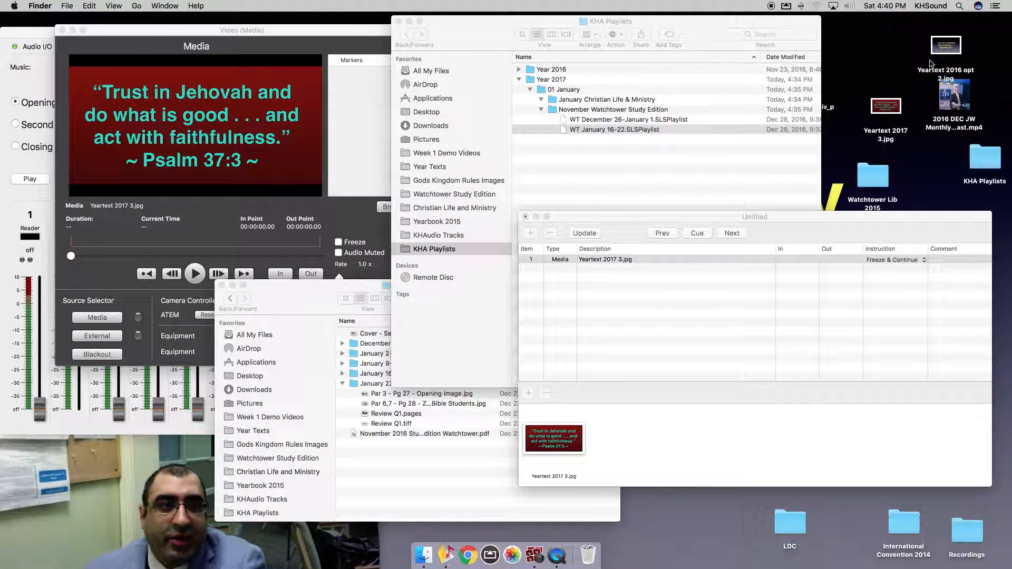
left_click(944, 51)
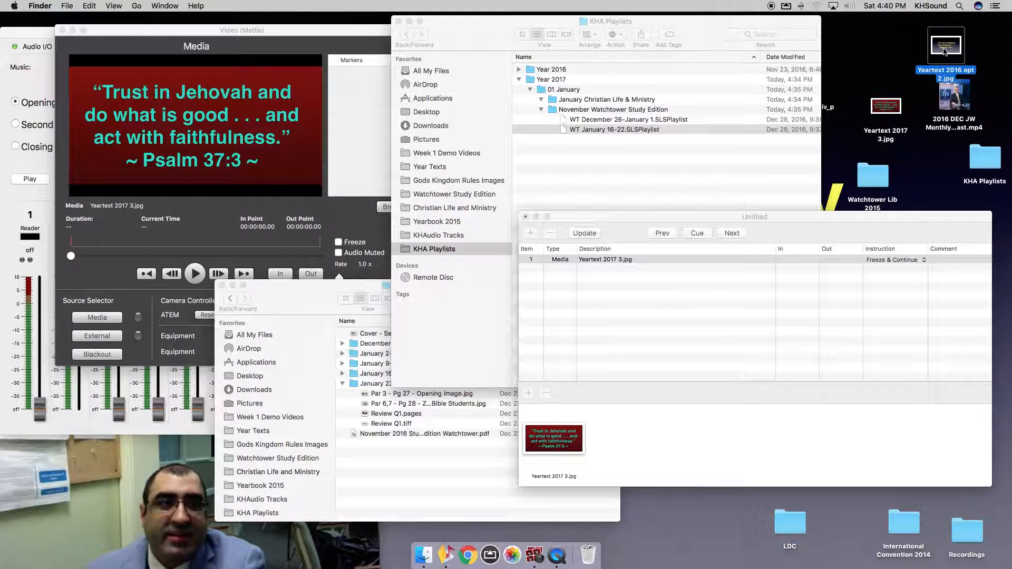
right_click(944, 51)
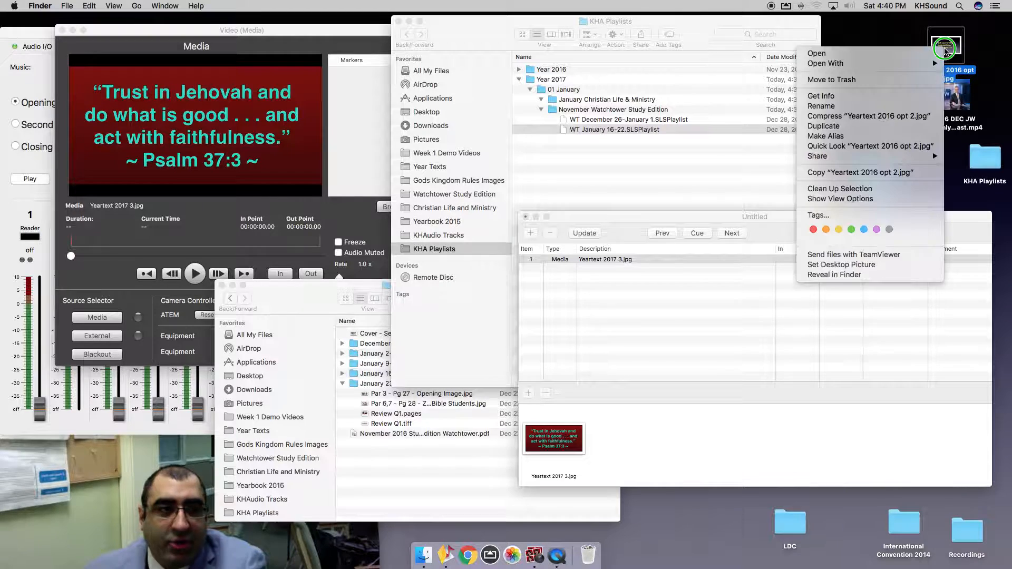
left_click(878, 82)
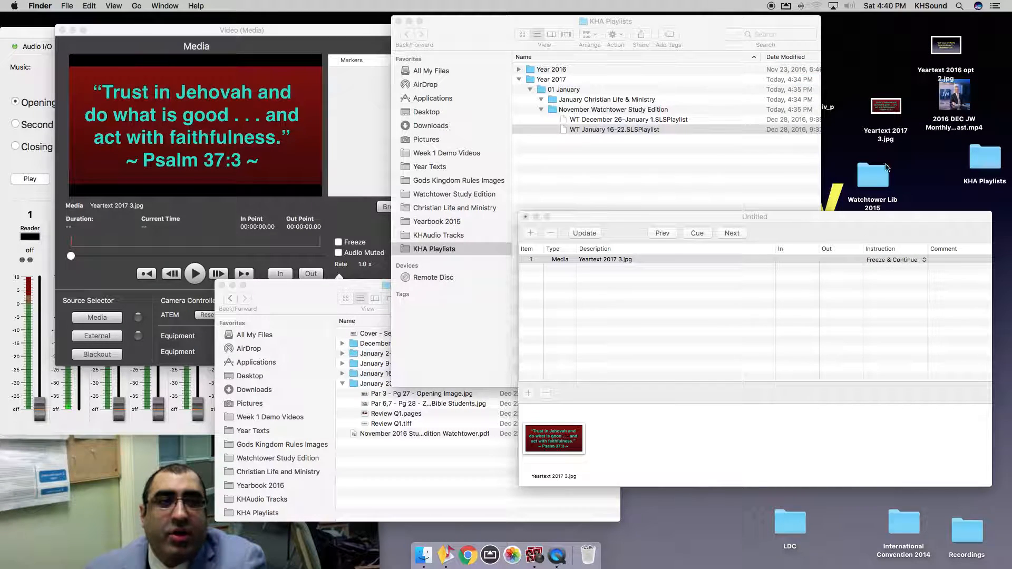
Move Yeartext 2017 3.jpg to the desktop's top-right and bring the mixer window forward.
left_click_drag(886, 107, 870, 46)
left_click(924, 69)
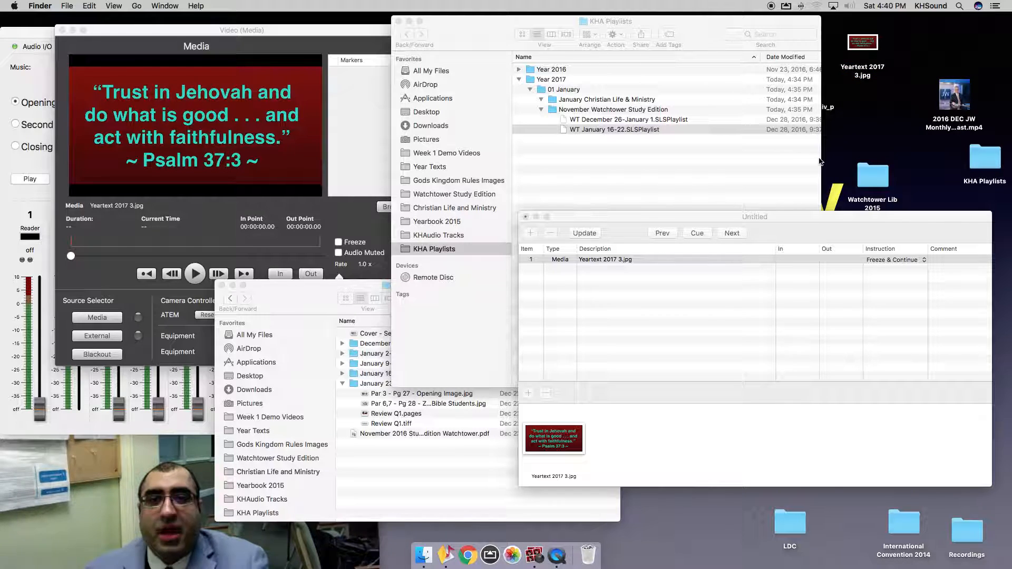
left_click(38, 199)
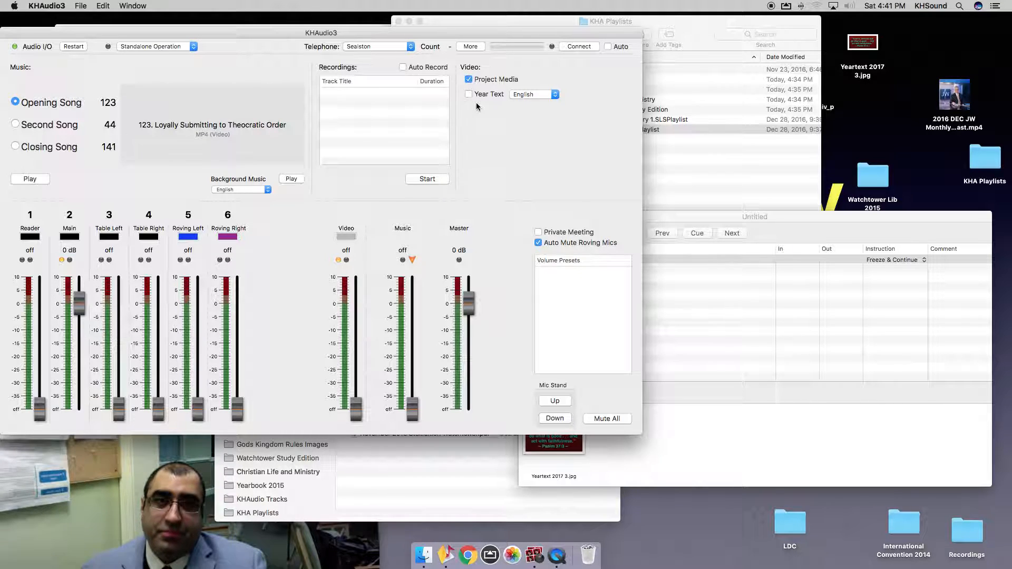
Shift the mixer window down-right and bring the 11 November 2016 folder window to the front.
left_click_drag(360, 32, 375, 63)
left_click(318, 34)
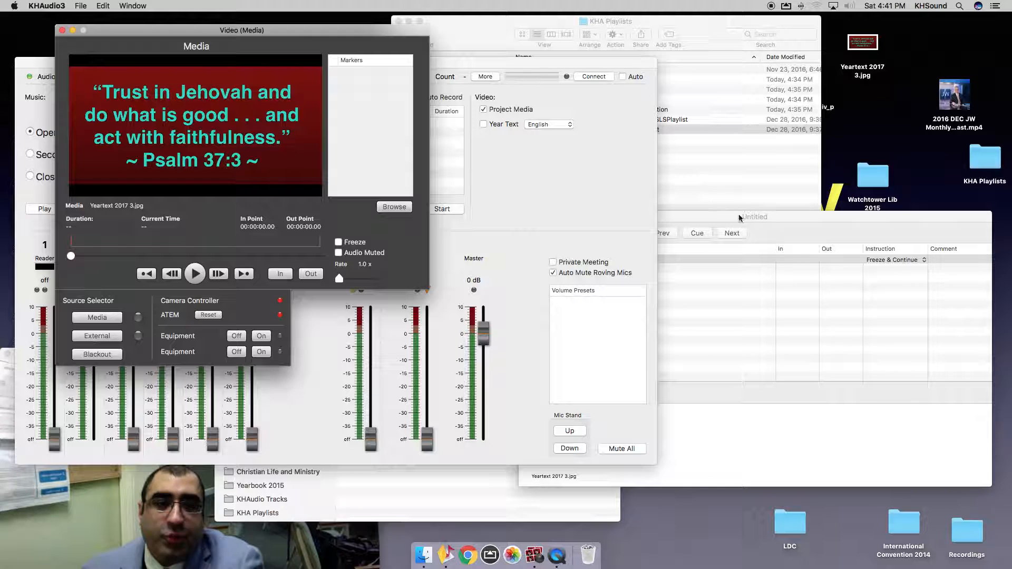
left_click(775, 317)
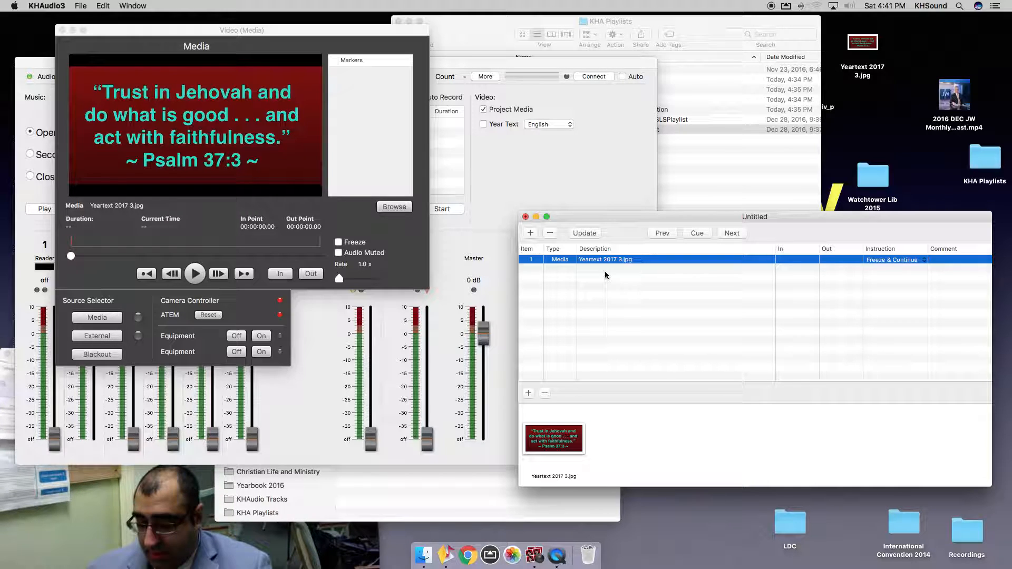
left_click(446, 488)
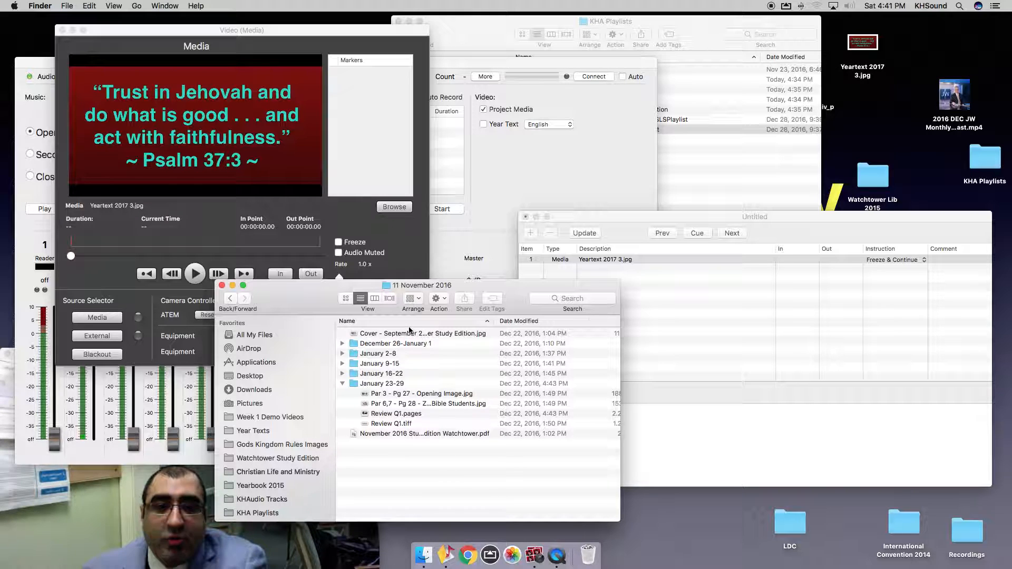
Drag Cover - September 2016 Watchtower Study Edition.jpg into the playlist as its second cue.
left_click_drag(410, 330, 689, 339)
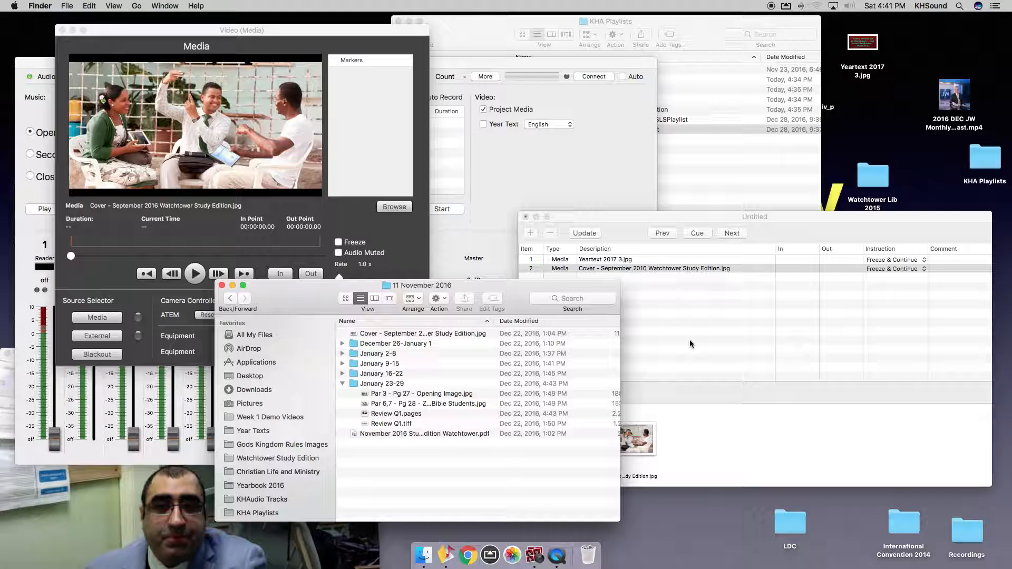
left_click(689, 339)
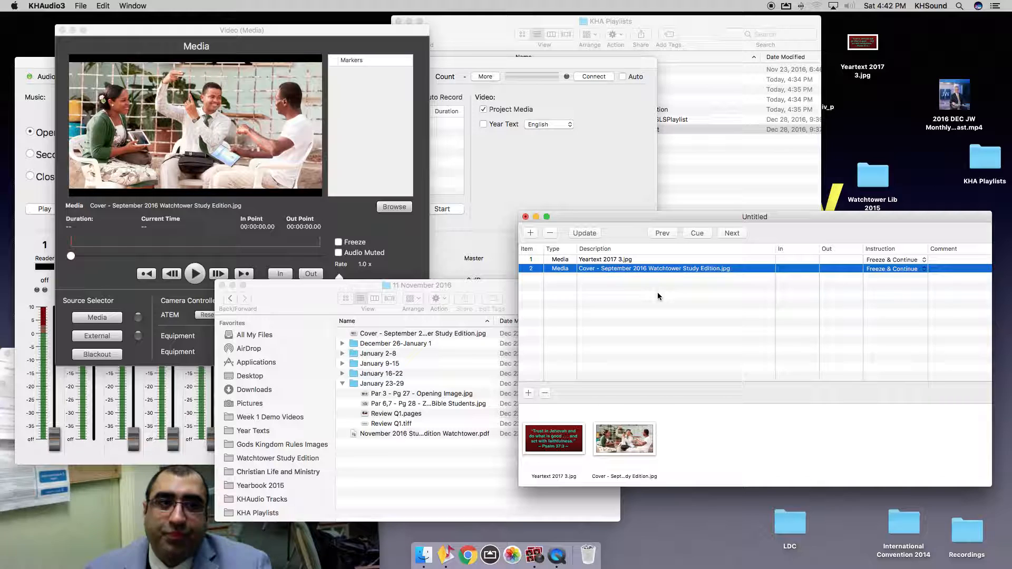
Comment the Yeartext cue 'Start of meeting' and the September cover cue 'Start of WT'.
double_click(953, 261)
type("Start ")
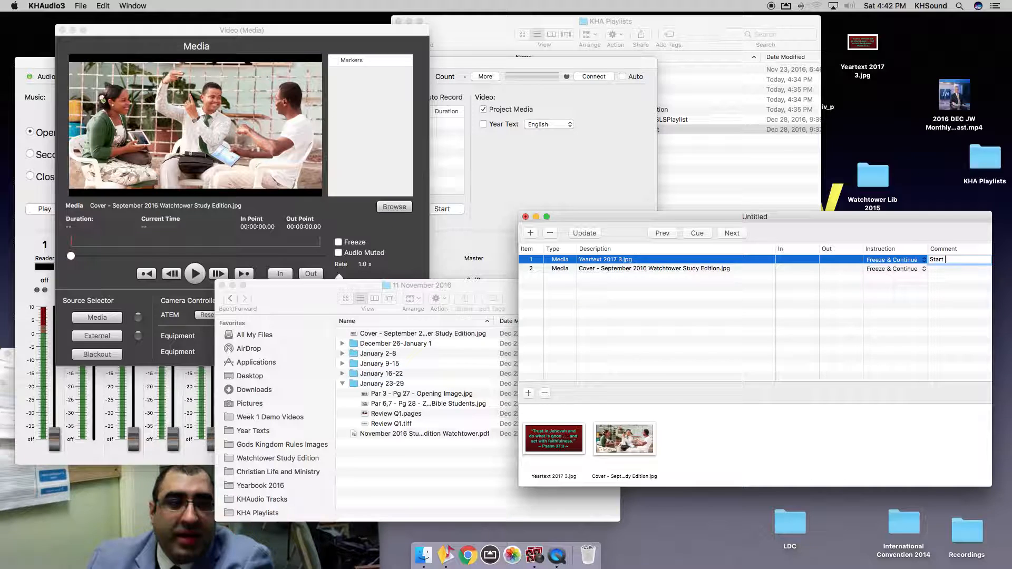
type("of meeting")
key("Return")
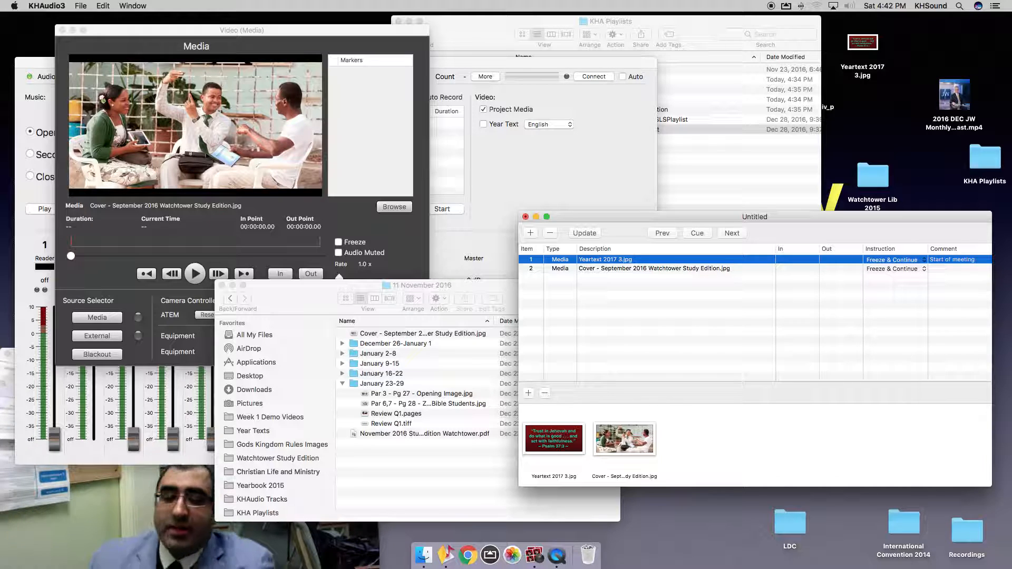
double_click(943, 270)
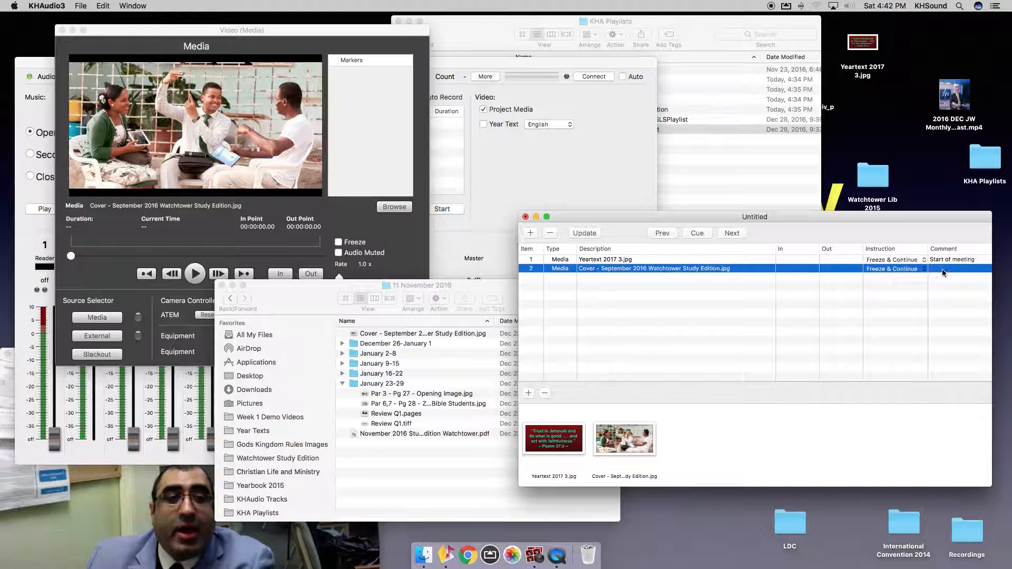
type("Star")
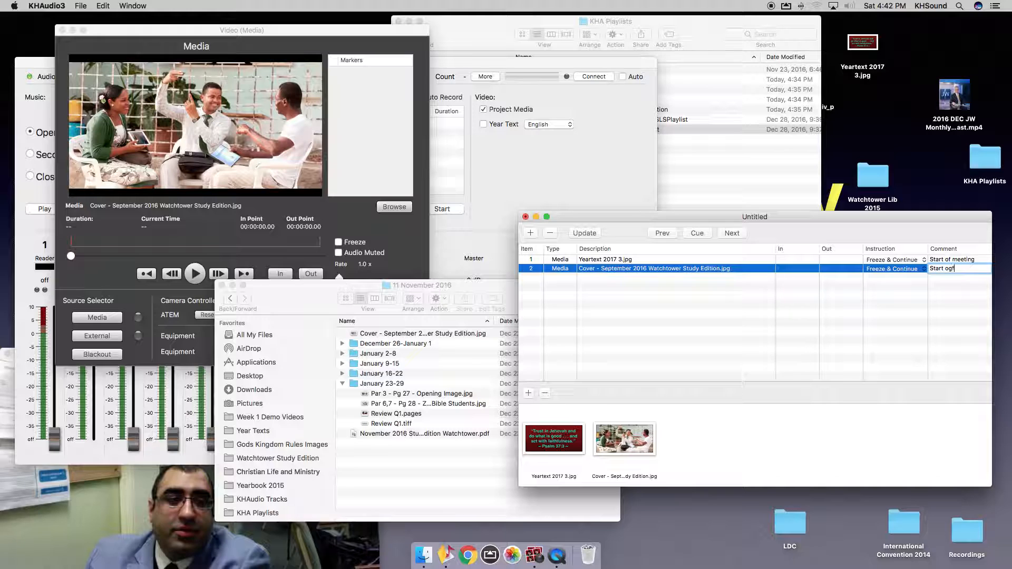
type("t of w")
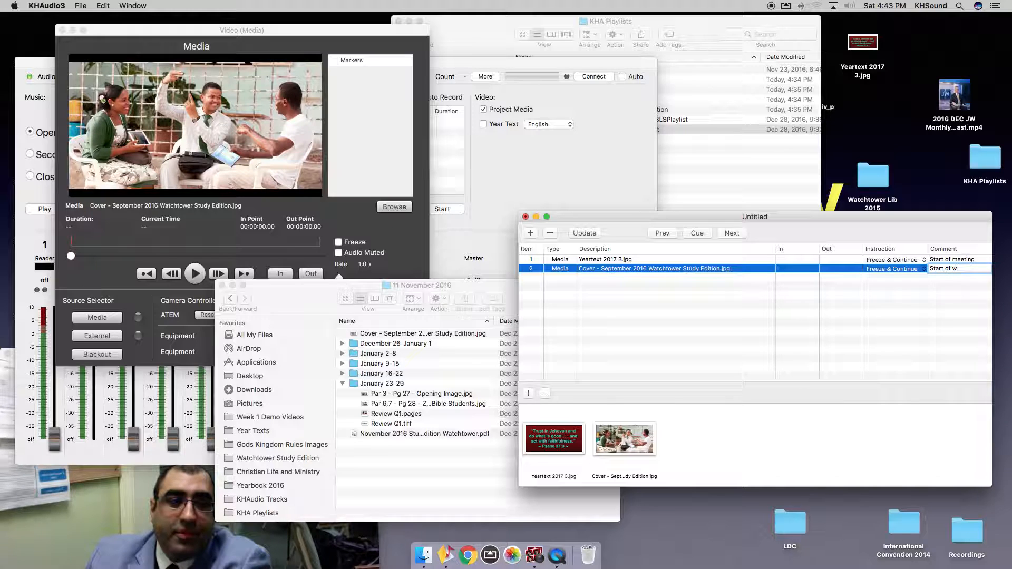
type("T")
key("Return")
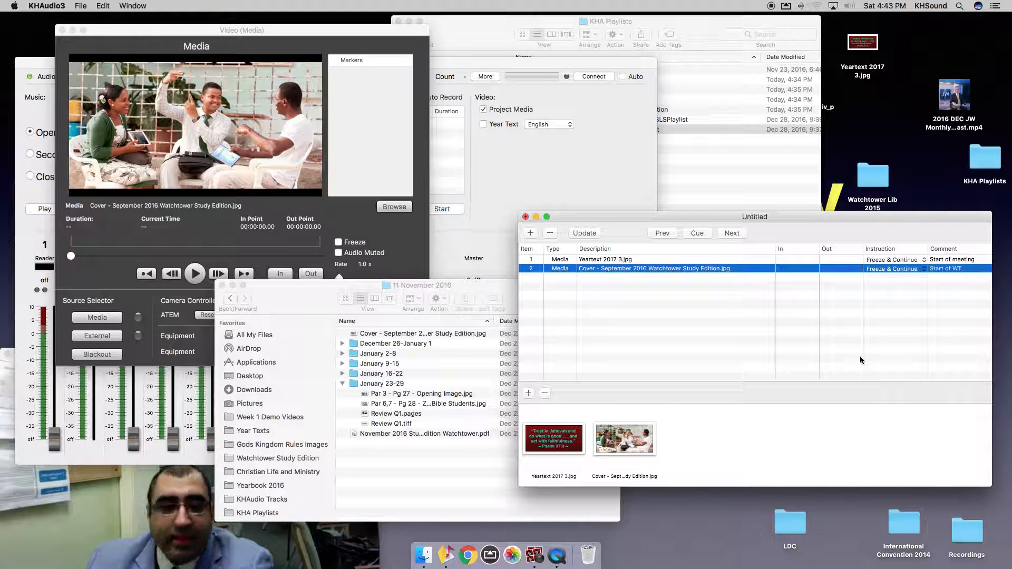
left_click(389, 485)
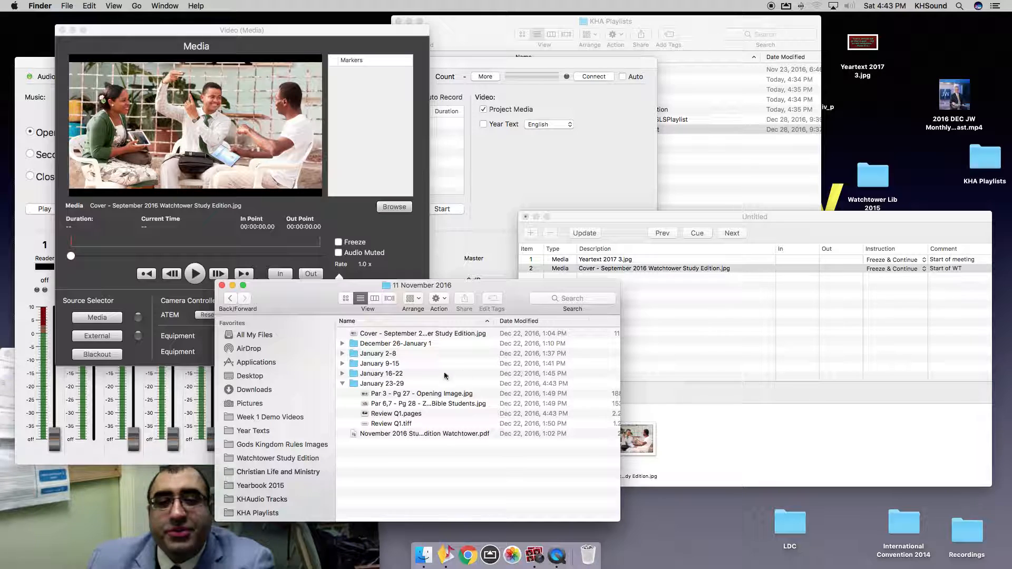
Check the January 2-8 folder's name in Finder, then return to the KHAudio3 playlist.
left_click(387, 375)
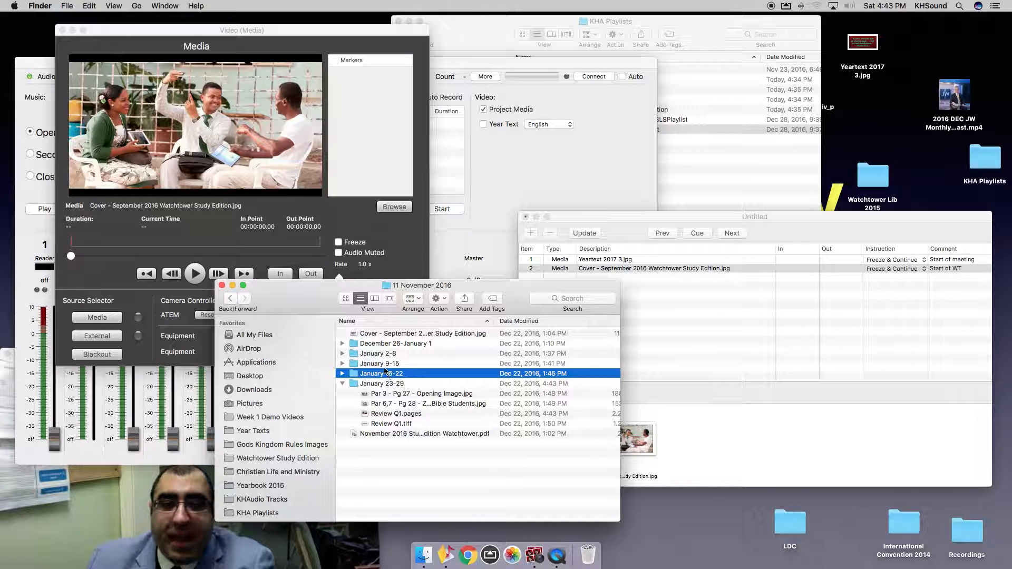
left_click(385, 355)
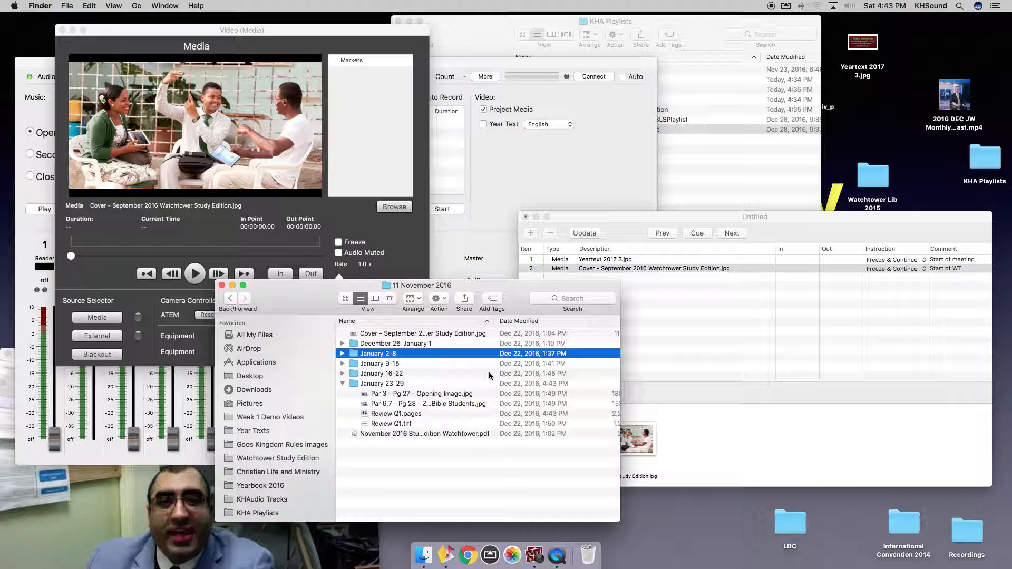
key("Return")
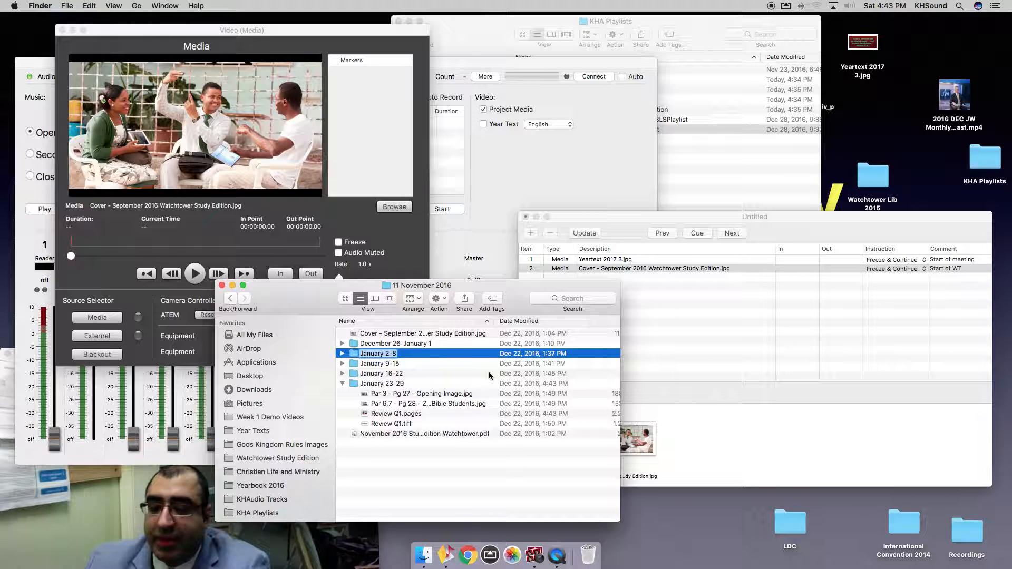
key("Return")
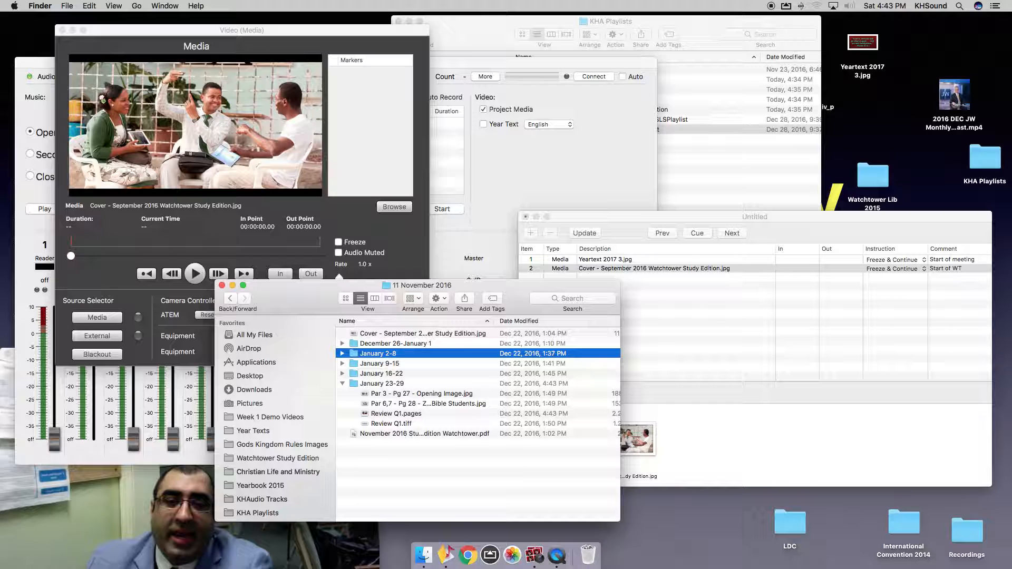
left_click(726, 347)
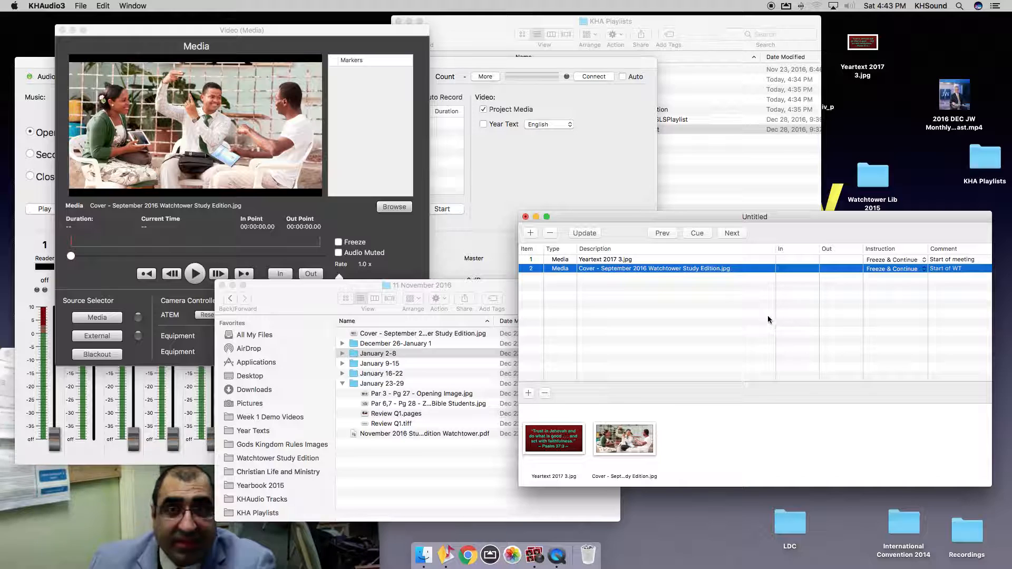
left_click(80, 6)
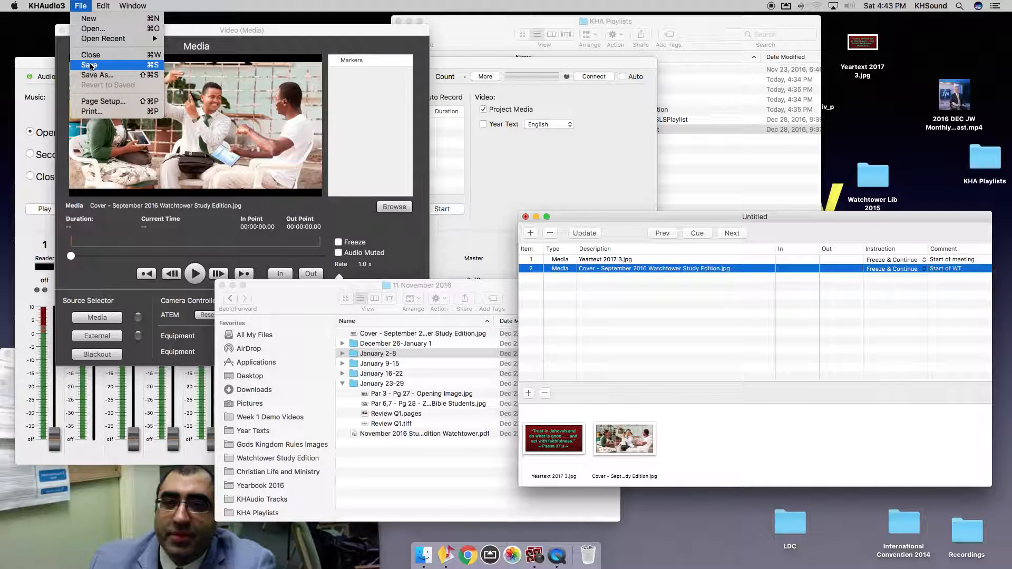
Start Save As for the playlist, browsing to Watchtower Study Edition > YR2016 > 11 November 2016.
left_click(154, 74)
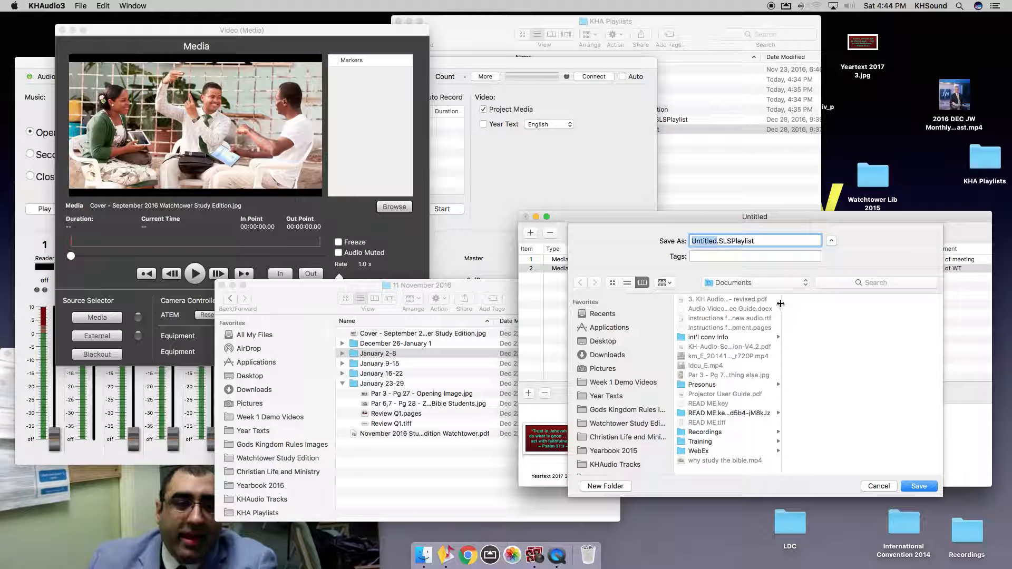
left_click(775, 285)
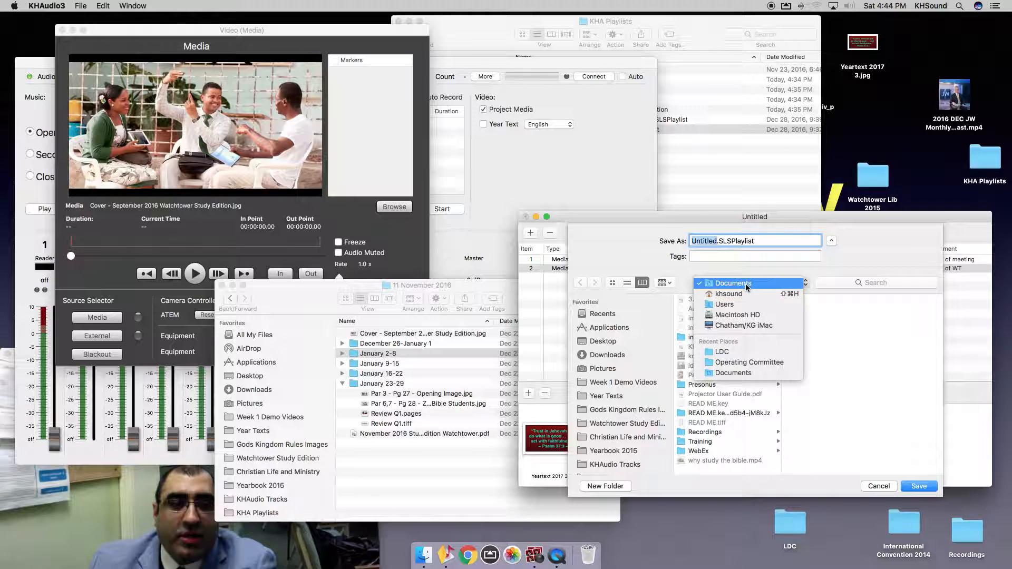
left_click(884, 381)
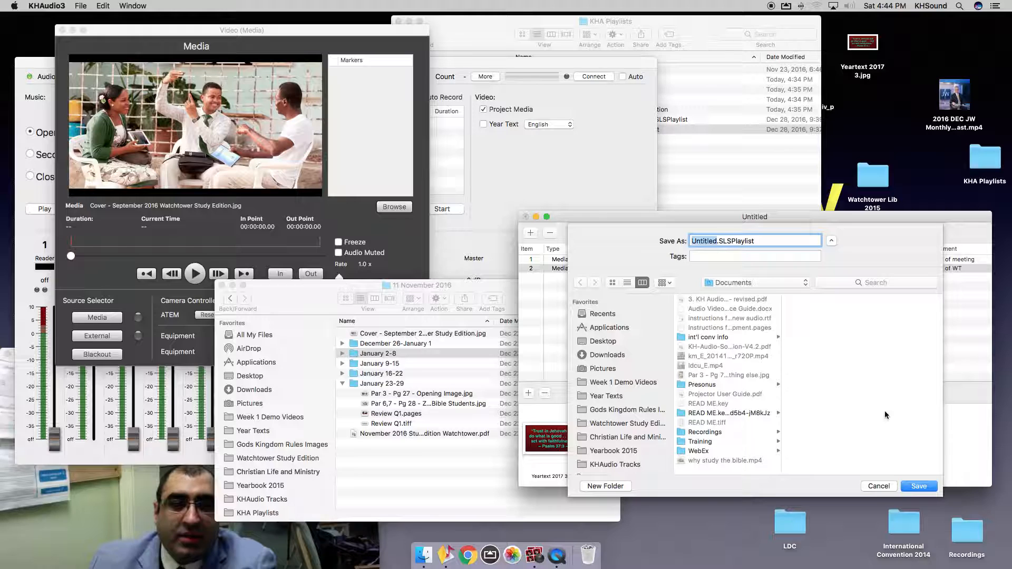
scroll(611, 421, "down", 3)
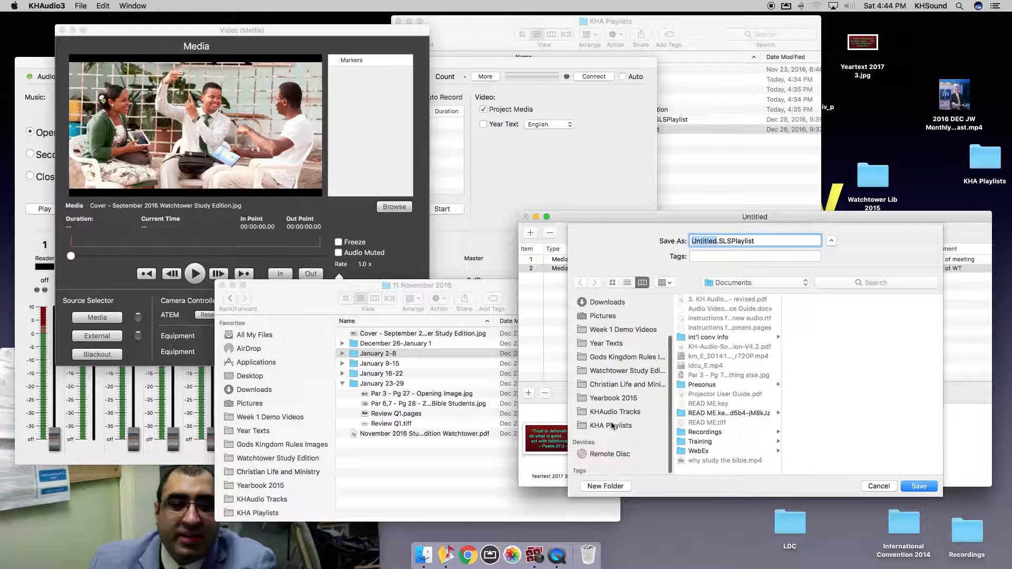
left_click(606, 370)
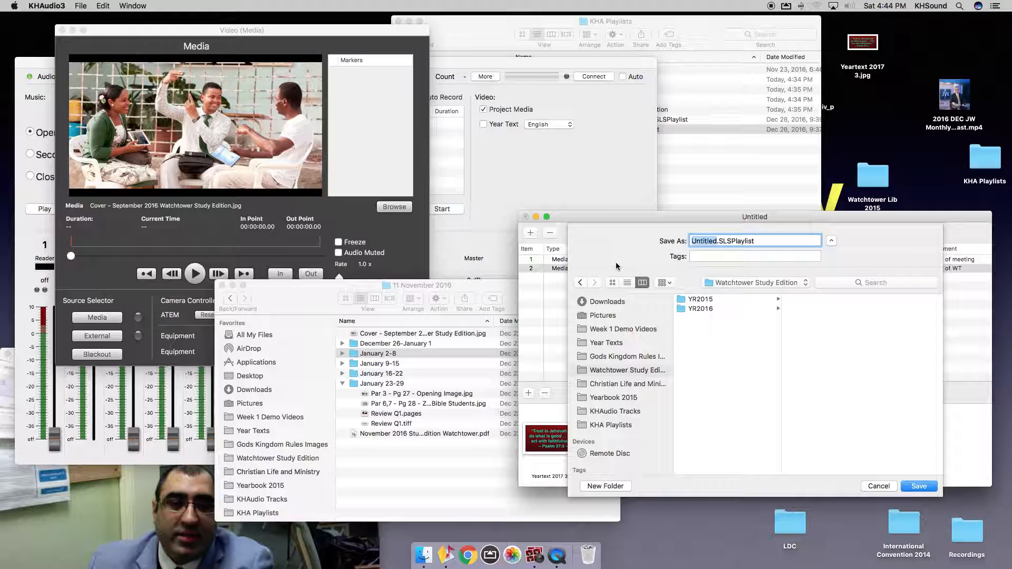
left_click(715, 309)
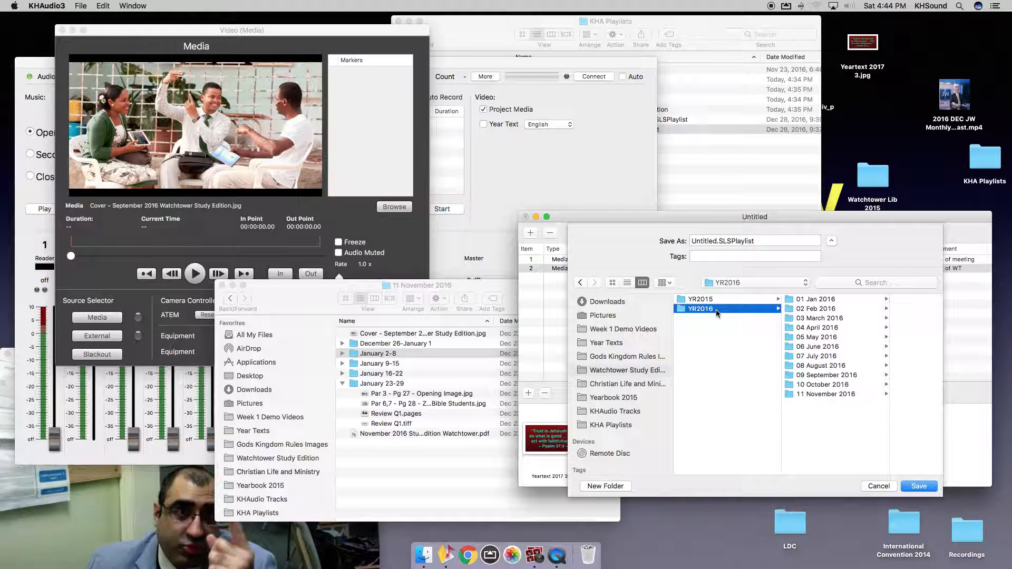
left_click(815, 393)
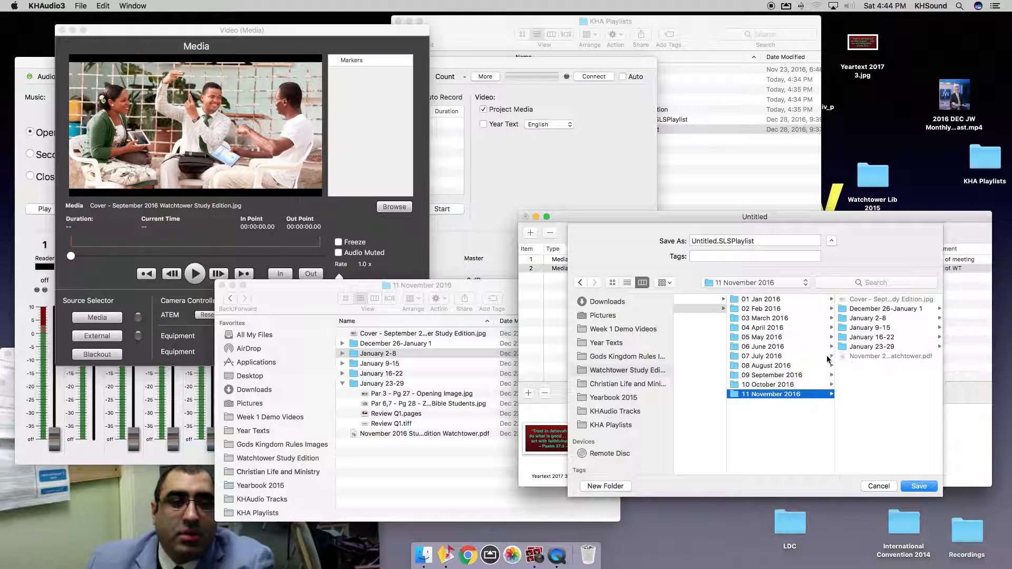
scroll(736, 393, "left", 1)
scroll(735, 390, "left", 2)
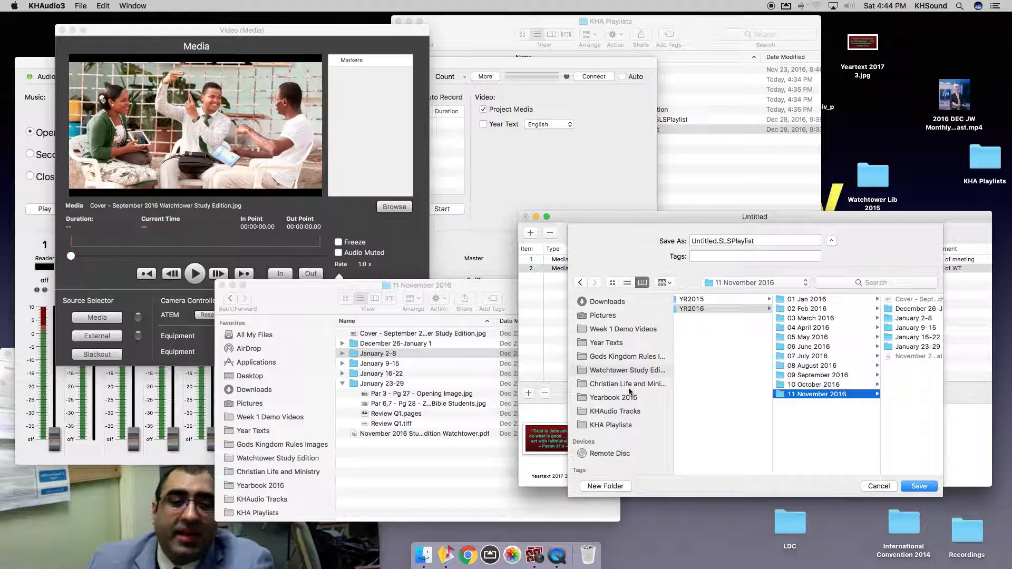
Save the playlist as 'WT January 2-8' in KHA Playlists > Year 2017 > 01 January > November Watchtower folder.
left_click(590, 426)
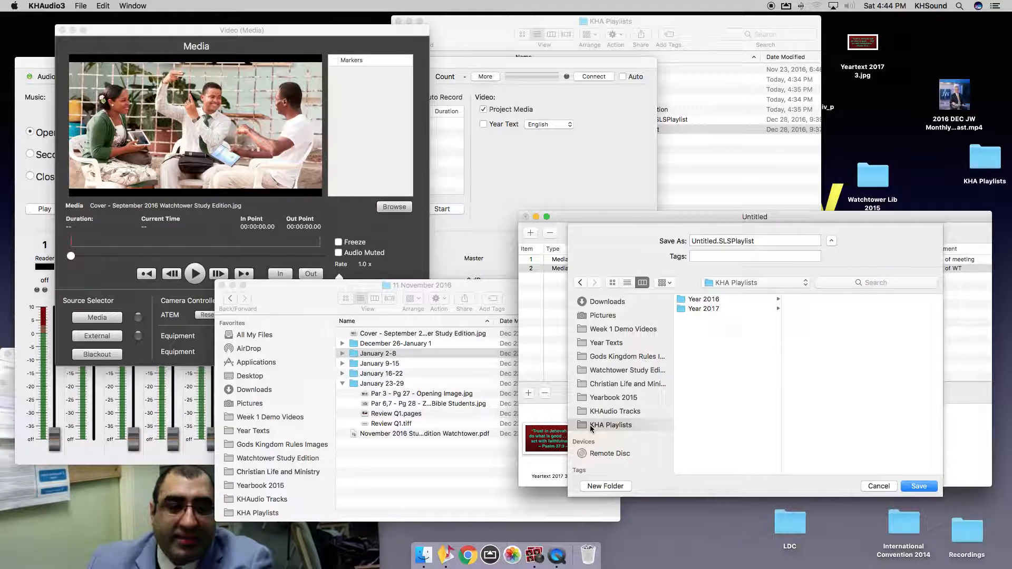
left_click(703, 310)
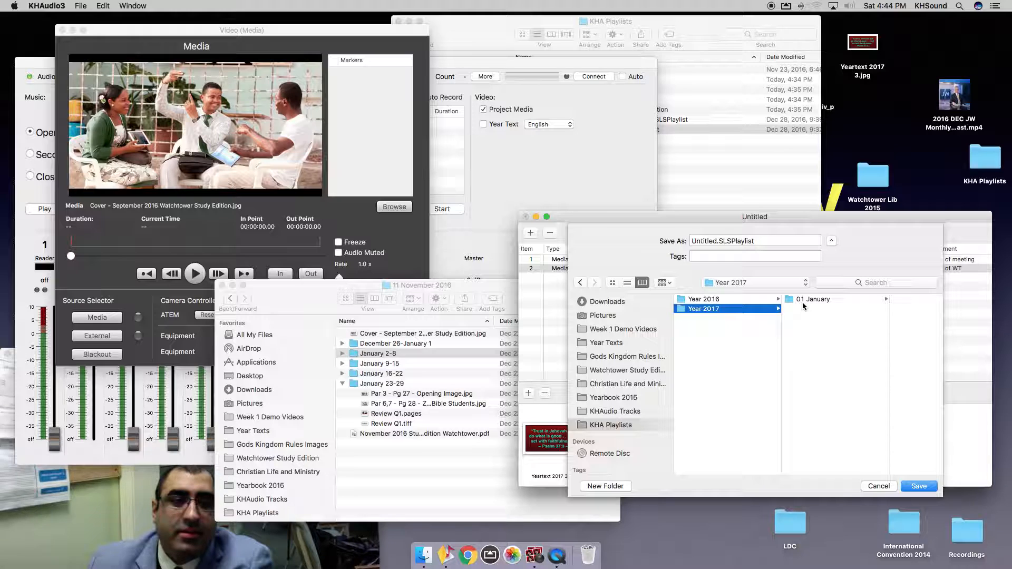
left_click(798, 299)
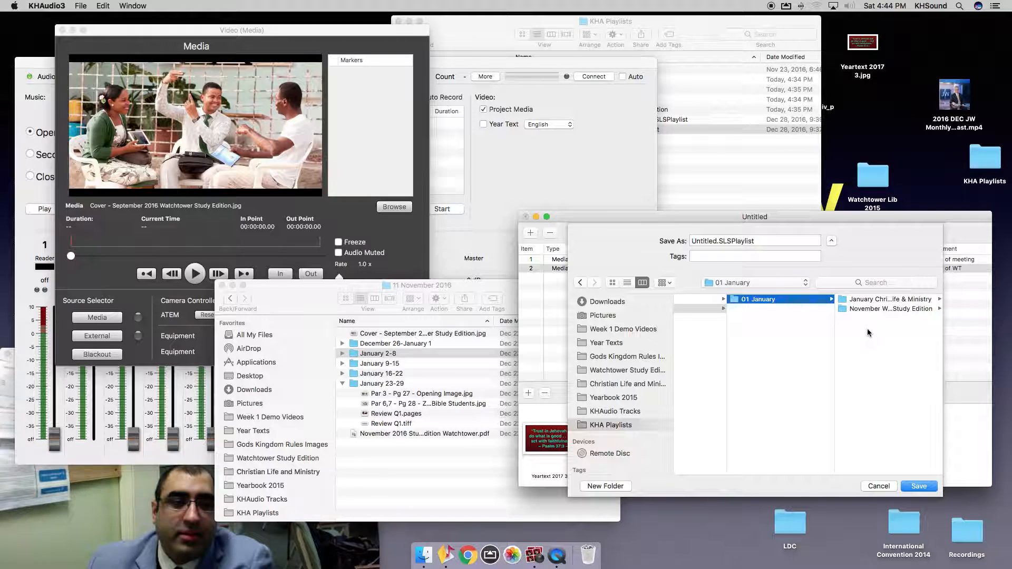
left_click(858, 308)
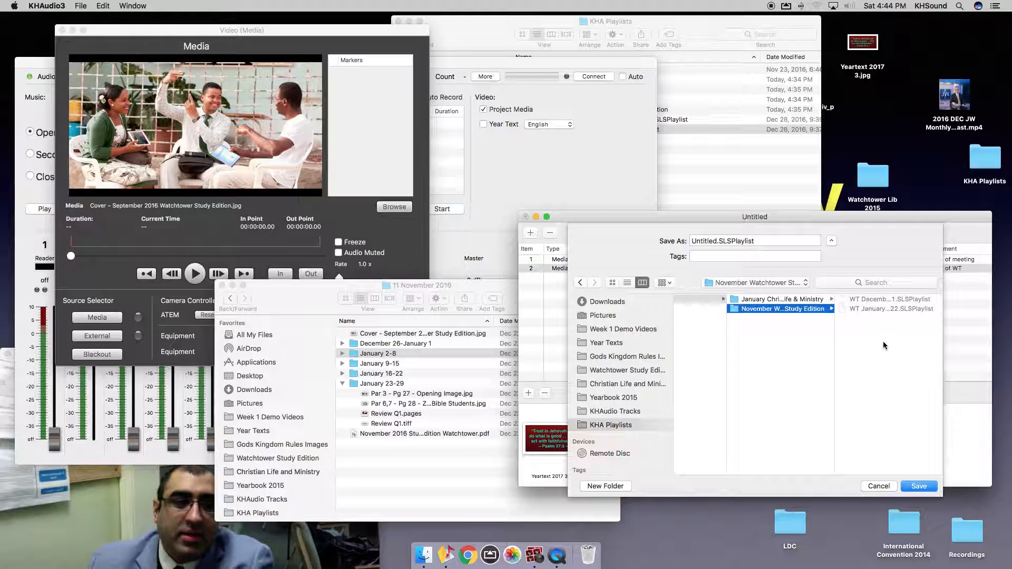
double_click(702, 240)
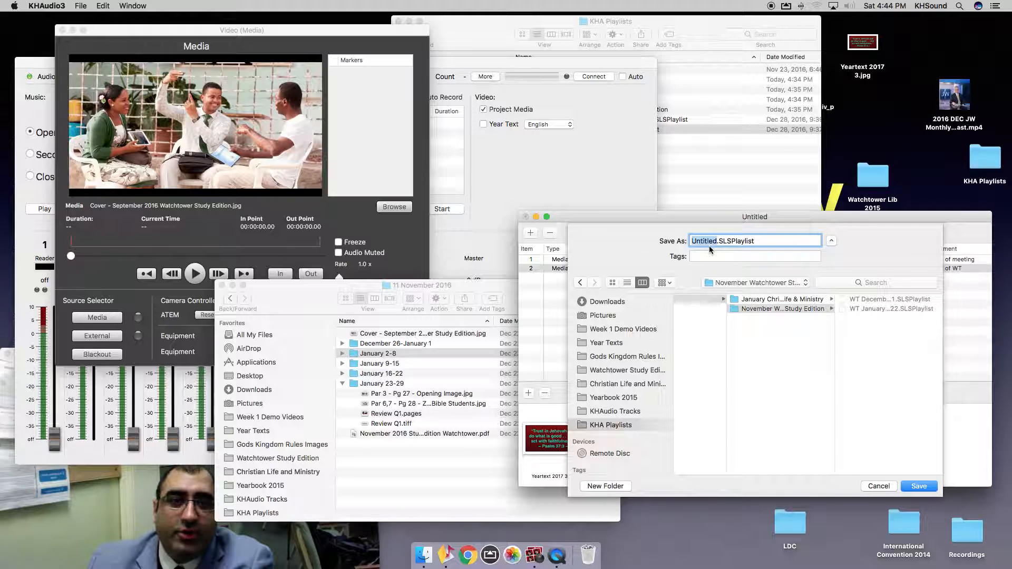
type("WT")
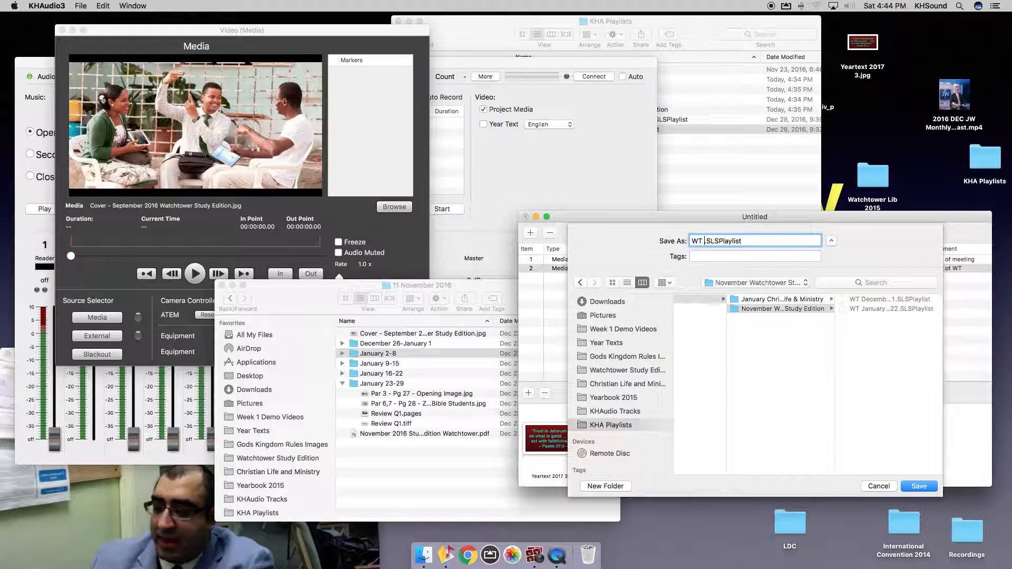
type(" January 2-8")
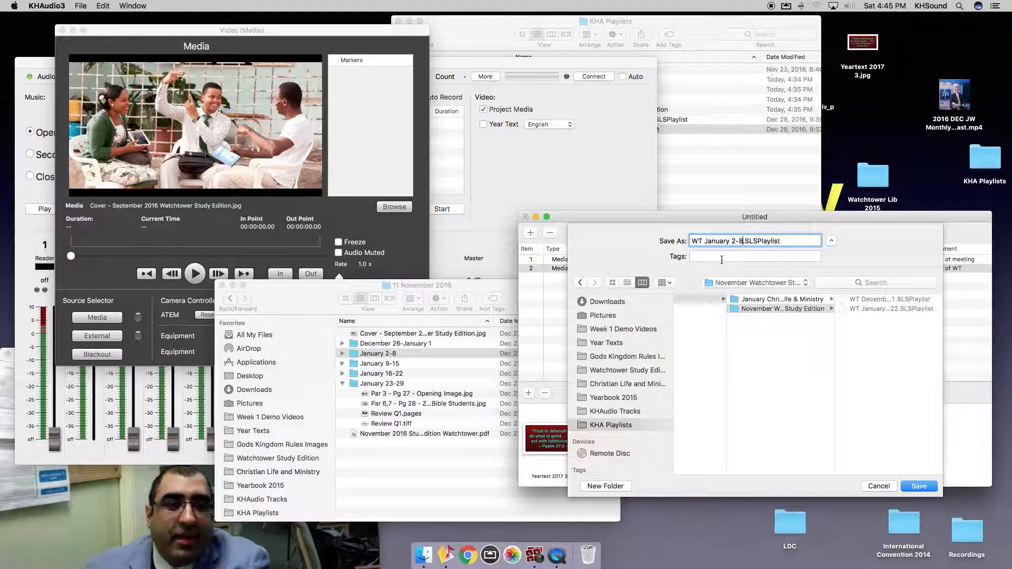
left_click(908, 486)
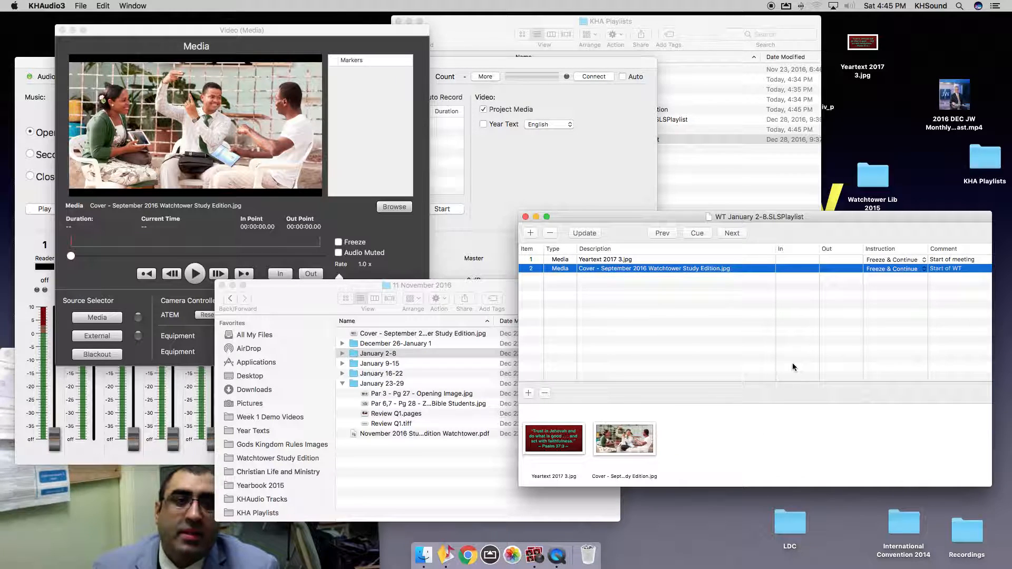
Check the saved WT January 2-8 file in KHA Playlists, then bring the 11 November 2016 folder forward.
left_click(761, 187)
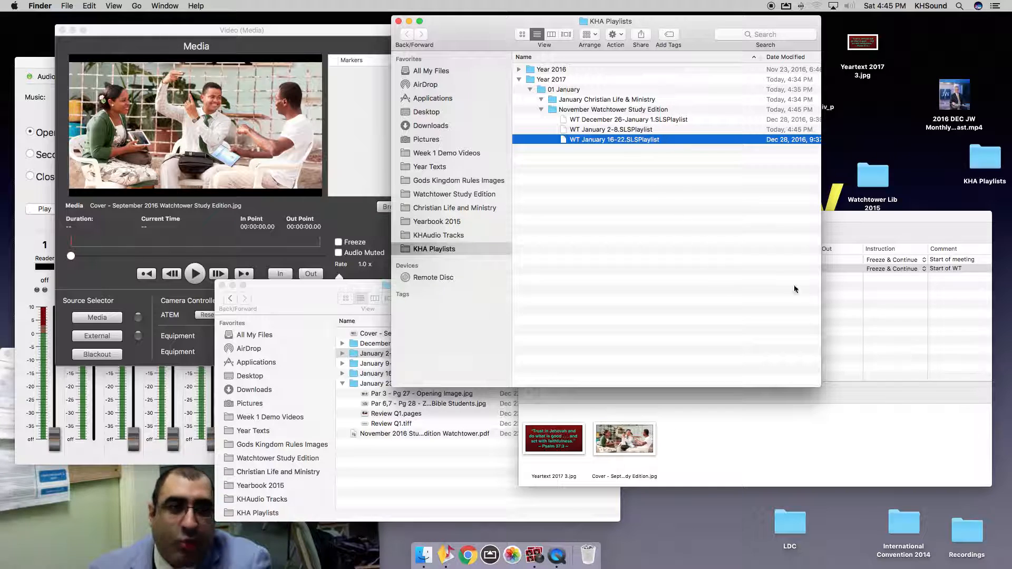
left_click(777, 131)
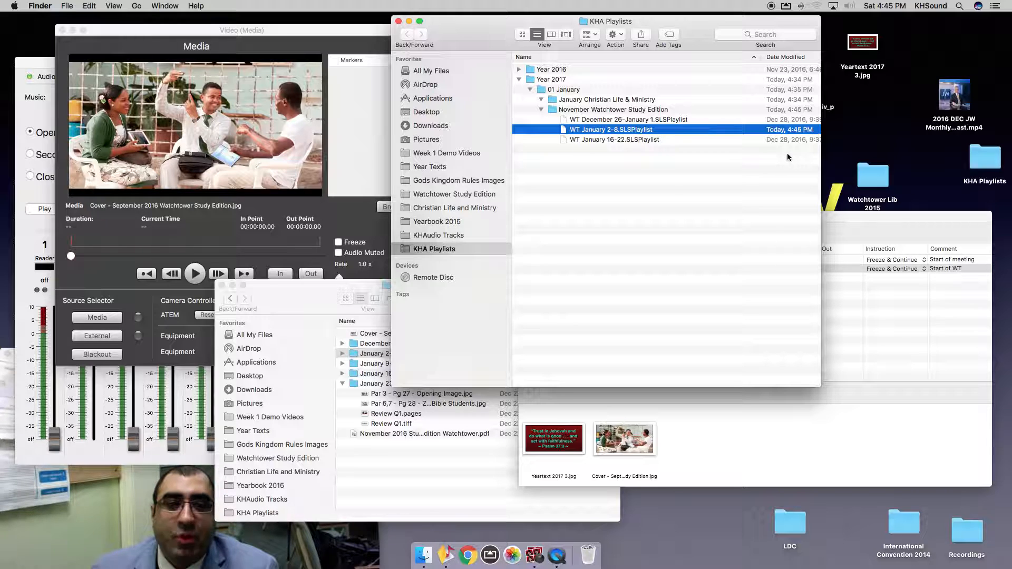
left_click(865, 360)
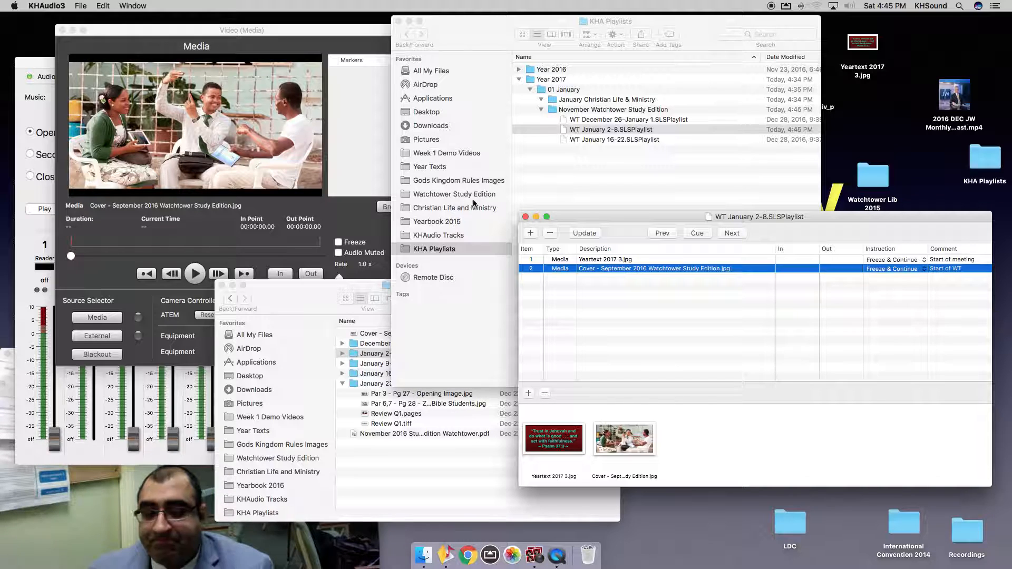
left_click(605, 311)
left_click(456, 481)
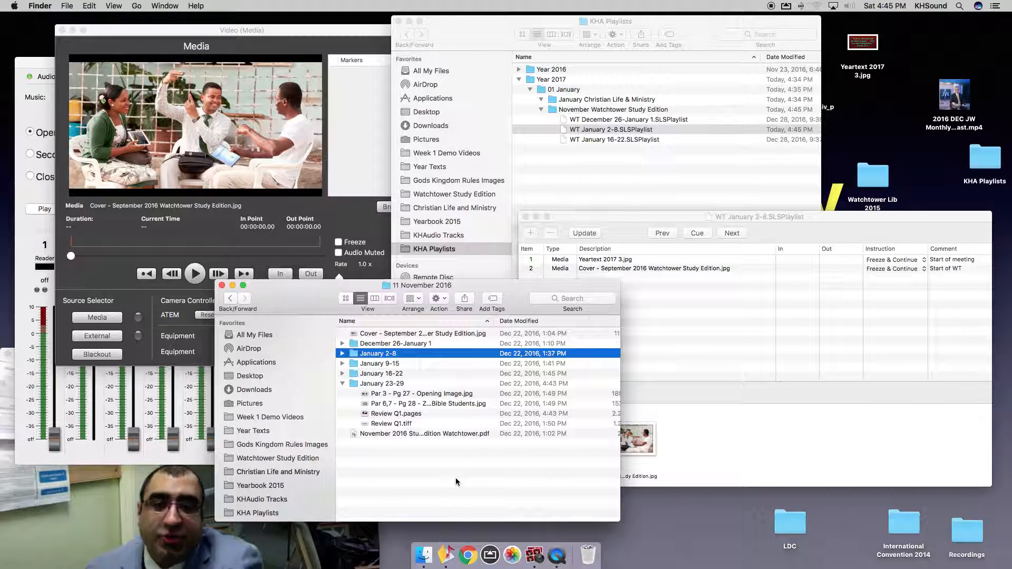
Open the January 2-8 folder and drag in Par 10 - Pg 11 - Opening Image, then remove that misplaced item.
double_click(373, 355)
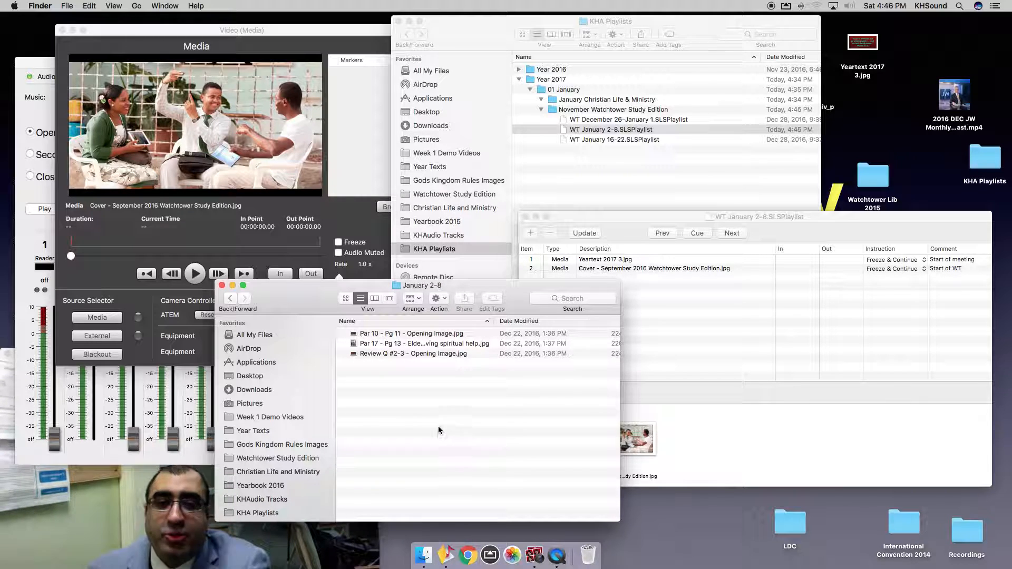
left_click(404, 343)
left_click_drag(327, 304, 212, 289)
left_click(269, 319)
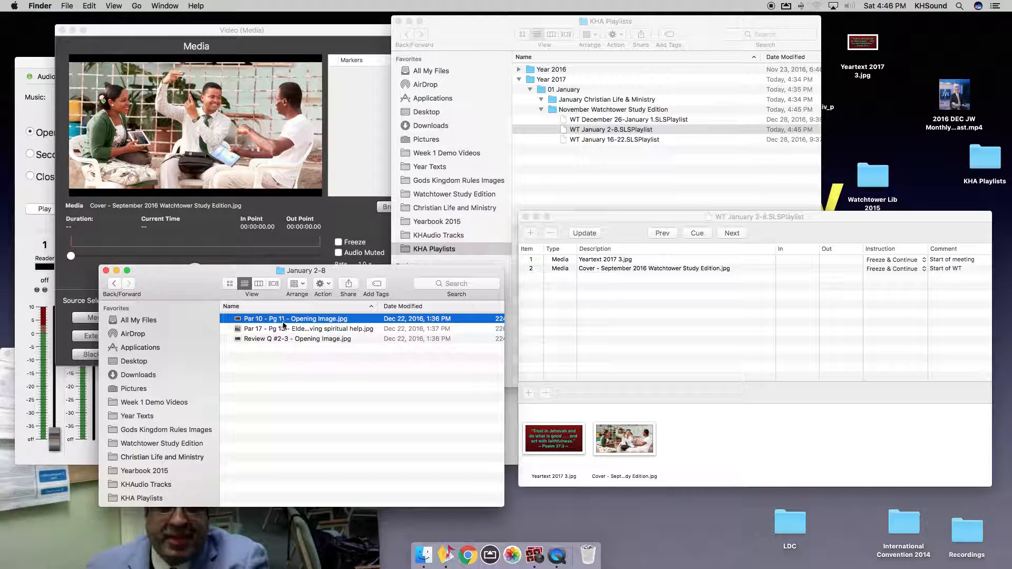
left_click_drag(311, 319, 694, 335)
left_click_drag(406, 279, 525, 298)
left_click(642, 338)
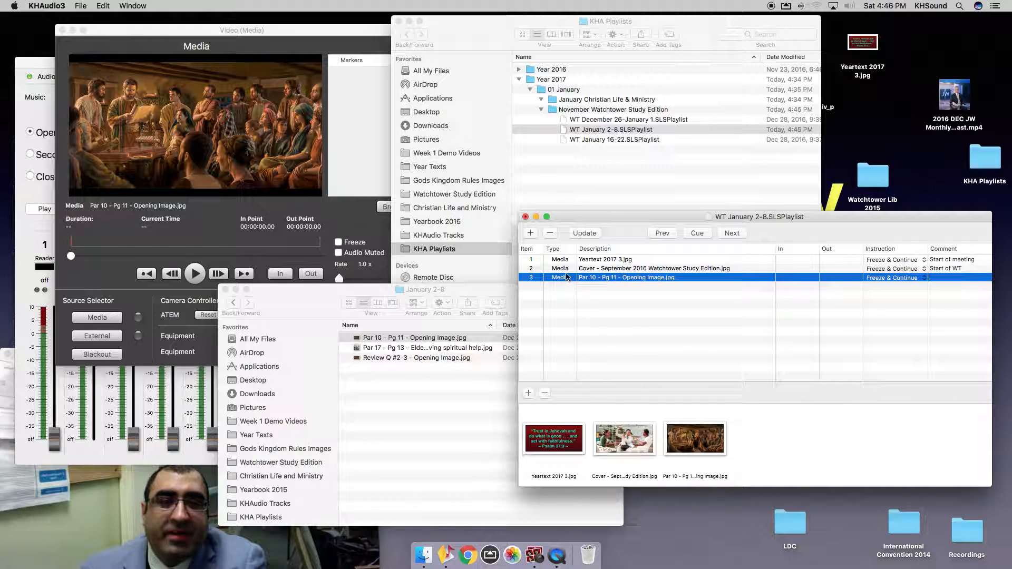
left_click(550, 233)
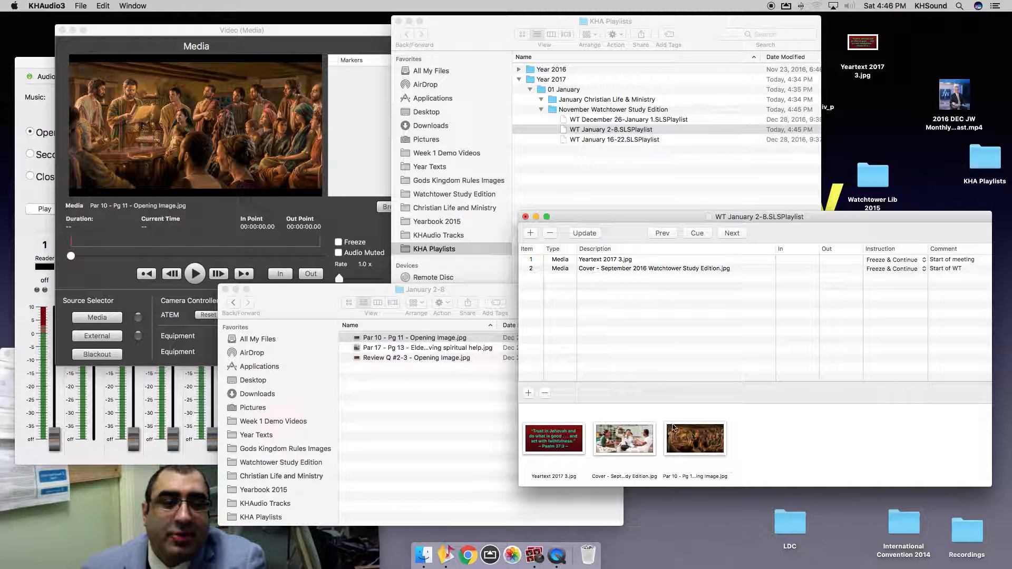
Re-add the Par 10 image as playlist item 3, position it, and save the playlist.
left_click(709, 446)
left_click_drag(709, 445, 708, 319)
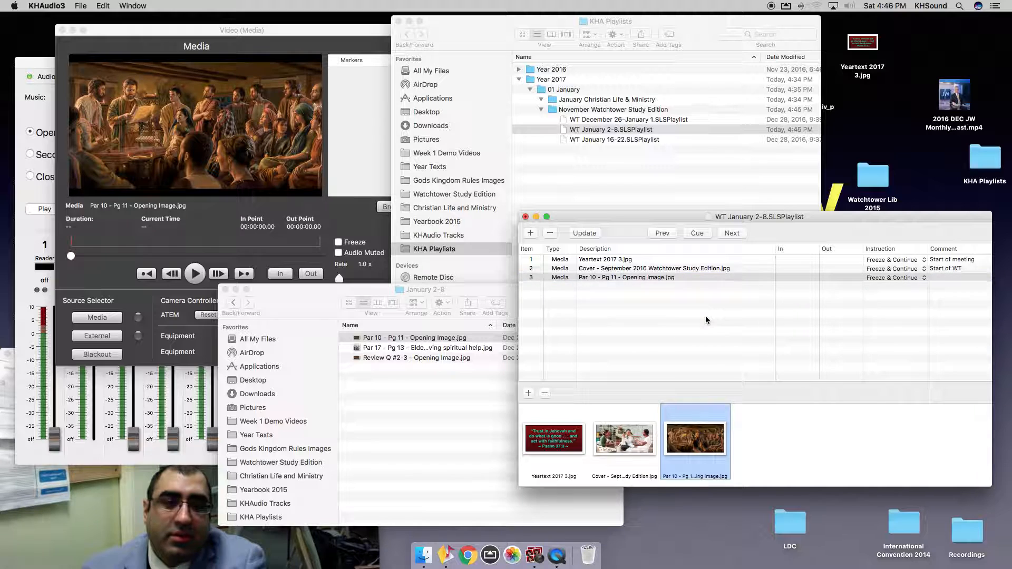
left_click(789, 452)
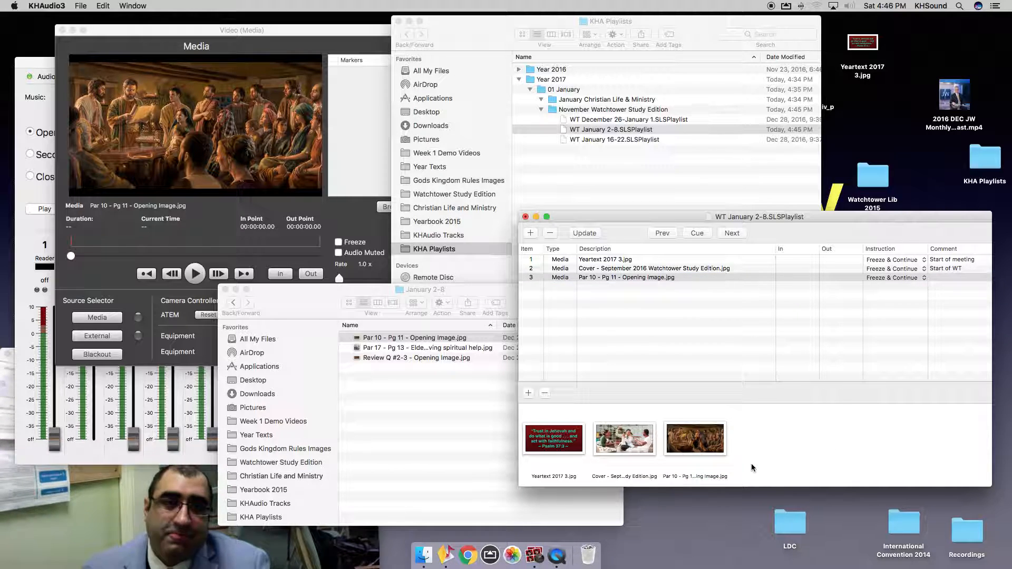
left_click(695, 345)
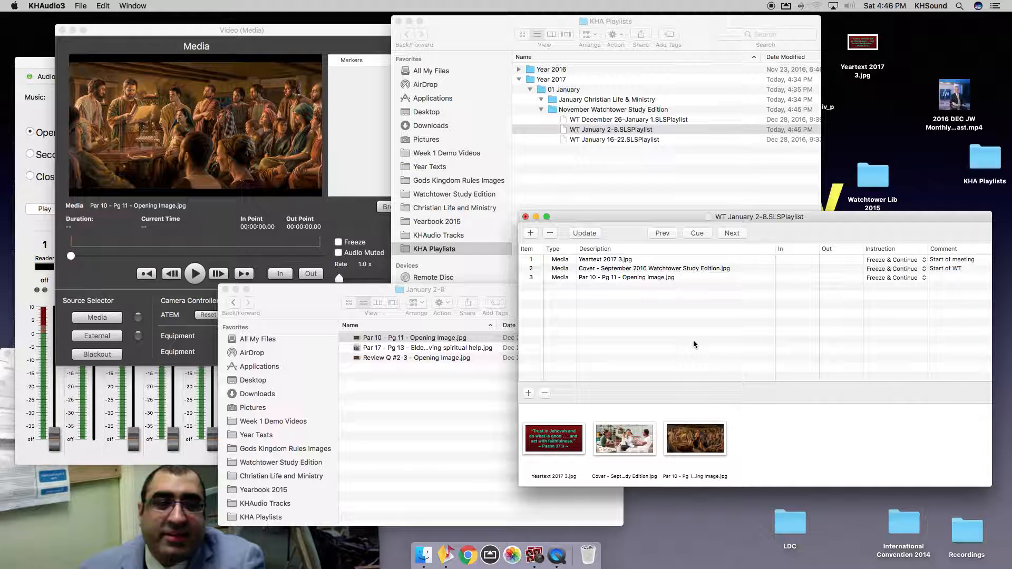
left_click(591, 278)
left_click_drag(600, 279, 589, 298)
left_click(590, 298)
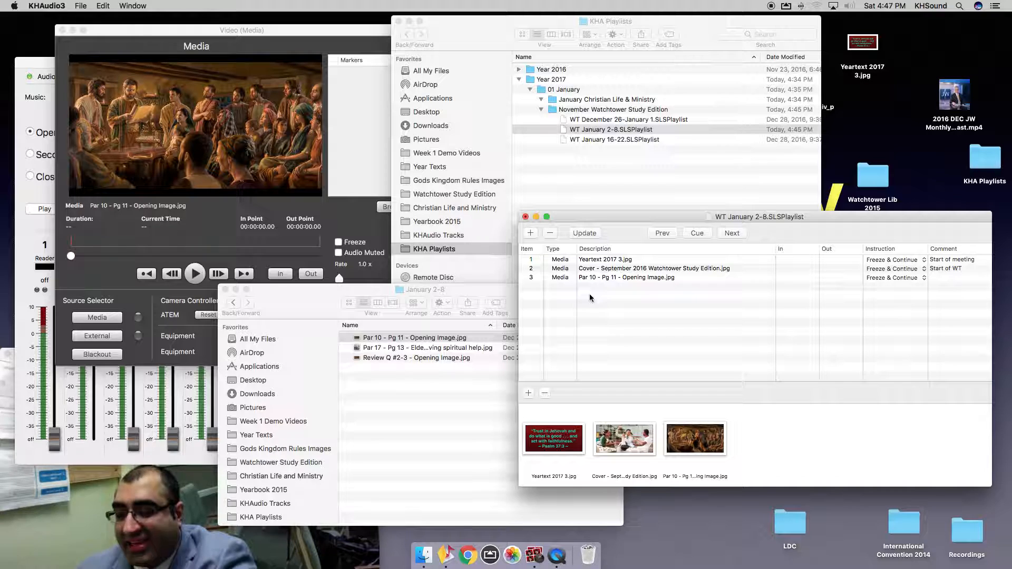
key("super+s")
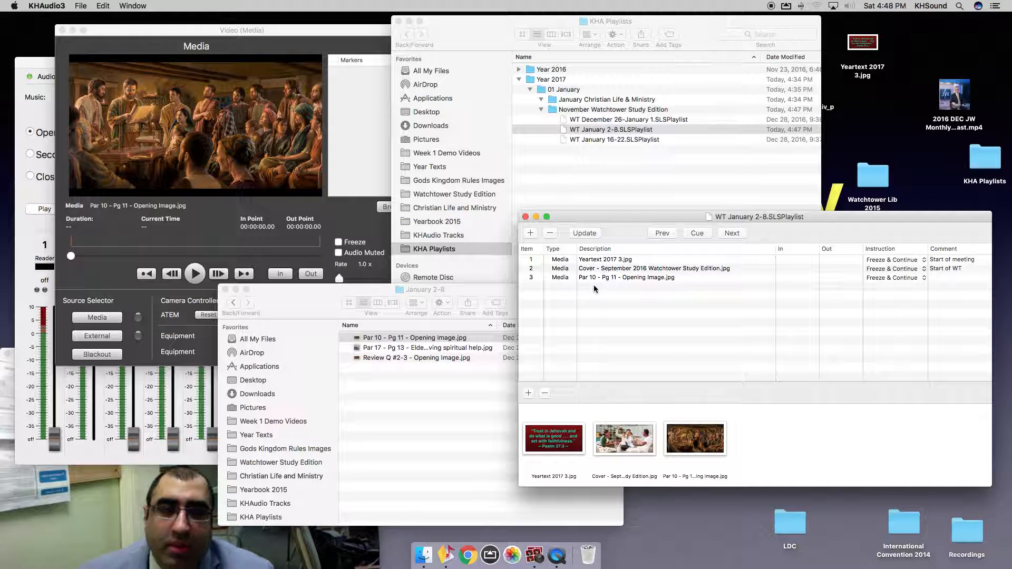
Add the Par 17 - Pg 13 and Review Q #2-3 images to the playlist as items 4 and 5.
left_click(405, 437)
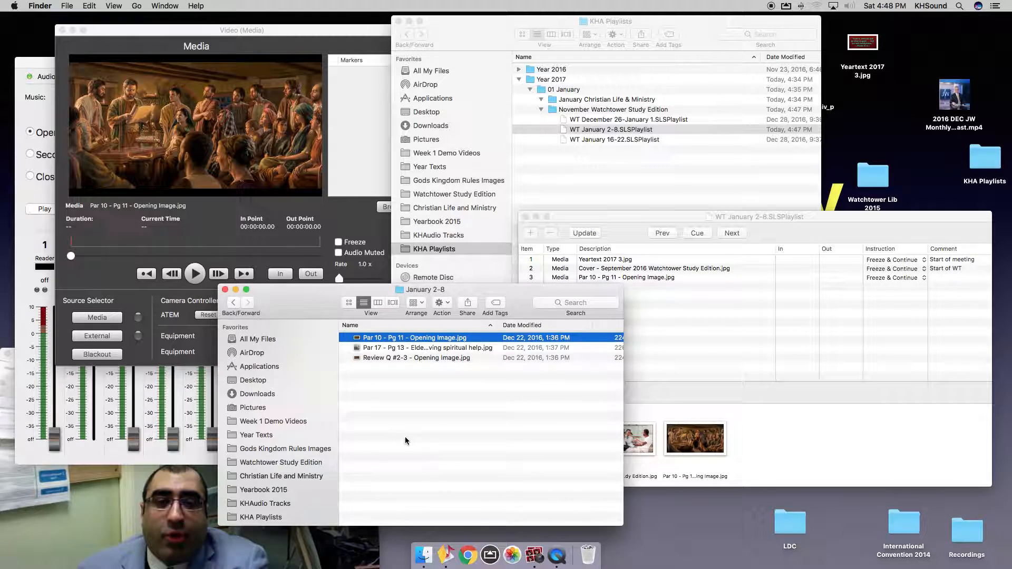
left_click(372, 349)
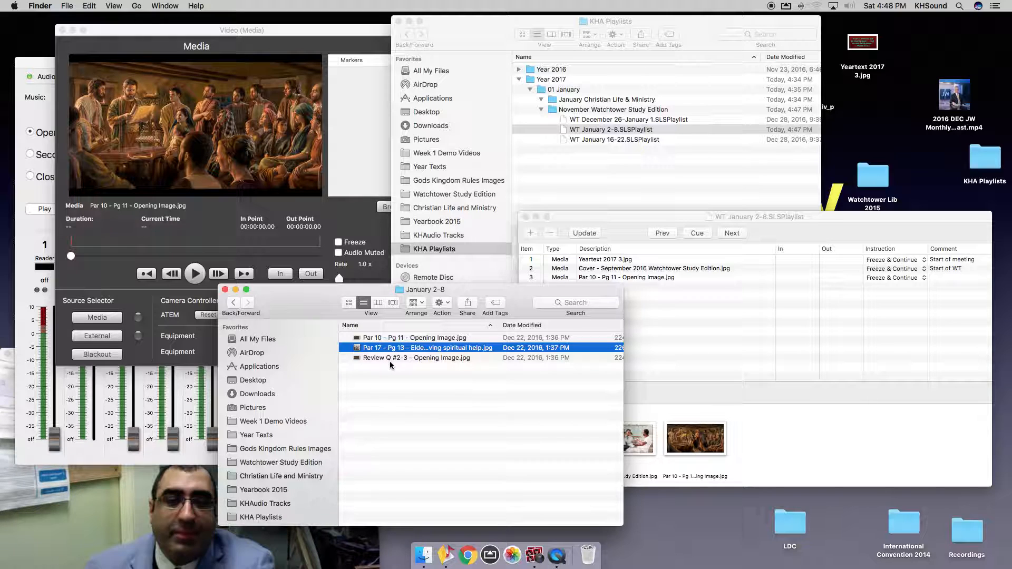
left_click(387, 358, "shift")
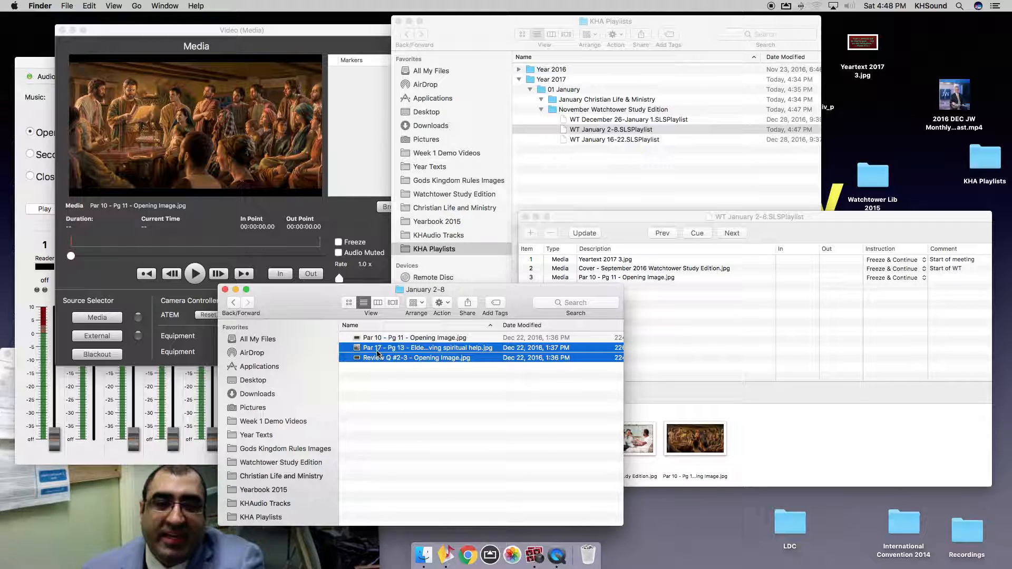
left_click_drag(421, 358, 722, 361)
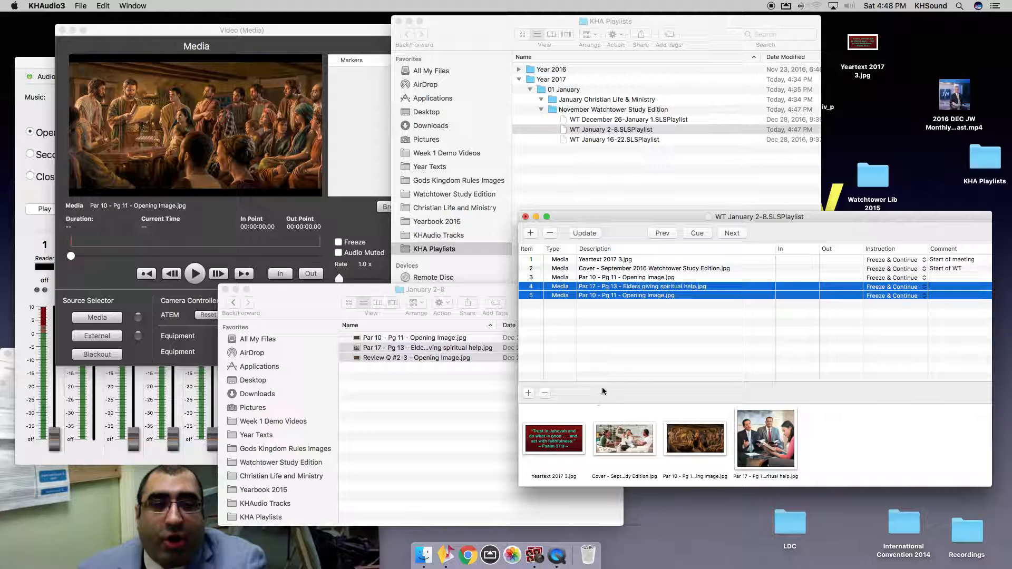
left_click(619, 362)
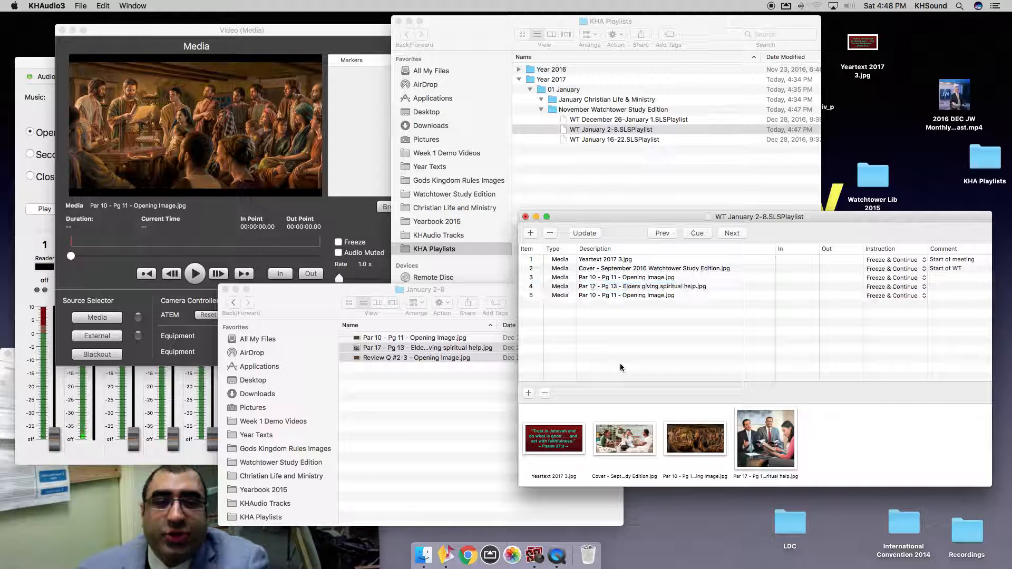
left_click(595, 287)
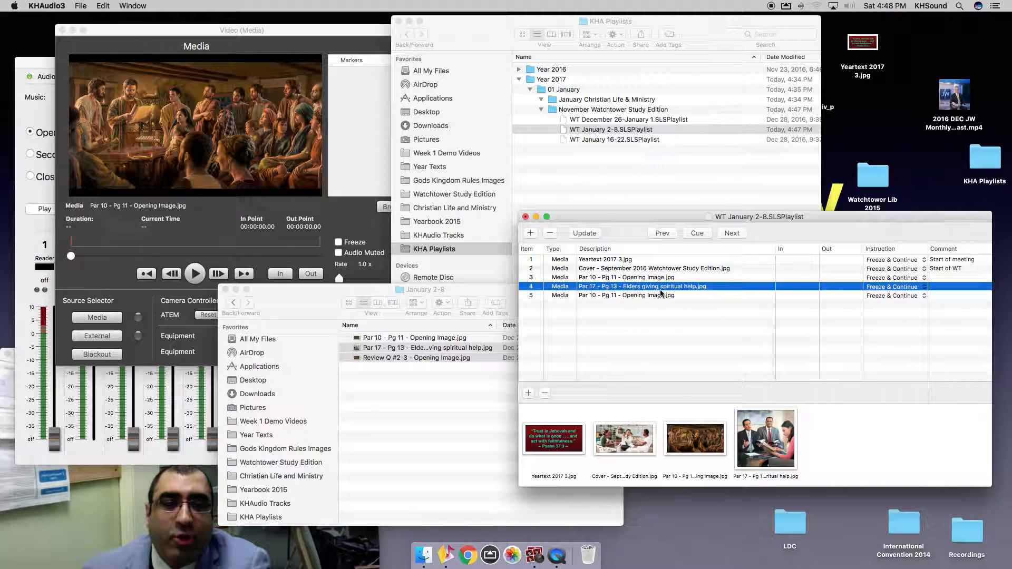
Widen the January 2-8 Finder window to show the full file names.
left_click(378, 351)
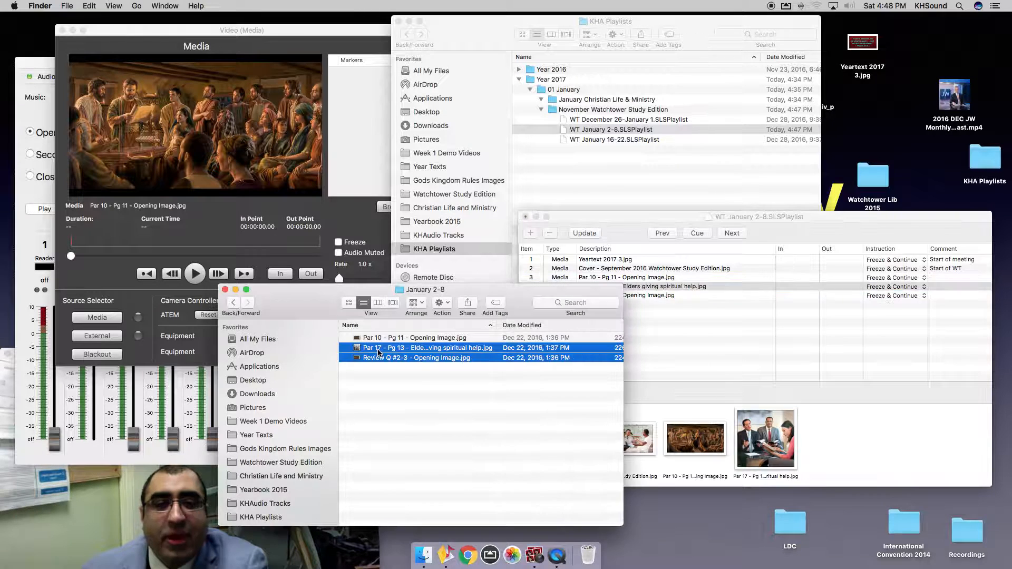
left_click(389, 387)
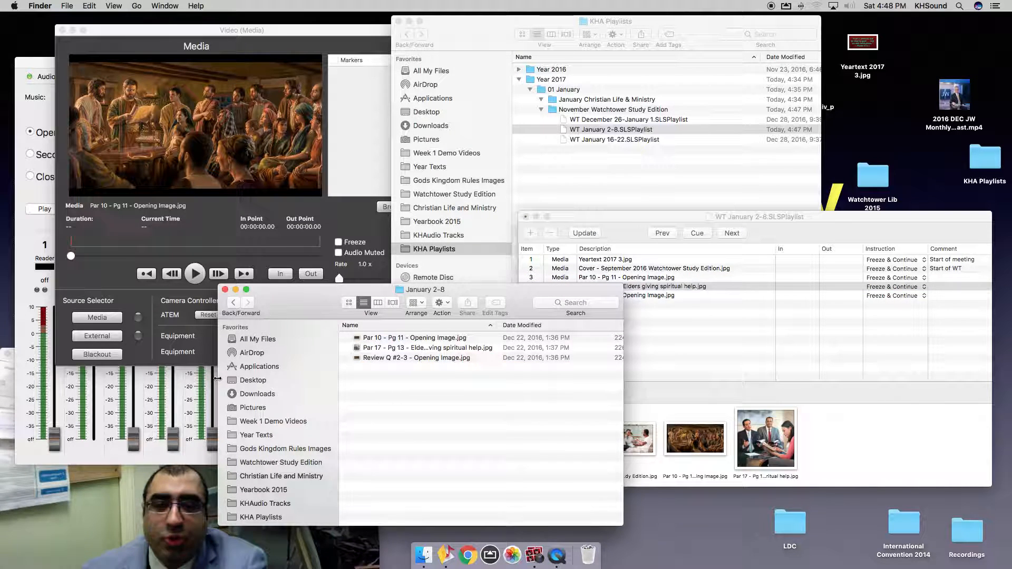
left_click_drag(217, 378, 66, 379)
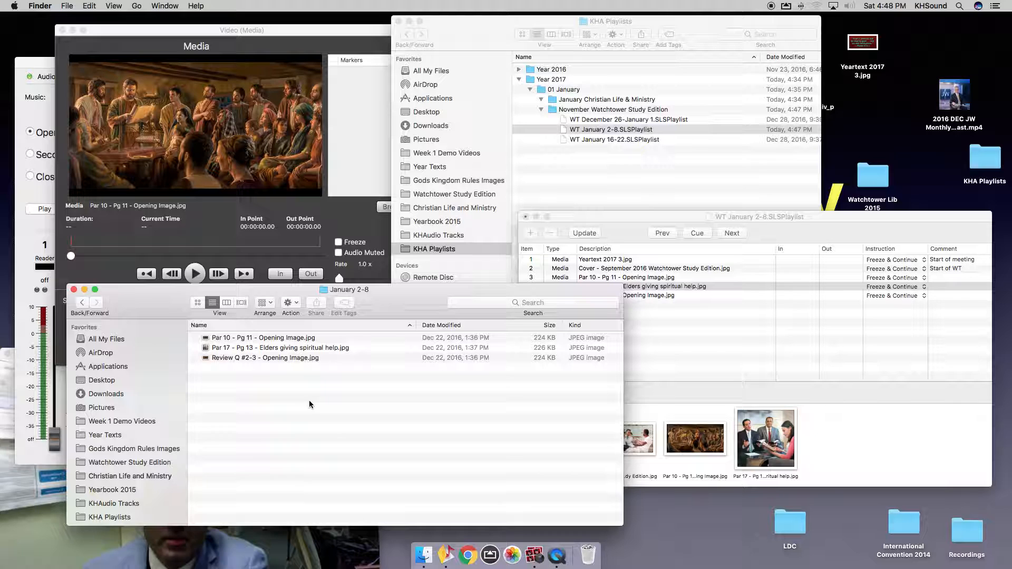
left_click(631, 345)
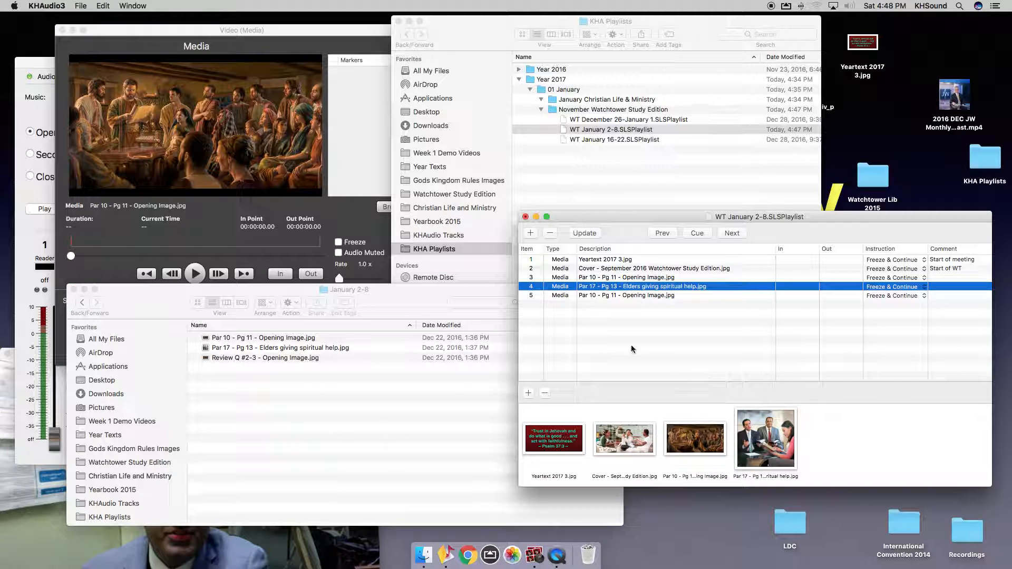
Copy the Review Q #2-3 file name from Finder and paste it as item 5's comment.
left_click(609, 297)
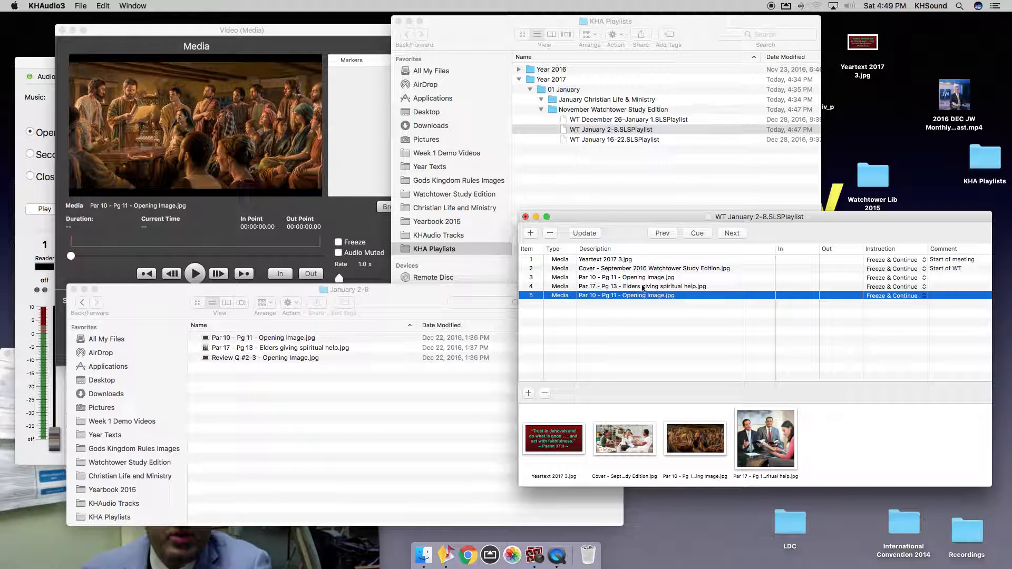
left_click(648, 317)
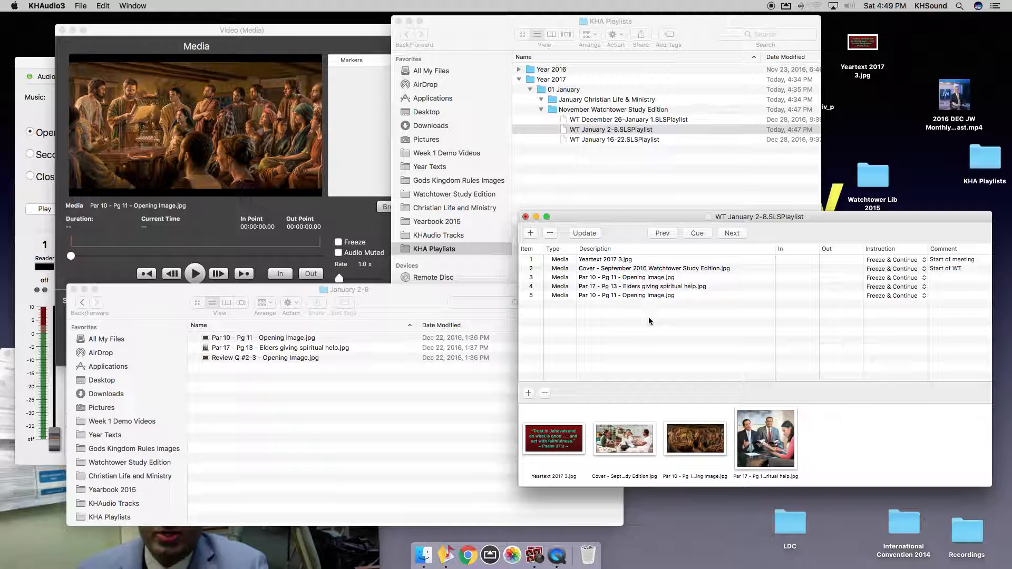
left_click(284, 358)
left_click(284, 358)
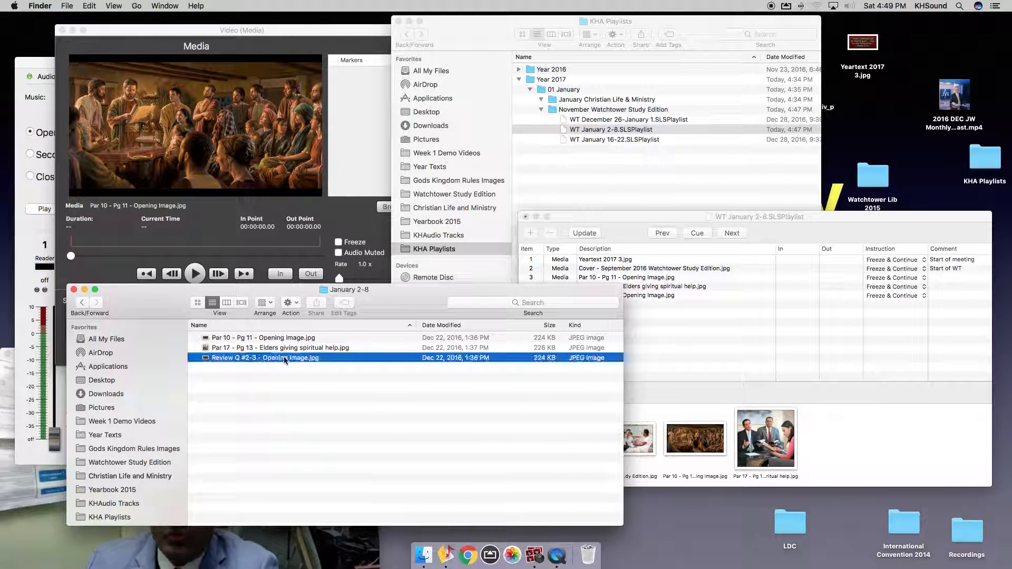
left_click(284, 358)
key("super+c")
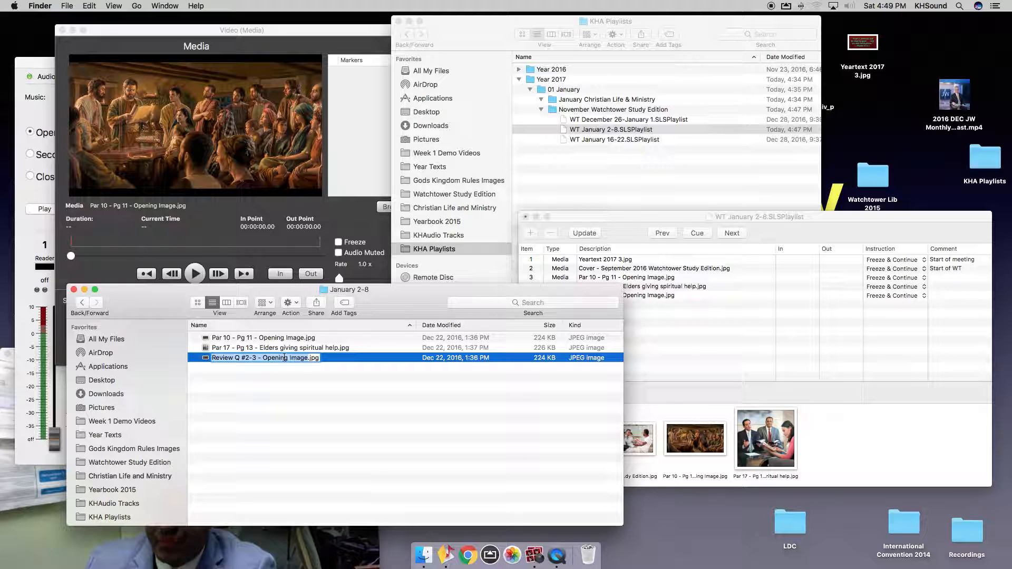
left_click(904, 322)
left_click(938, 297)
left_click(938, 297)
key("super+v")
left_click(921, 330)
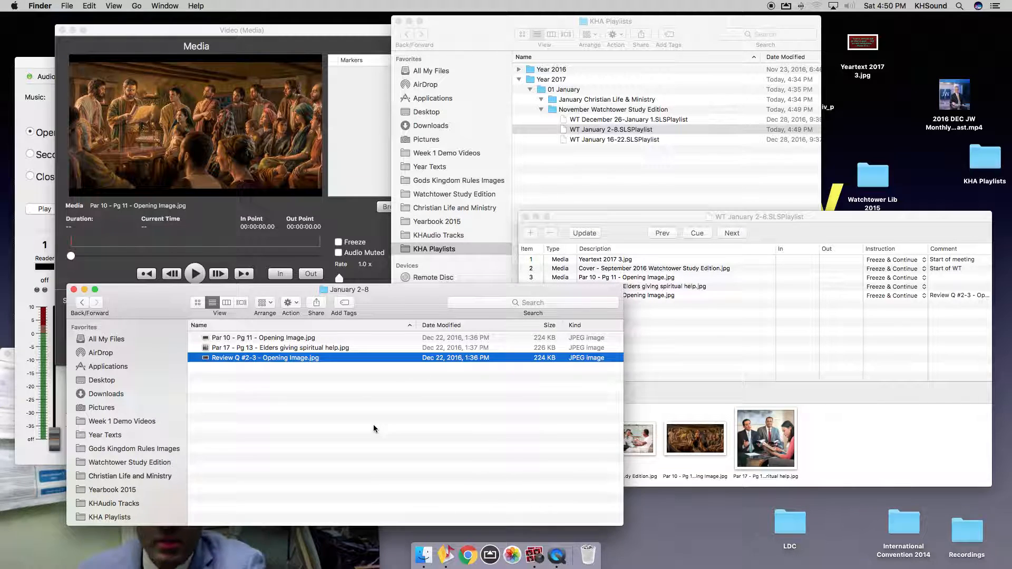
Drag Yeartext 2017 3.jpg from the desktop to the end of the playlist as item 6.
left_click(811, 379)
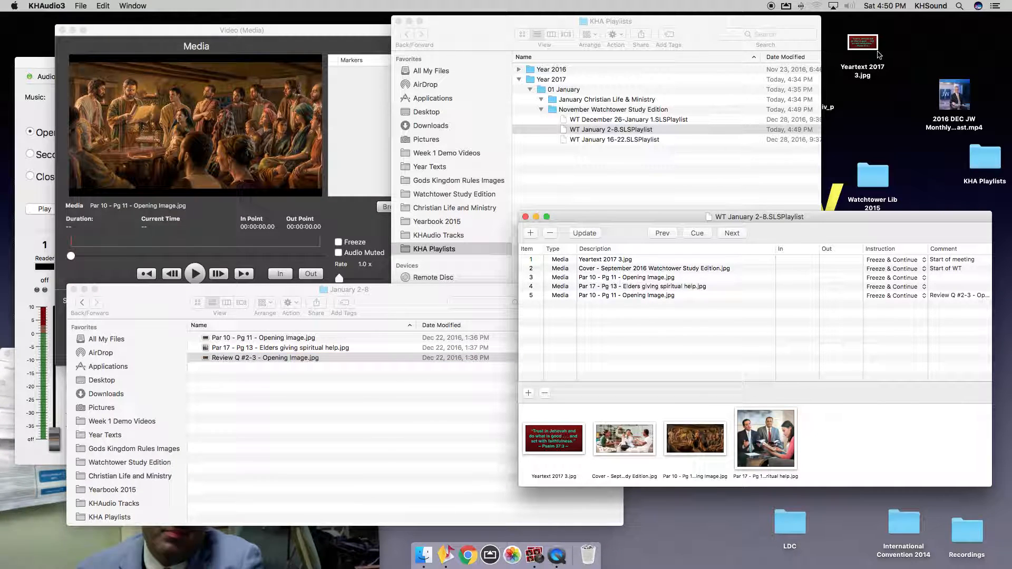
left_click_drag(864, 47, 739, 321)
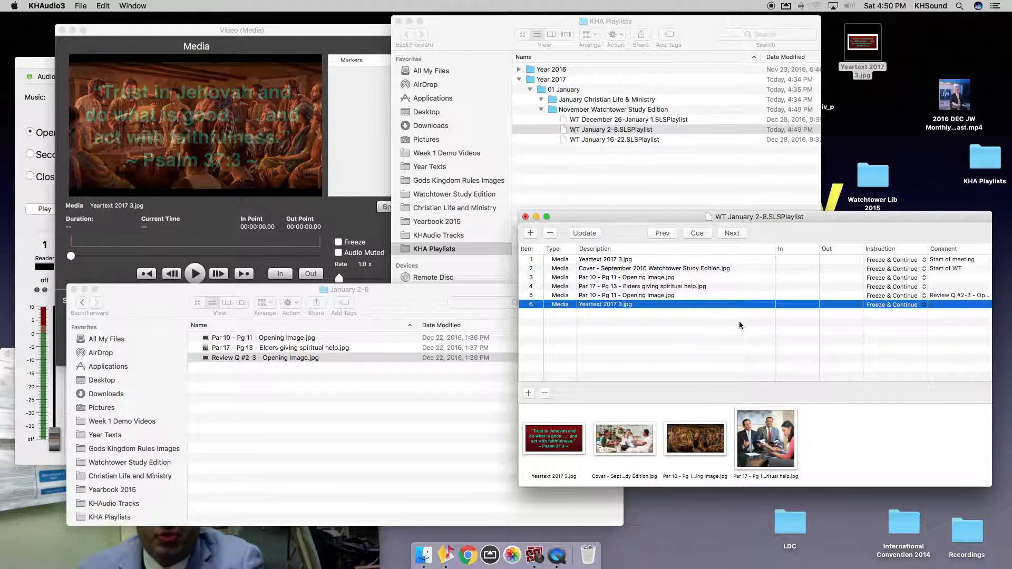
left_click(783, 337)
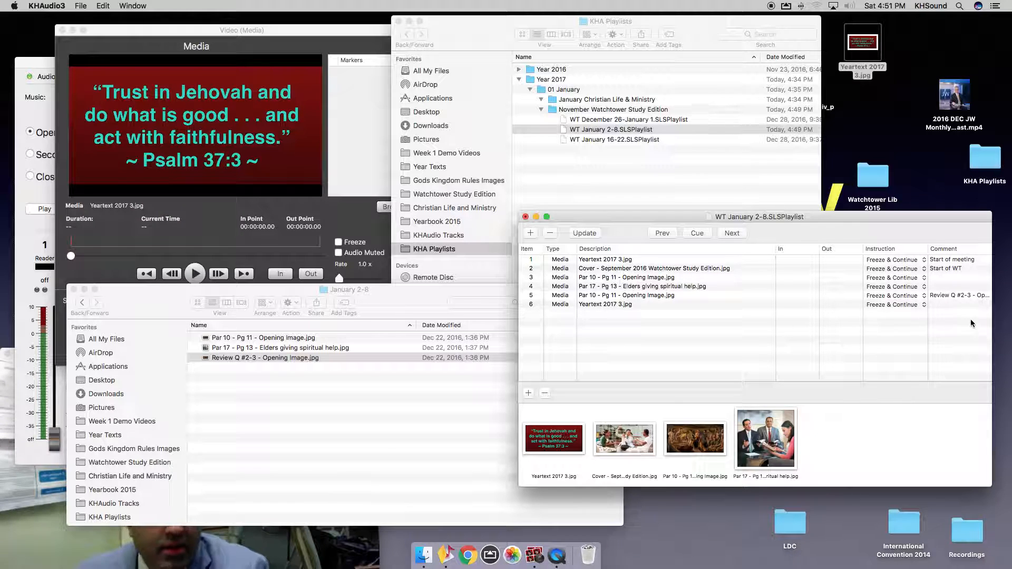
Comment item 6 'End of Meeting' and close the WT January 2-8 playlist window.
double_click(943, 305)
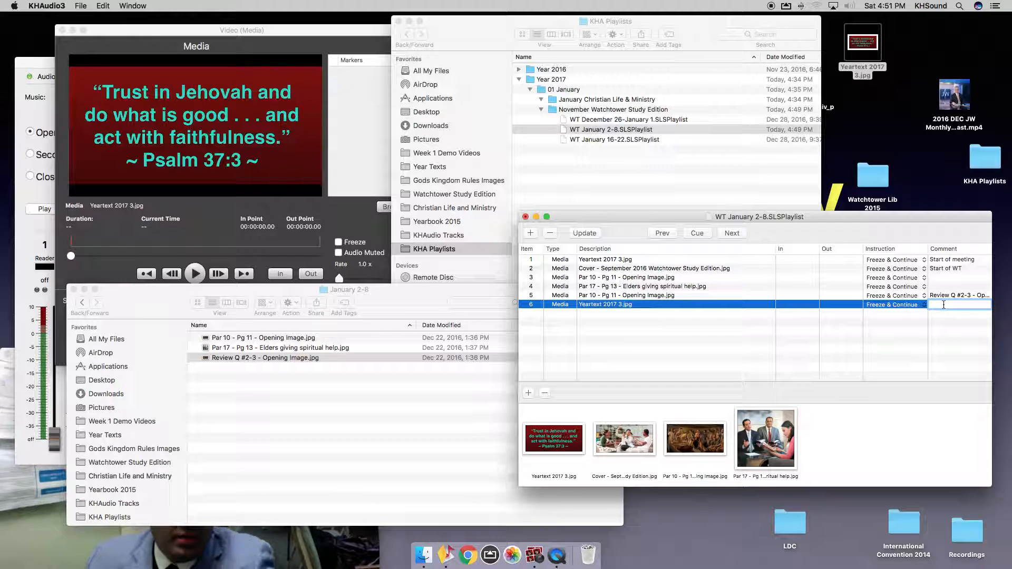
type("En")
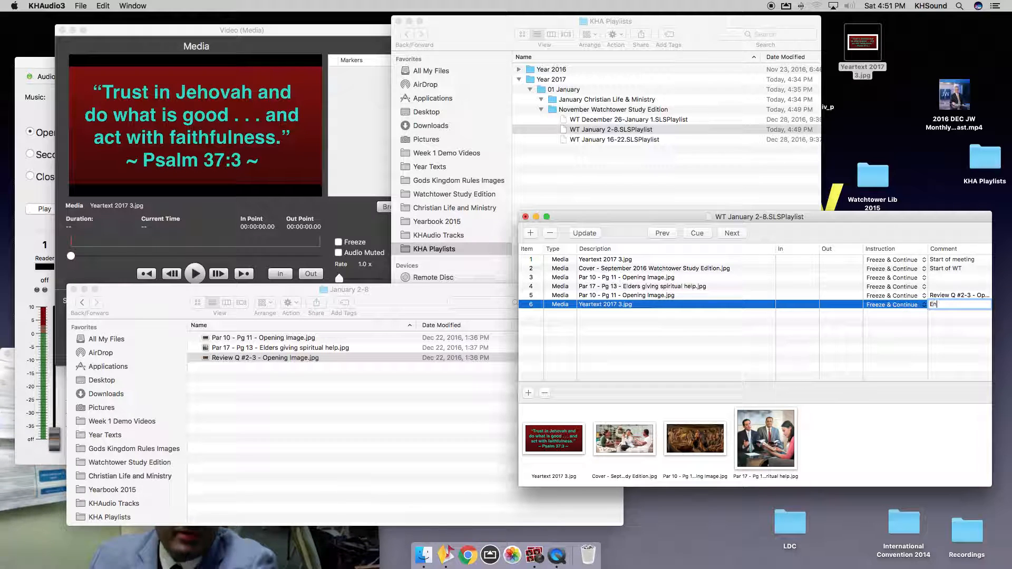
type("d of M")
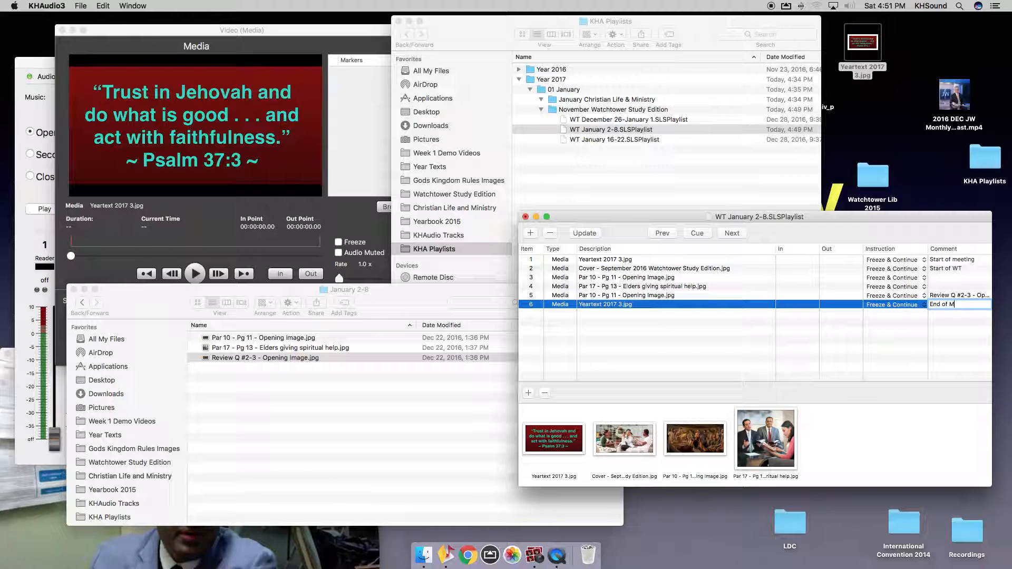
type("eeting")
key("Return")
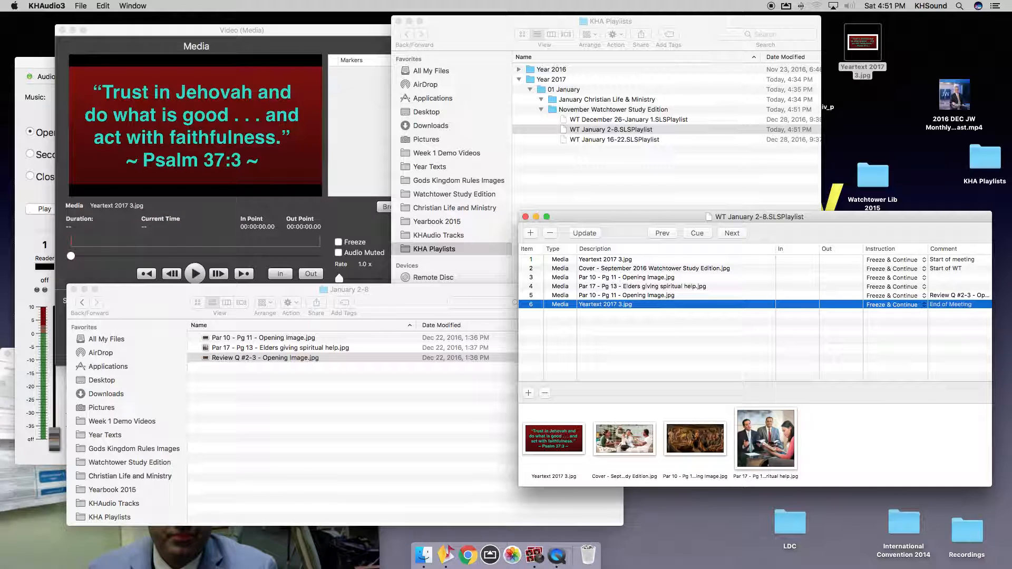
left_click(524, 217)
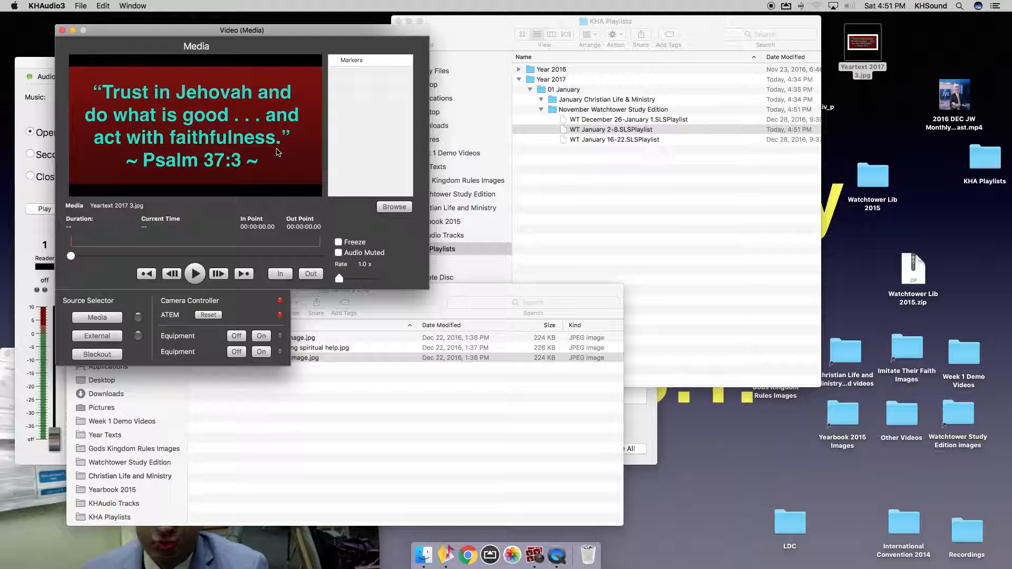
Create a new untitled playlist in KHAudio3.
left_click(419, 383)
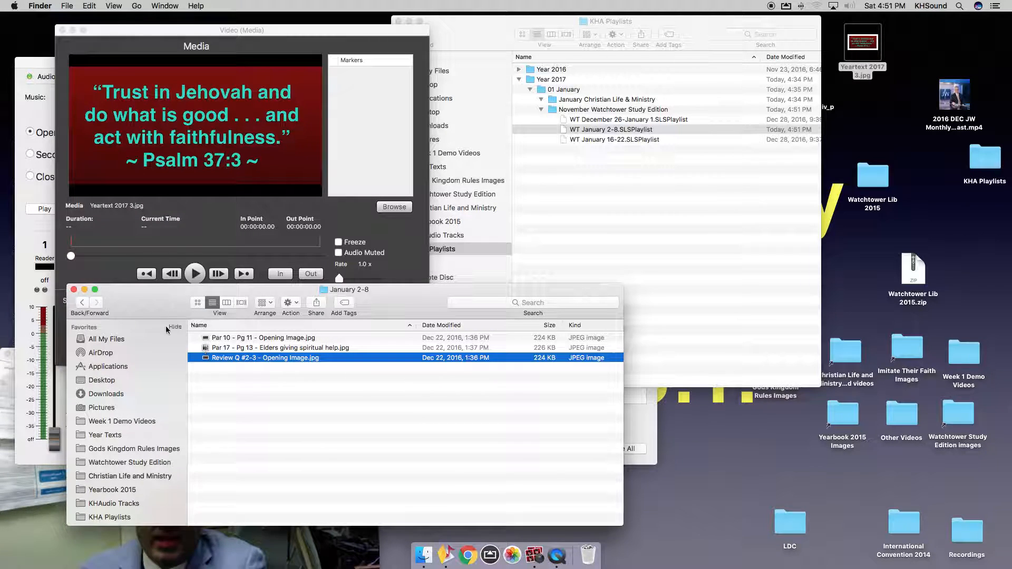
left_click(83, 115)
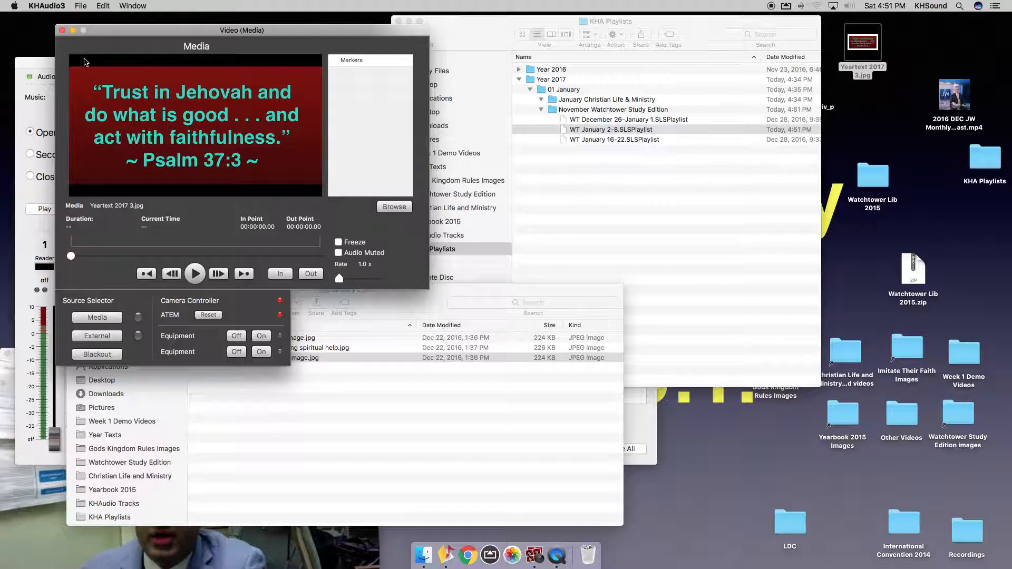
left_click(80, 5)
left_click(95, 18)
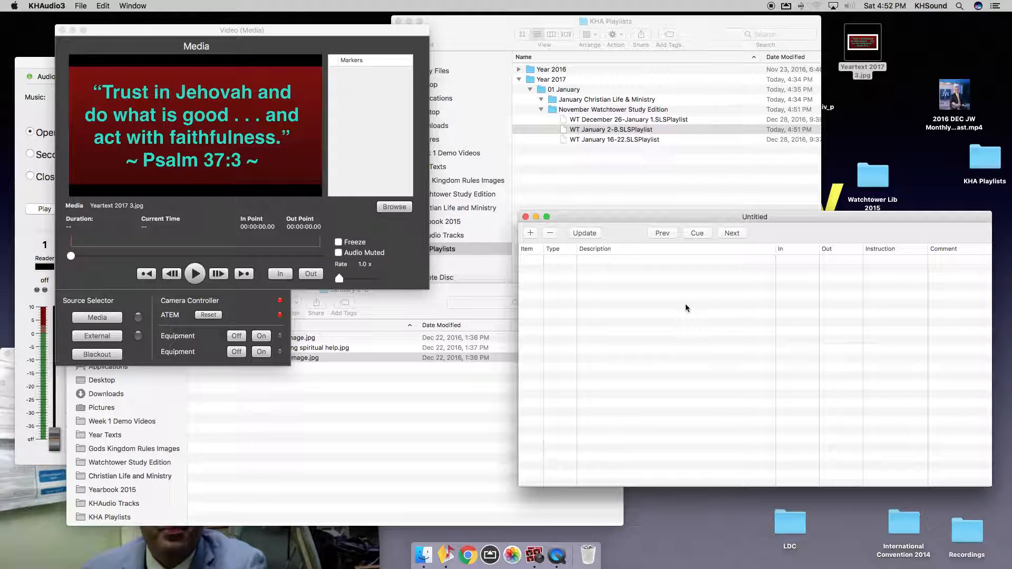
In Finder, go to Christian Life and Ministry > Year 2017 > 01 Jan 2017.
left_click(397, 445)
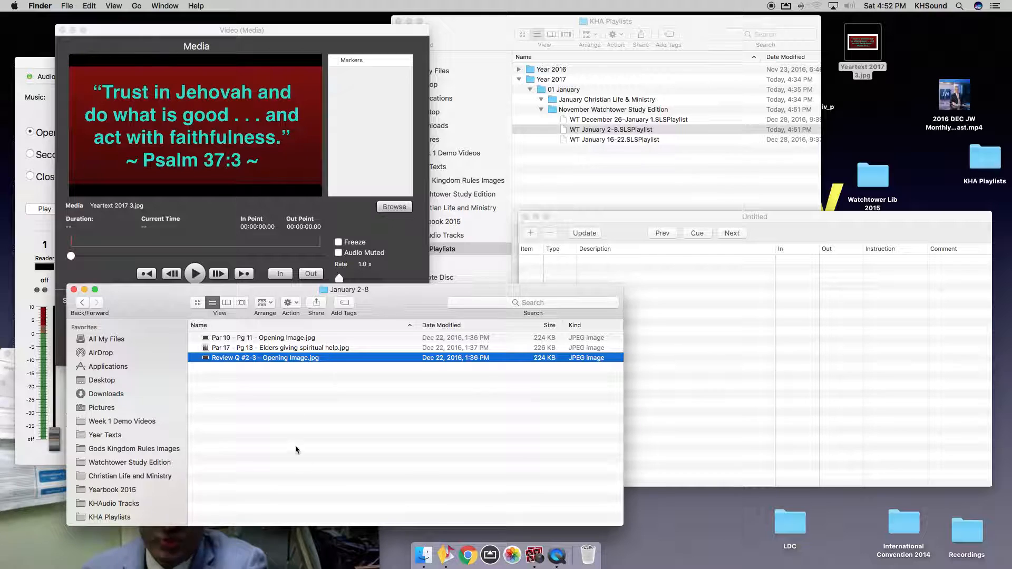
left_click(105, 474)
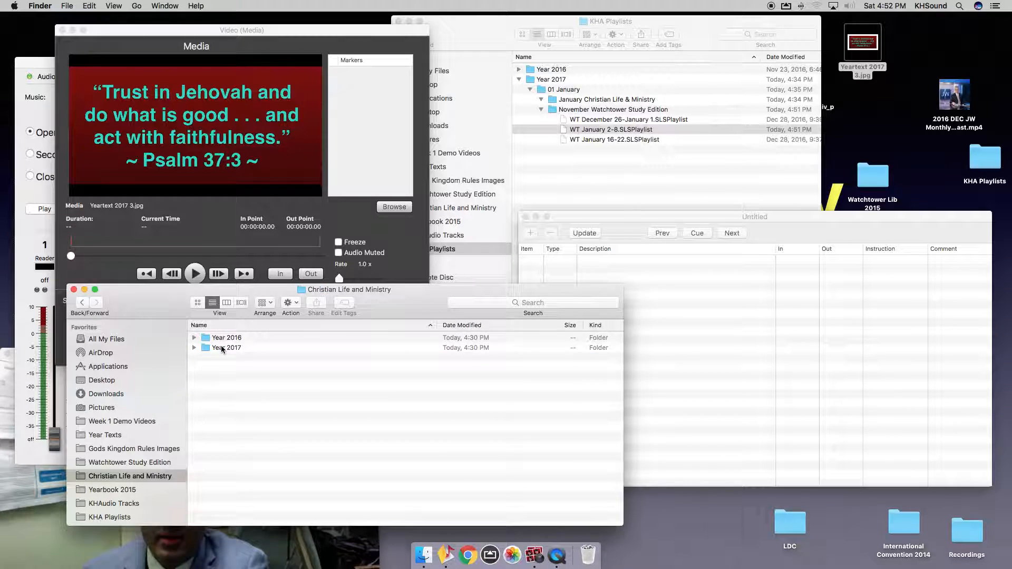
double_click(221, 348)
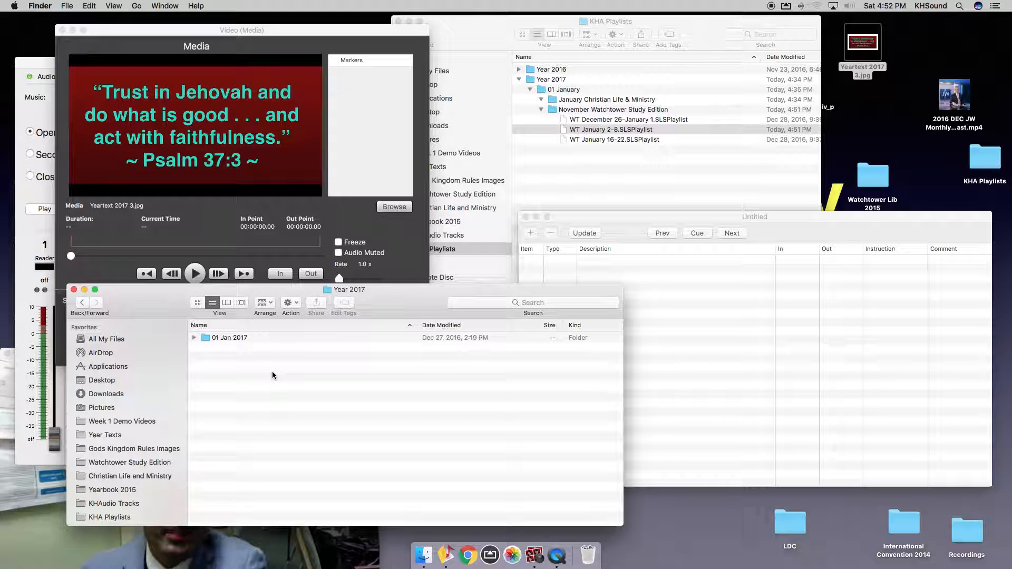
double_click(219, 337)
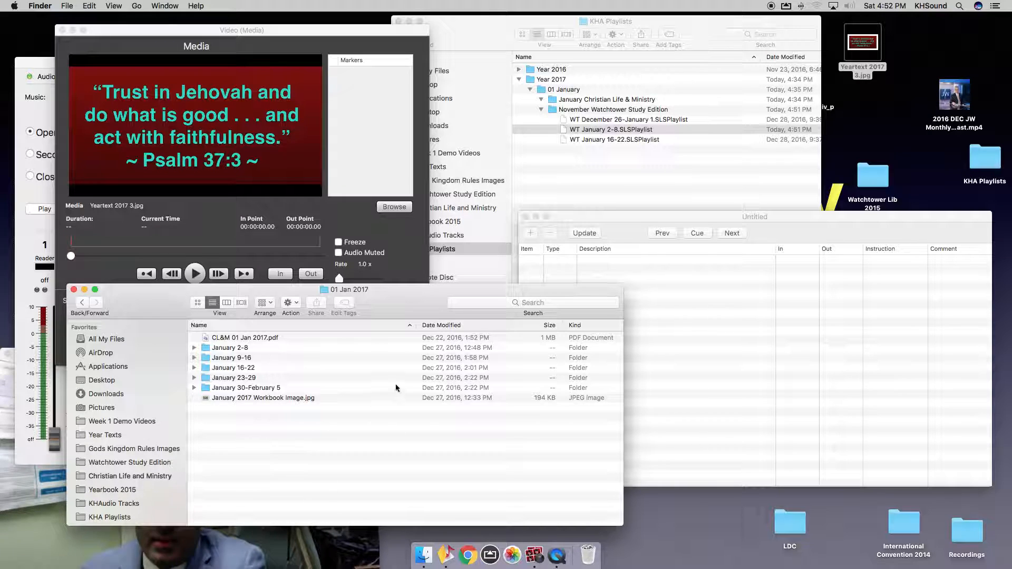
Add Yeartext 2017 3.jpg and January 2017 Workbook Image.jpg to the new playlist.
left_click(767, 380)
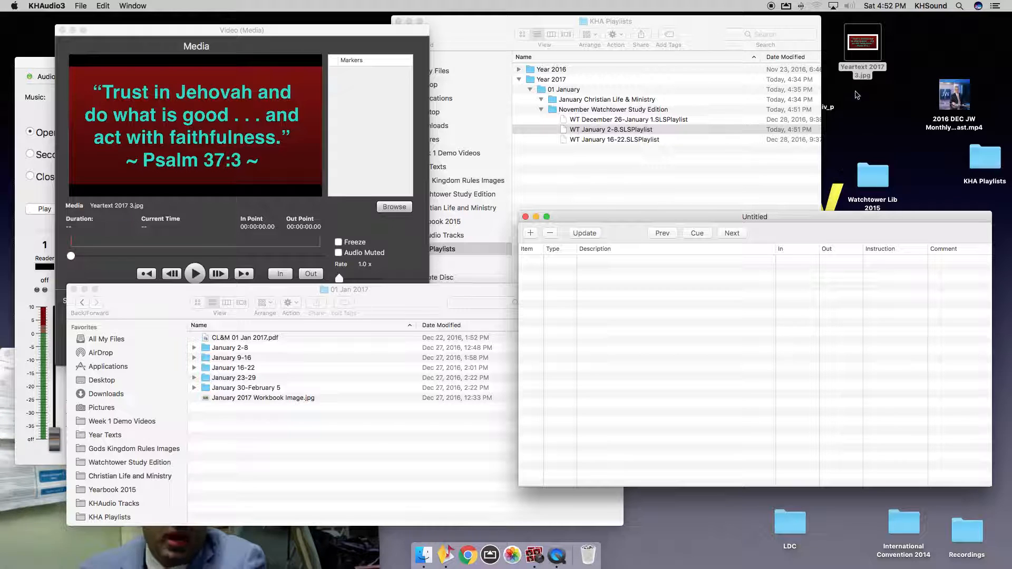
left_click_drag(863, 45, 691, 307)
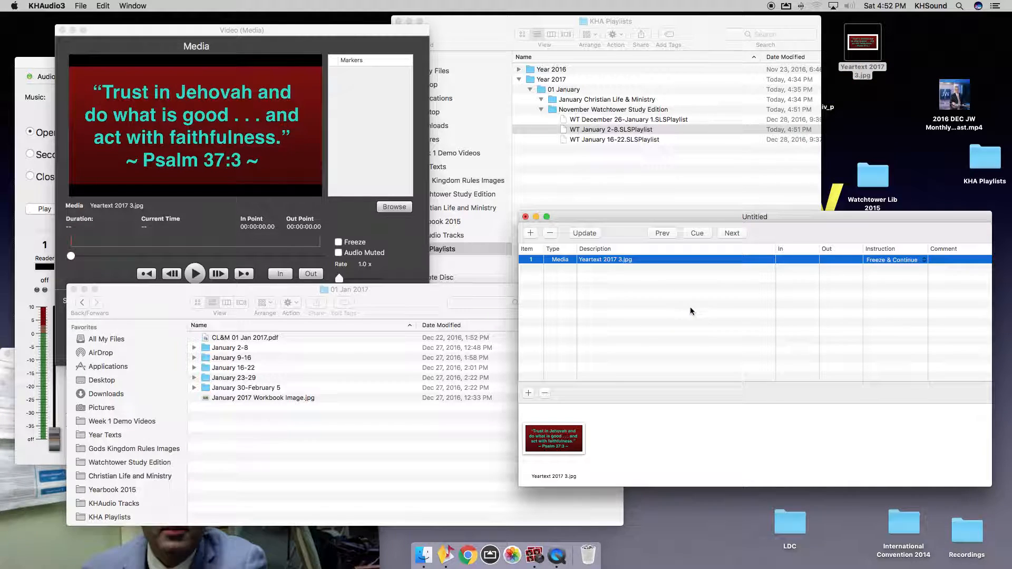
left_click(690, 307)
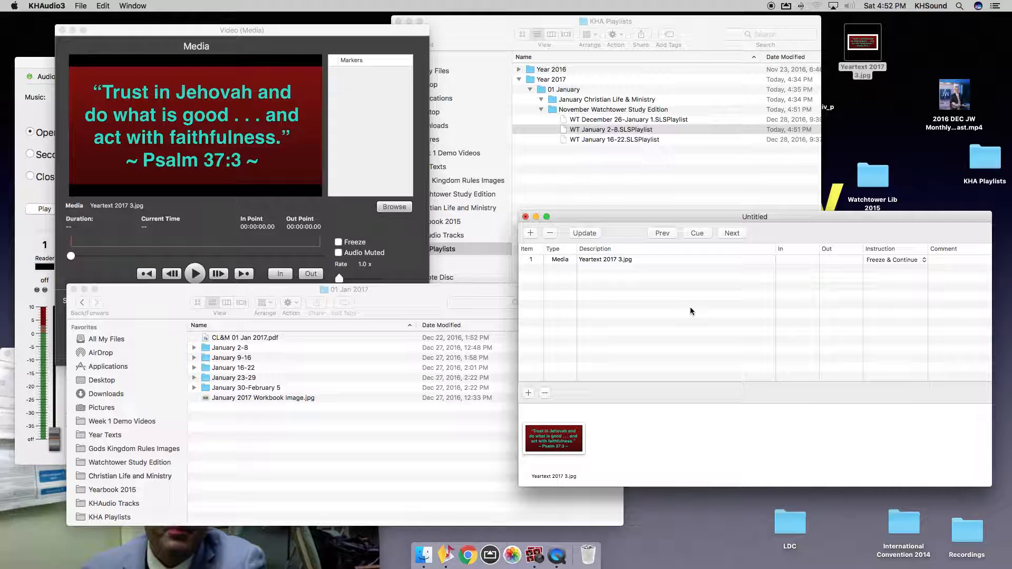
left_click(332, 458)
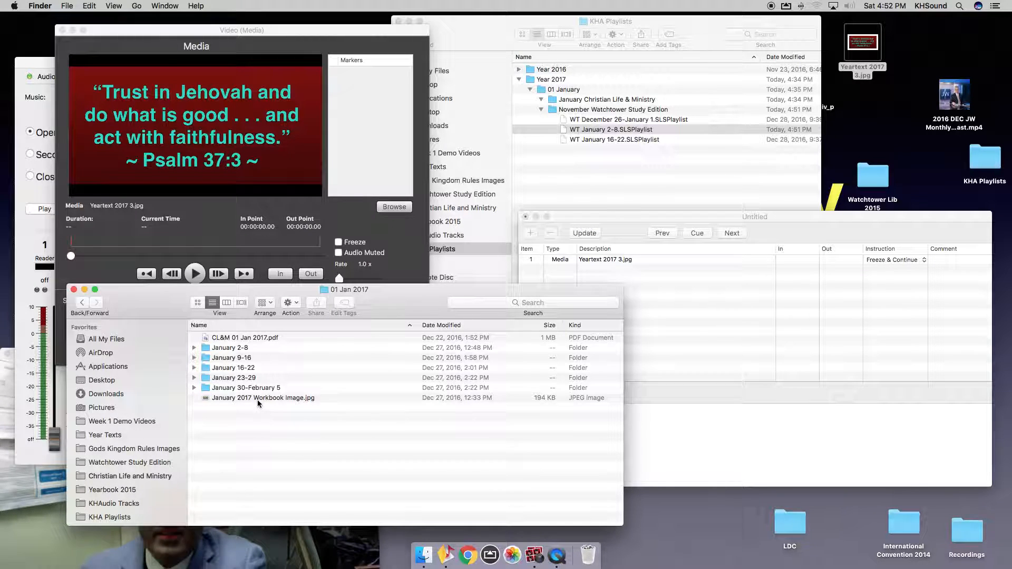
left_click_drag(257, 398, 719, 343)
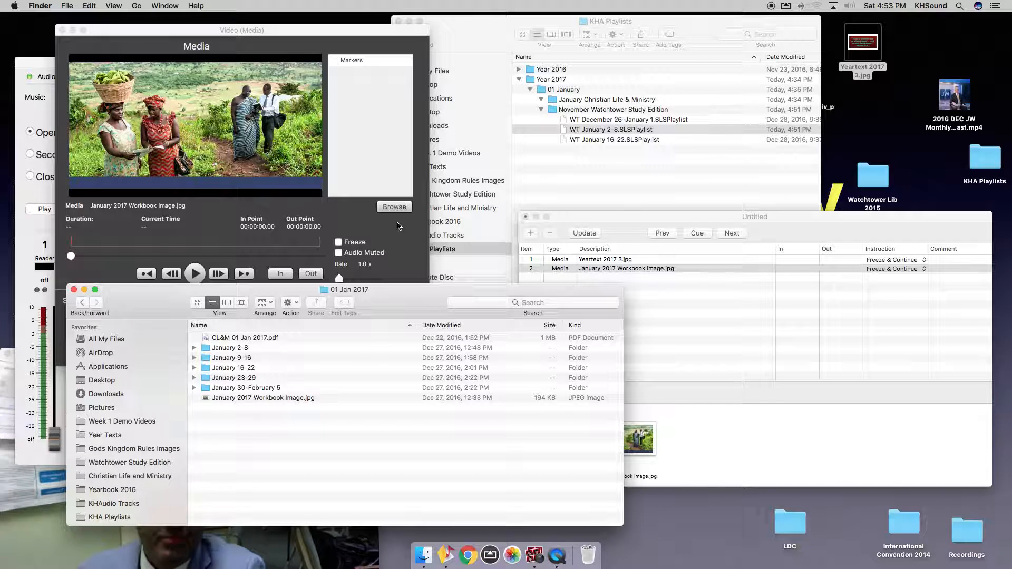
Comment the Yeartext item 'Start of Meeting' and the Workbook item 'After Prayer'.
left_click(953, 257)
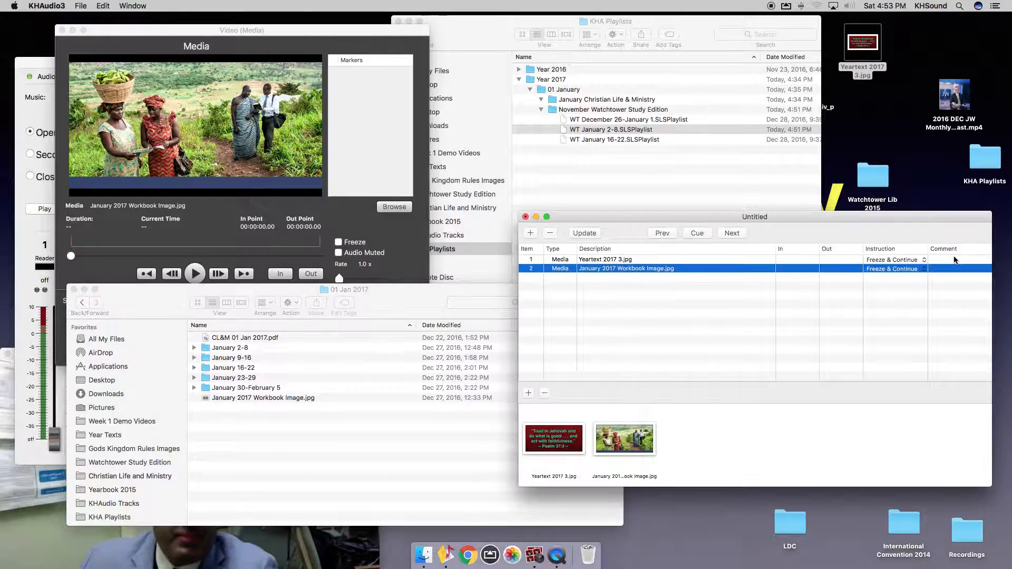
double_click(953, 259)
type("Start of Meeting")
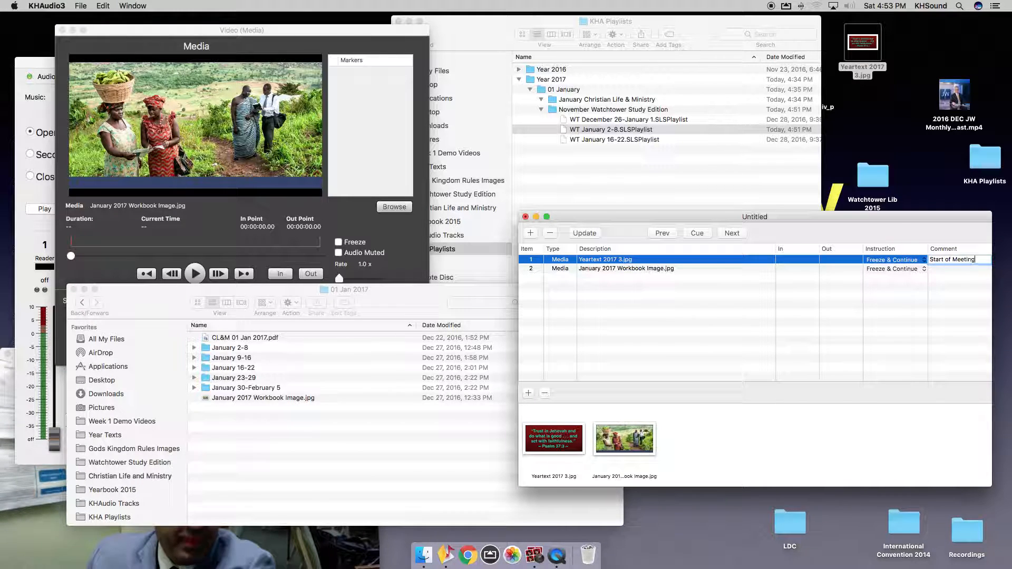
key("Return")
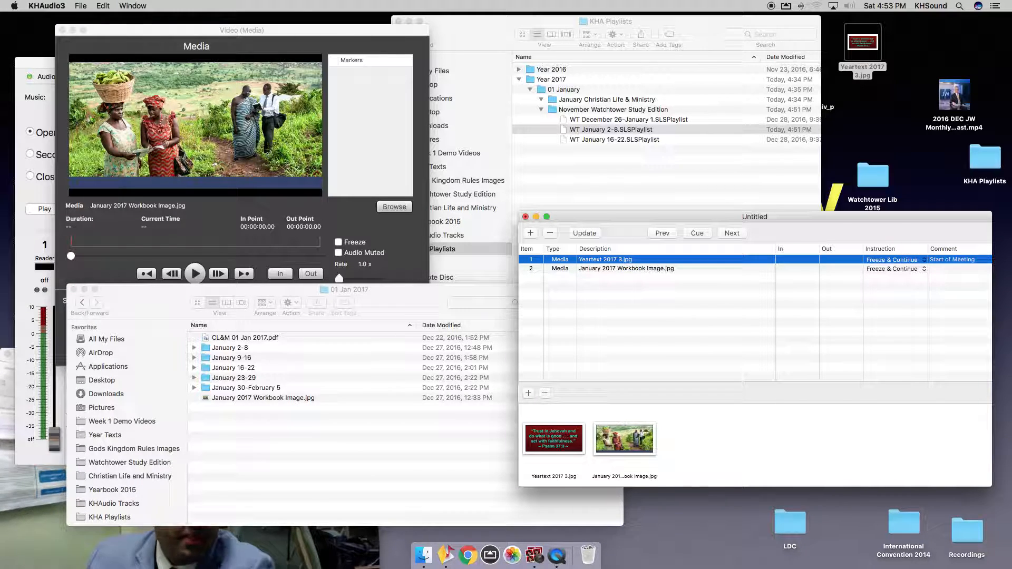
double_click(942, 268)
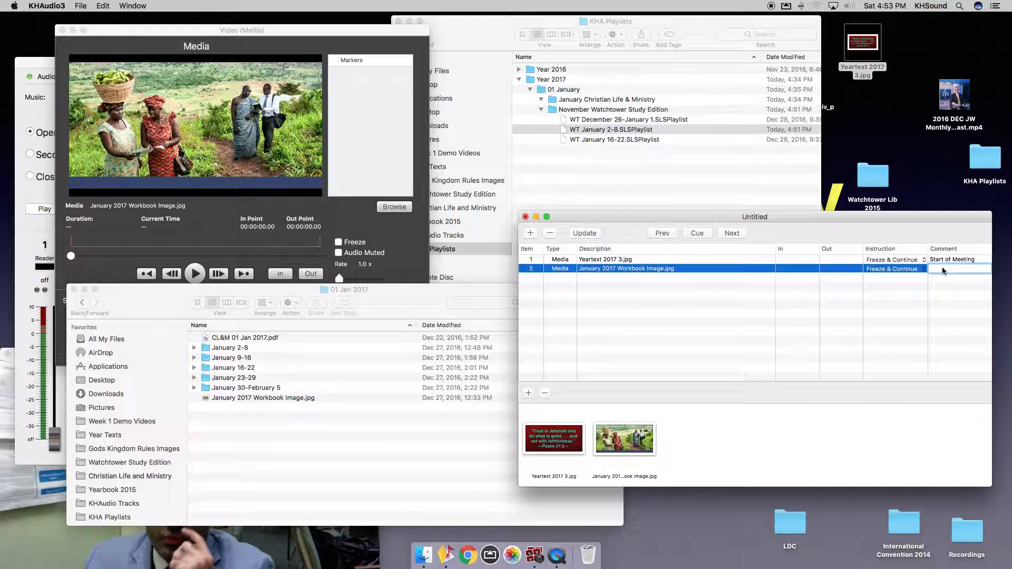
type("After Prayer")
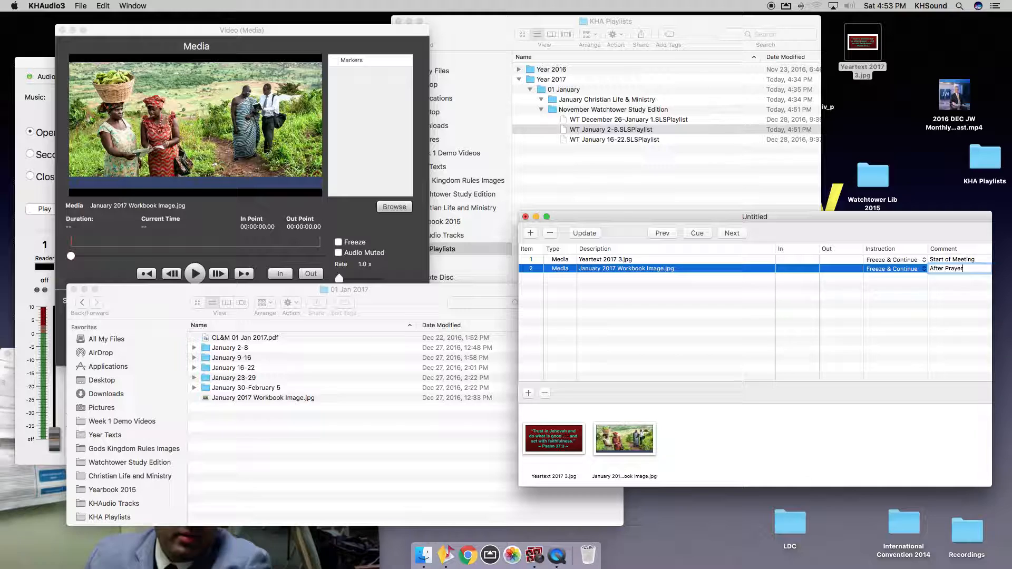
key("Return")
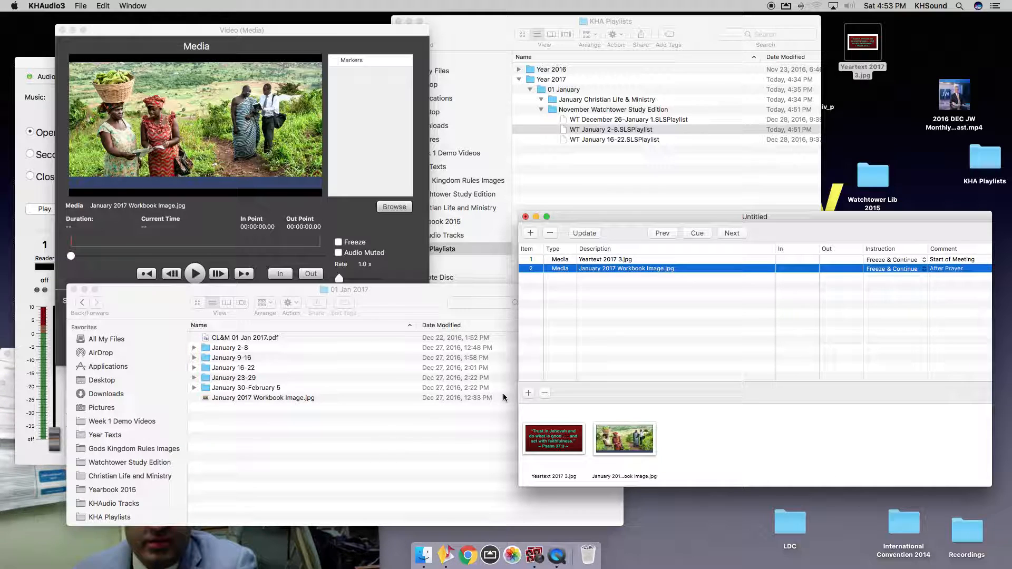
Copy the January 2-8 folder name in Finder, then return to the Untitled playlist.
left_click(317, 451)
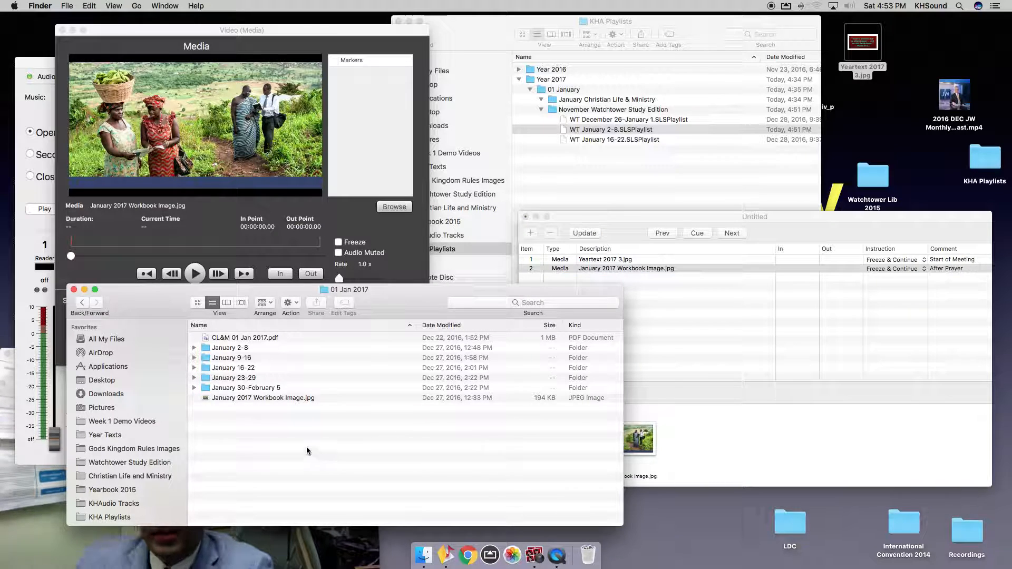
left_click(233, 348)
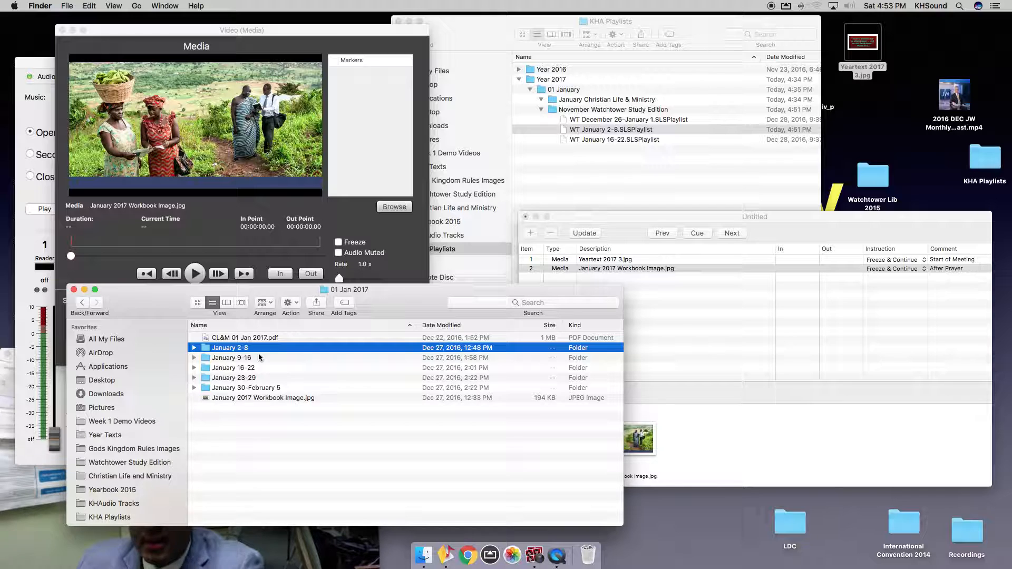
key("Return")
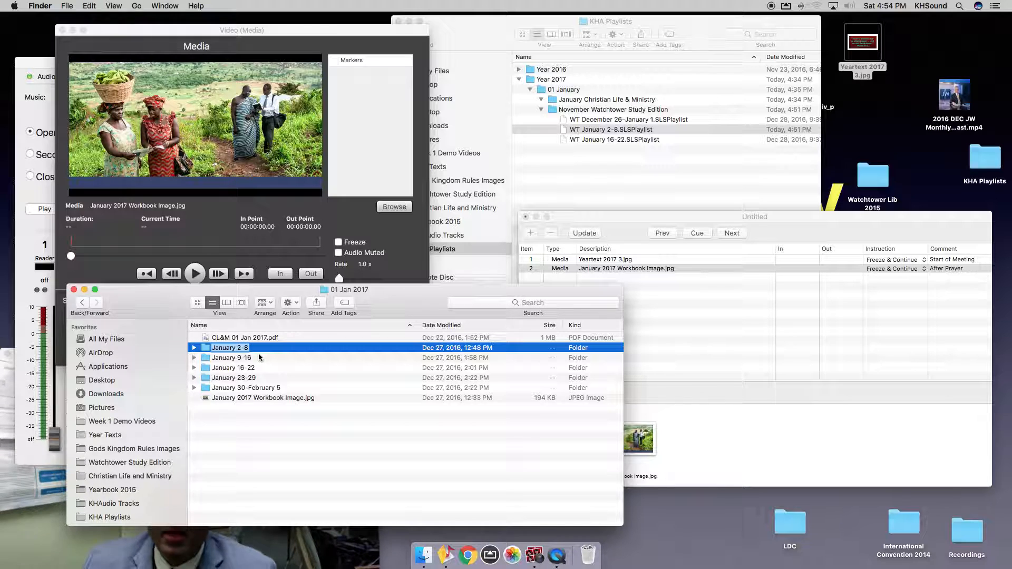
left_click(86, 5)
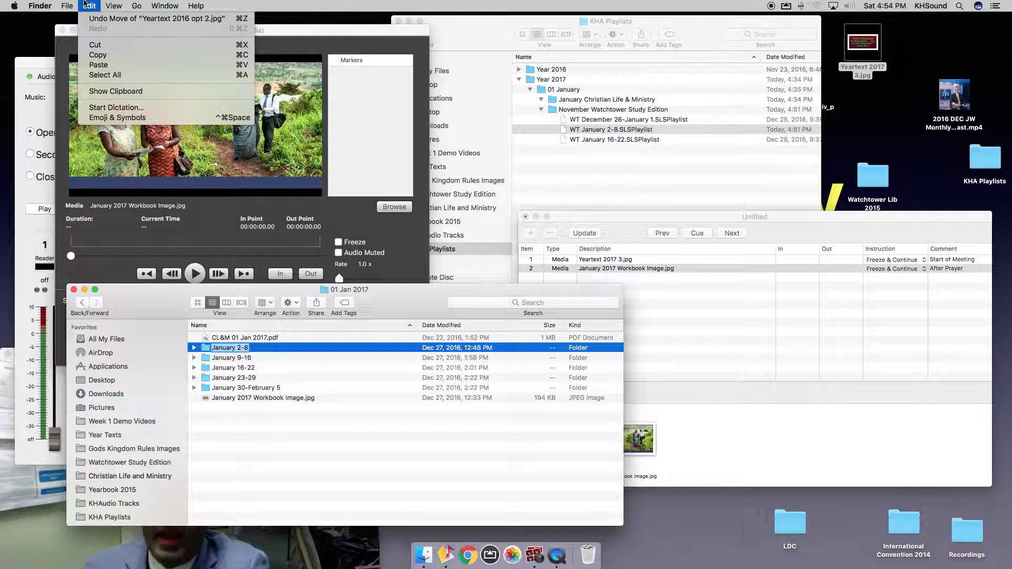
left_click(114, 56)
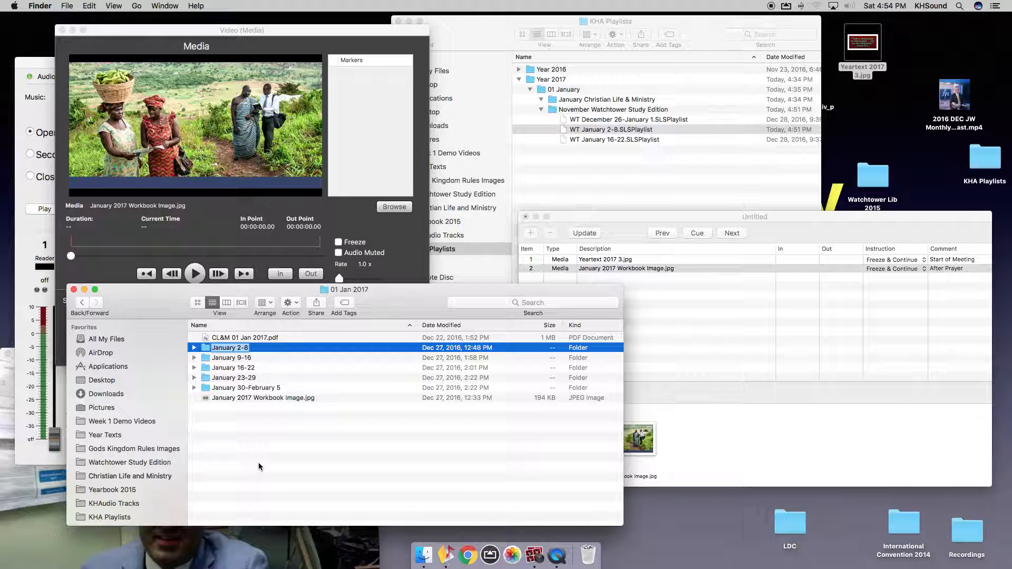
left_click(709, 350)
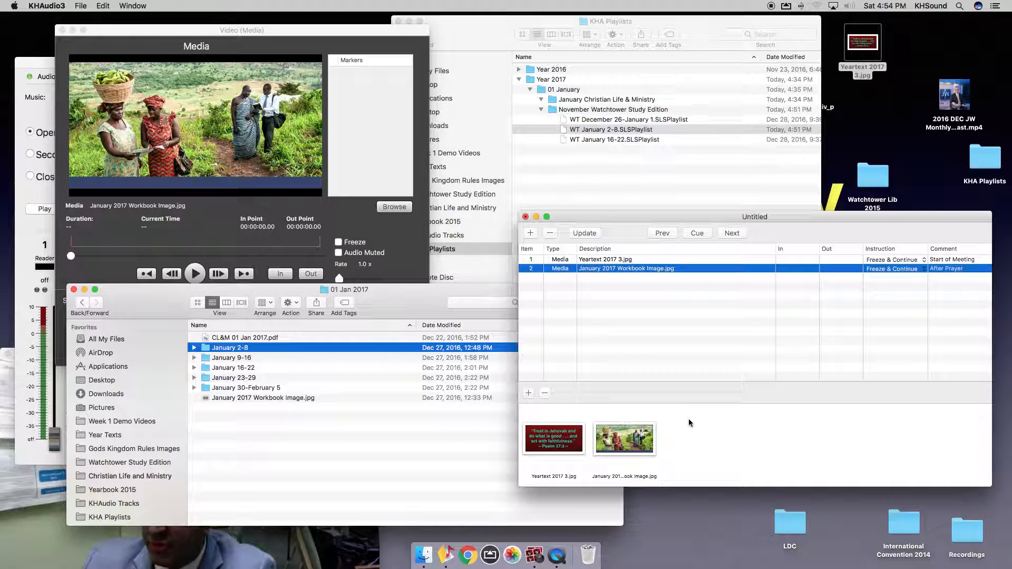
Start Save As and target 01 January > January Christian Life & Ministry as the save folder.
left_click(81, 5)
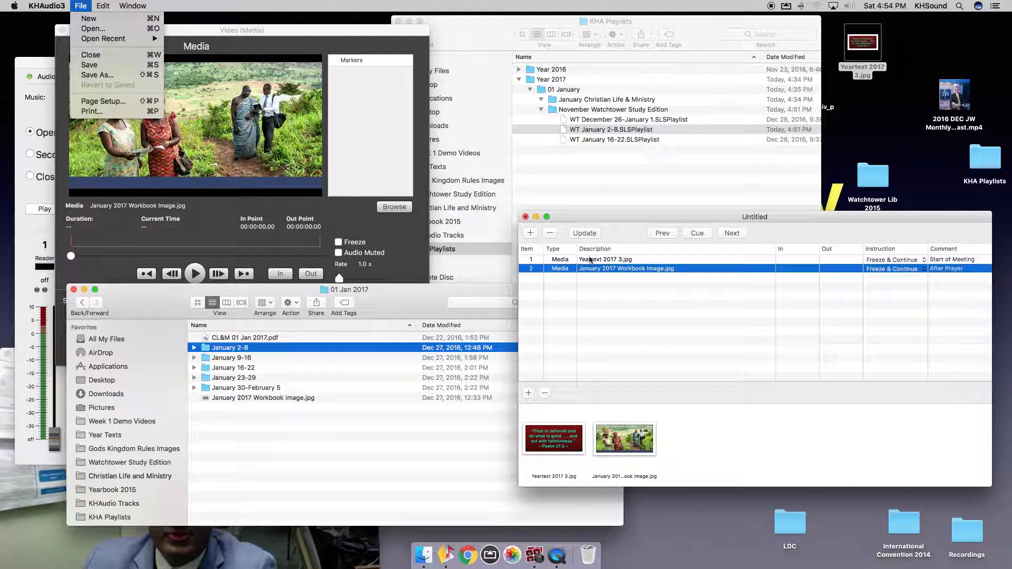
left_click(714, 334)
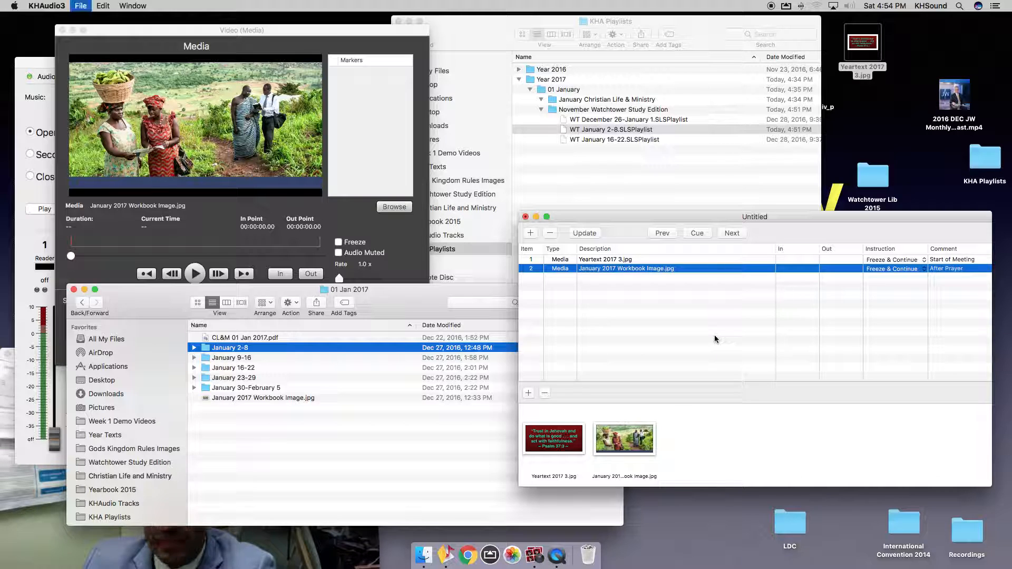
key("super+s")
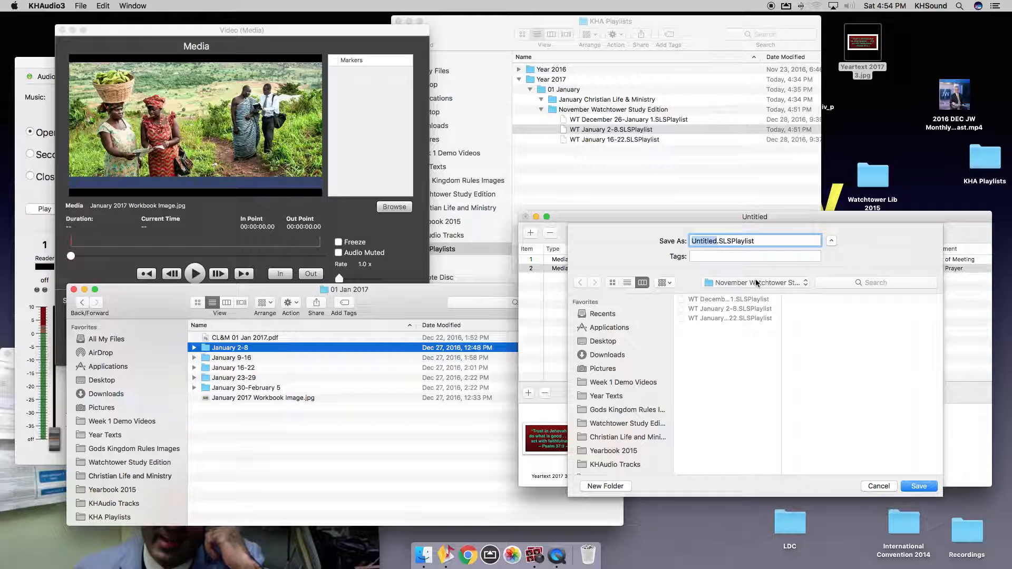
left_click(754, 281)
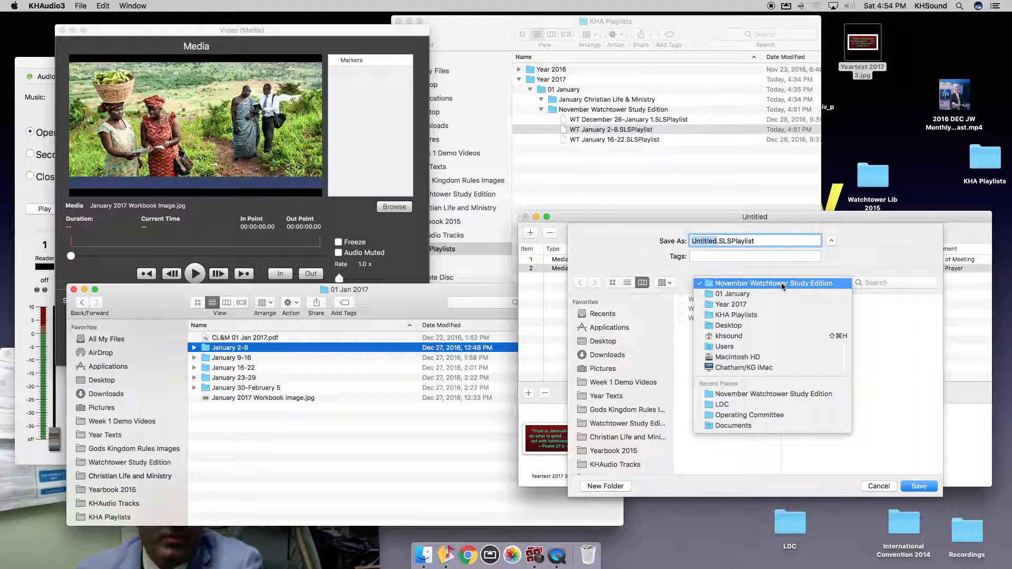
left_click(876, 248)
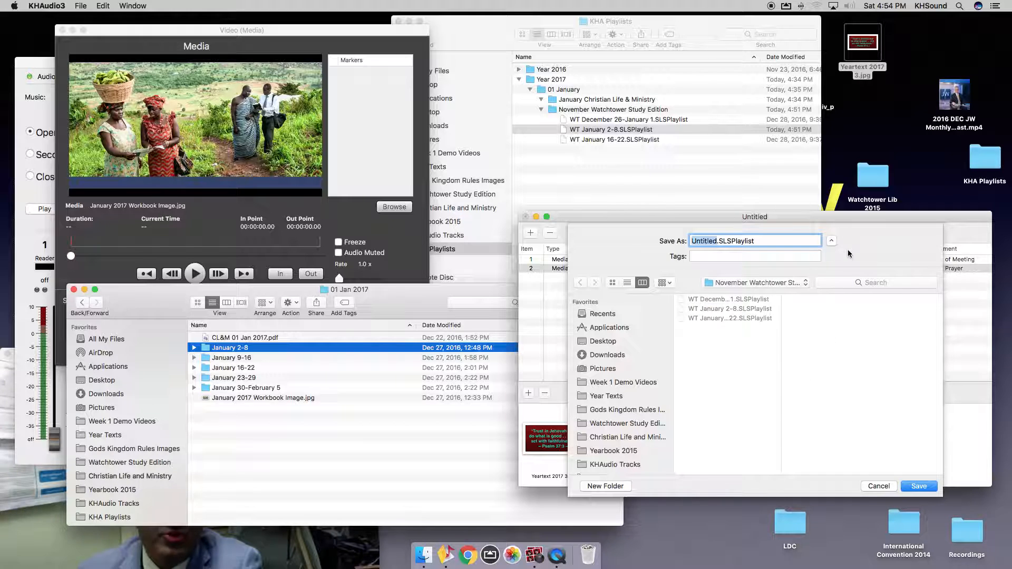
left_click(808, 281)
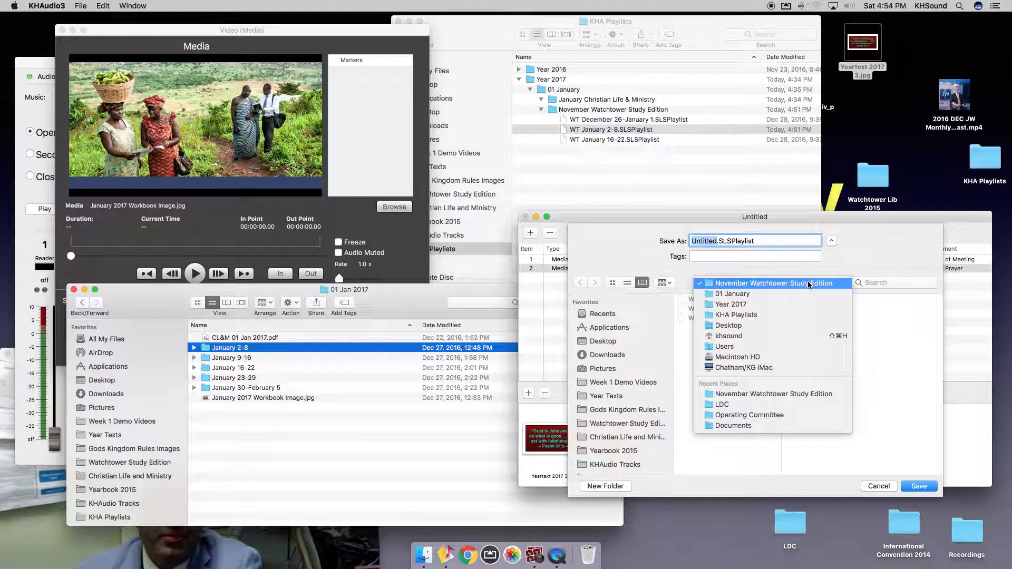
left_click(758, 295)
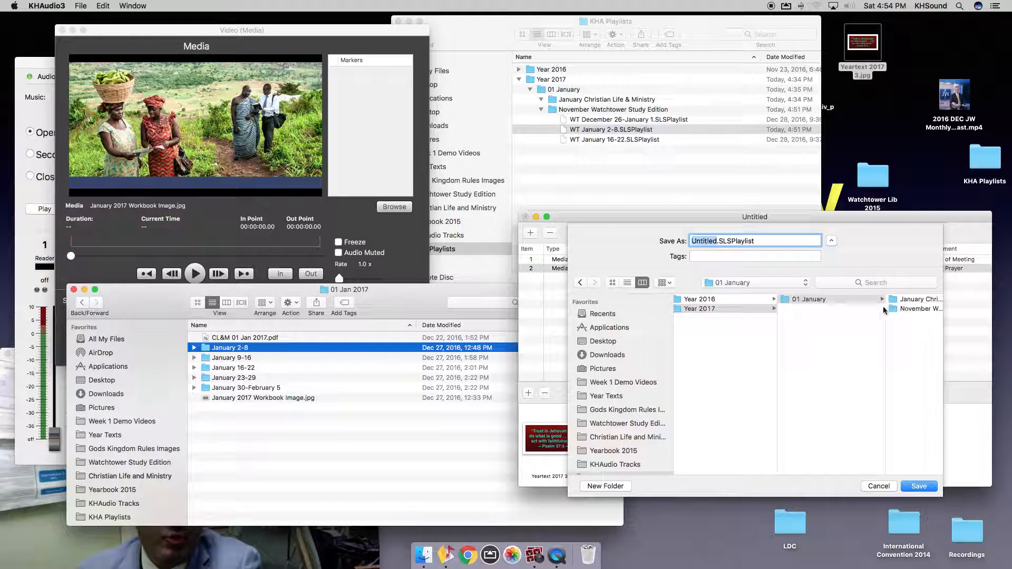
scroll(814, 336, "right", 3)
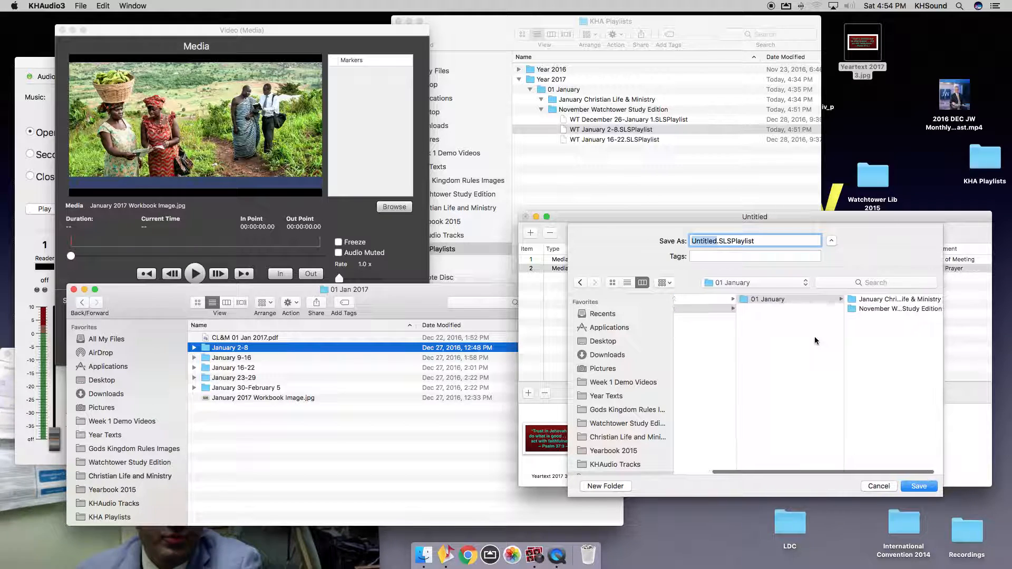
left_click(878, 299)
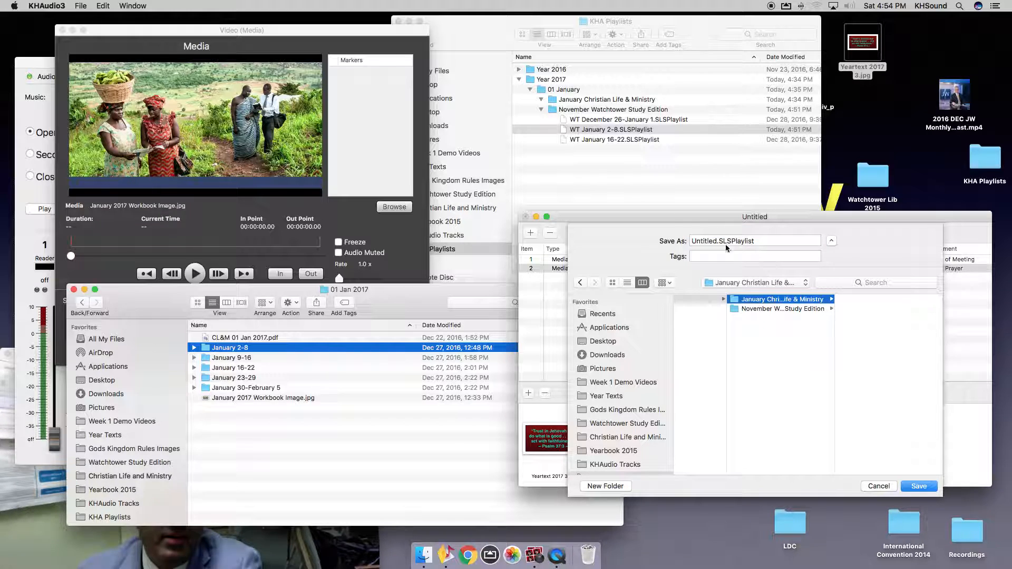
Name the playlist file 'CL&M January 2-8' and save it.
double_click(704, 244)
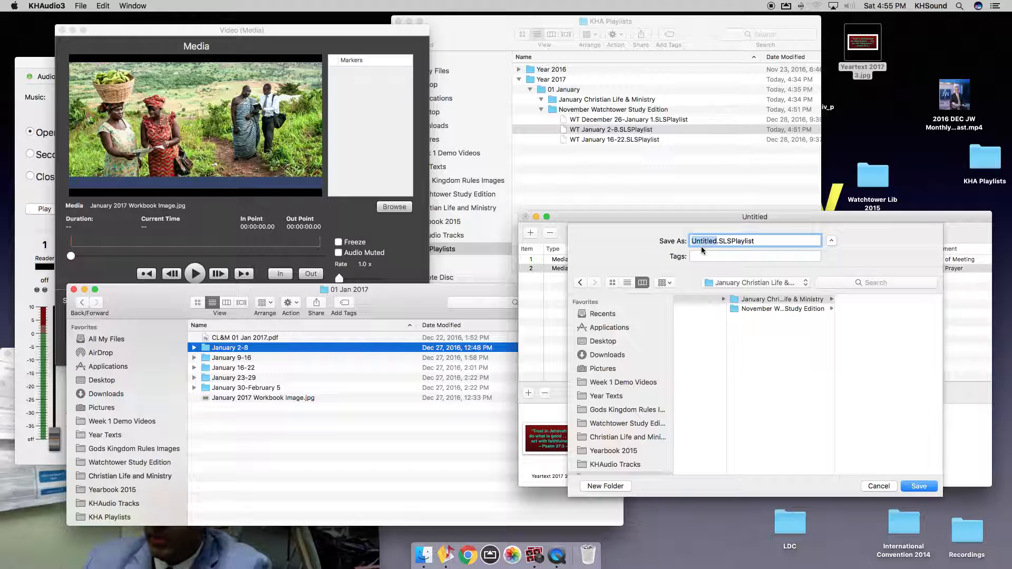
type("CL")
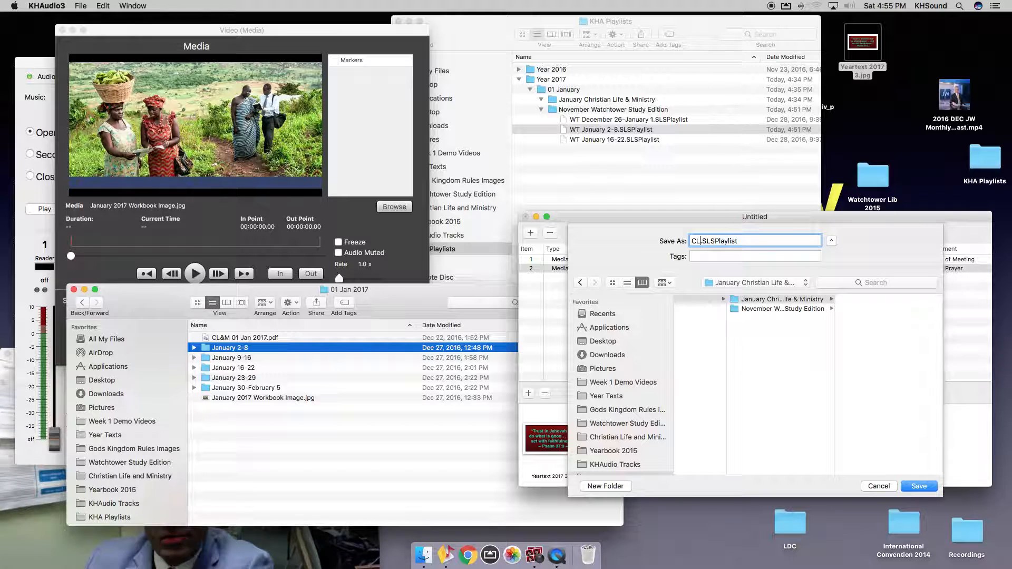
type("&M")
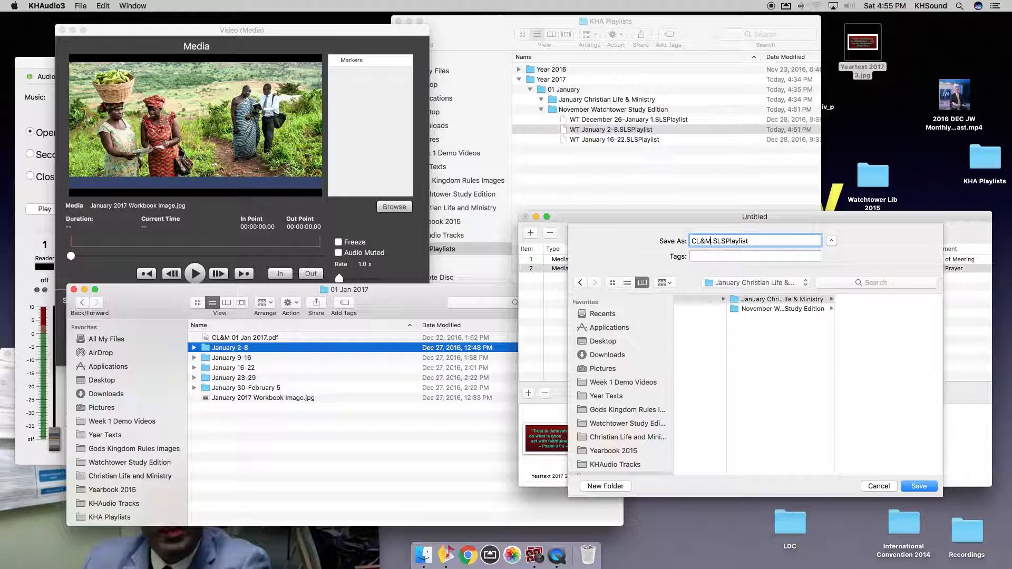
type(" January 2-8")
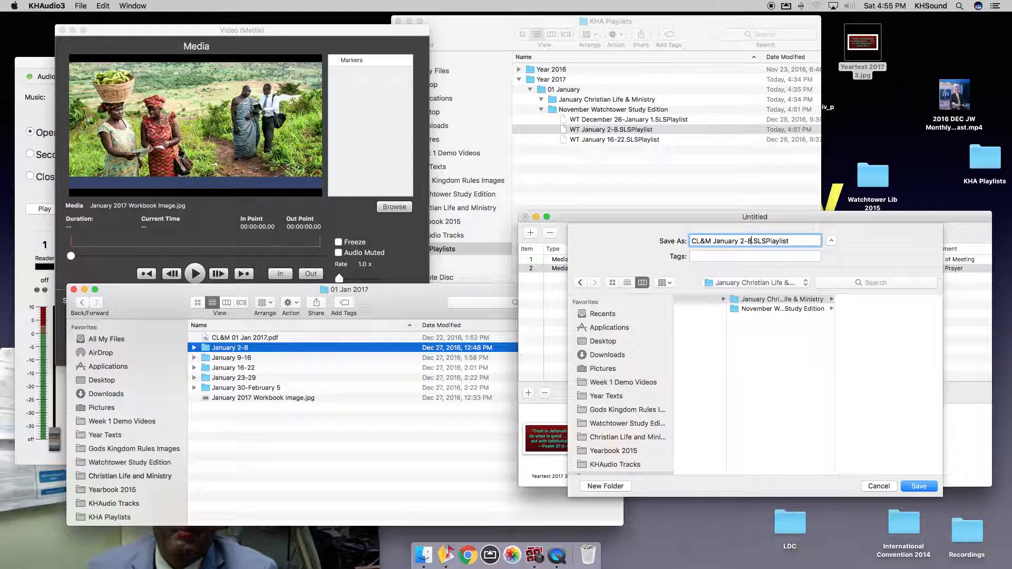
key("BackSpace")
key("BackSpace")
key("BackSpace")
key("BackSpace")
key("BackSpace")
key("BackSpace")
key("BackSpace")
key("BackSpace")
key("BackSpace")
key("BackSpace")
key("BackSpace")
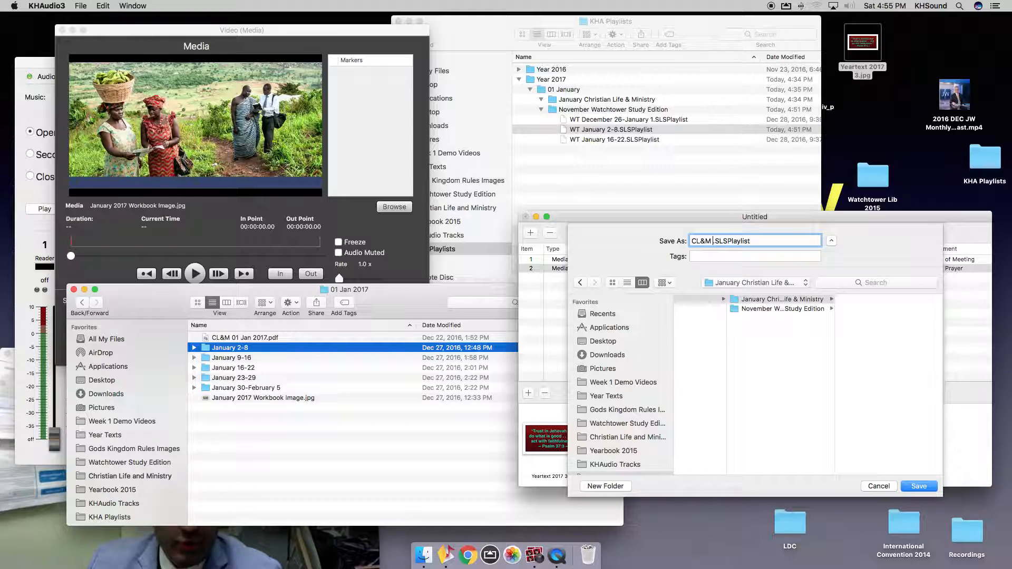
left_click(103, 5)
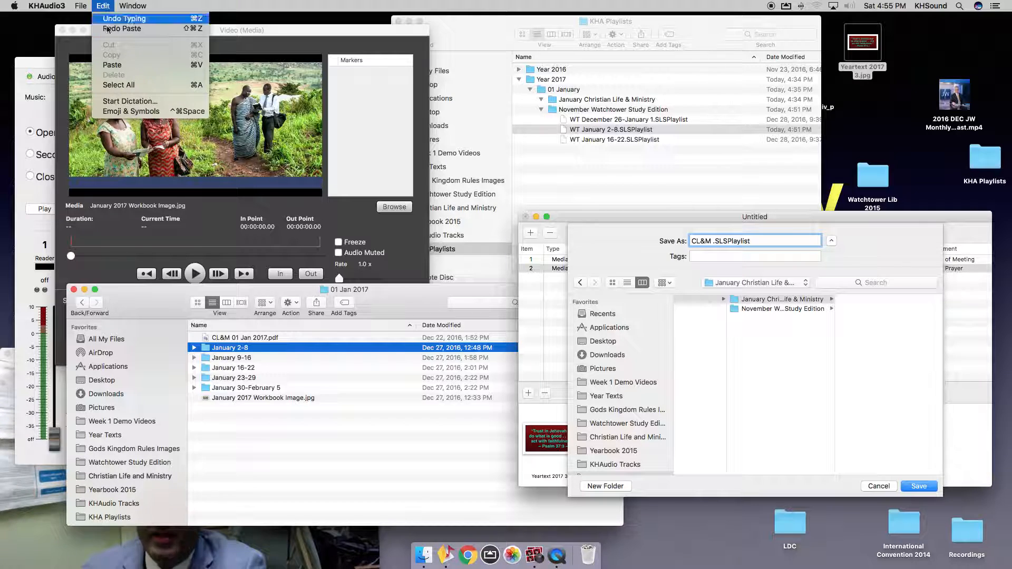
left_click(173, 62)
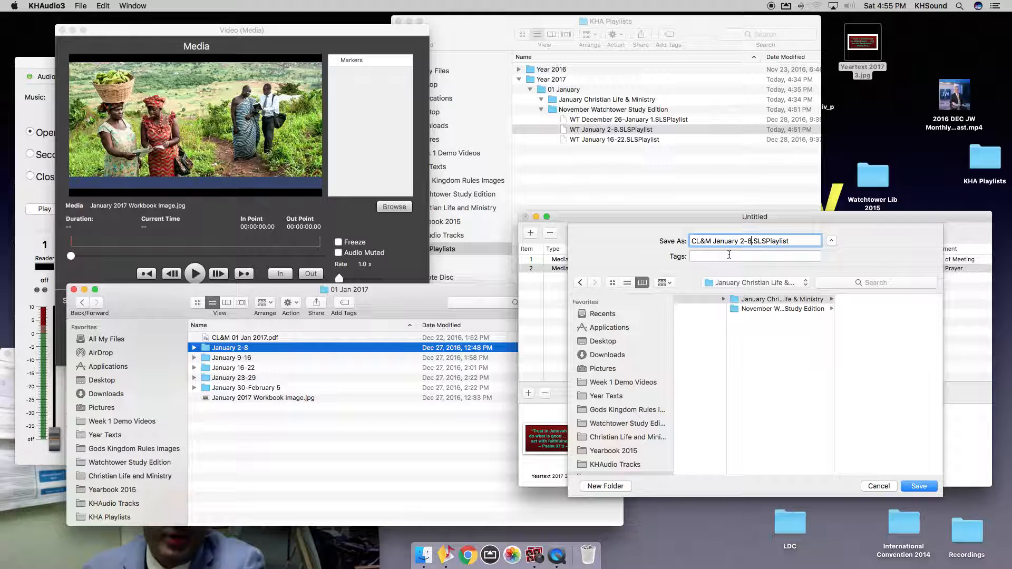
left_click(914, 485)
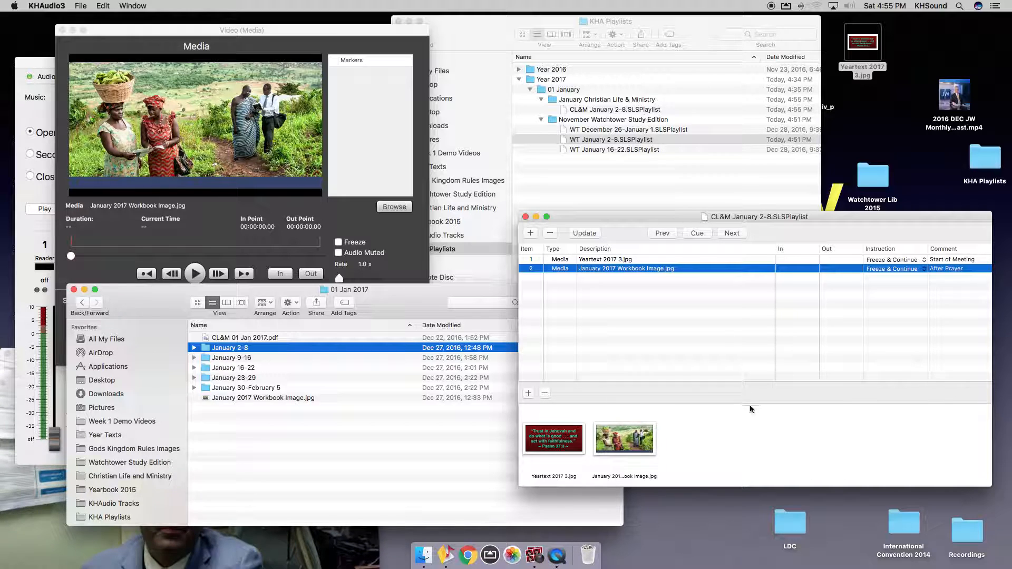
Open the January 2-8 folder in Finder and select the Pg 2 Jehovah Takes Care image.
left_click(752, 350)
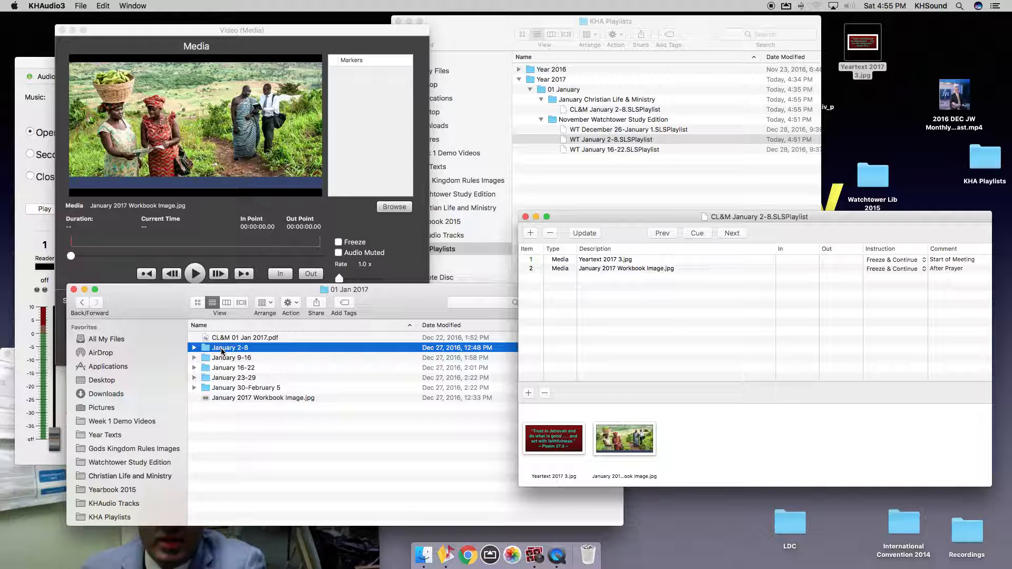
double_click(251, 349)
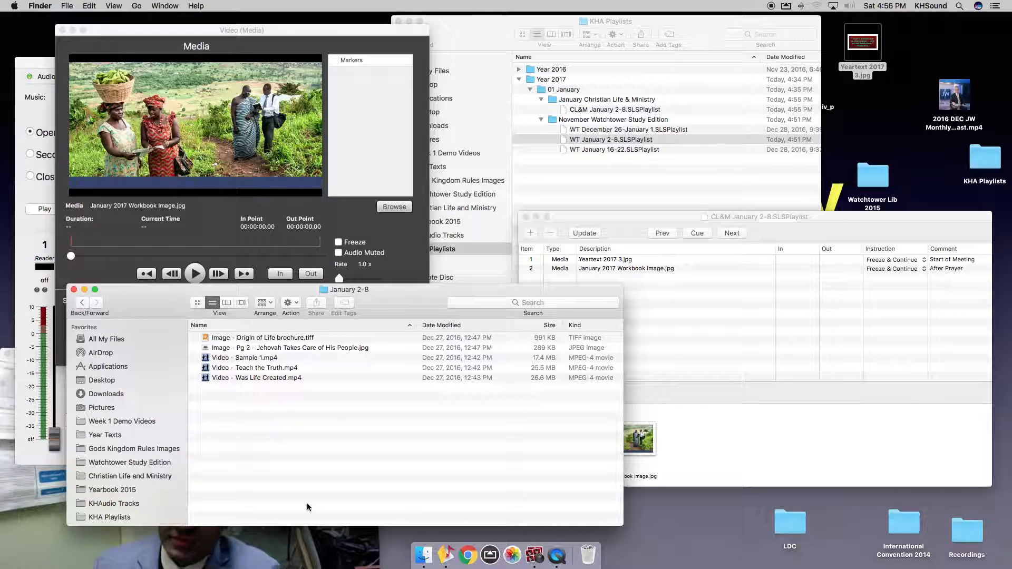
left_click(298, 553)
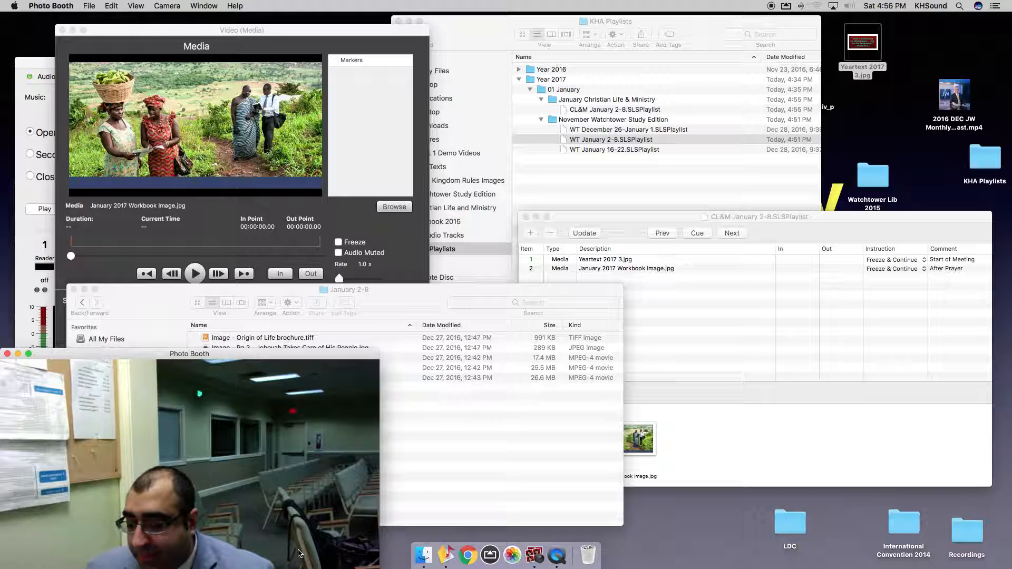
left_click(463, 445)
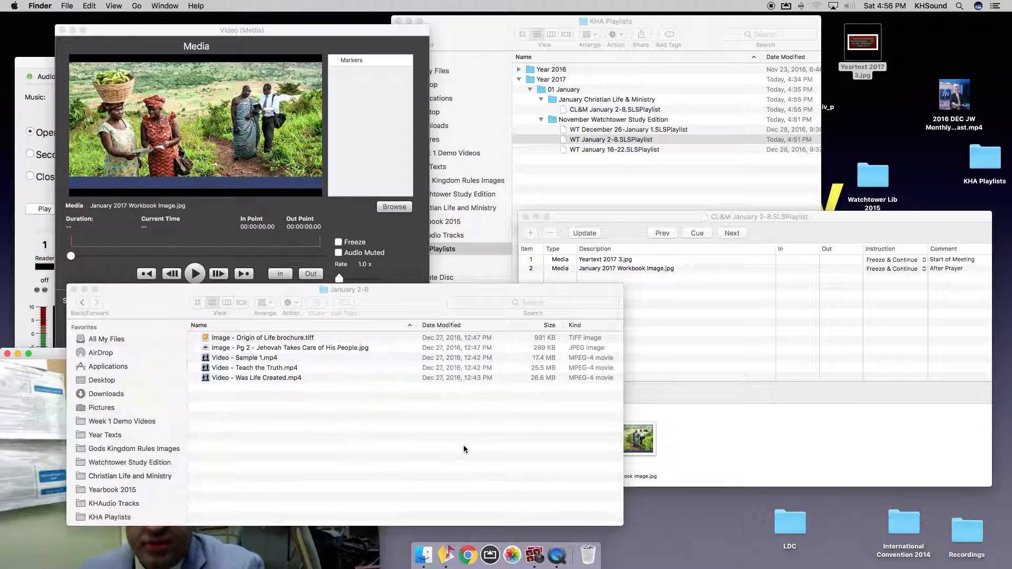
left_click(235, 349)
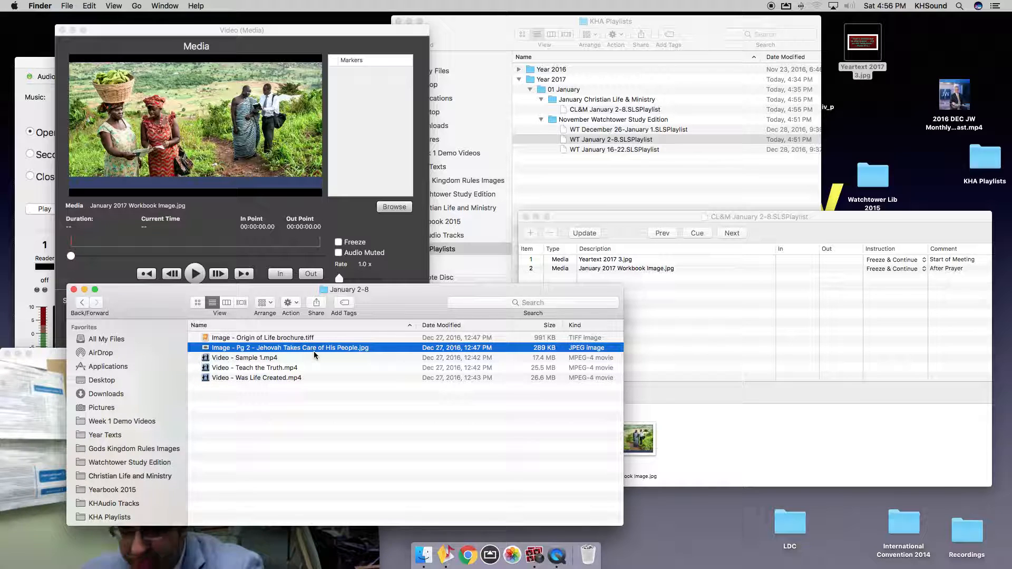
Add the Pg 2 image as playlist item 3, commented 'Treasures From God's Word'.
left_click_drag(314, 351, 694, 339)
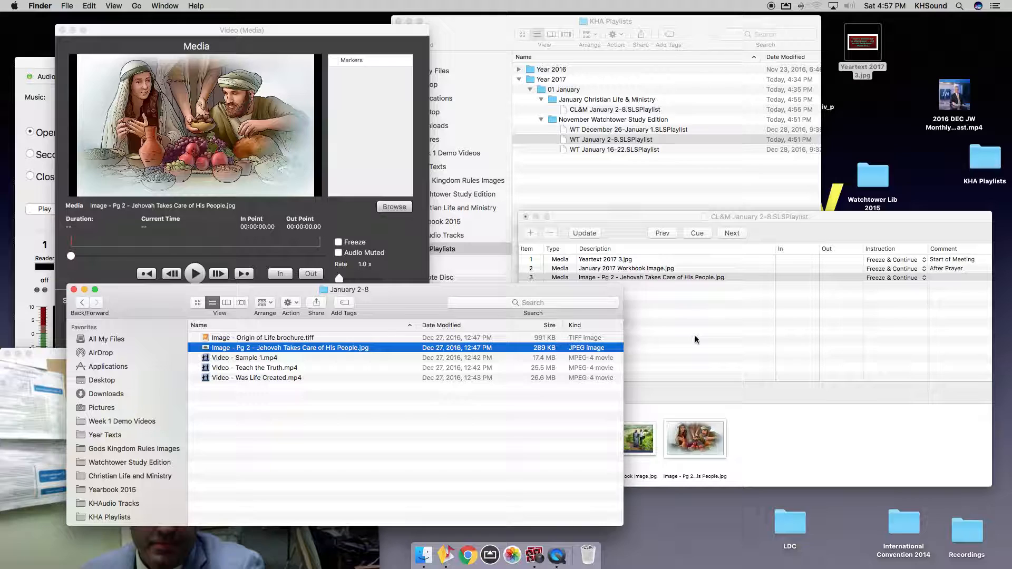
left_click(695, 340)
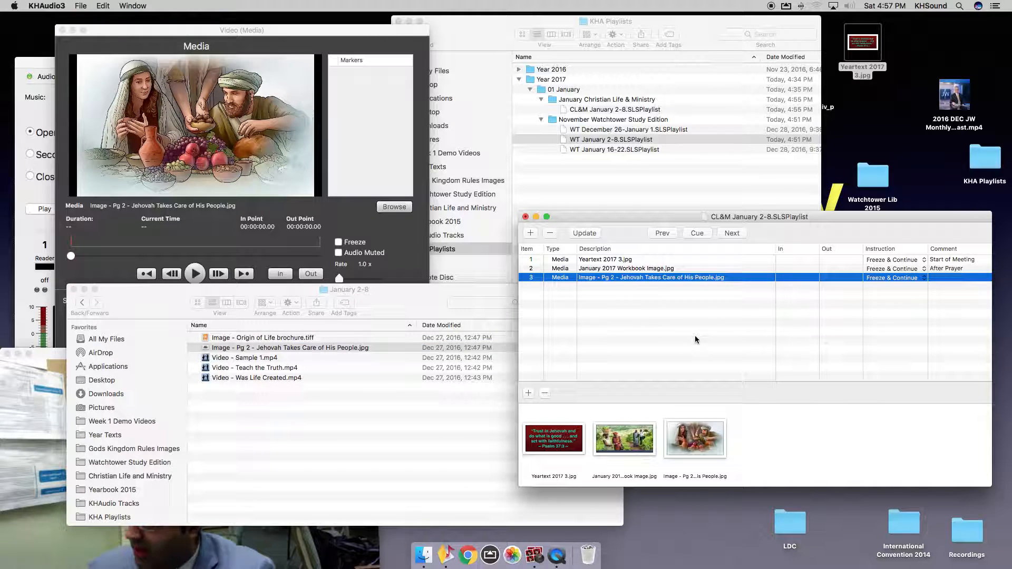
double_click(936, 279)
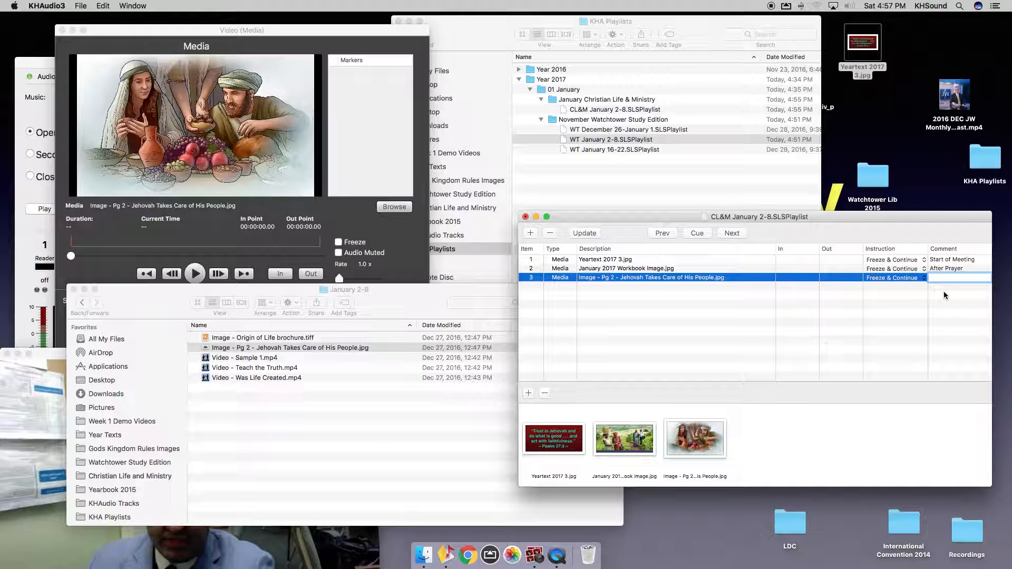
type("Treasures fr")
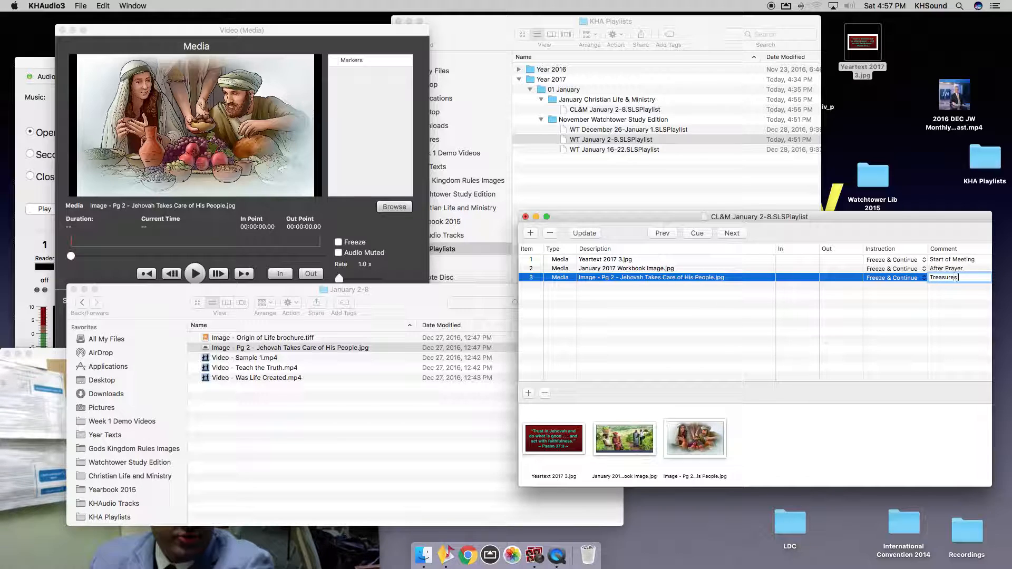
key("BackSpace")
key("BackSpace")
type("od's Word")
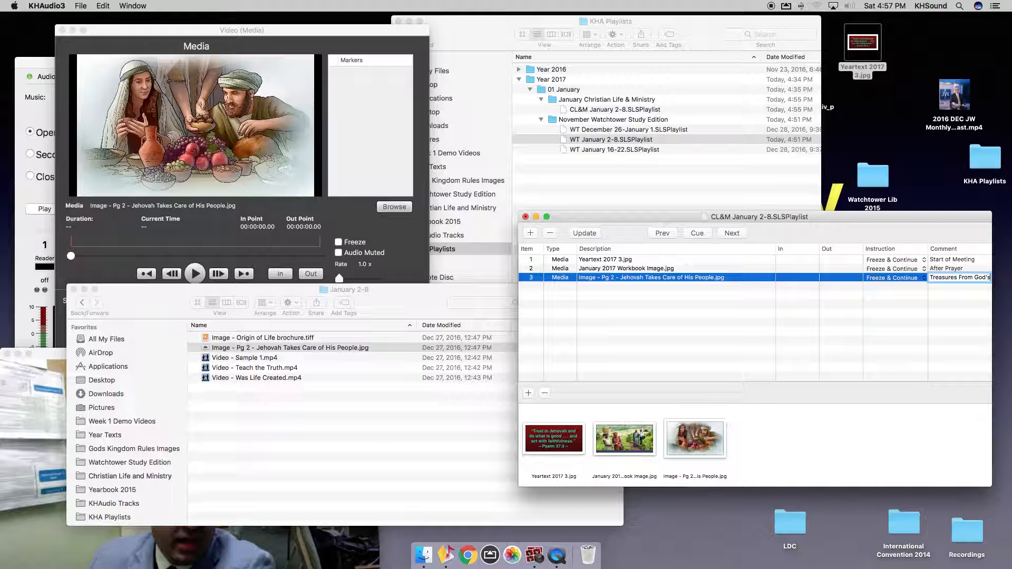
key("Return")
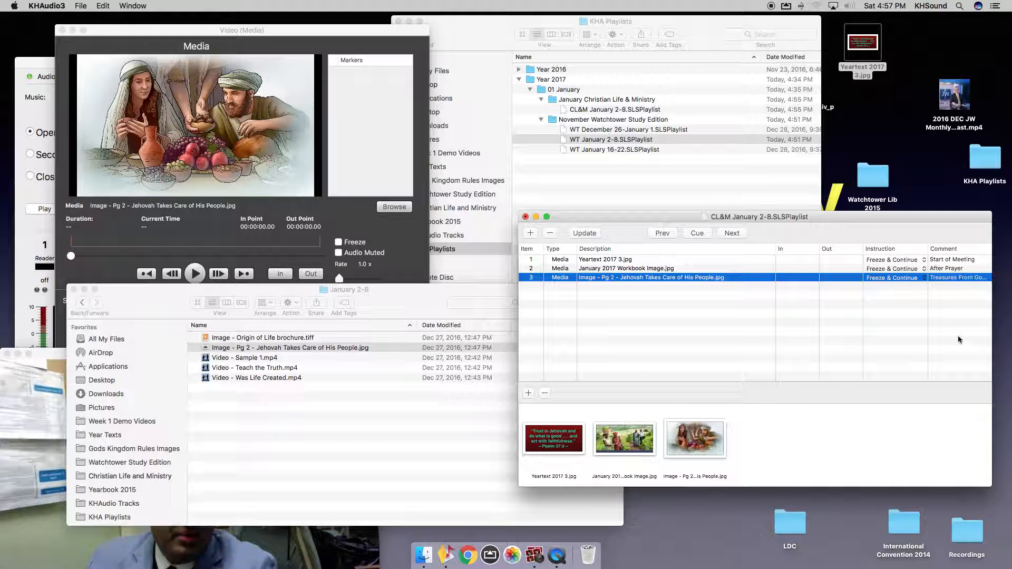
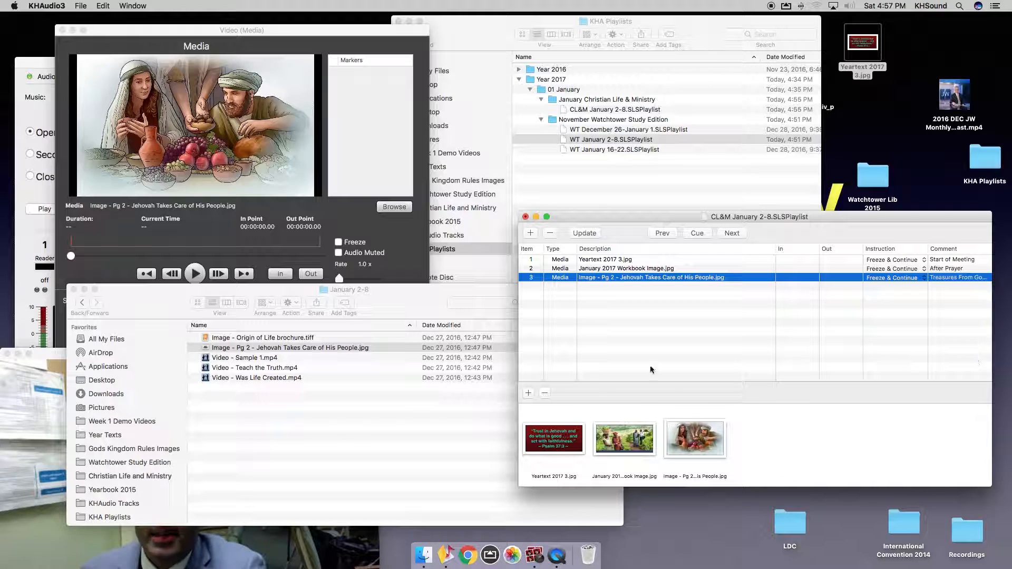
Go up to the 01 Jan 2017 folder and open CL&M 01 Jan 2017.pdf in Preview.
left_click(416, 426)
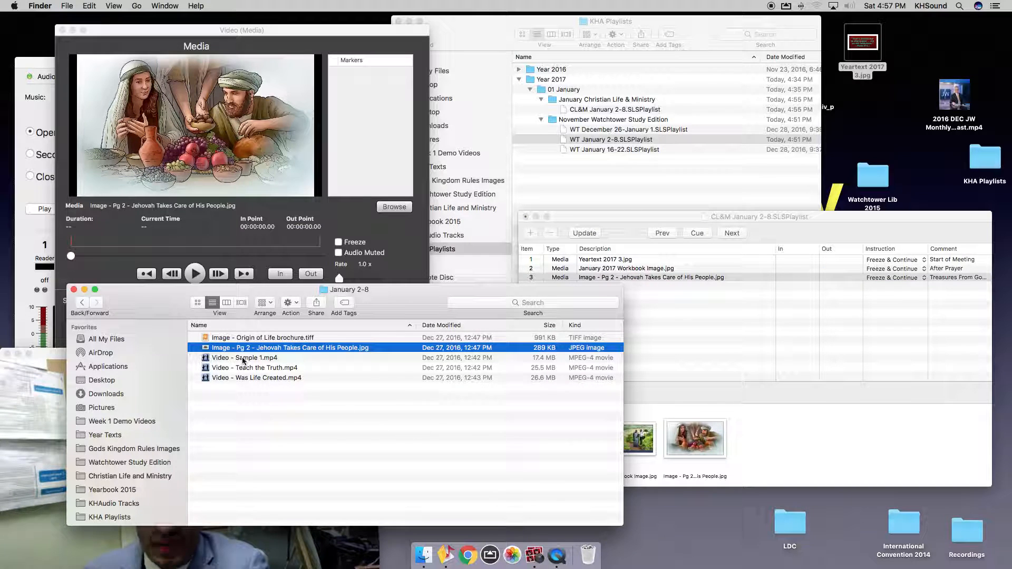
left_click(243, 359)
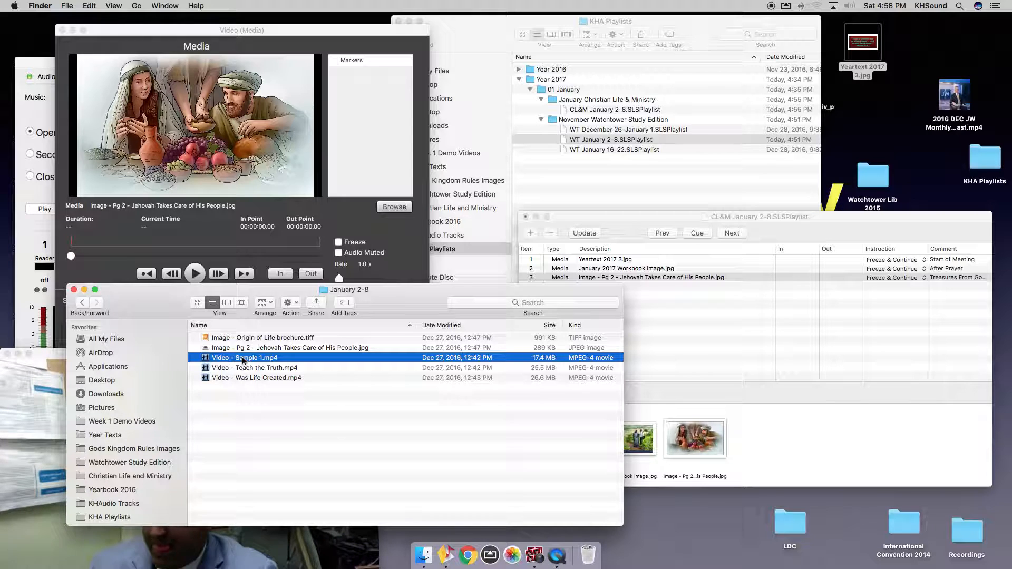
key("shift+Down")
key("shift+Down")
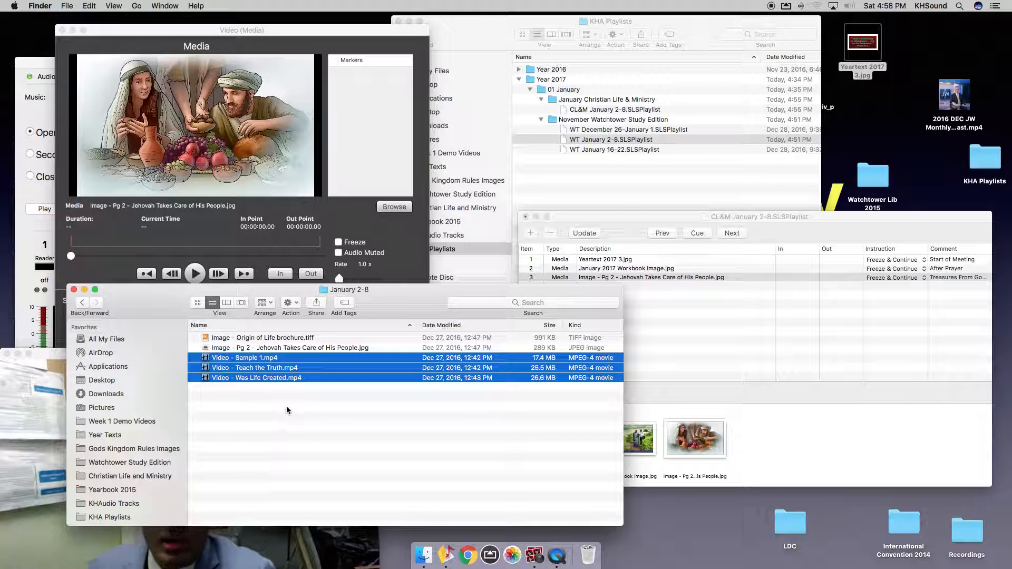
left_click(312, 450)
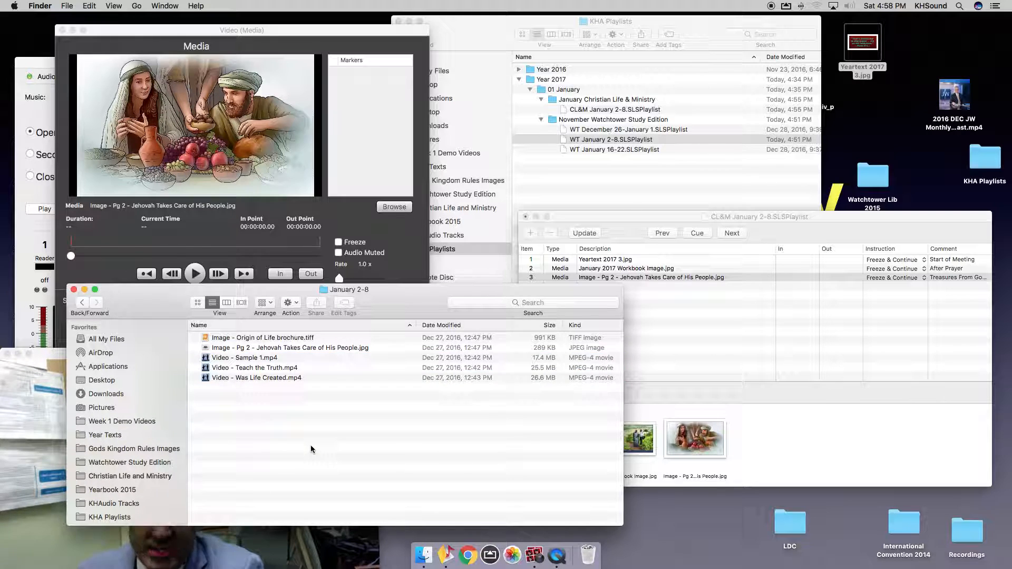
key("super+Up")
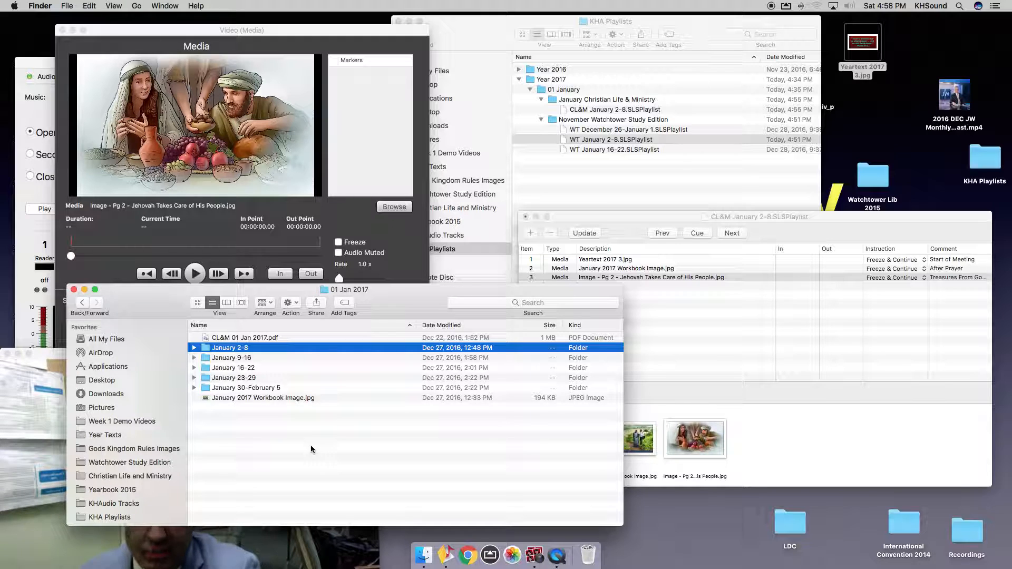
left_click(261, 339)
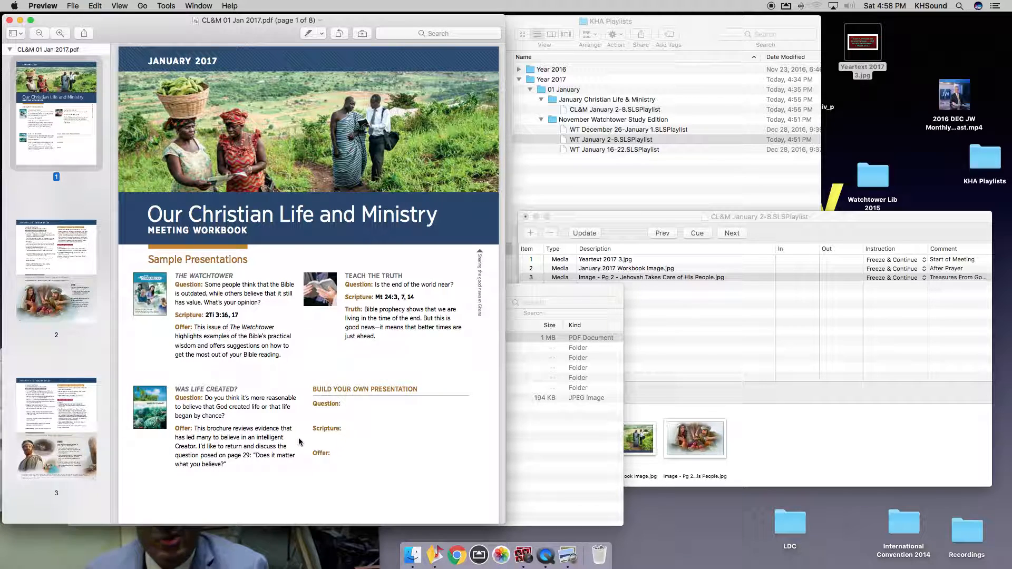
Zoom in on page 2 of the workbook to read the Apply Yourself to the Field Ministry section.
left_click(56, 273)
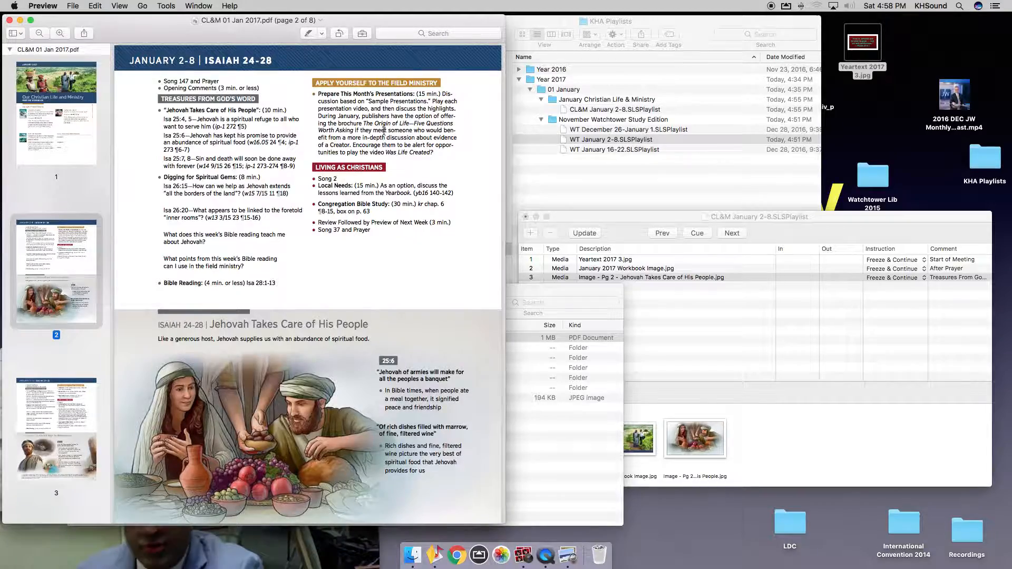
key("super+plus")
key("super+plus")
scroll(385, 142, "up", 10)
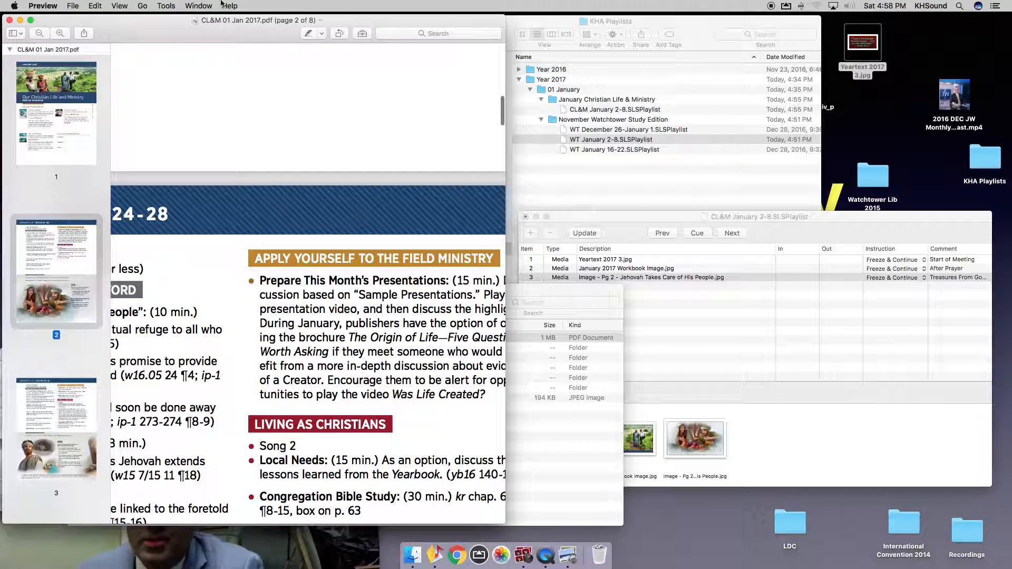
left_click(119, 7)
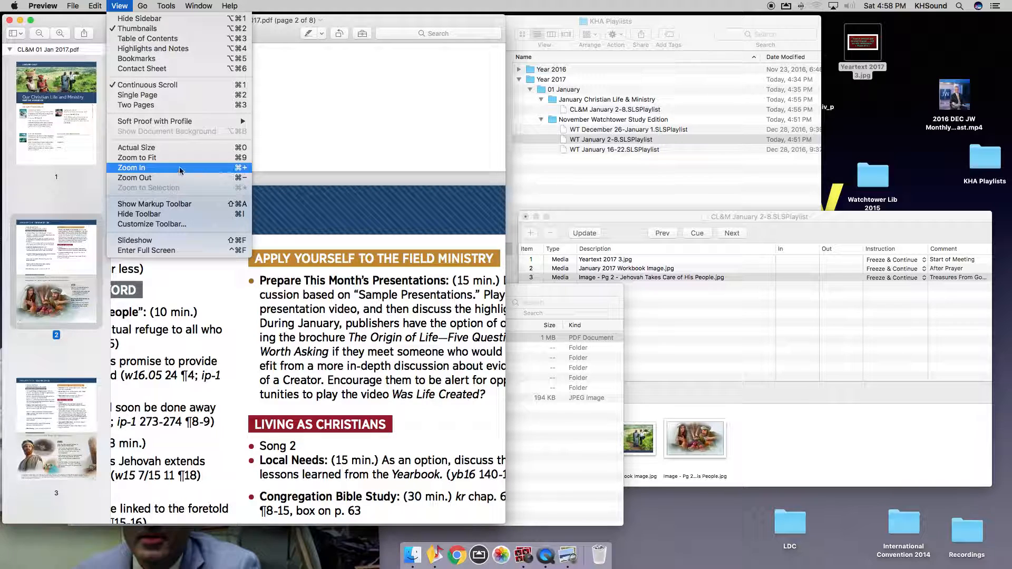
left_click(496, 398)
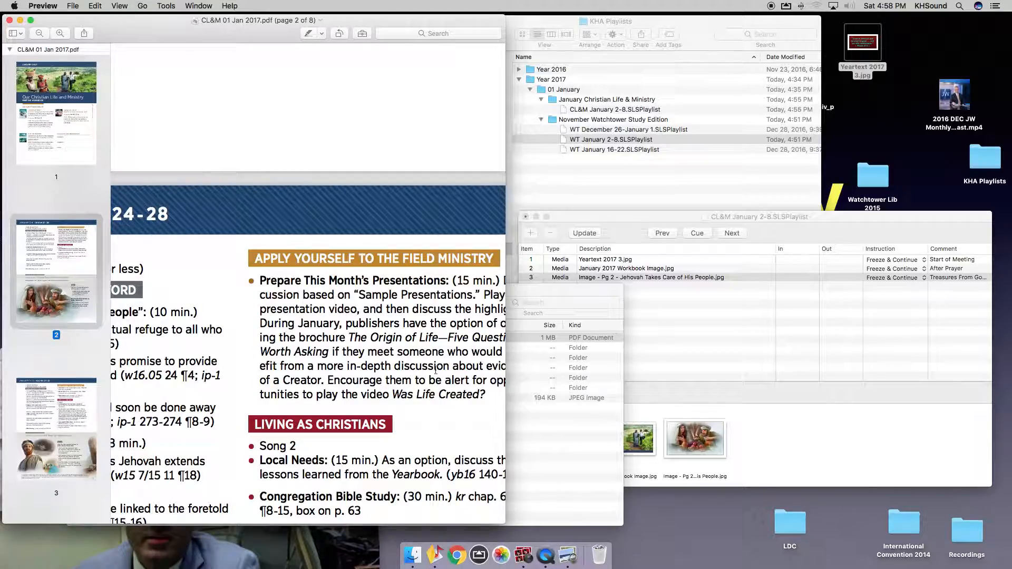
scroll(439, 374, "right", 4)
scroll(436, 370, "up", 3)
scroll(435, 369, "down", 5)
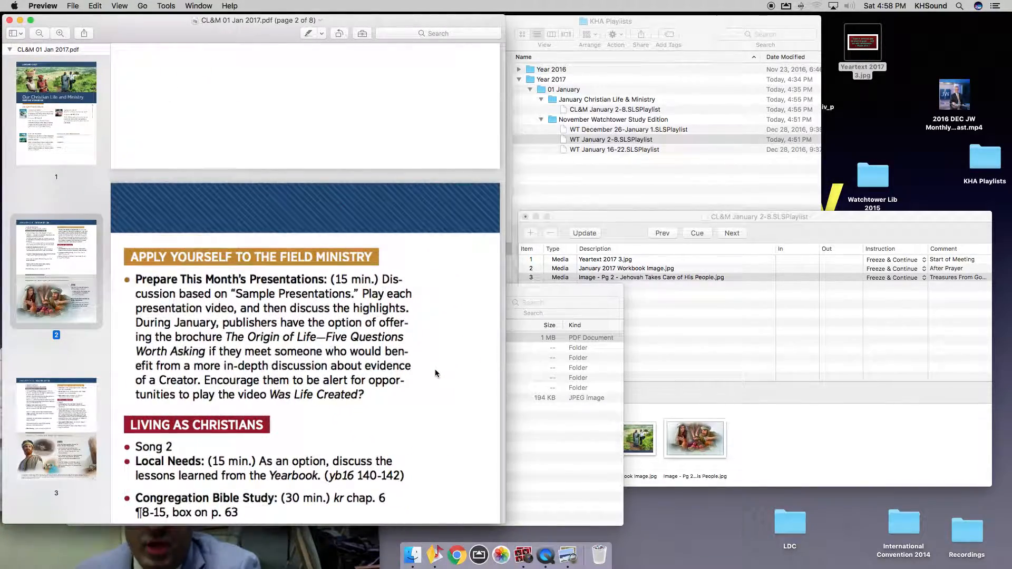
scroll(324, 330, "left", 1)
scroll(325, 332, "up", 1)
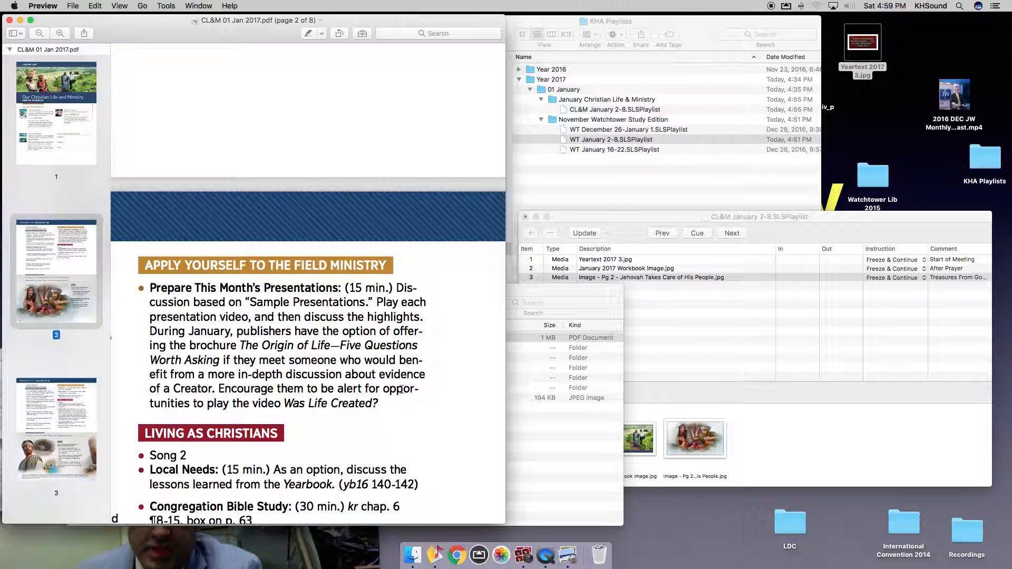
Review page 1's Sample Presentations, then bring the 01 Jan 2017 Finder window forward.
left_click(68, 140)
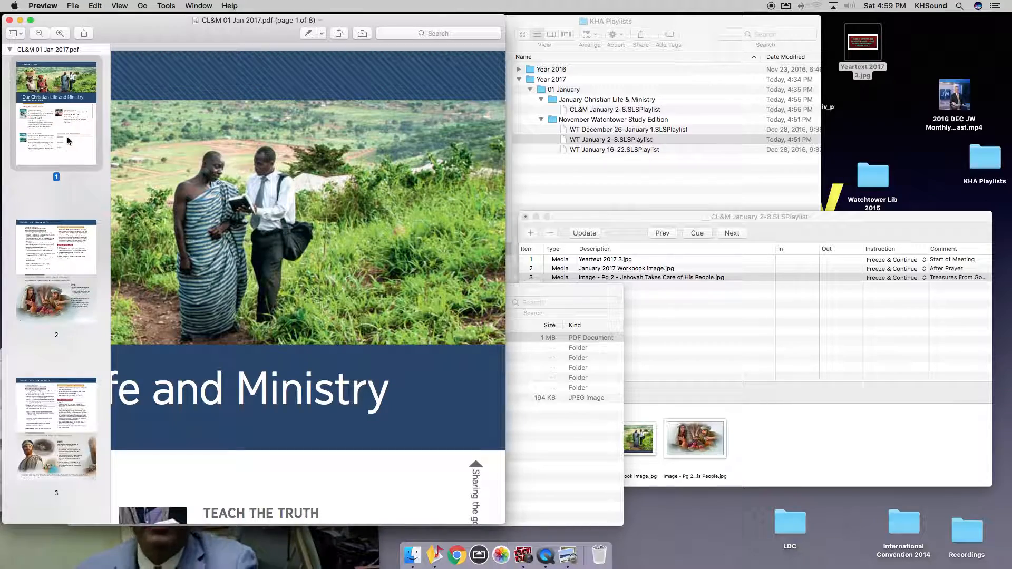
scroll(276, 231, "down", 3)
scroll(276, 232, "left", 6)
scroll(276, 232, "down", 3)
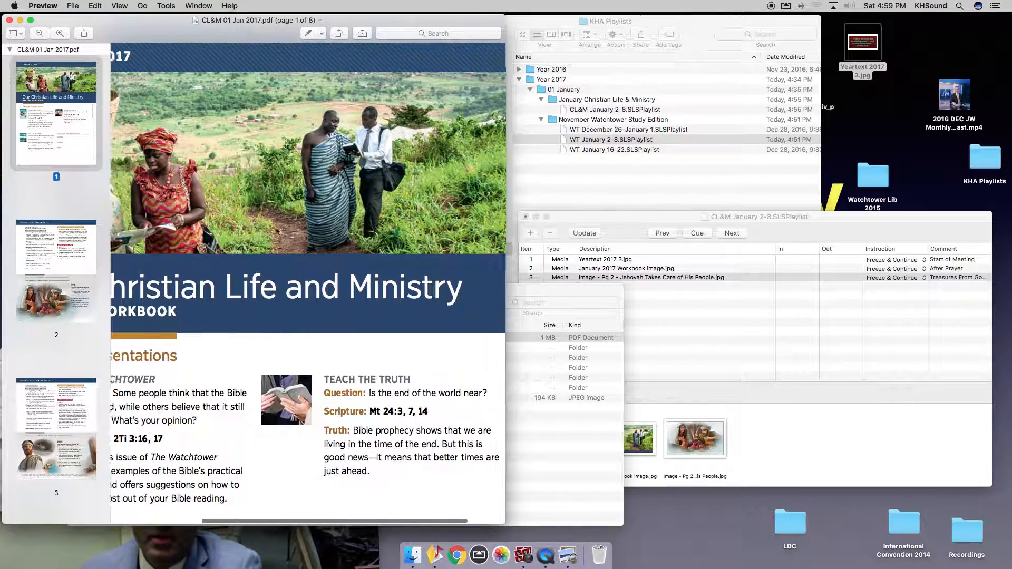
scroll(342, 291, "down", 10)
scroll(342, 291, "left", 2)
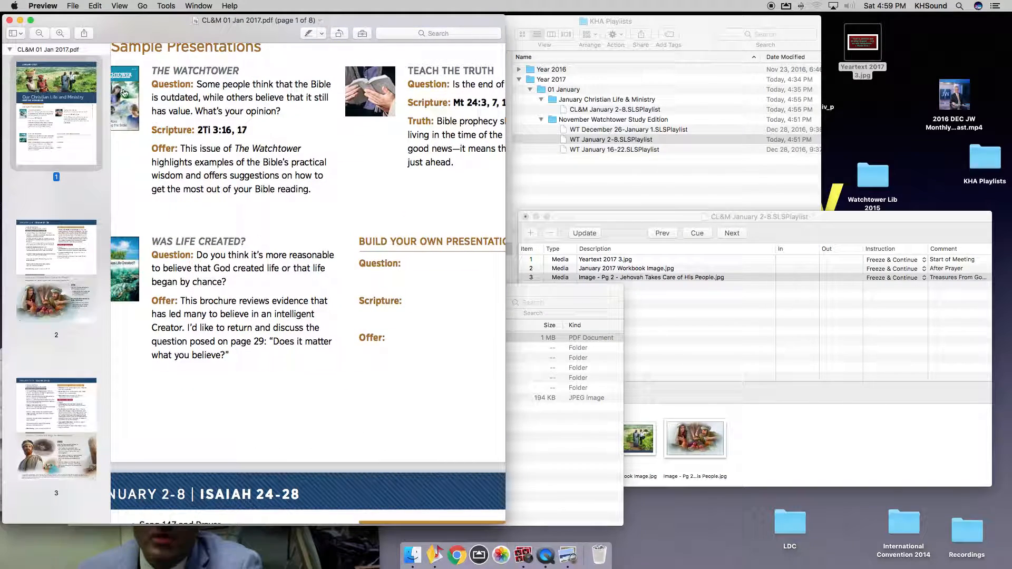
scroll(234, 149, "up", 2)
scroll(233, 148, "left", 1)
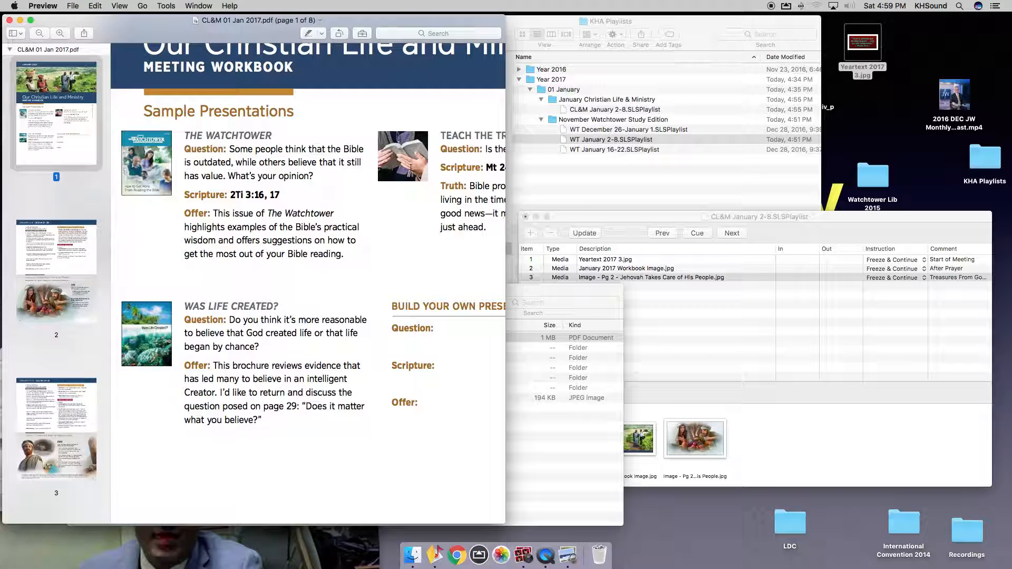
scroll(238, 178, "right", 3)
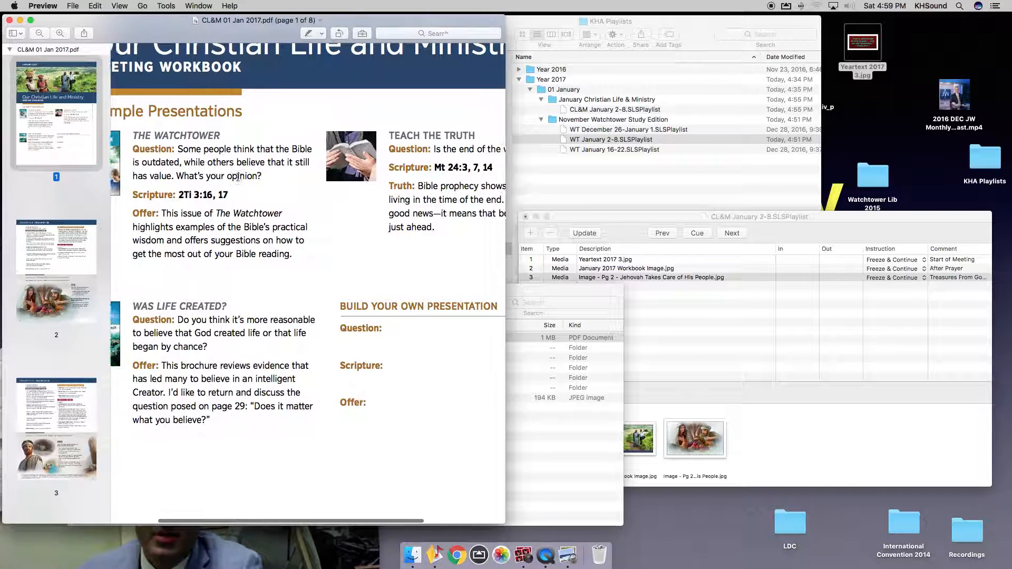
scroll(179, 317, "left", 3)
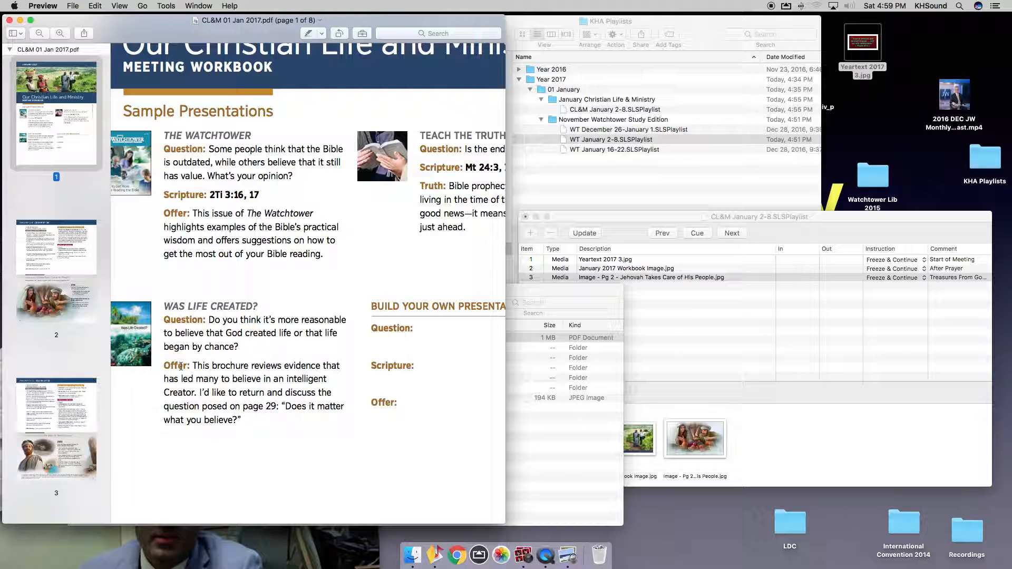
left_click(540, 445)
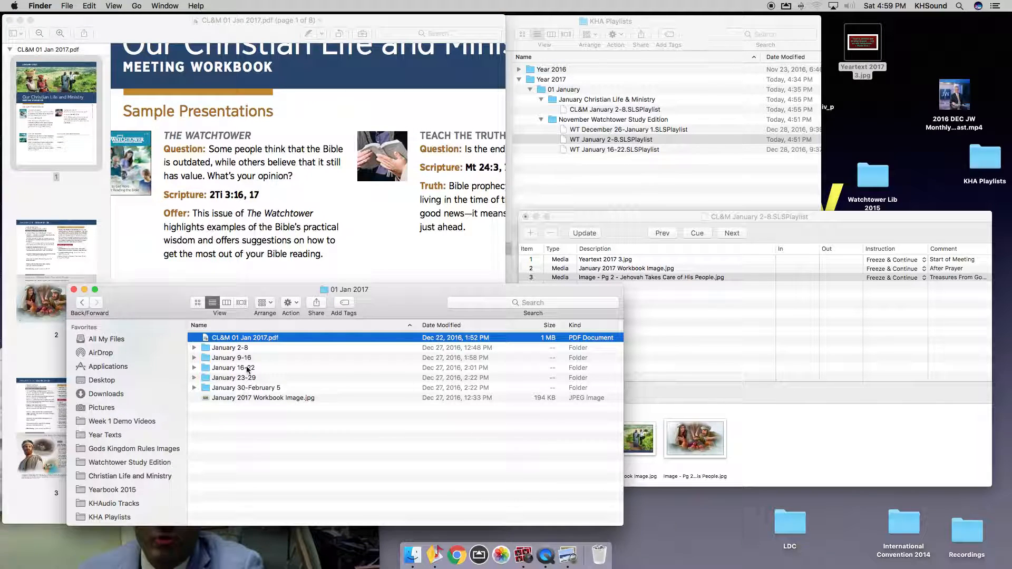
Add Video - Sample 1.mp4 and the two following videos from January 2-8 as playlist items 4–6.
double_click(228, 348)
left_click(255, 359)
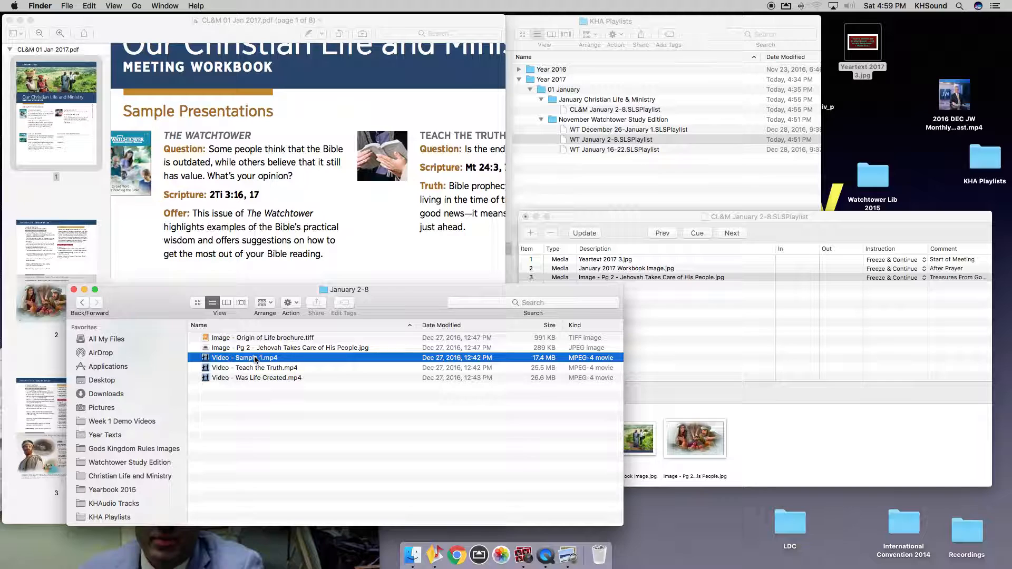
key("shift+Down")
key("shift+Down")
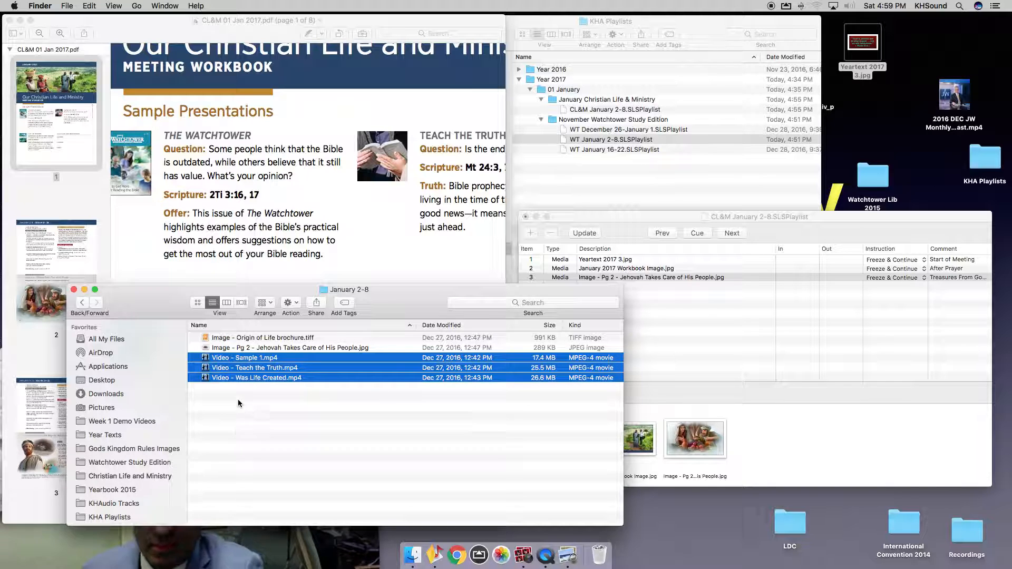
left_click_drag(239, 369, 729, 348)
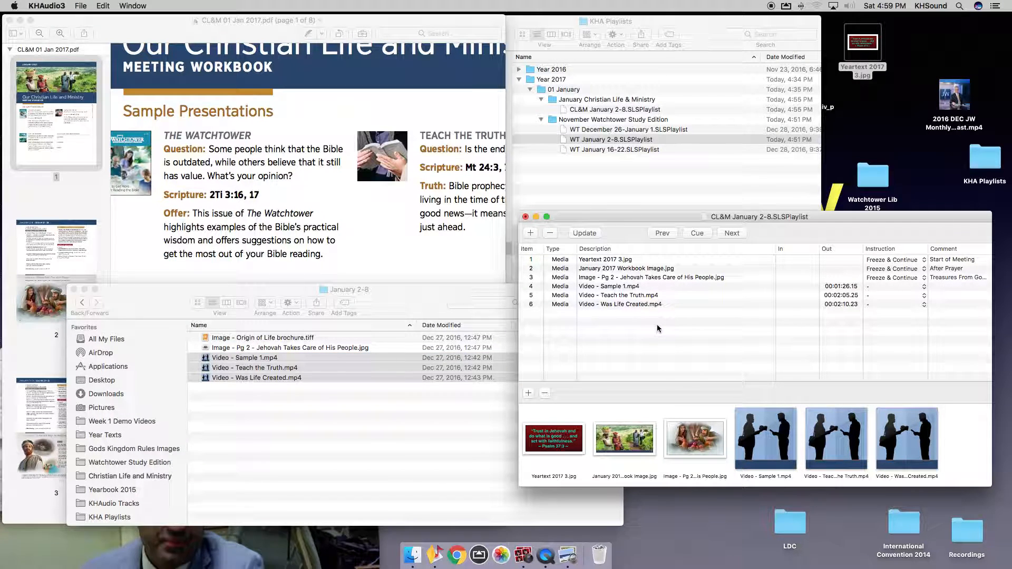
Comment playlist item 4 'Apply Yourself to the Field Ministry'.
double_click(936, 288)
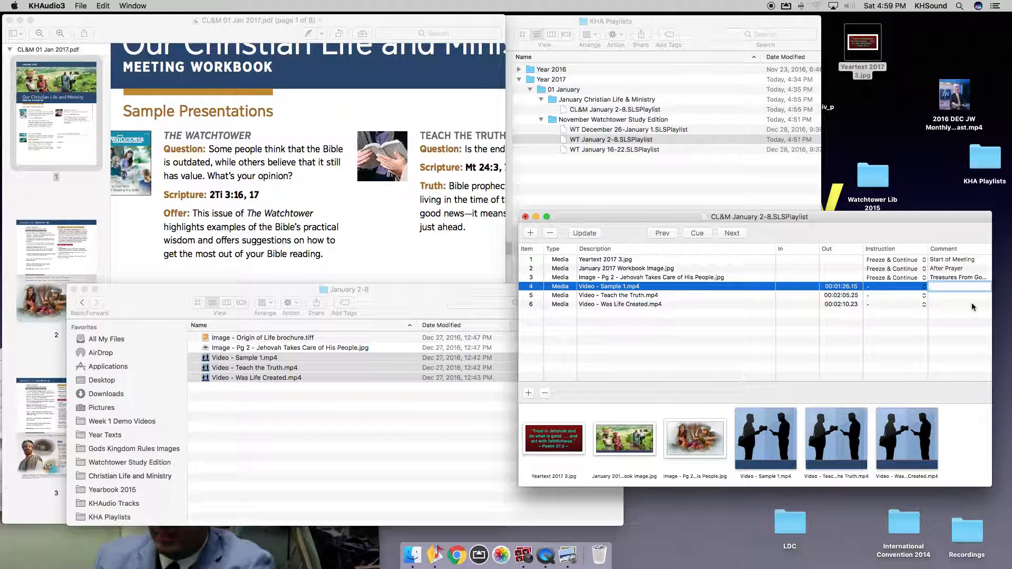
type("Apply Yours")
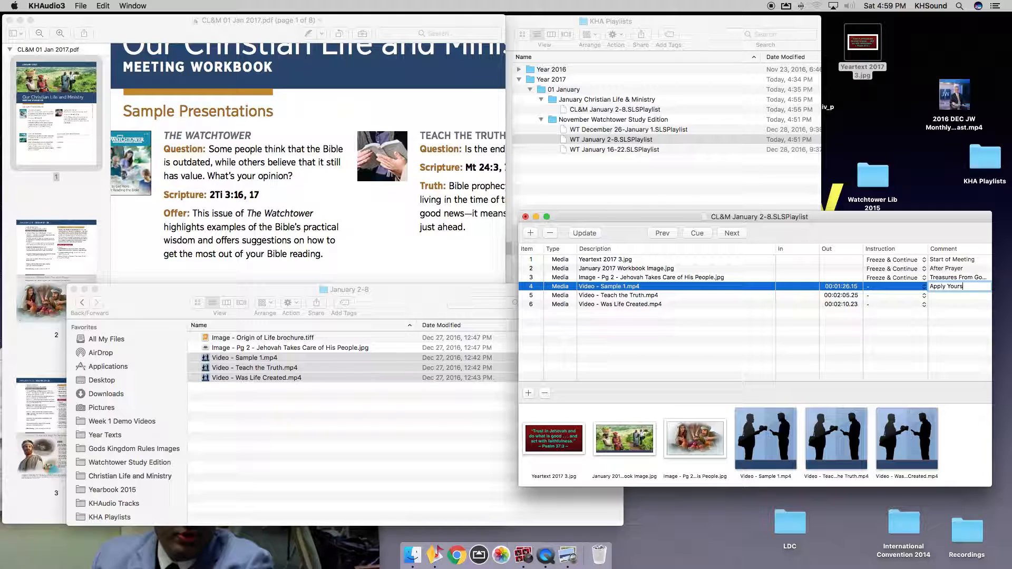
type("elf to t")
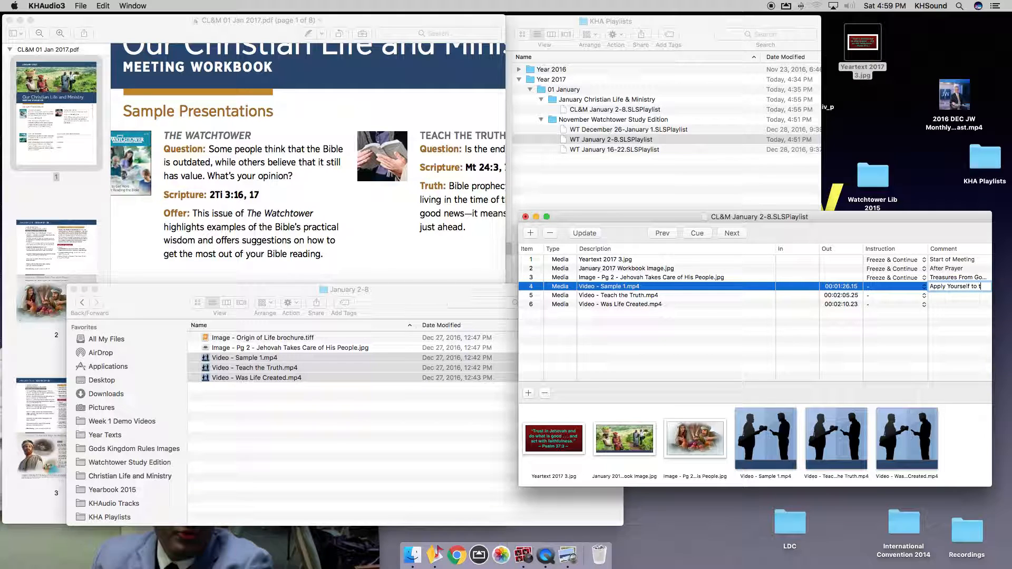
type("he Field Ministry")
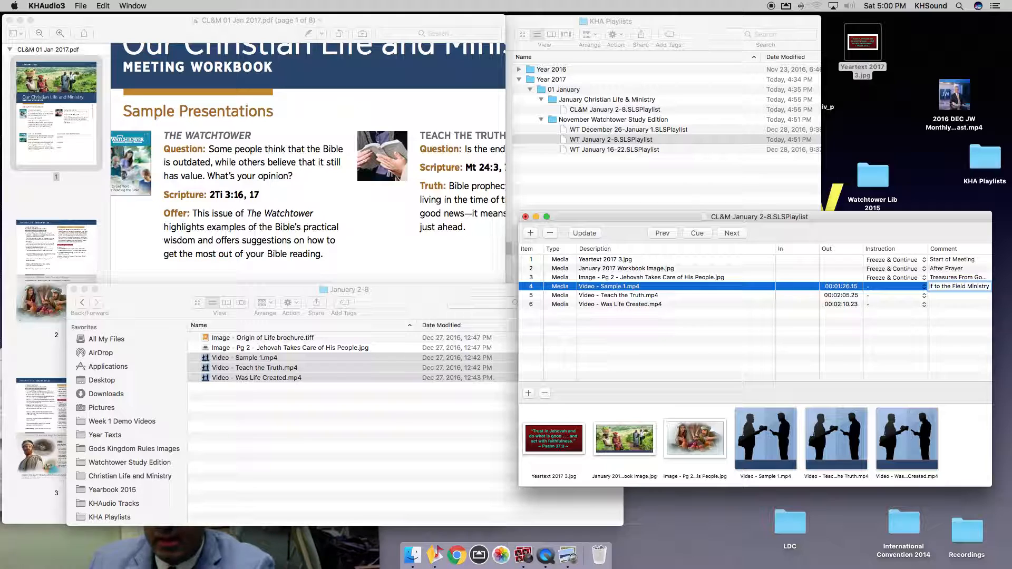
key("BackSpace")
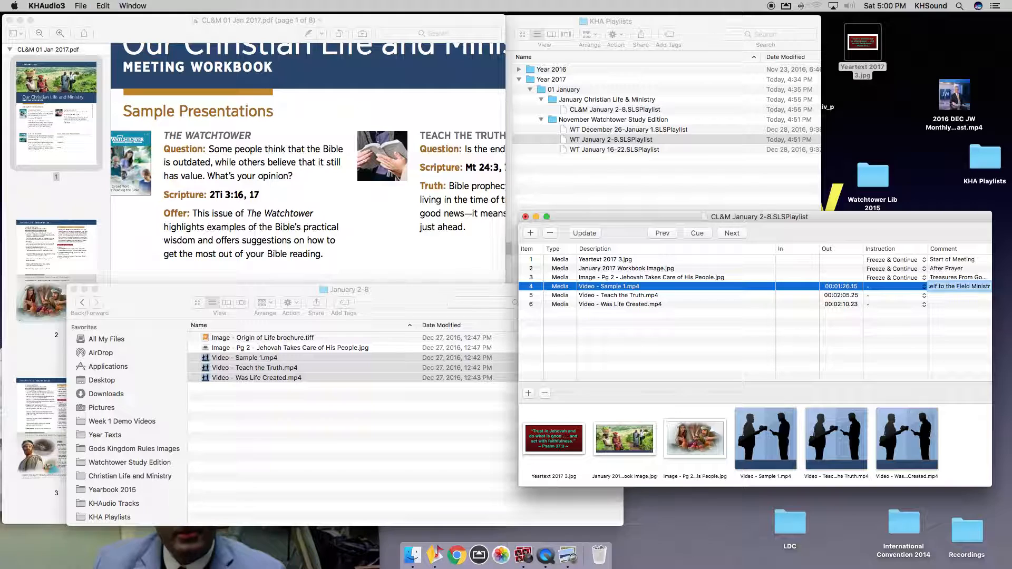
Paste the same comment into rows 5 and 6 and save the playlist.
double_click(942, 295)
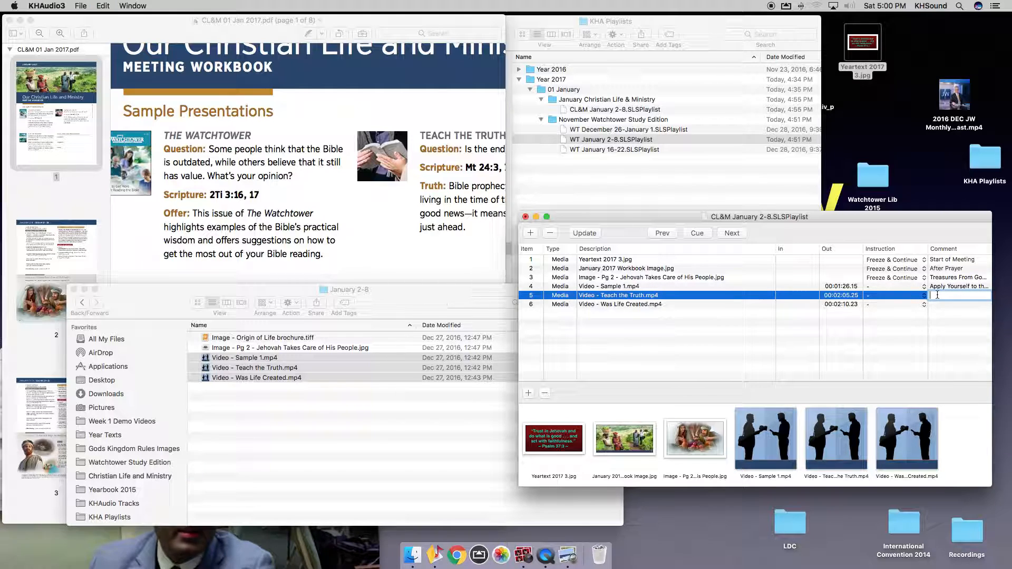
key("super+v")
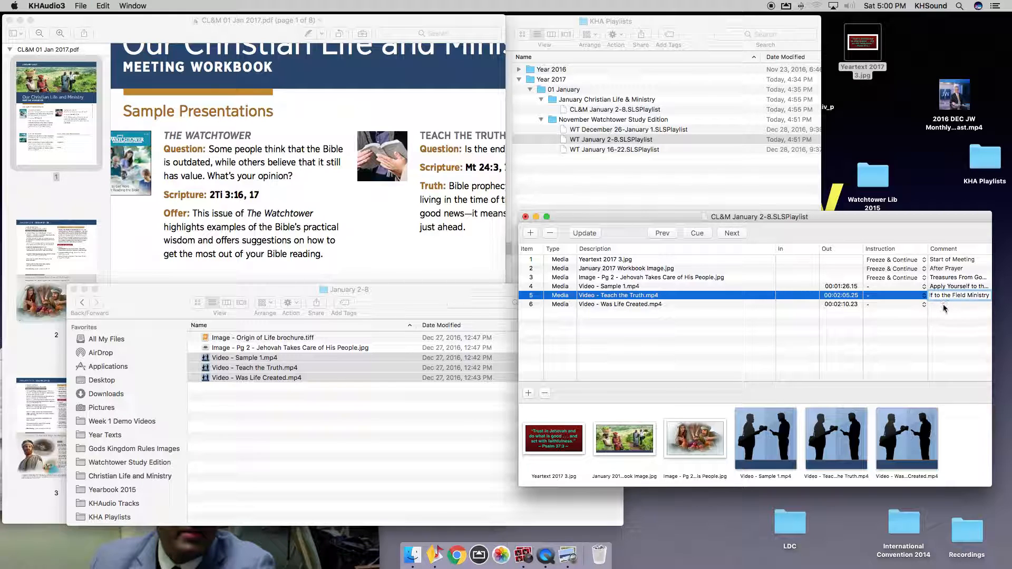
key("Return")
key("super+v")
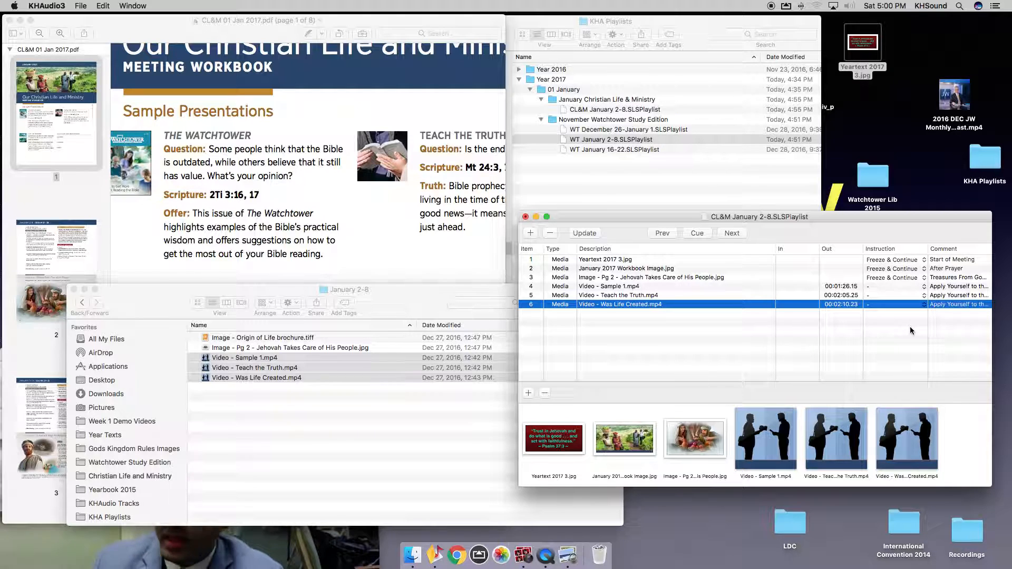
key("super+s")
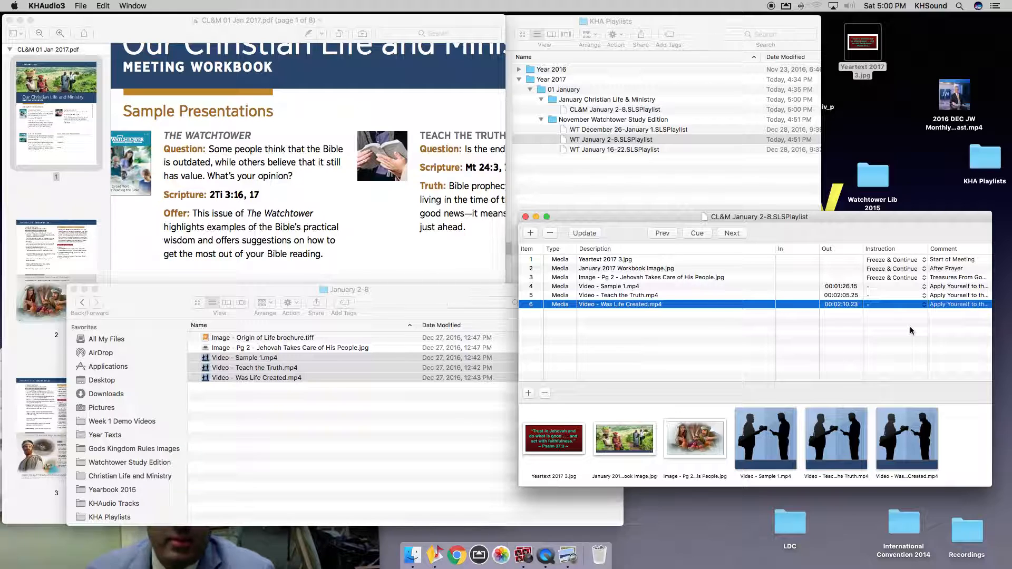
double_click(954, 304)
left_click(943, 305)
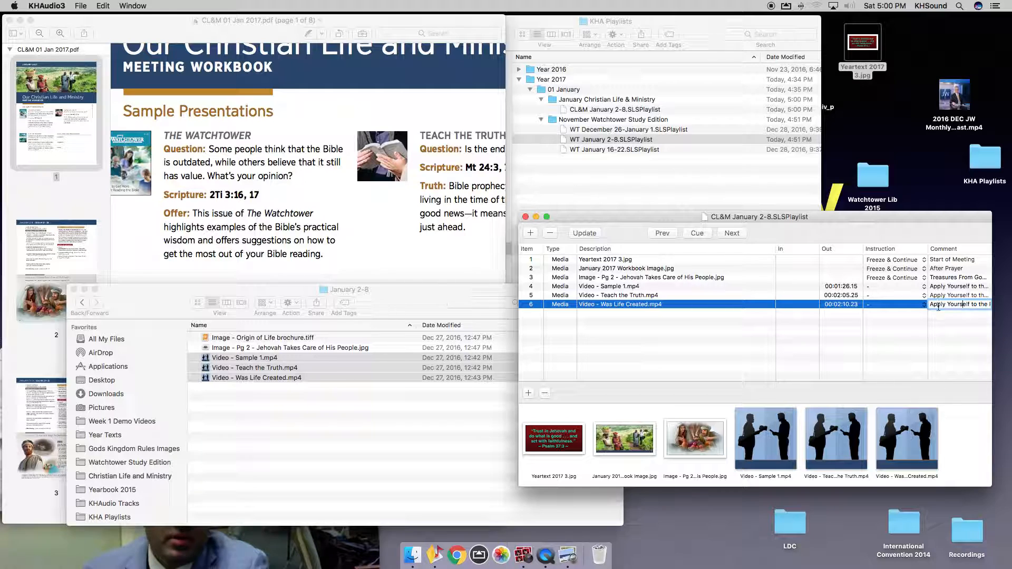
left_click(945, 306)
double_click(944, 306)
left_click(953, 305)
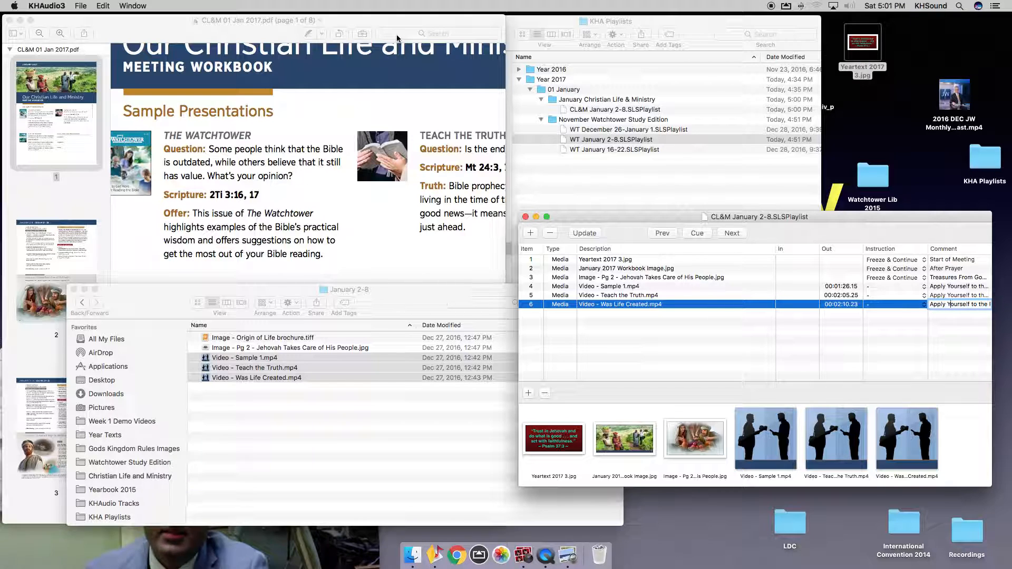
left_click(103, 5)
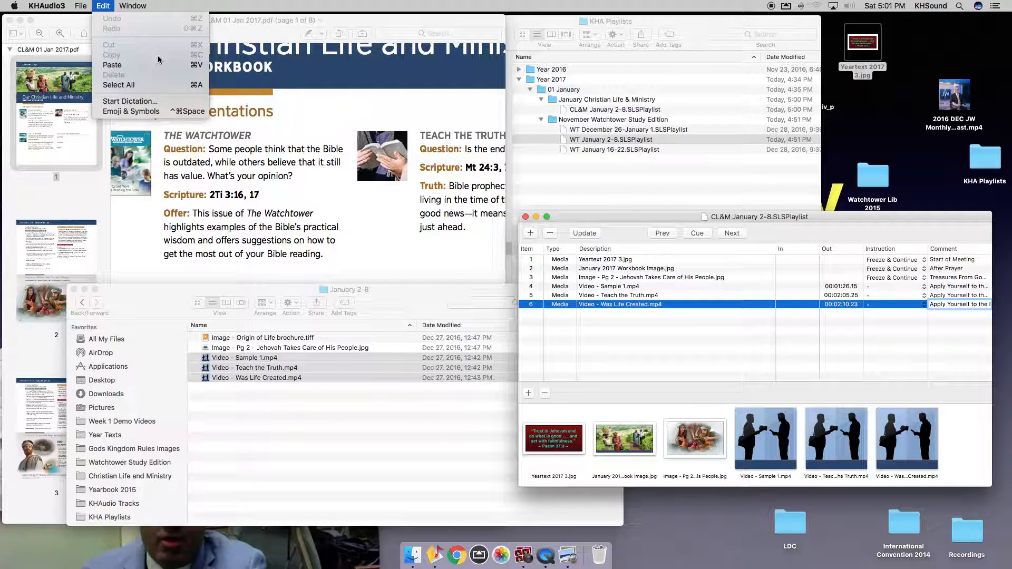
left_click(174, 86)
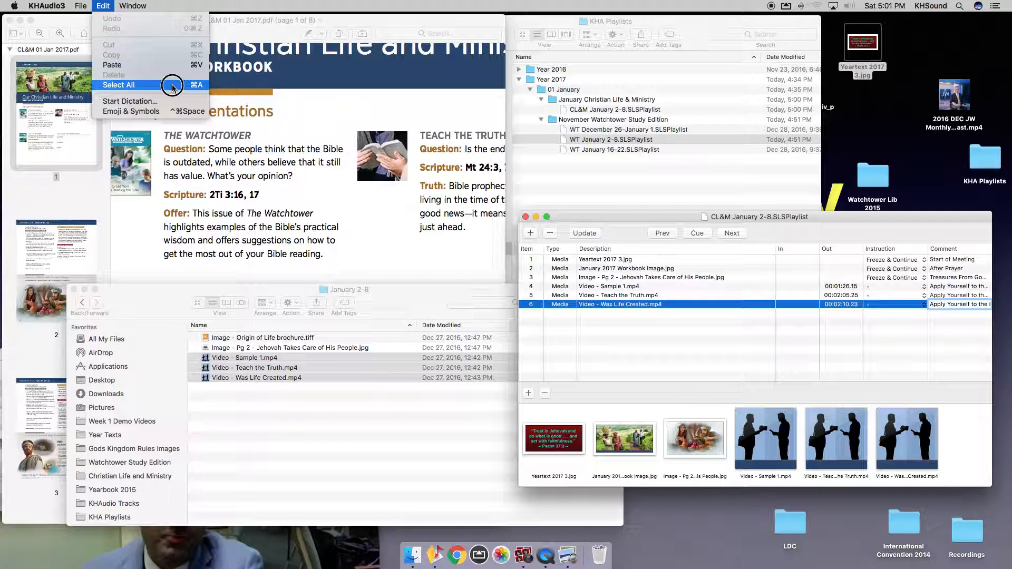
left_click(818, 338)
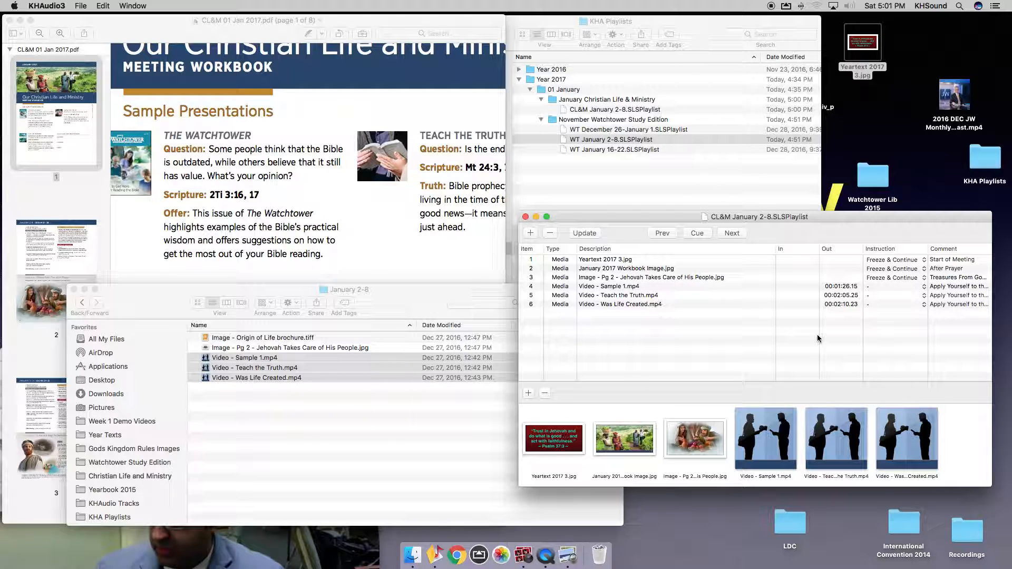
Add 'Image - Origin of Life brochure.tiff' to the playlist as item 7.
left_click(309, 458)
left_click(300, 453)
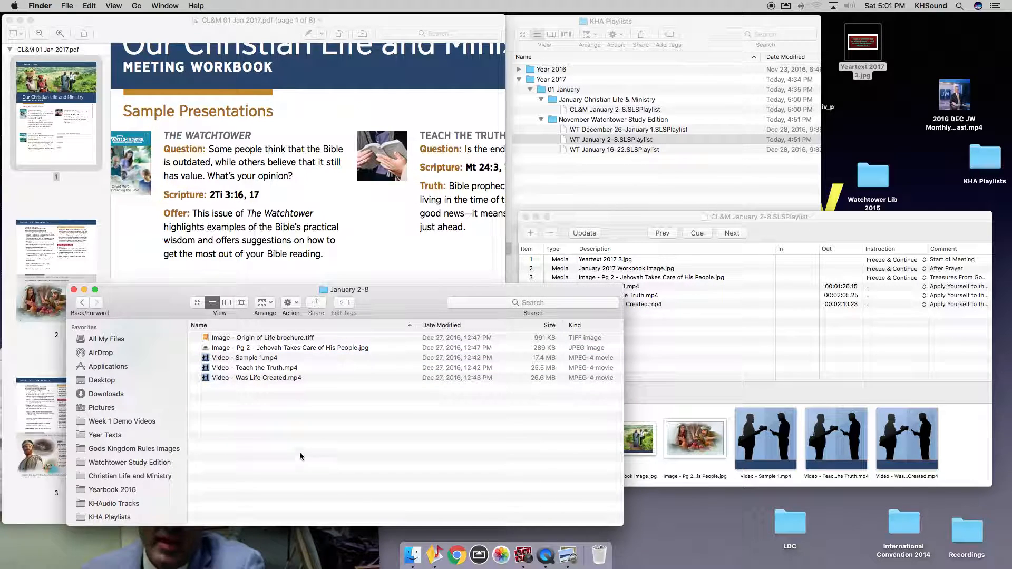
left_click(261, 340)
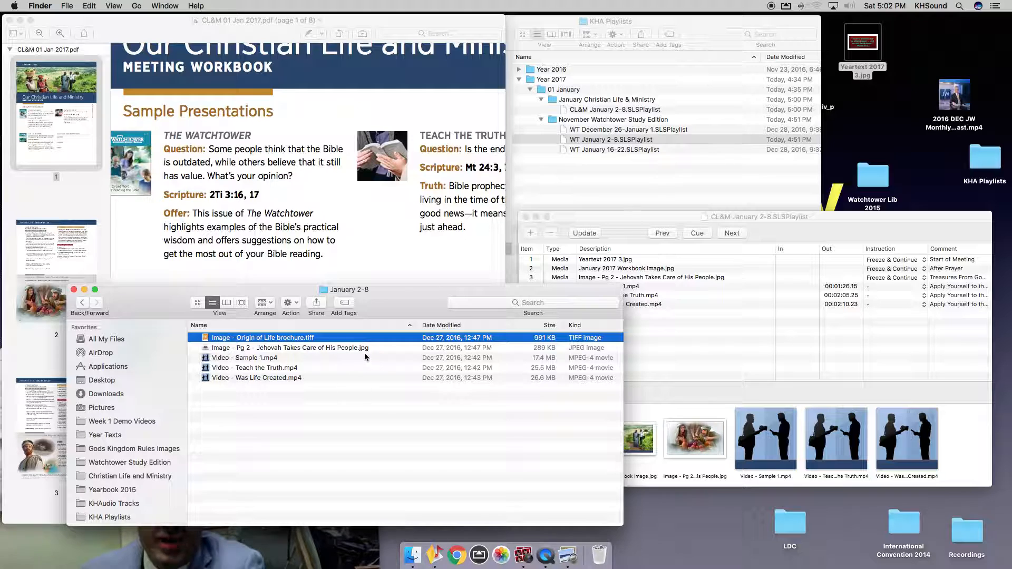
left_click(377, 349)
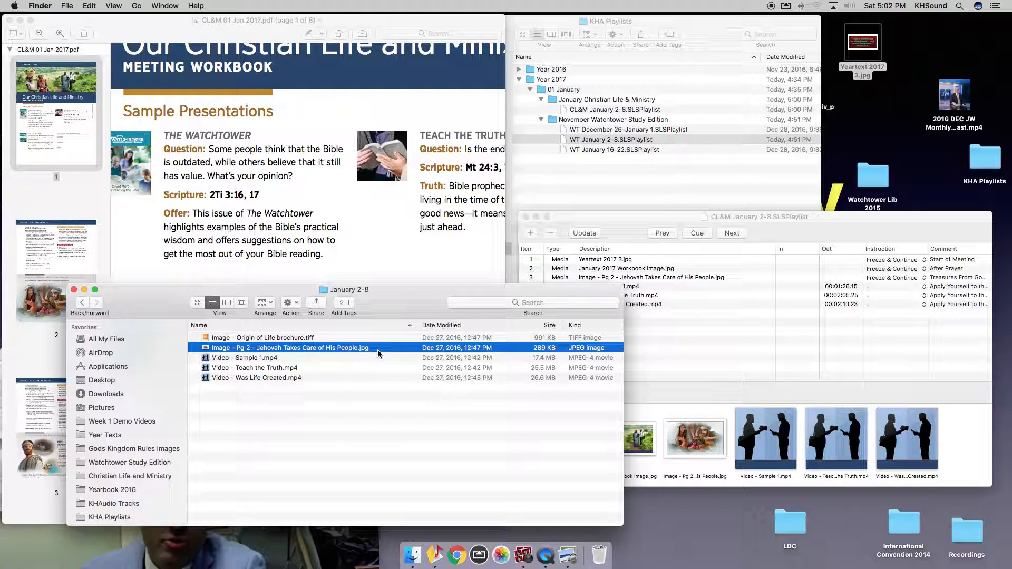
left_click(289, 339)
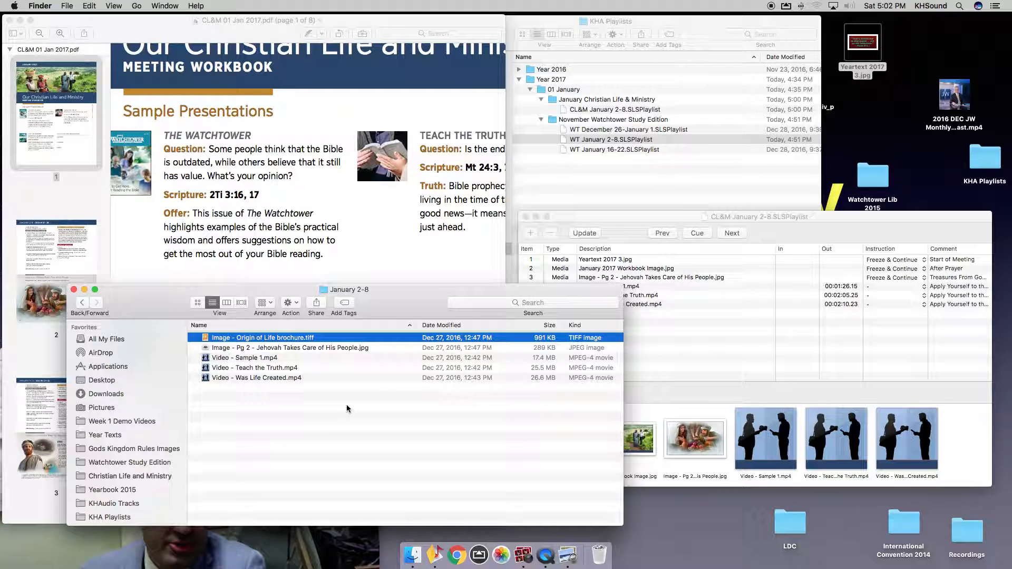
left_click(785, 372)
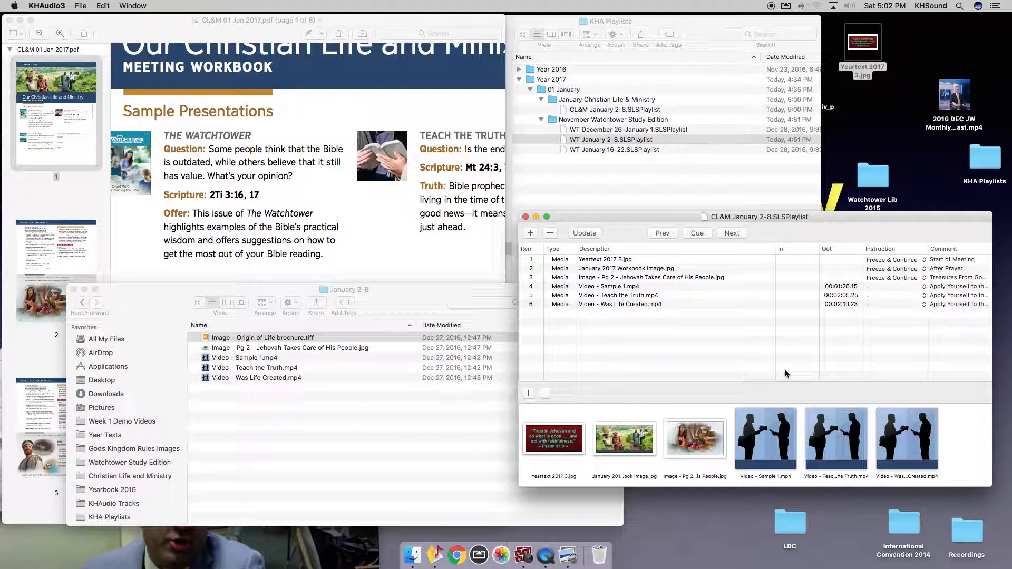
left_click_drag(237, 339, 591, 327)
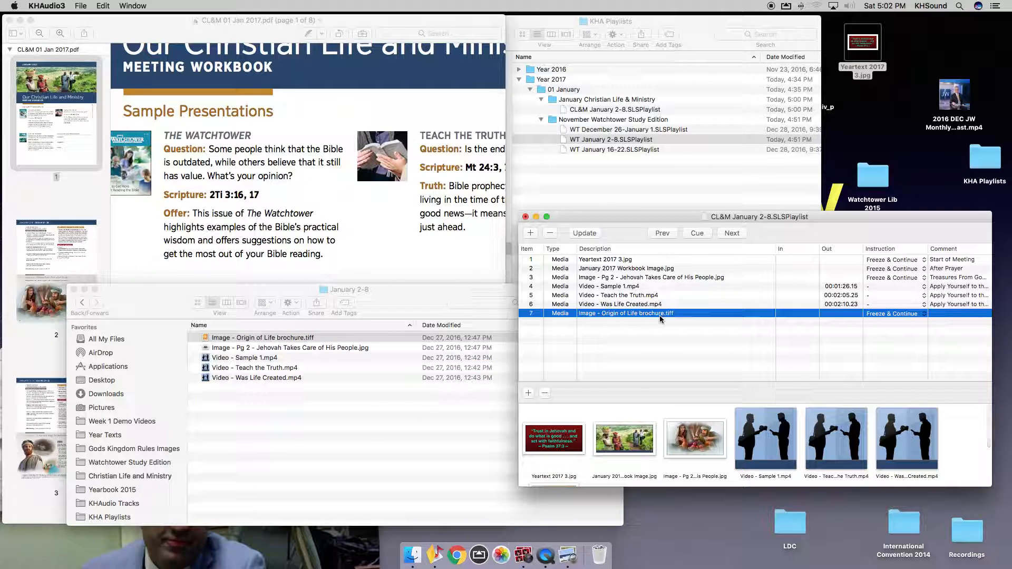
Comment item 7 'Living as Christians' and save the playlist.
left_click(611, 261)
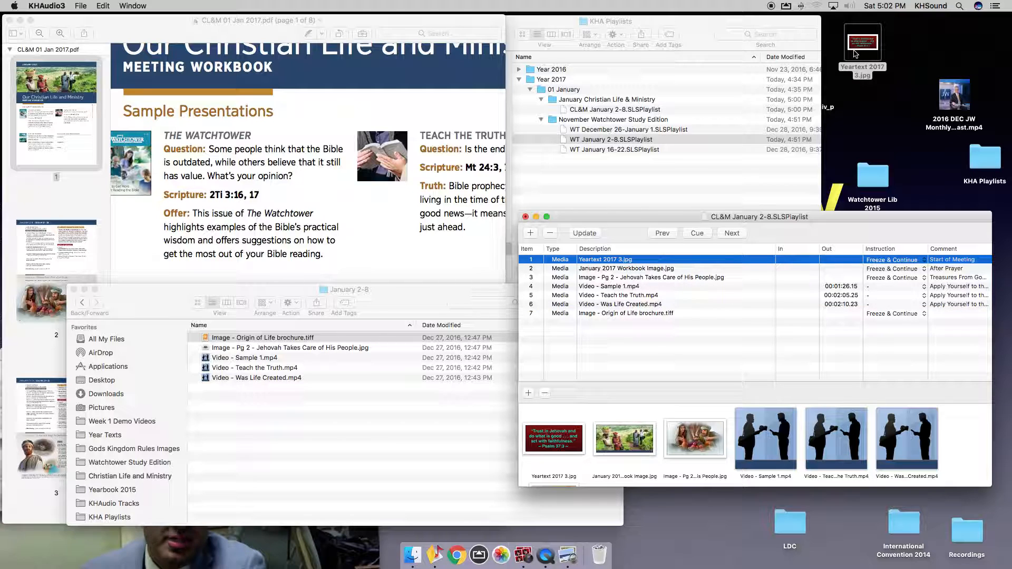
left_click(717, 334)
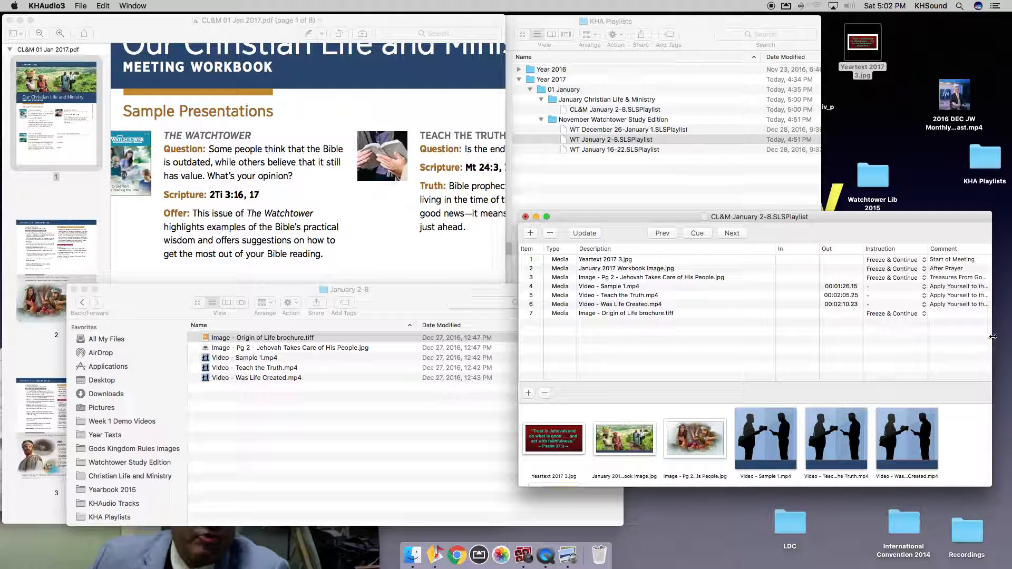
double_click(962, 315)
type("Living as C")
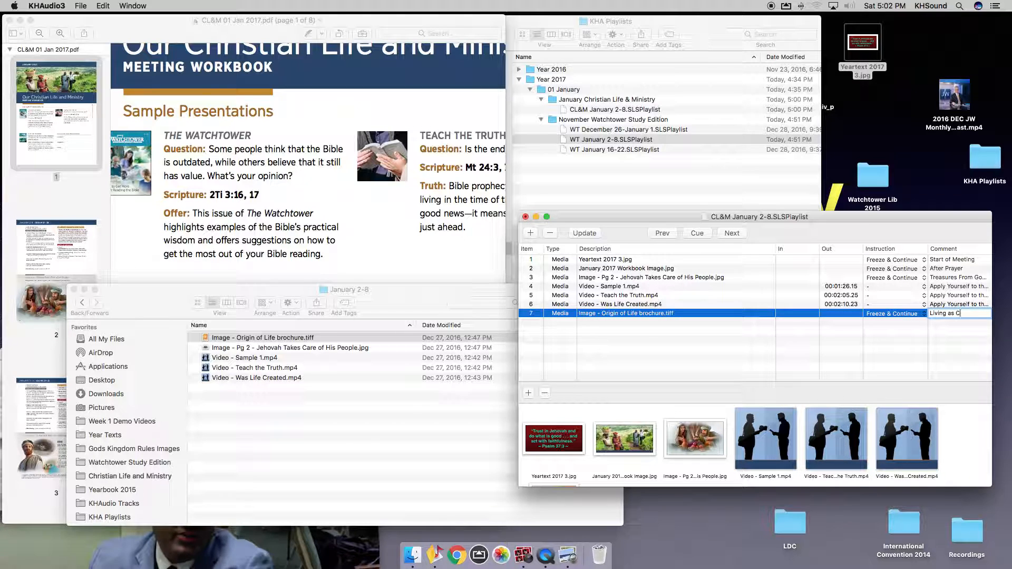
type("hristians")
key("Return")
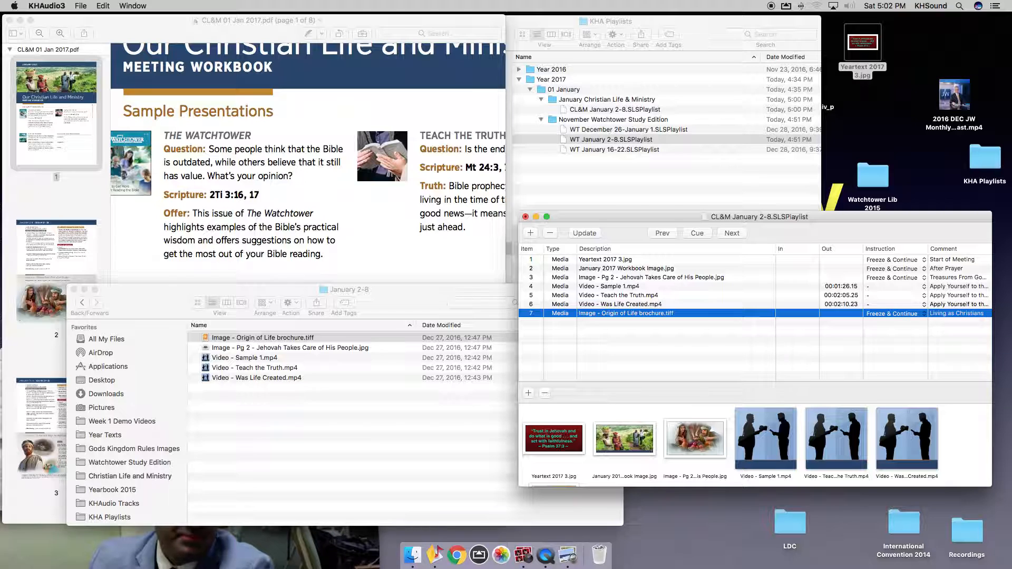
key("super+s")
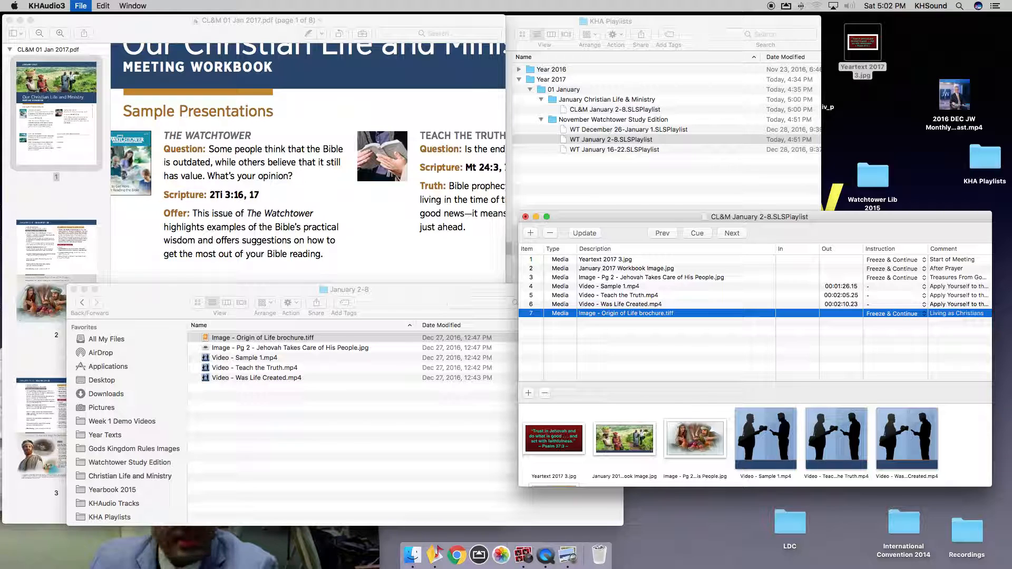
Deselect playlist item 7, then open the Gods Kingdom Rules Images folder in Finder.
left_click(359, 472)
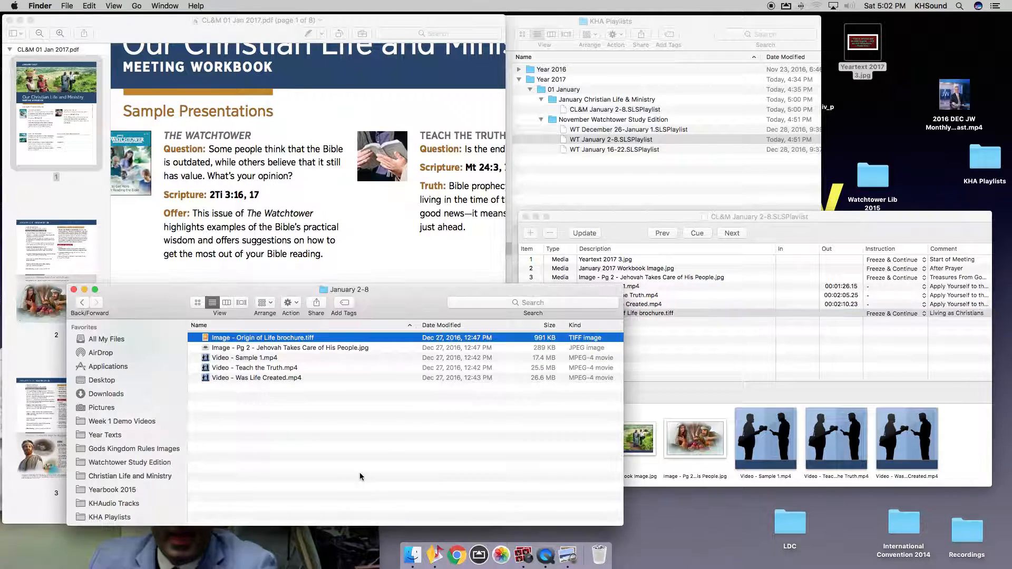
left_click(747, 352)
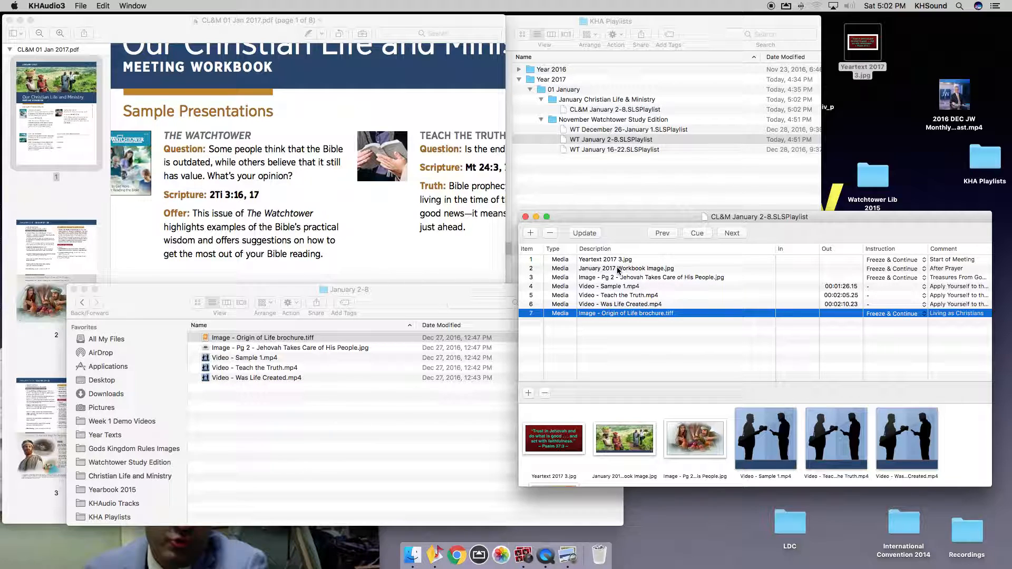
left_click(608, 346)
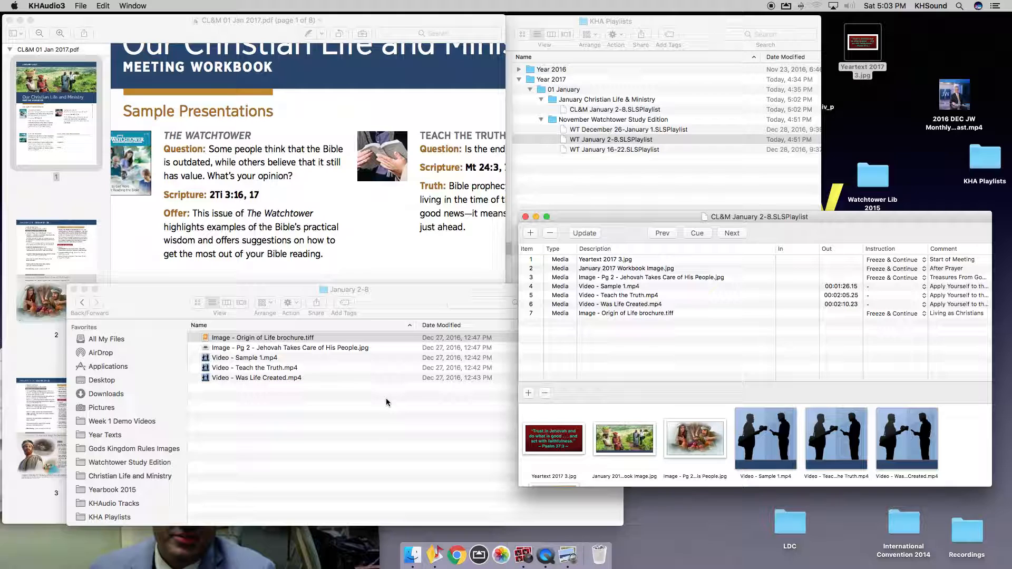
left_click(245, 428)
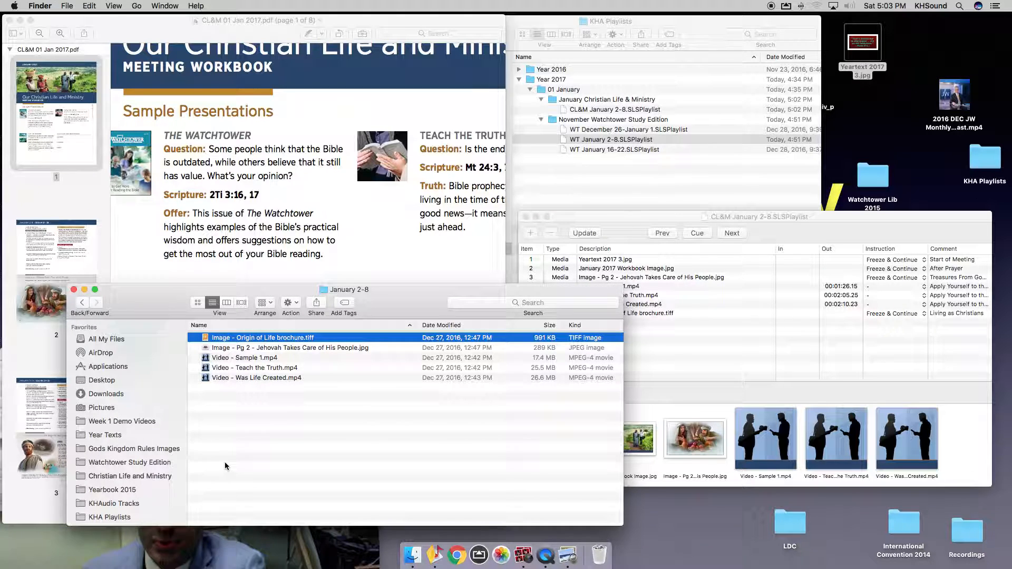
left_click(108, 449)
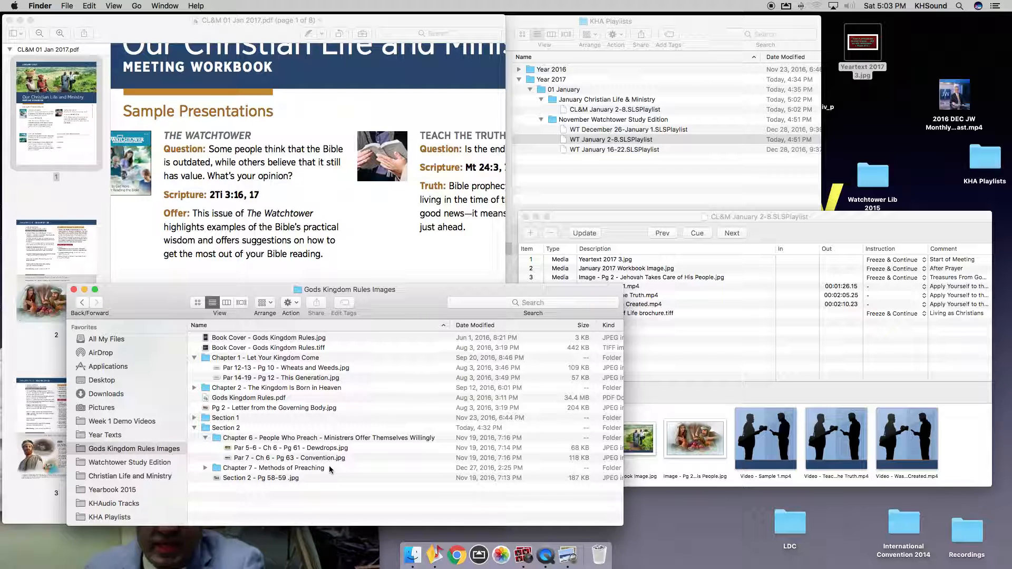
left_click(292, 337)
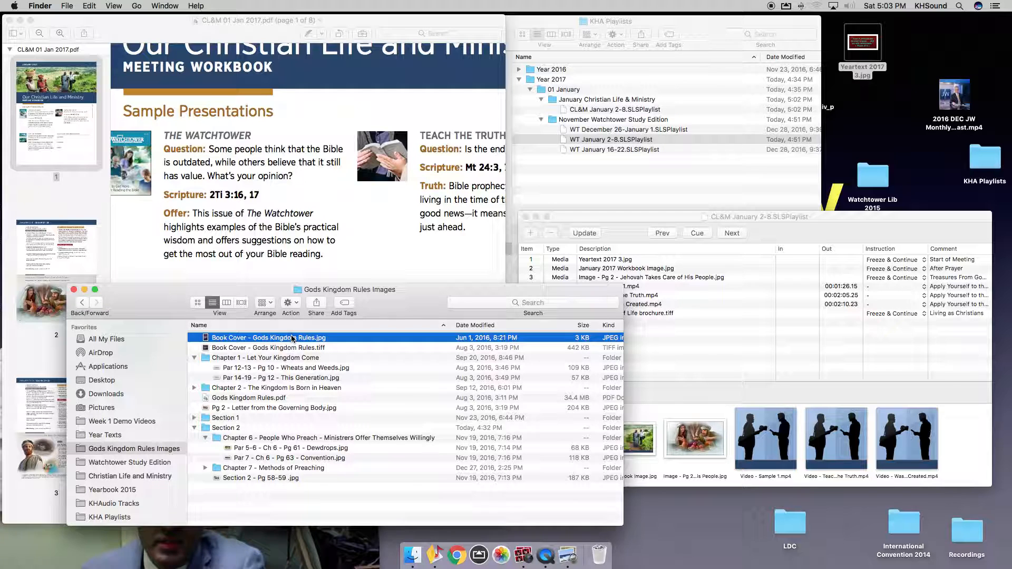
left_click(312, 349)
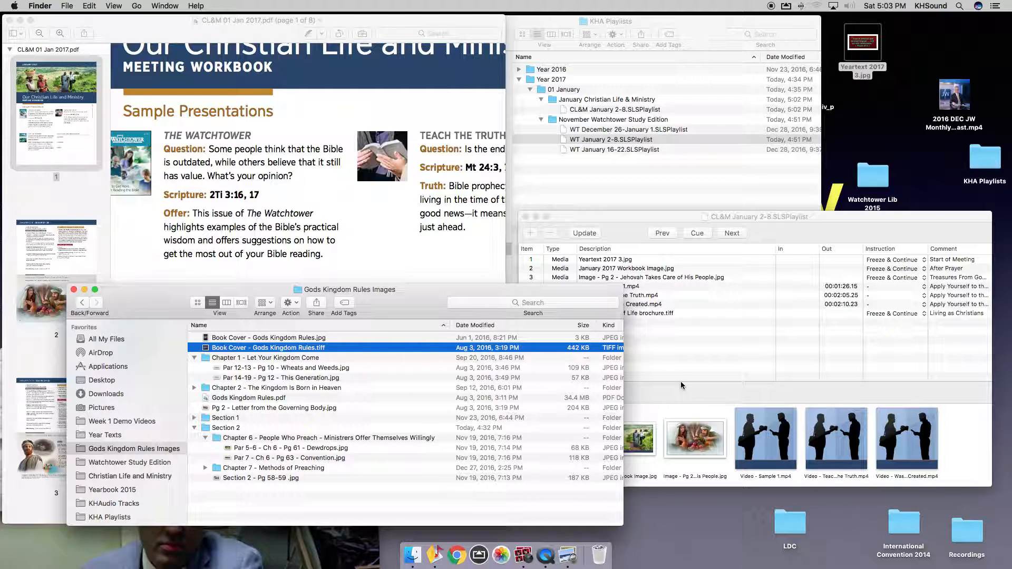
left_click(263, 337)
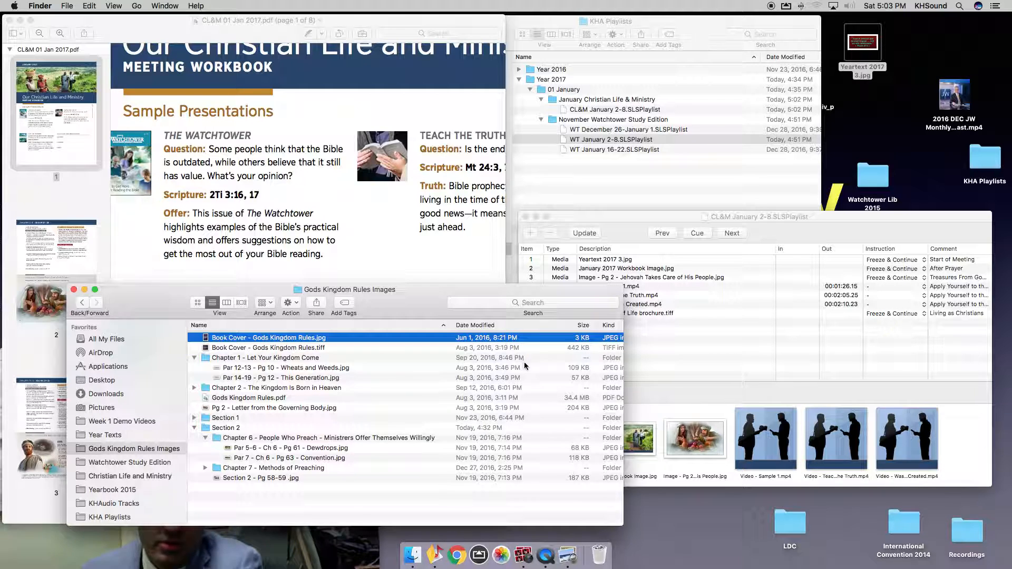
left_click_drag(311, 338, 709, 361)
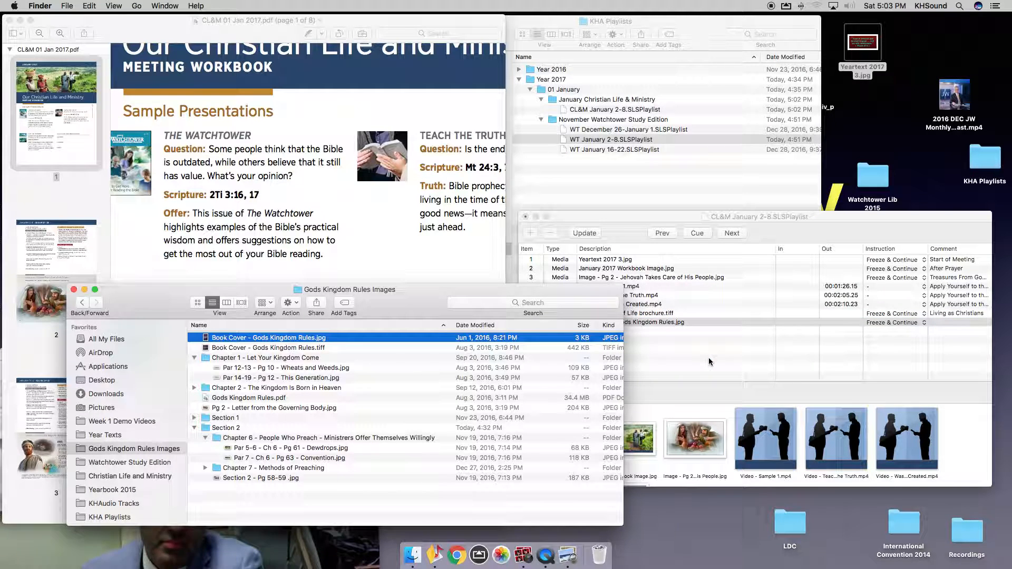
left_click(706, 357)
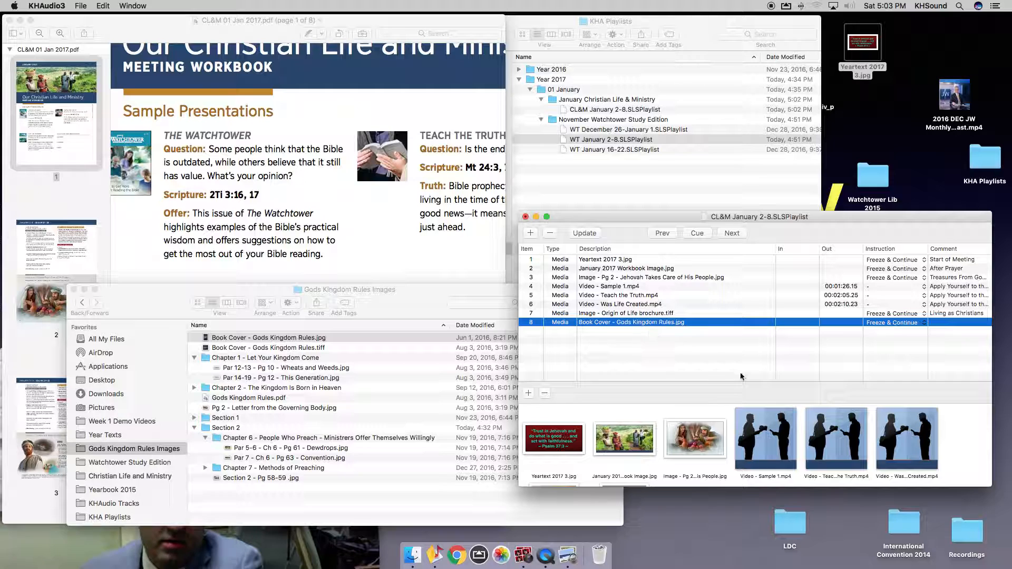
scroll(840, 431, "down", 3)
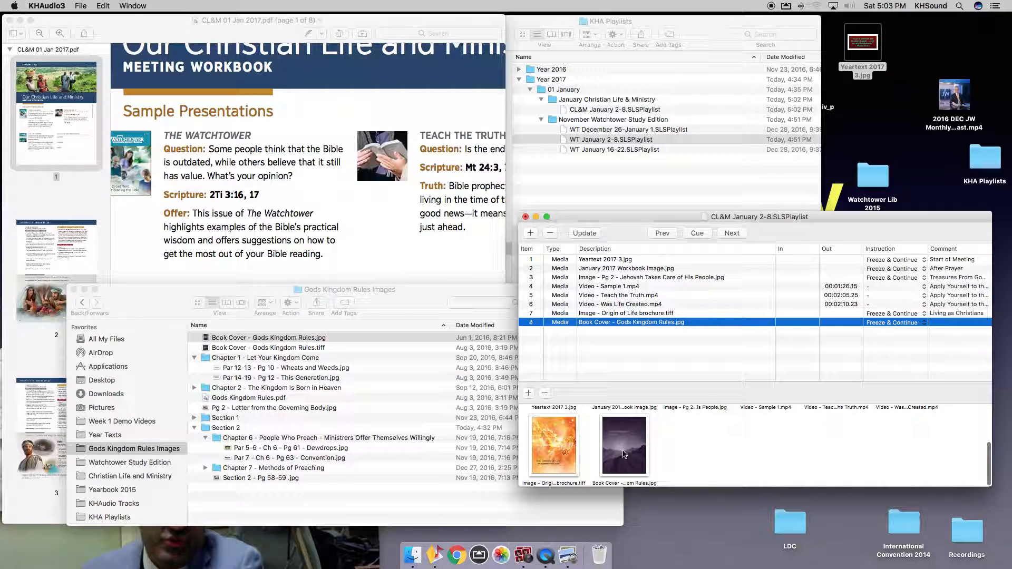
scroll(624, 455, "up", 2)
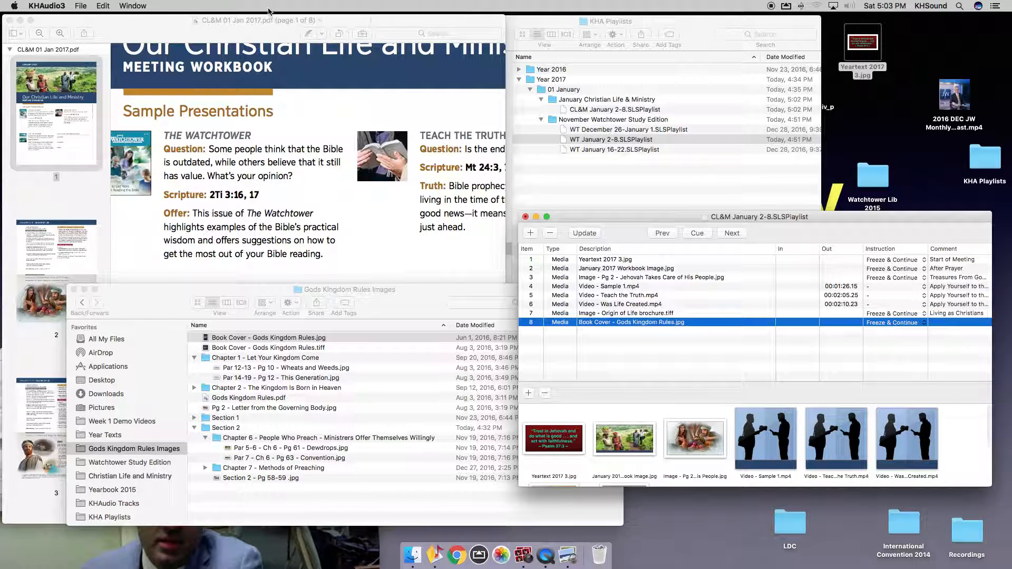
Close the workbook PDF in Preview and deselect the Book Cover playlist item.
left_click(9, 21)
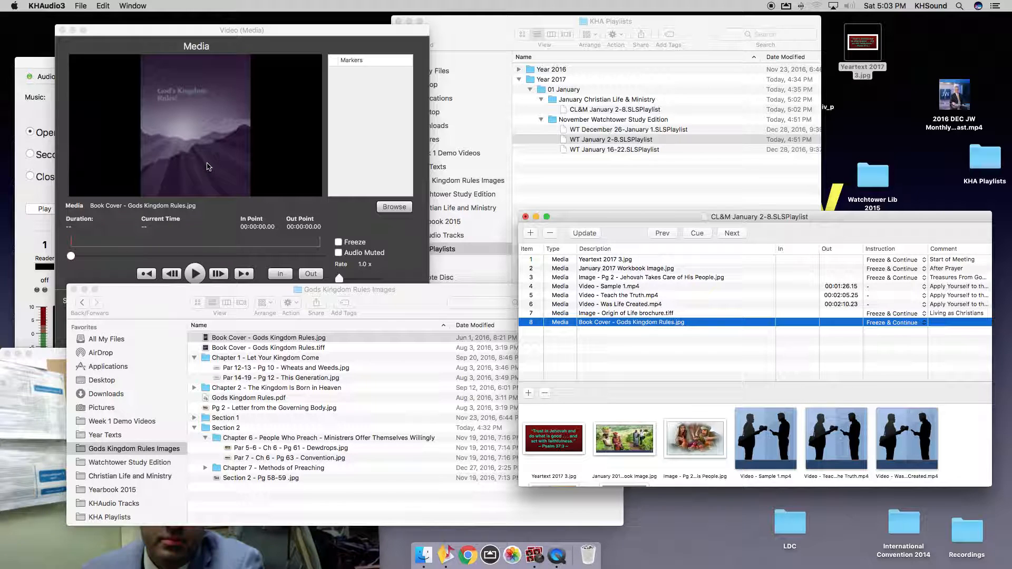
left_click(603, 342)
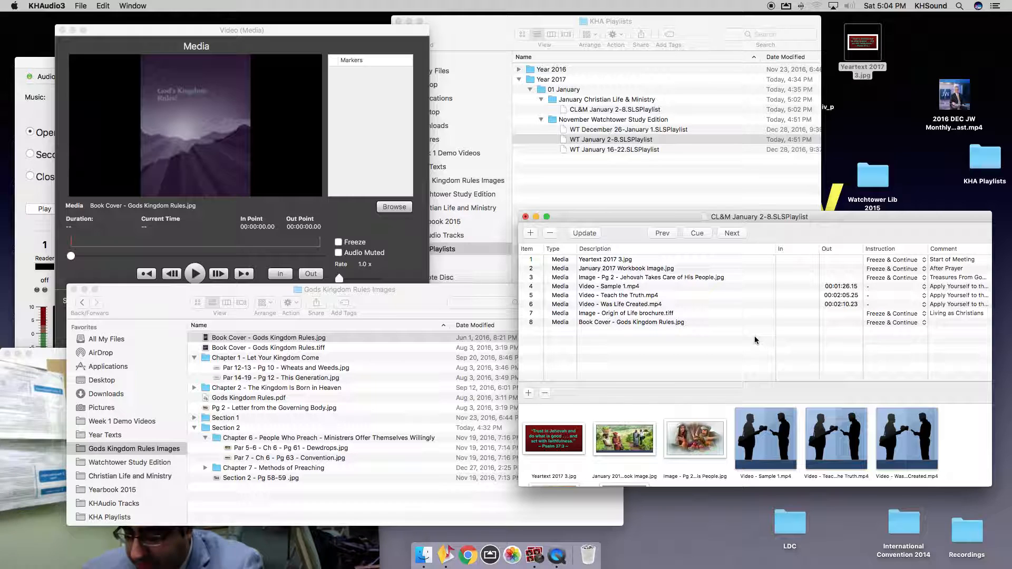
Select the Chapter 6 folder in Gods Kingdom Rules Images and open a new Finder window.
left_click(268, 501)
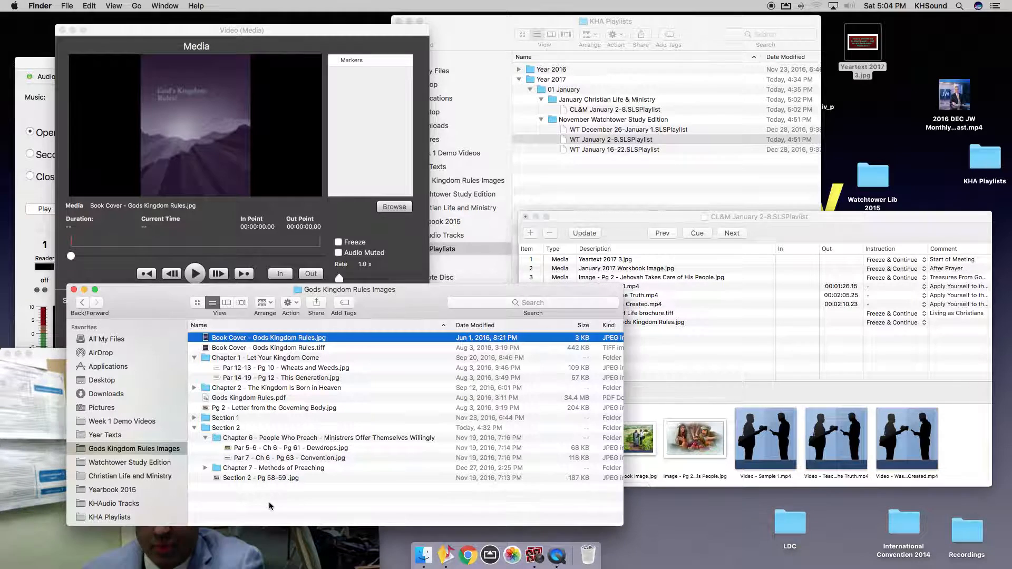
left_click(255, 437)
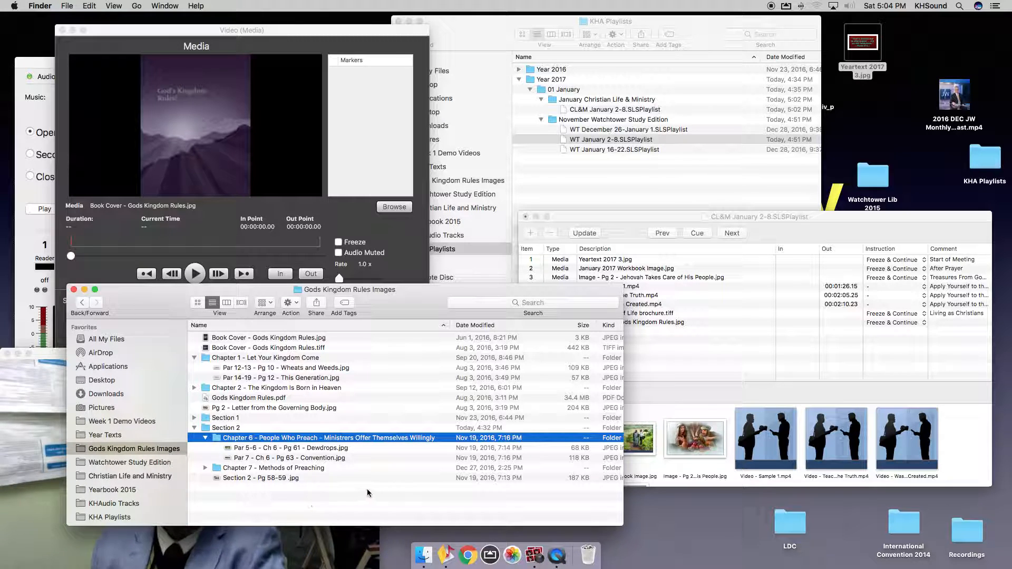
key("super+n")
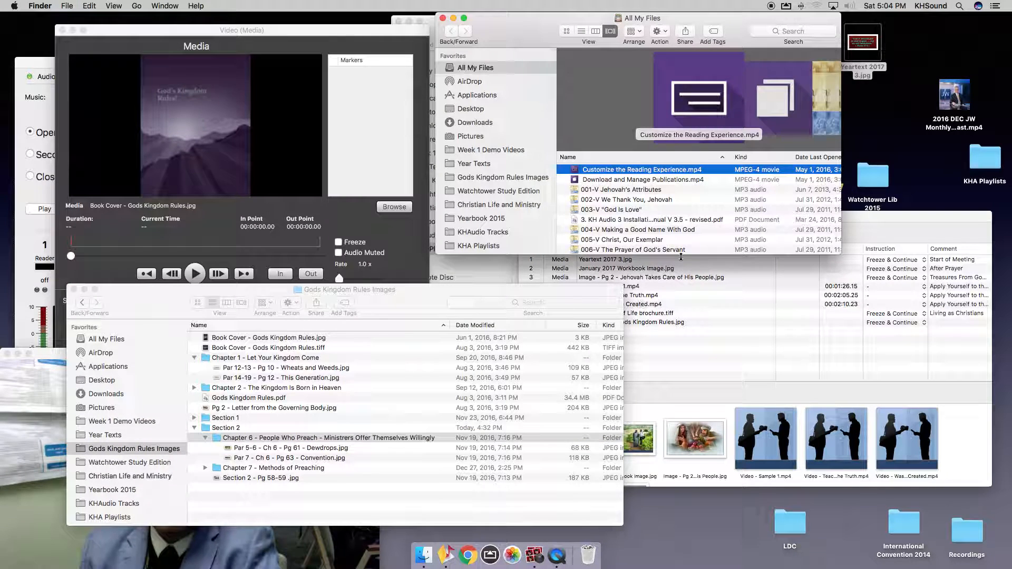
Eject the macOSExt64GB drive from the new window's sidebar, then close that window.
left_click_drag(530, 23, 655, 60)
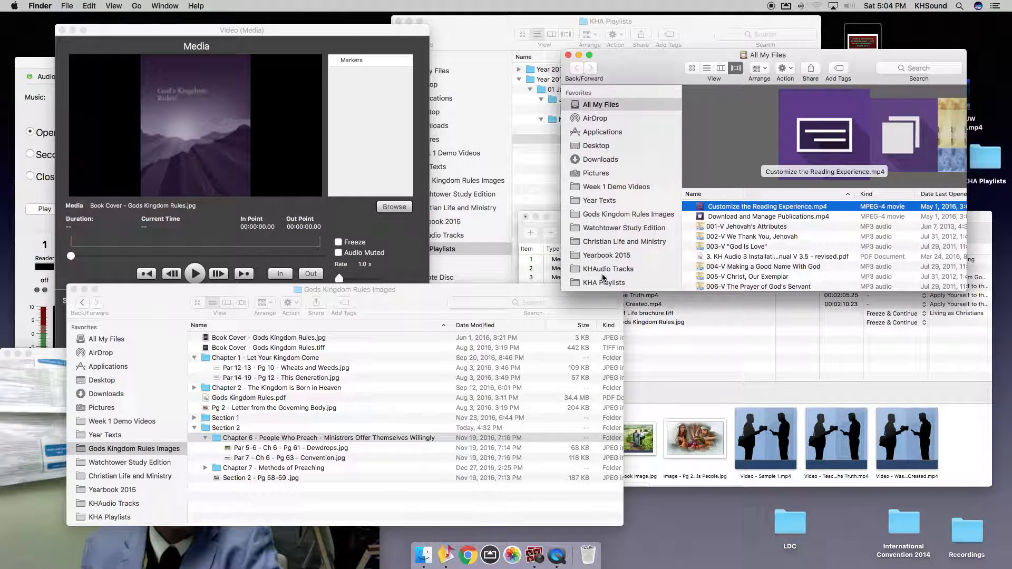
scroll(606, 269, "down", 3)
left_click(609, 186)
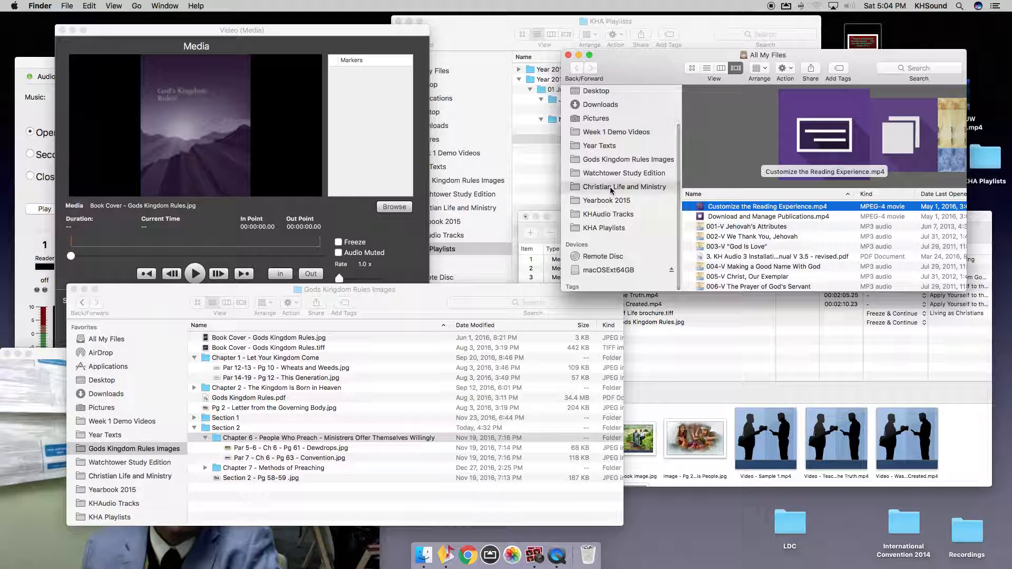
left_click(606, 270)
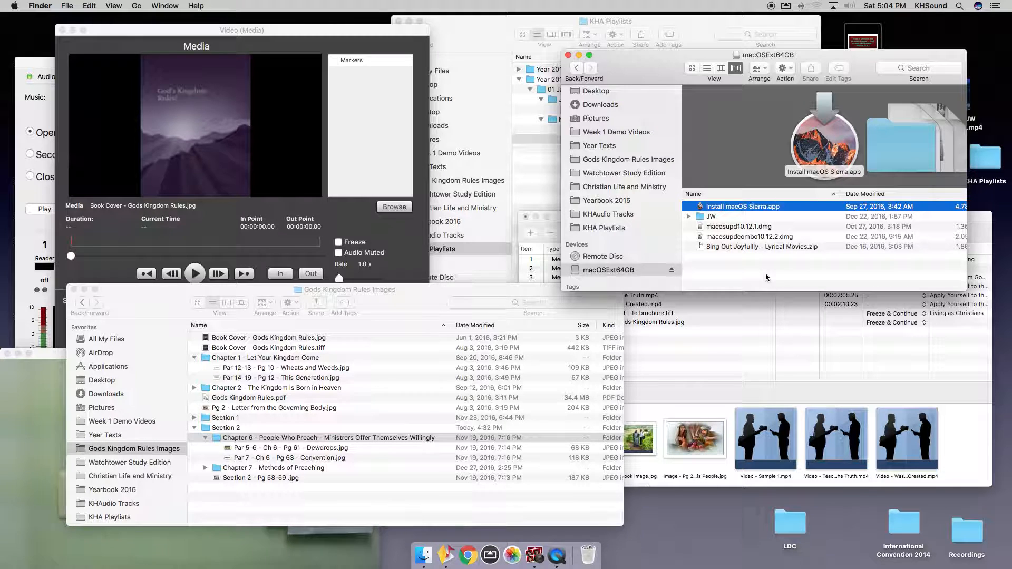
left_click(671, 271)
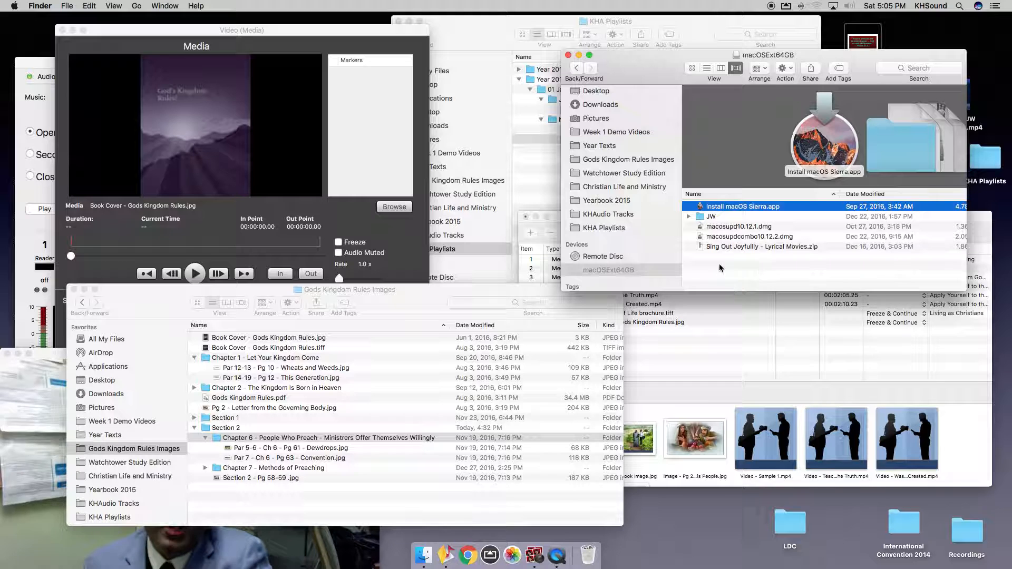
key("super+w")
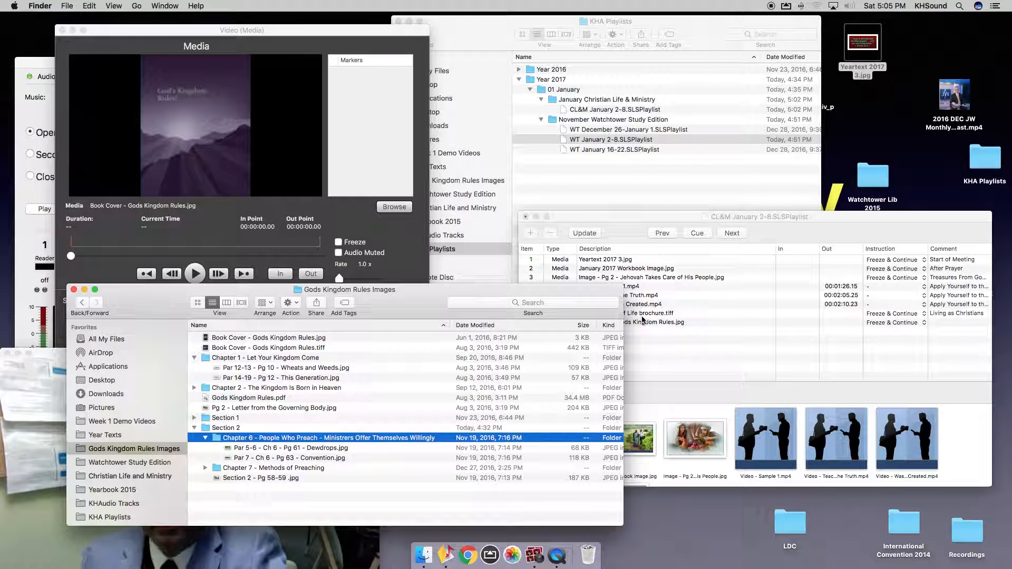
In a new Finder window, browse NO NAME to JW > Media > Gods Kingdom Rules > Section 2 and expand Chapter 6.
key("super+n")
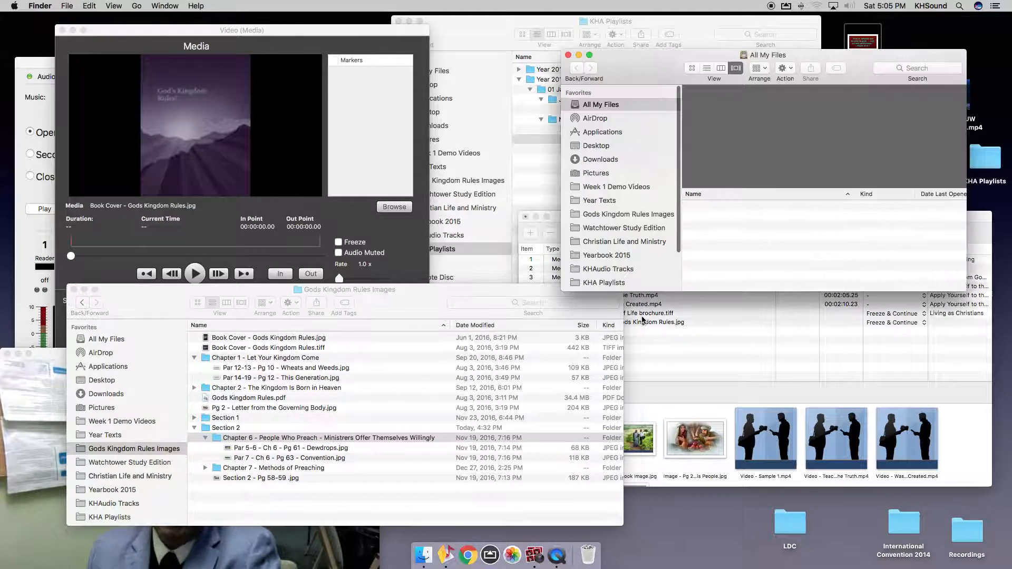
scroll(615, 188, "down", 3)
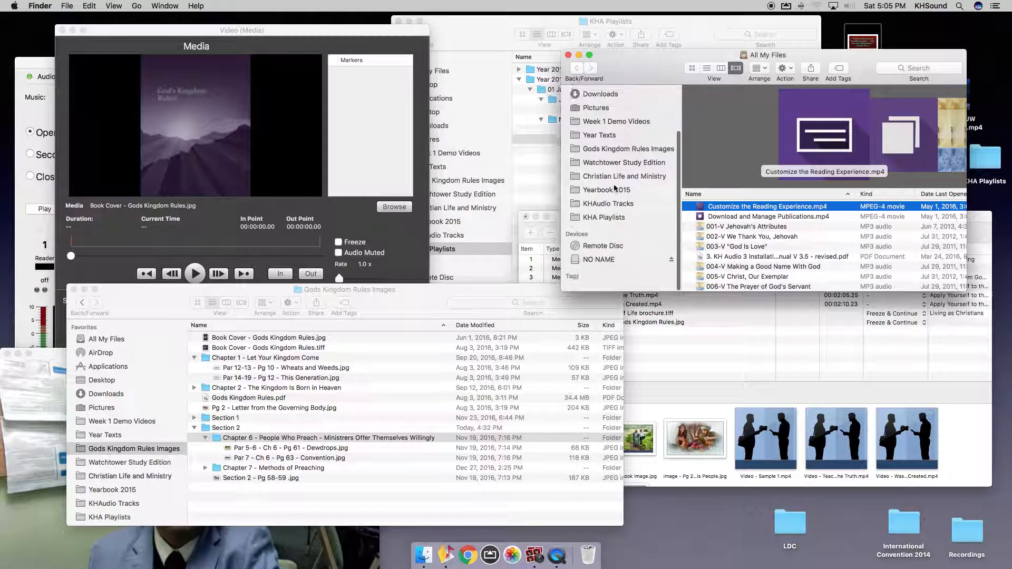
left_click(620, 268)
scroll(732, 251, "down", 8)
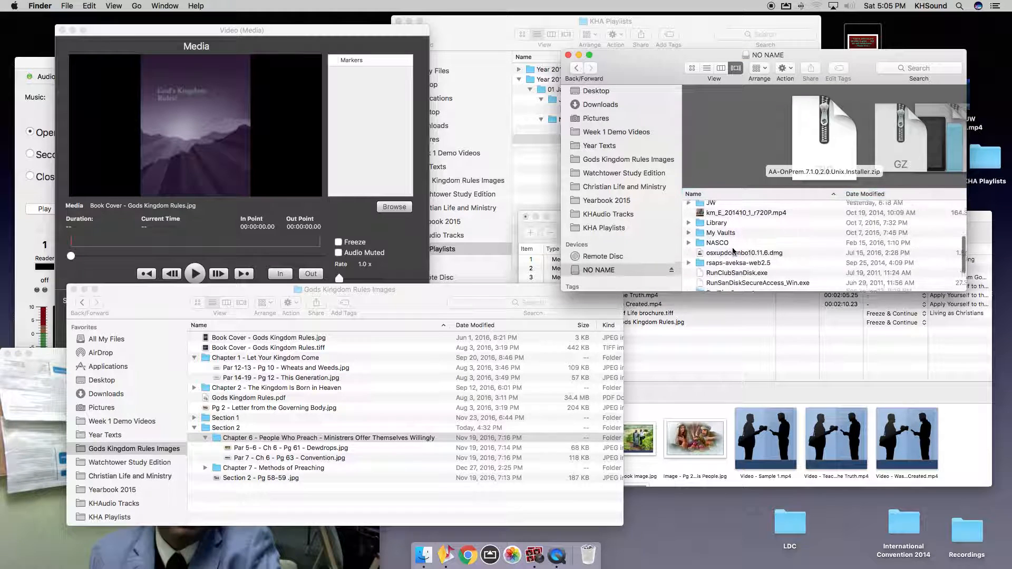
scroll(722, 241, "up", 5)
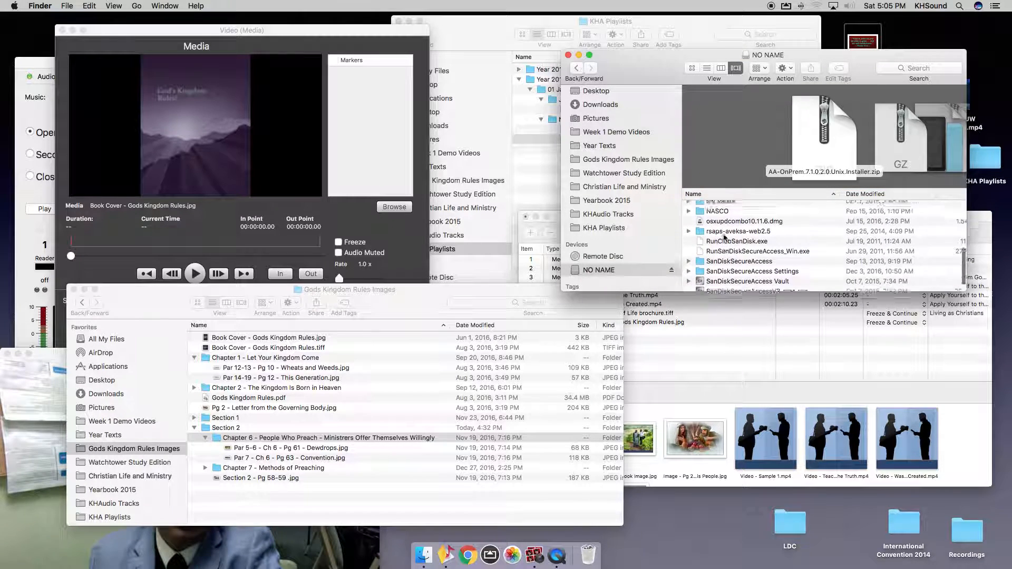
left_click(707, 239)
double_click(707, 239)
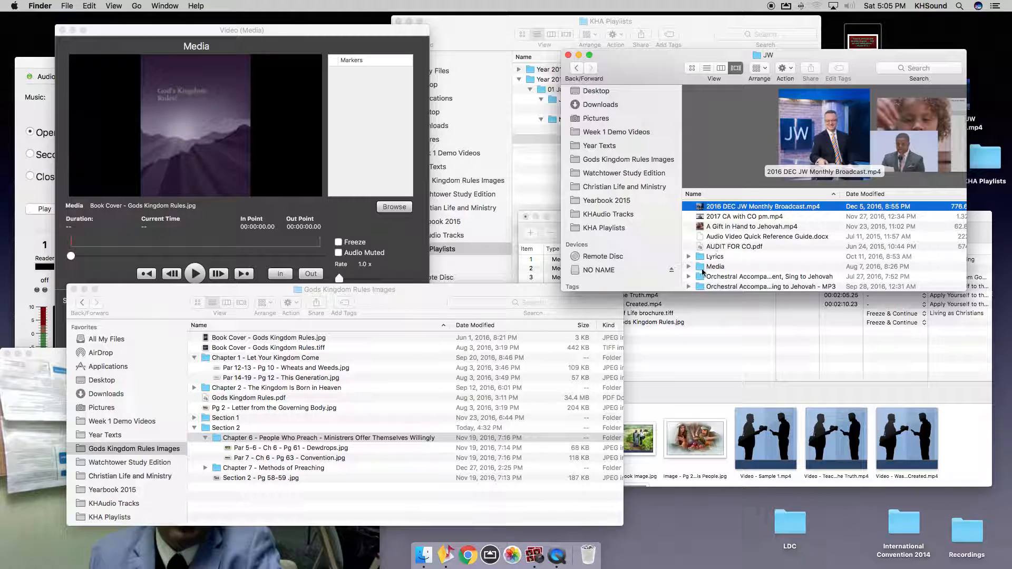
double_click(704, 267)
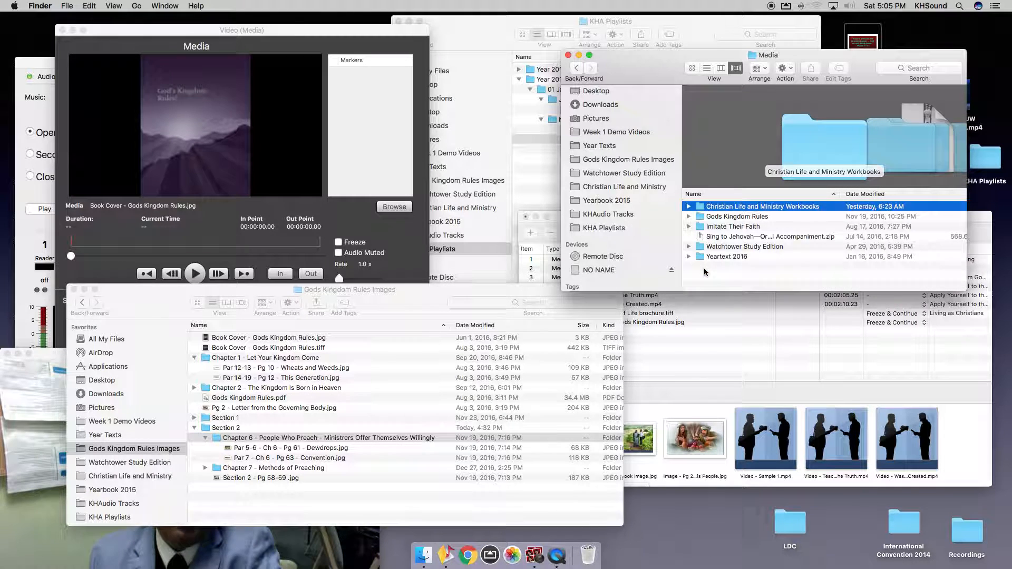
left_click(737, 217)
double_click(737, 217)
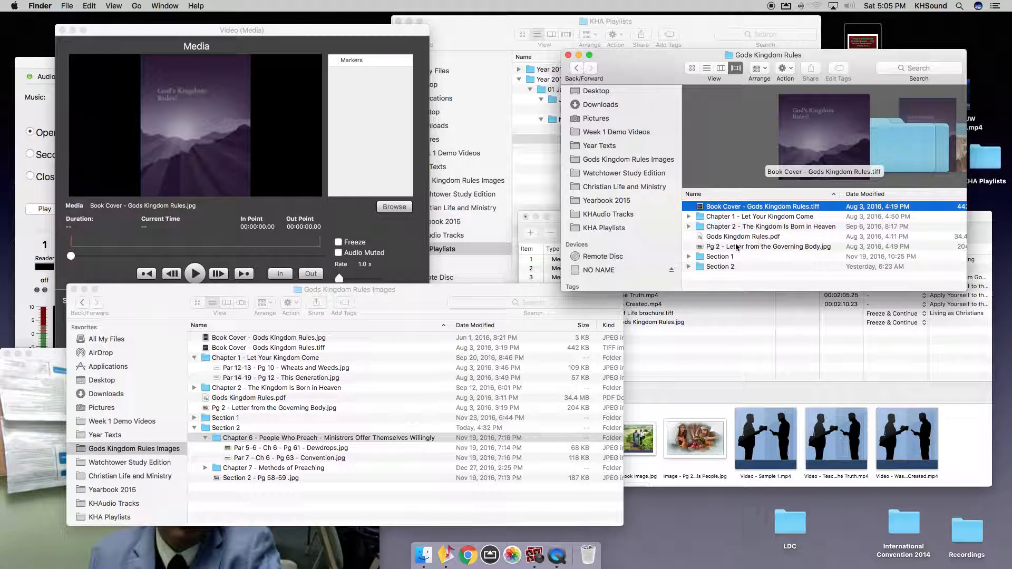
double_click(708, 267)
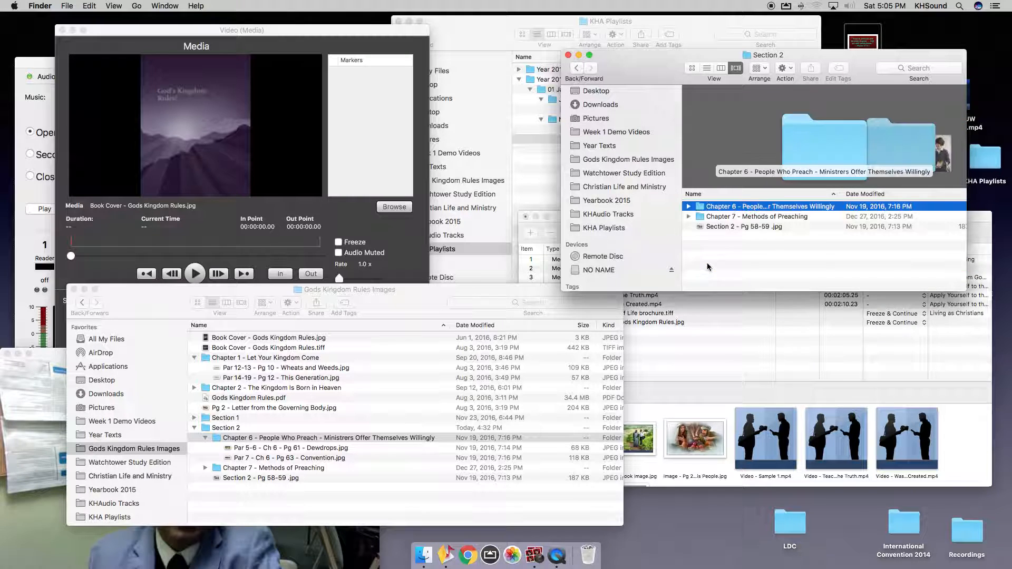
left_click(686, 207)
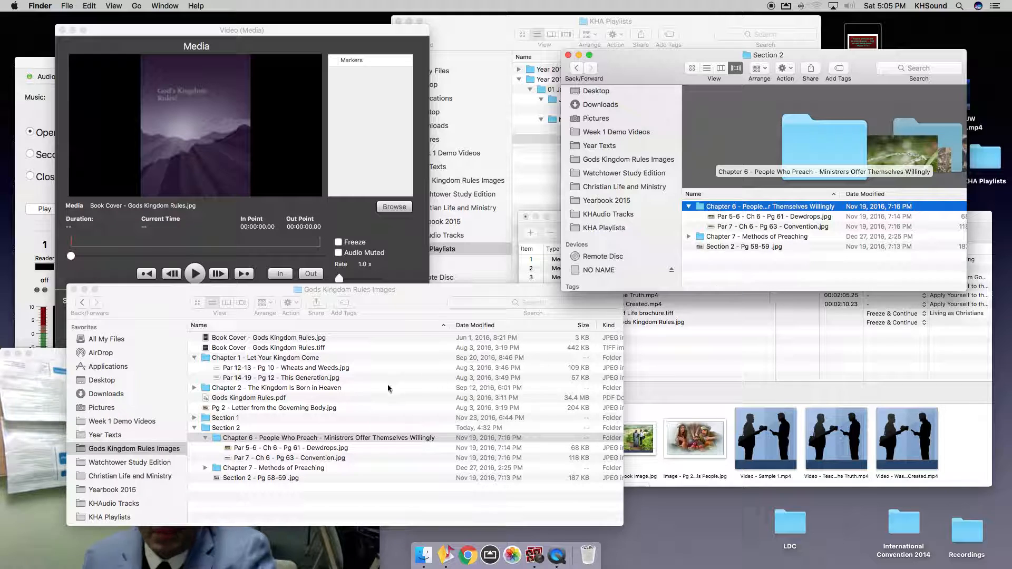
Move the Section 2 window aside, open Chapter 6 in Gods Kingdom Rules Images, and select the Par 7 Convention image.
left_click(311, 439)
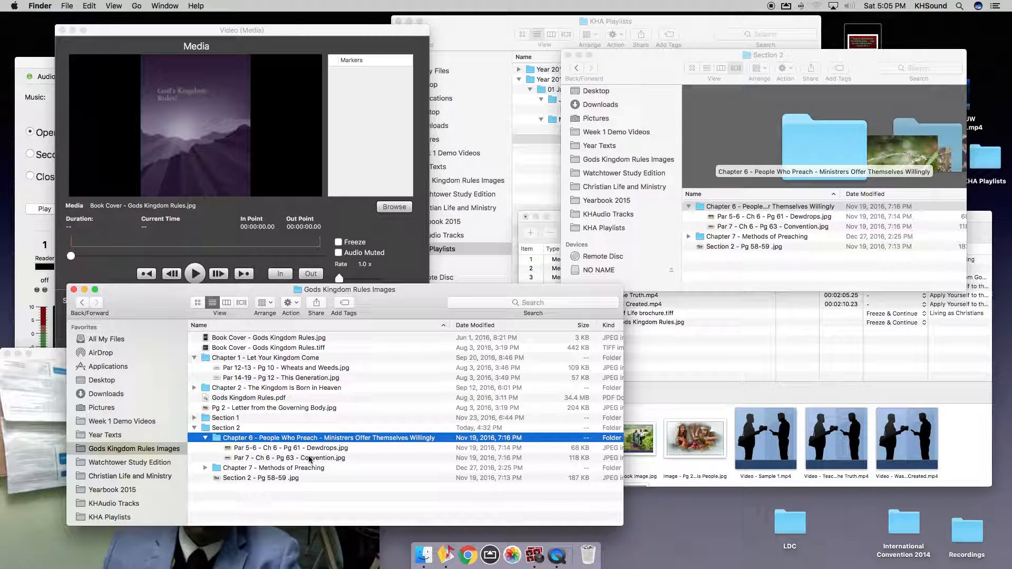
left_click(665, 265)
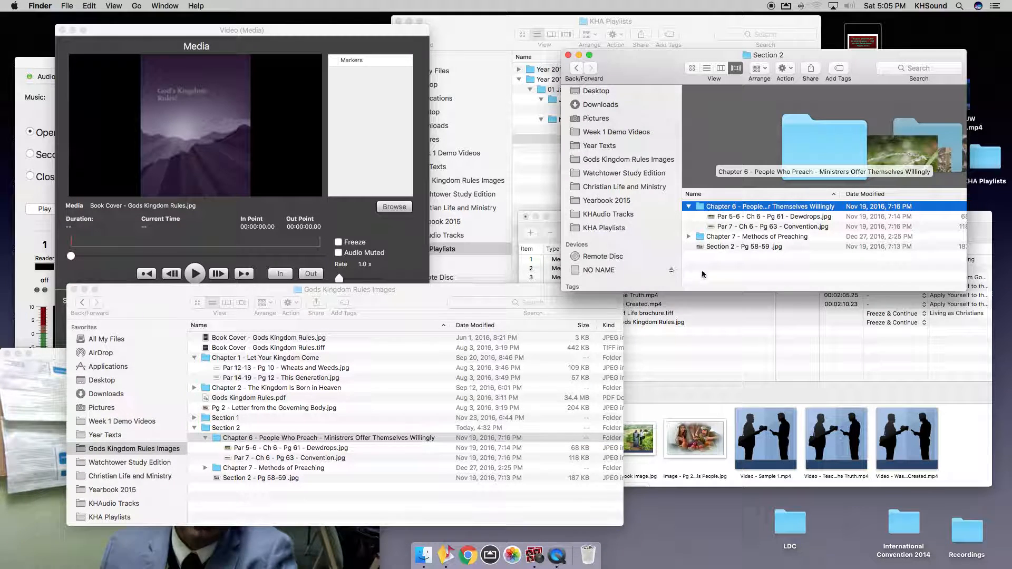
left_click_drag(606, 79, 682, 507)
left_click(251, 437)
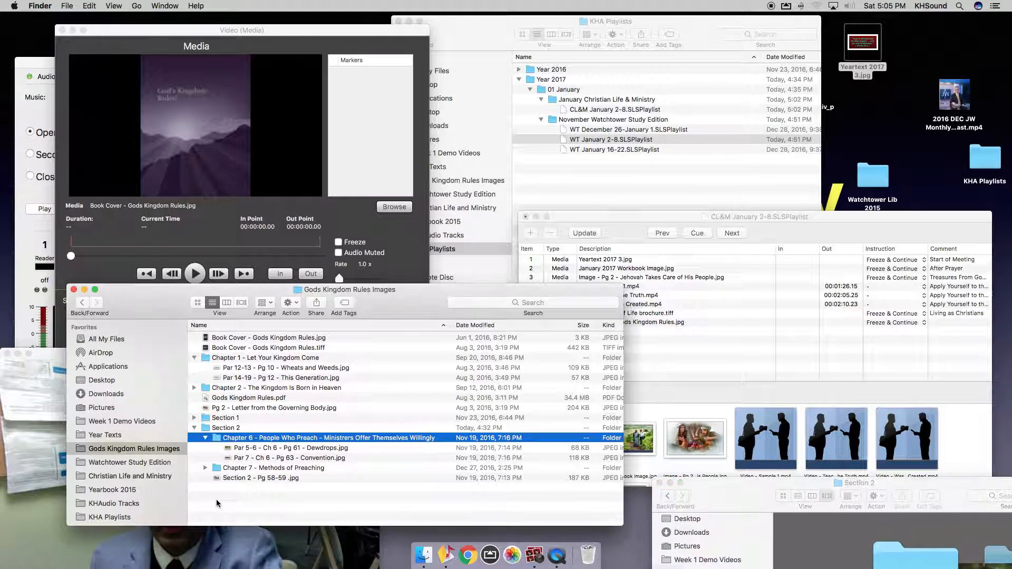
double_click(252, 437)
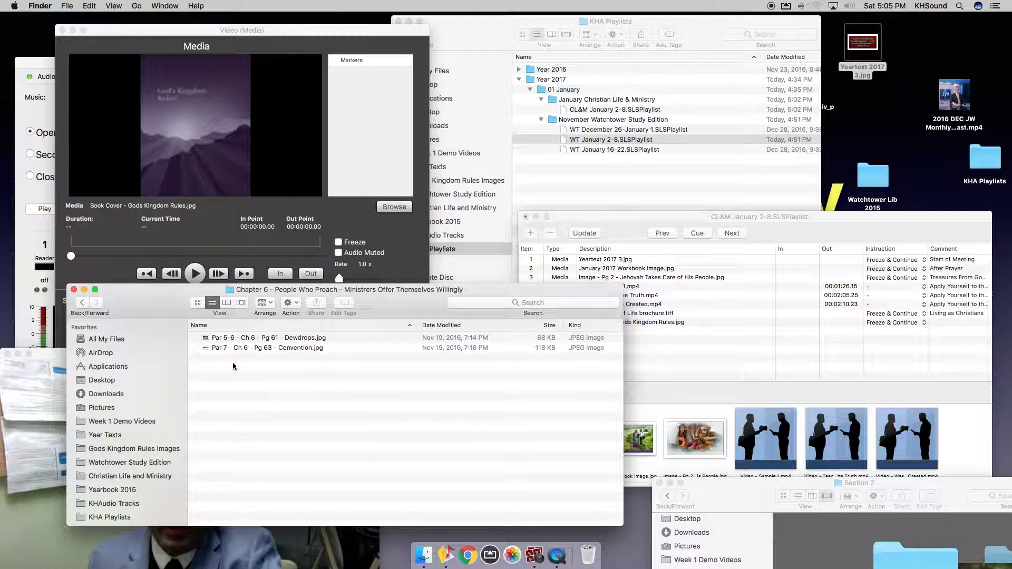
left_click(234, 347)
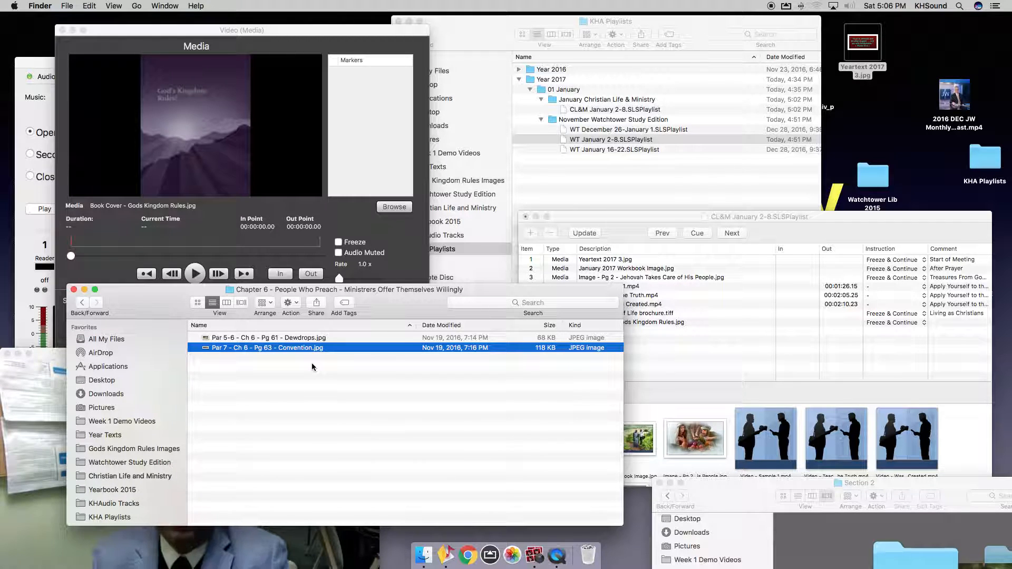
Preview the Par 7 Convention image, duplicate it, and change the copy's paragraph range to 8-10.
key("space")
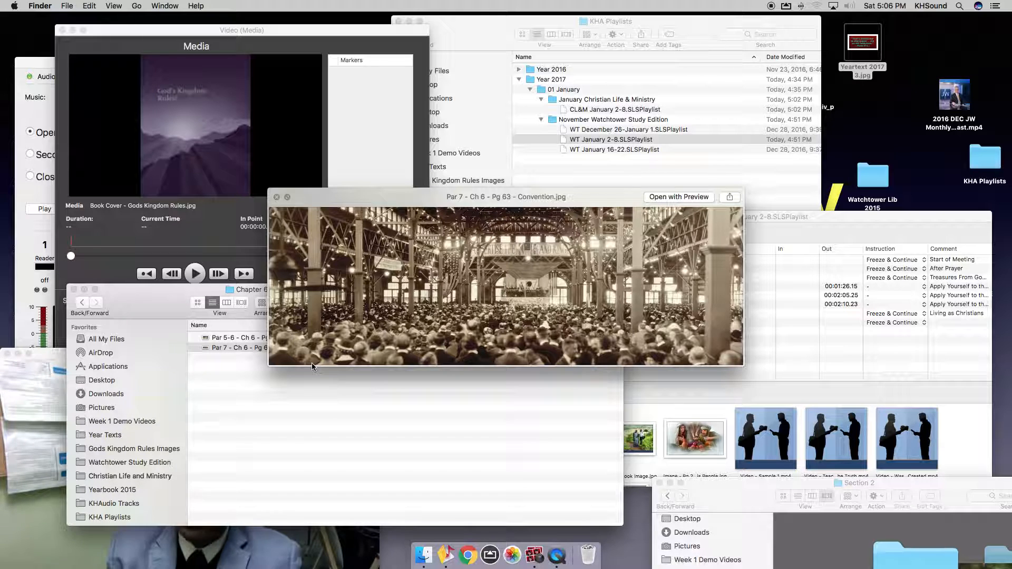
key("space")
key("super+d")
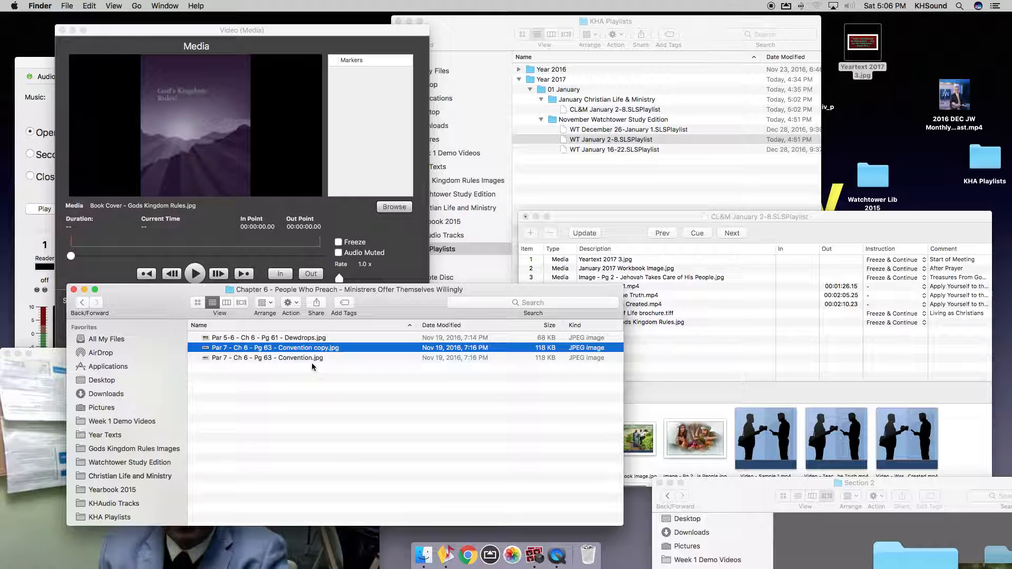
key("Return")
key("Right")
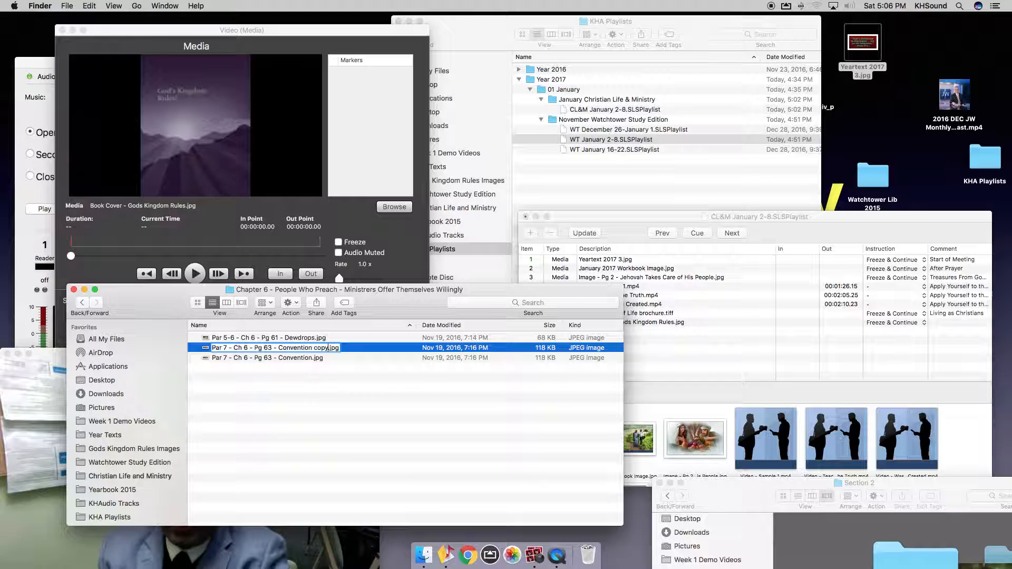
key("BackSpace")
key("BackSpace")
key("BackSpace")
key("BackSpace")
key("BackSpace")
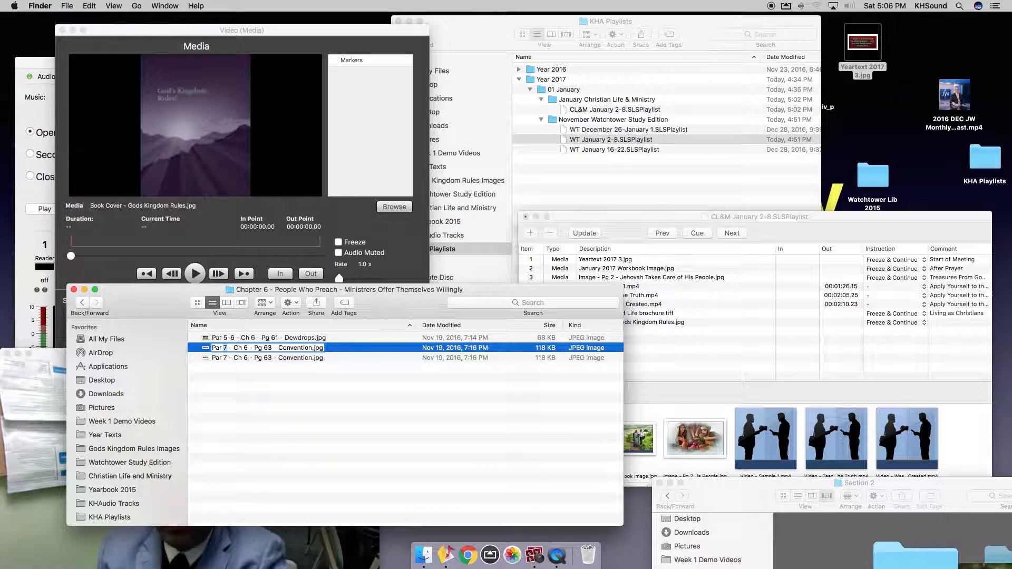
type("8-10")
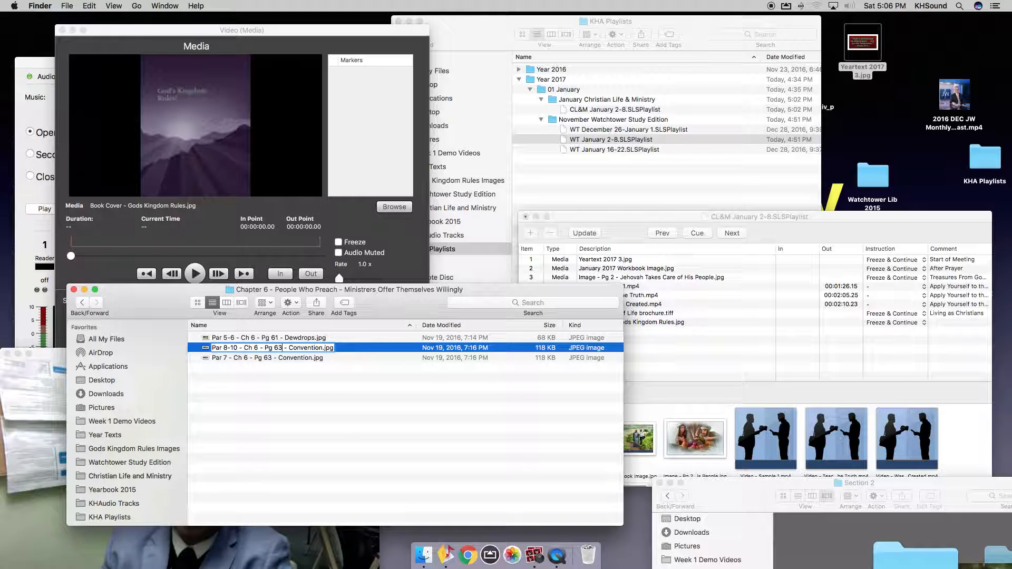
Insert 'Cedar Point' before 'Convention' in the copy's file name, with correct spacing.
double_click(289, 348)
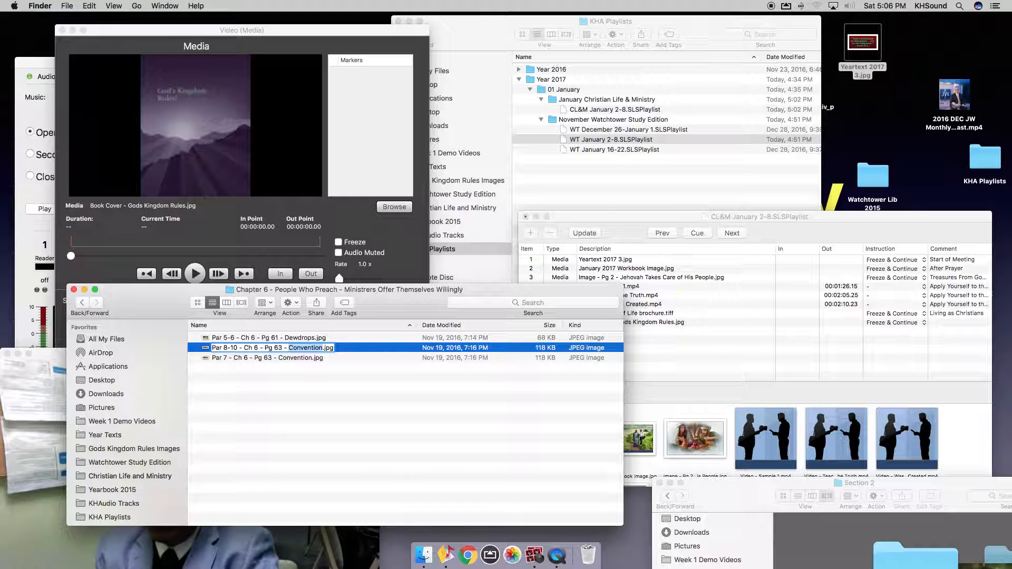
type("Cedar Point")
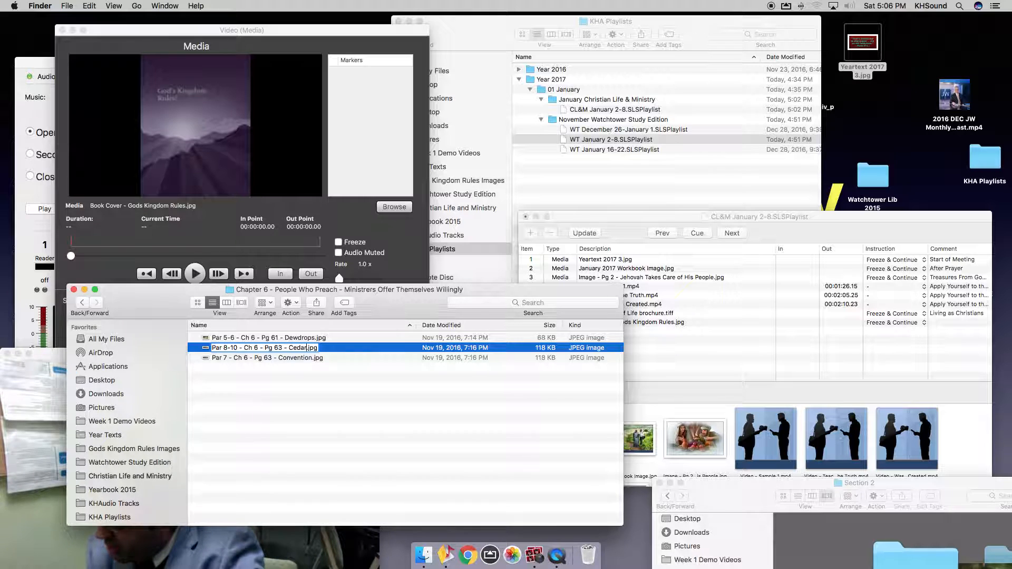
key("super+z")
key("Left")
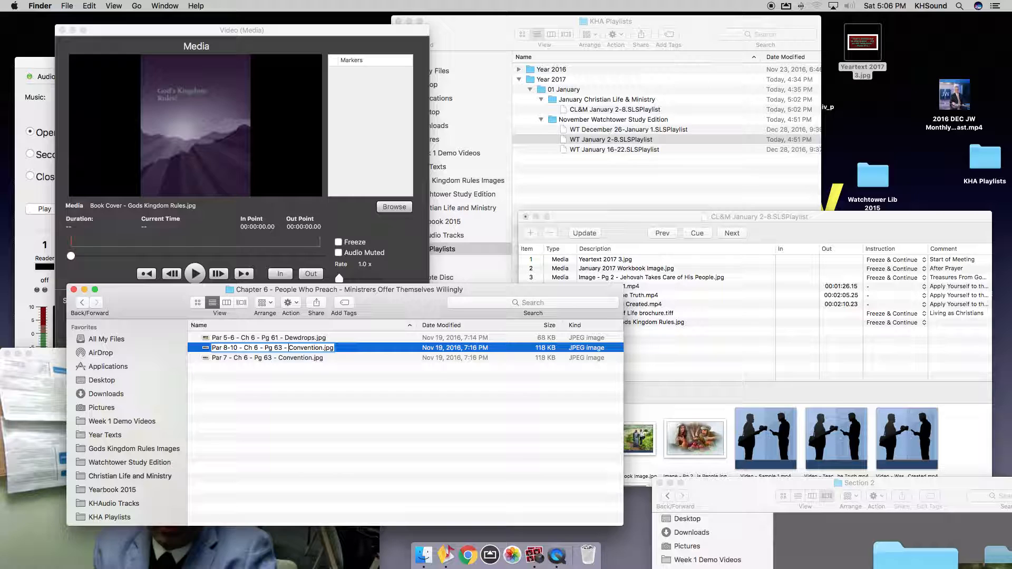
type("Cedar PointC")
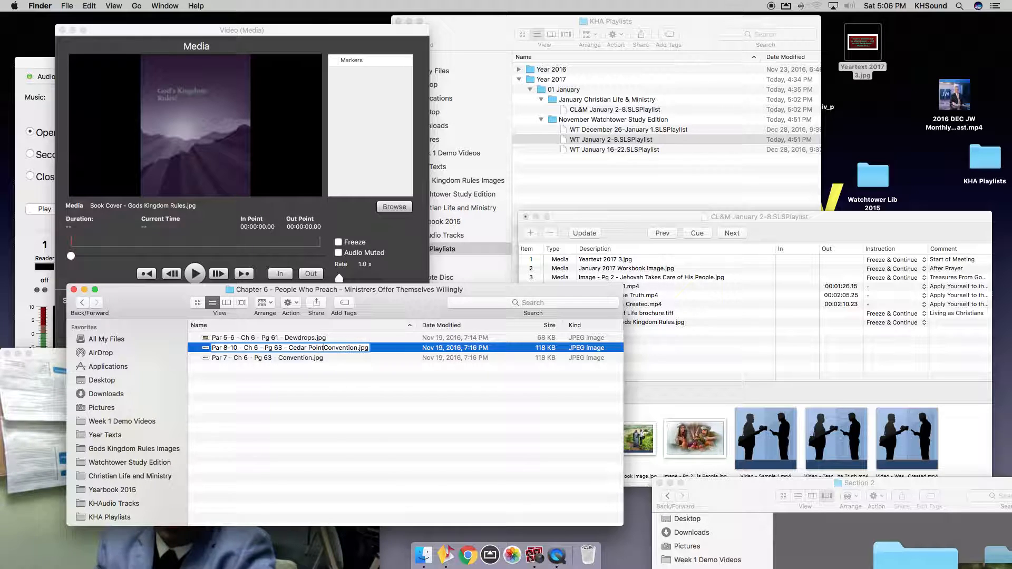
key("Return")
key("Return")
key("Right")
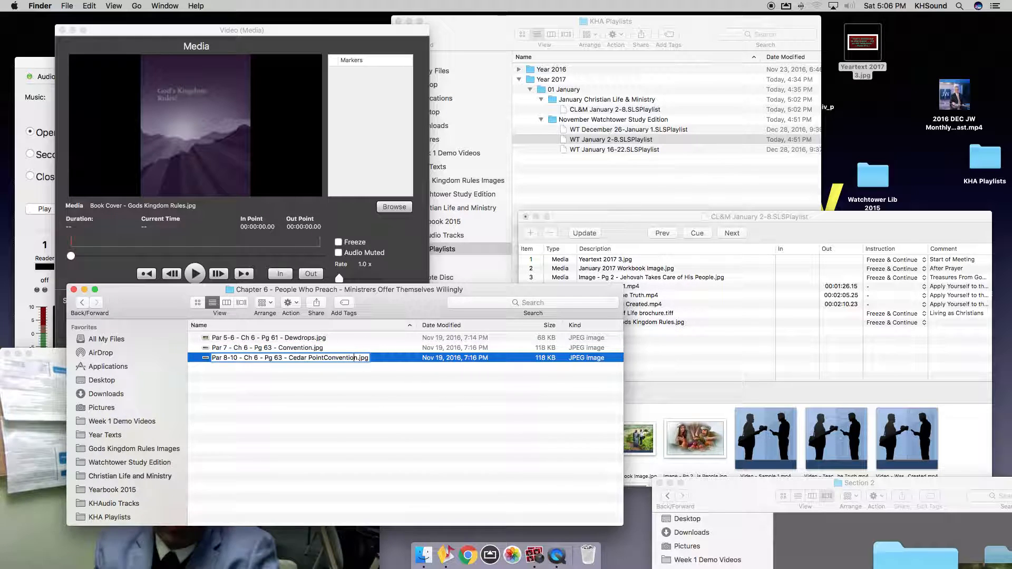
key("Left")
key("Left")
key("Left")
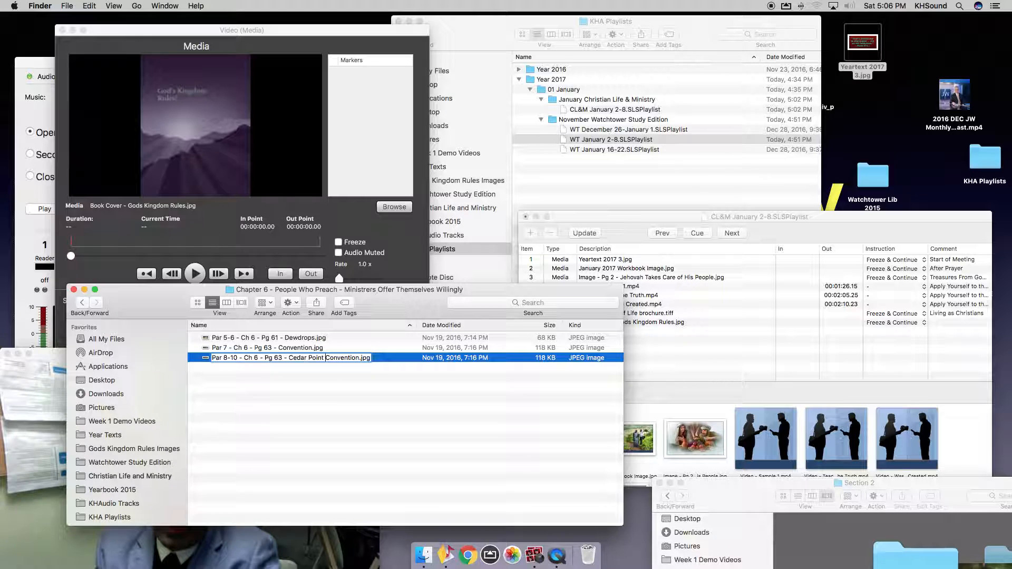
key("Return")
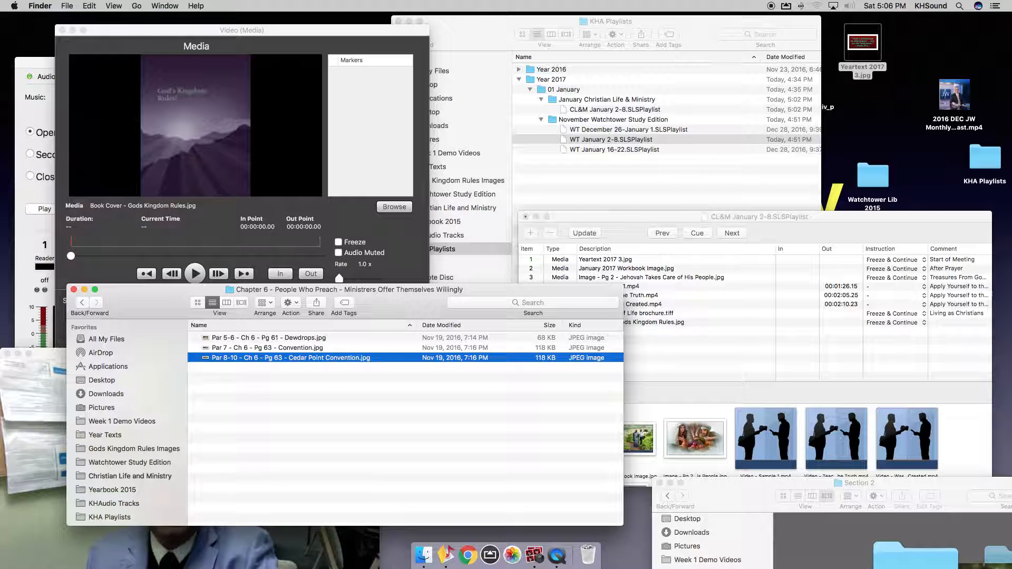
Drag Par 8-10 - Ch 6 - Pg 63 - Cedar Point Convention.jpg into the CL&M playlist as item 9.
left_click(718, 384)
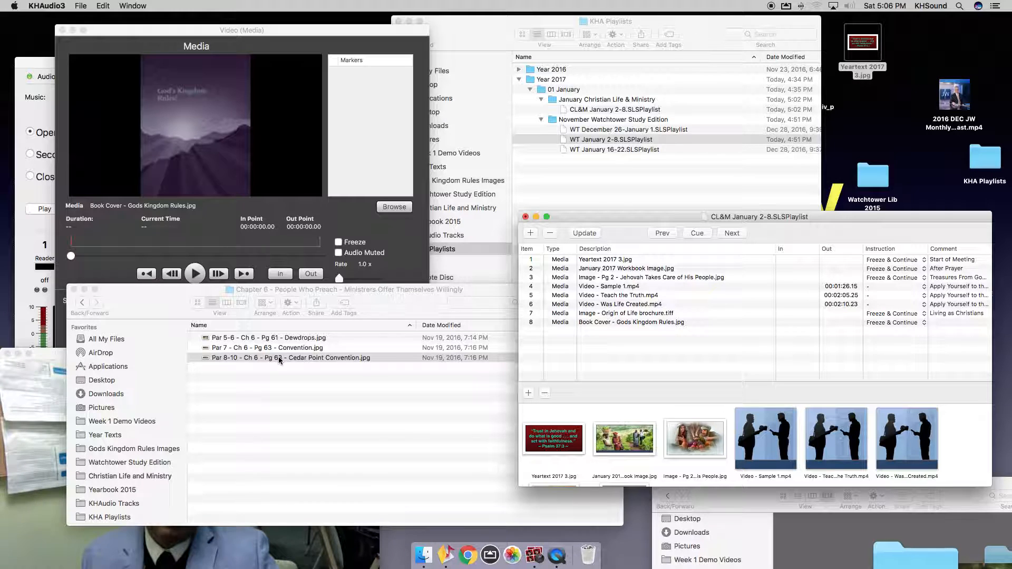
left_click_drag(280, 360, 619, 372)
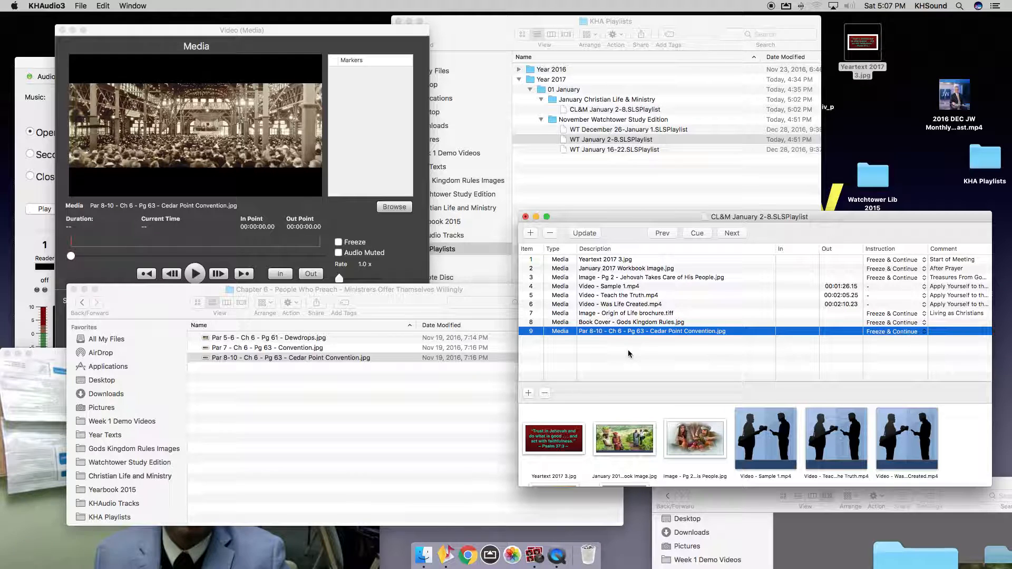
left_click(412, 492)
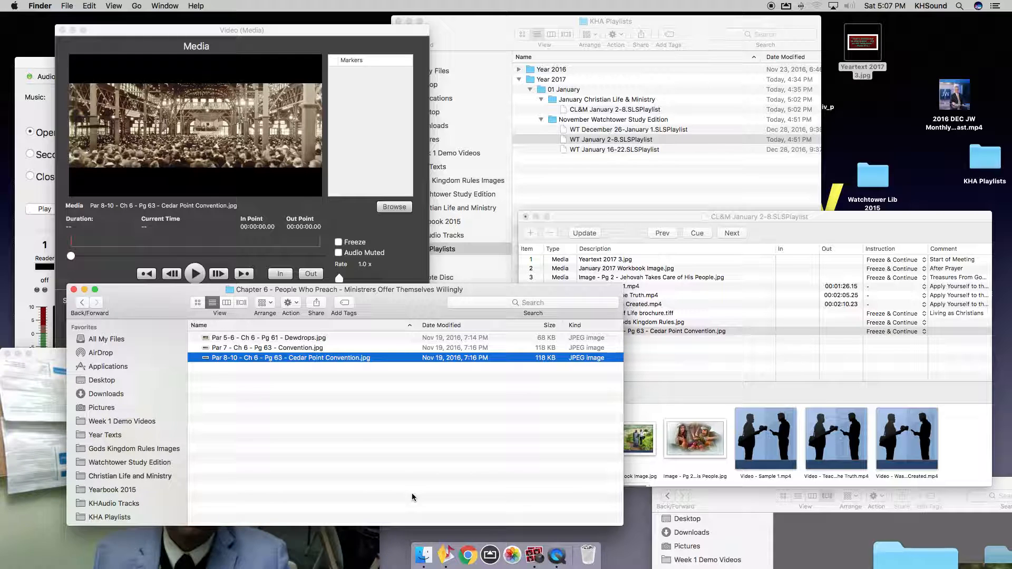
Set the comments of playlist items 8 and 9 to 'Bible Study'.
left_click_drag(421, 358, 725, 350)
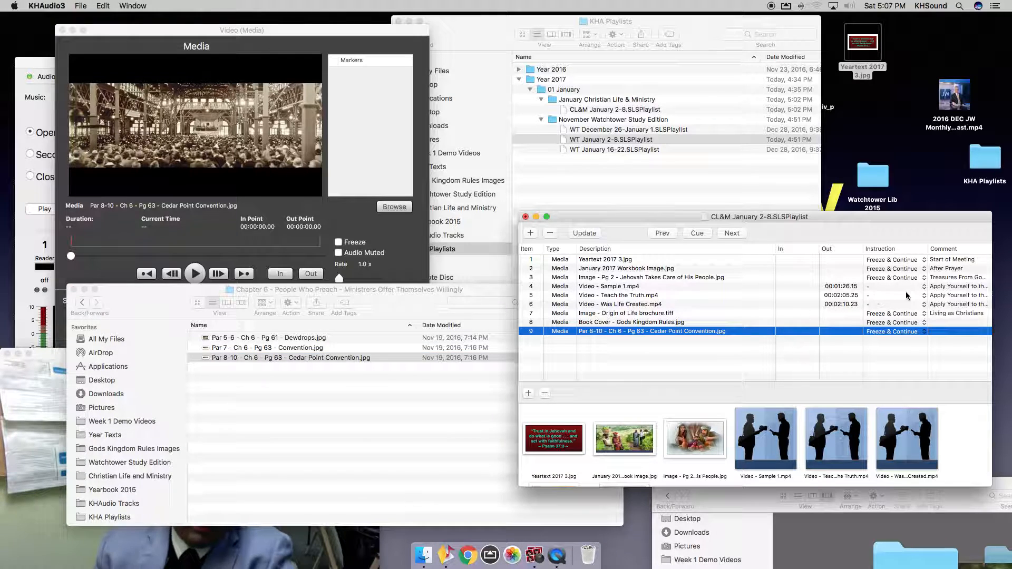
double_click(940, 322)
type("Bible Study")
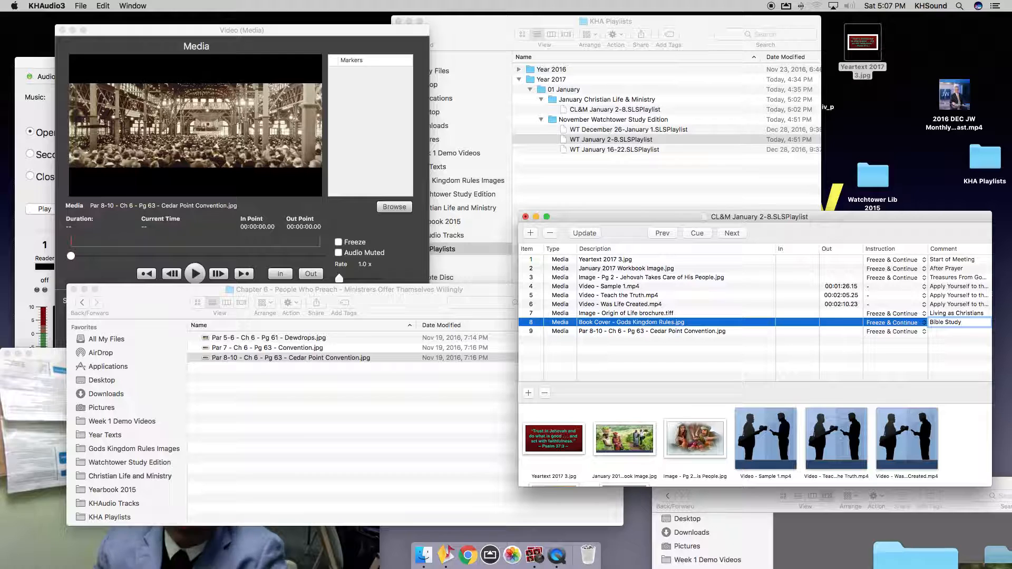
key("Return")
key("super+c")
key("Return")
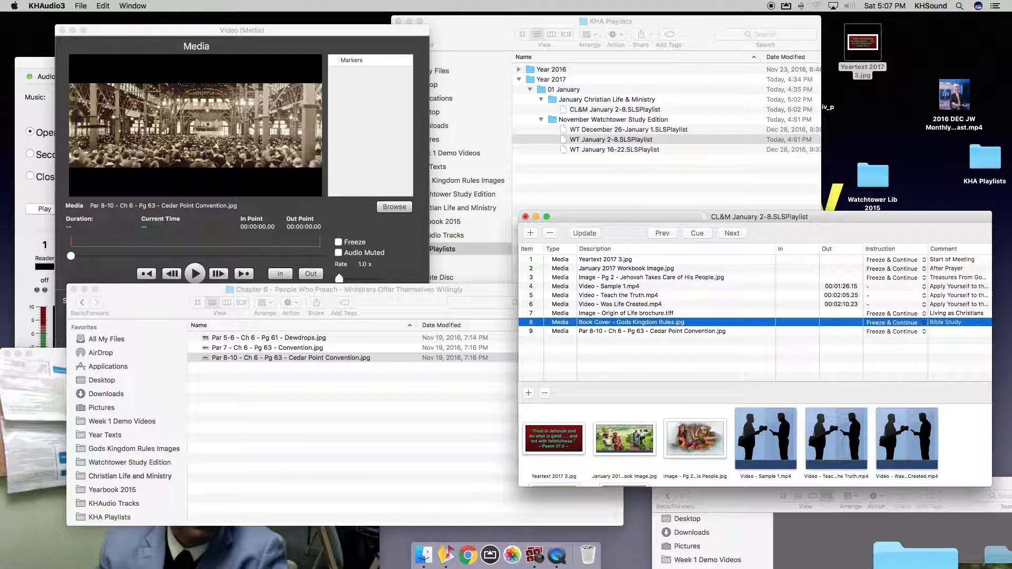
double_click(974, 333)
key("super+v")
key("Return")
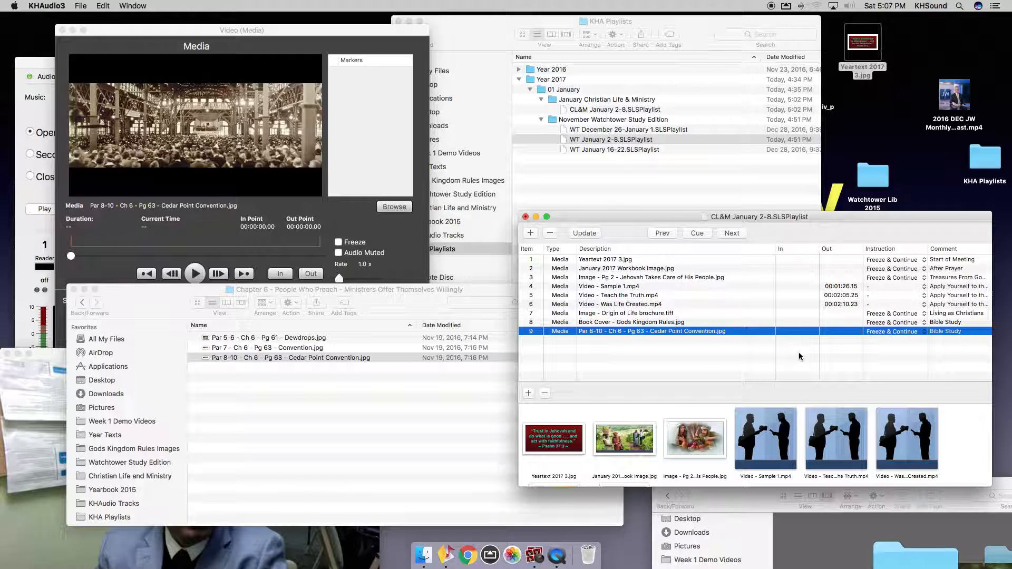
Add Yeartext 2017 3.jpg as item 10 with comment 'End of Meeting', then save the playlist.
left_click_drag(859, 46, 752, 356)
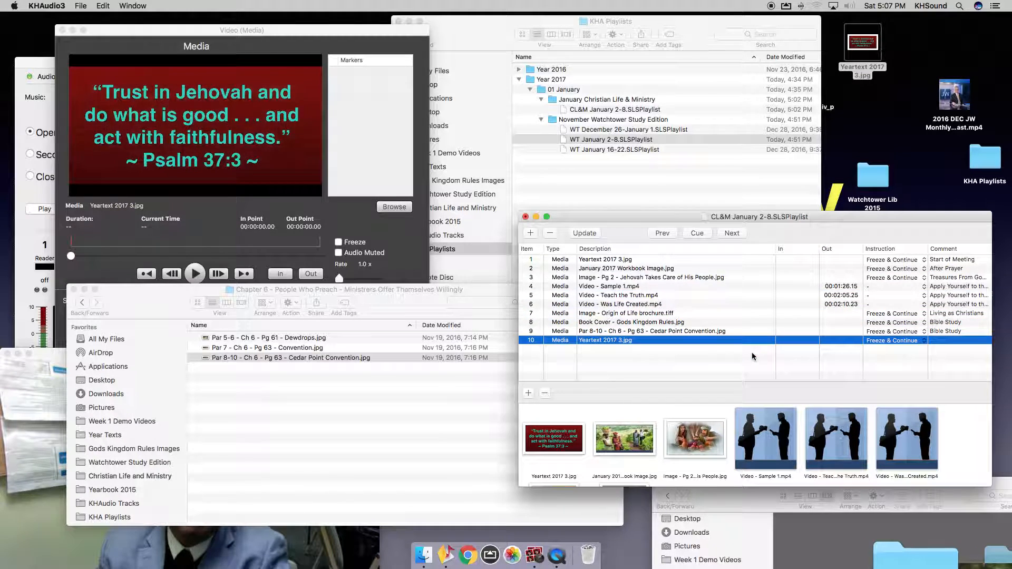
double_click(945, 340)
type("End o")
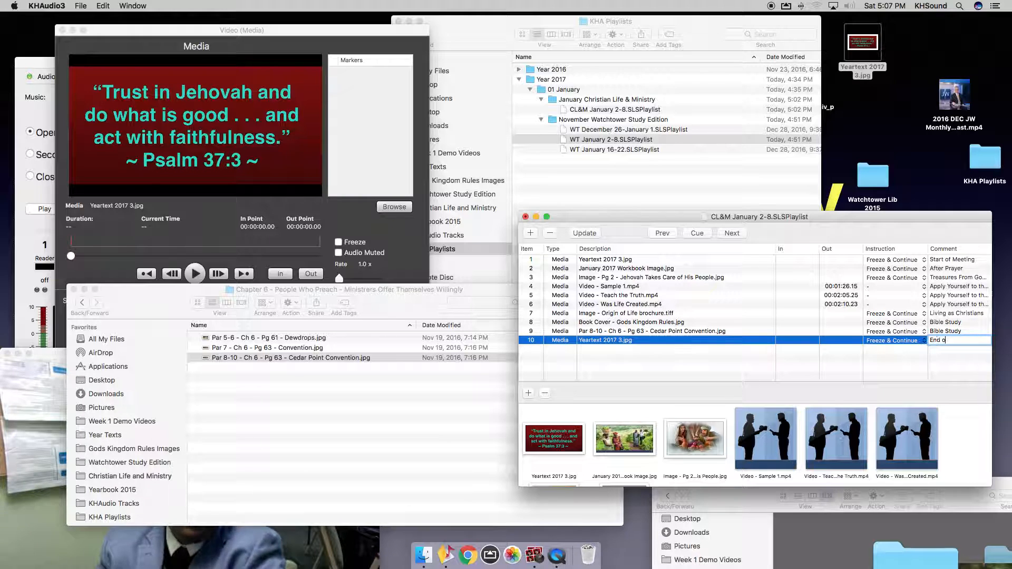
type("f Meeting")
key("Return")
left_click(694, 354)
key("super+s")
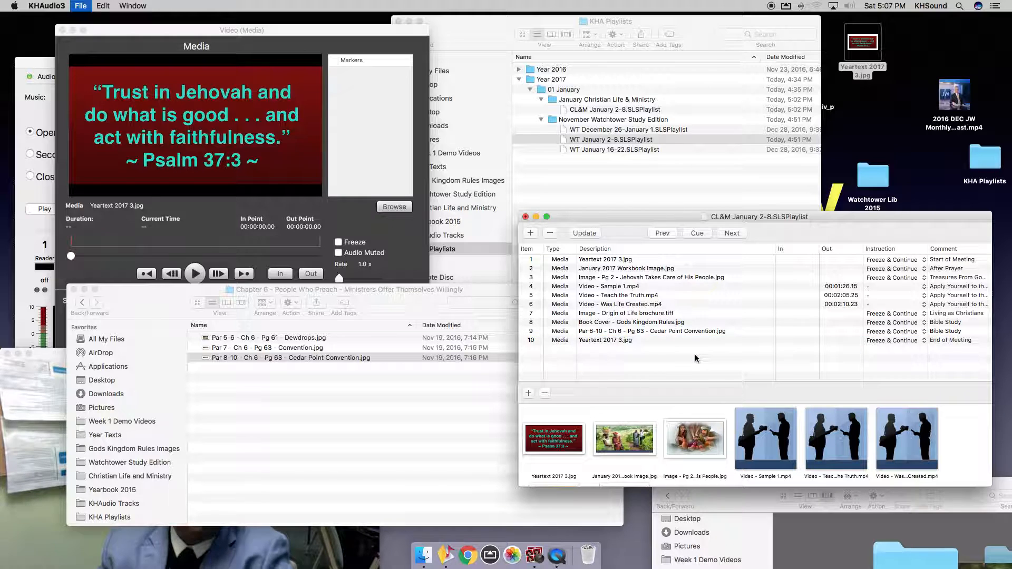
Bring the Photo Booth live camera window to the front.
left_click(291, 556)
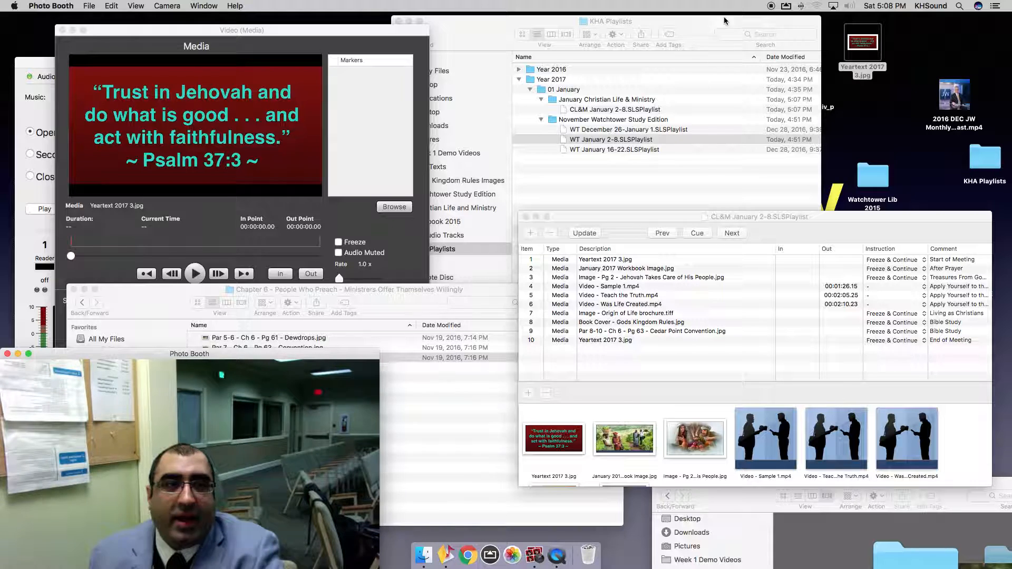
Launch TextEdit and type the contact's full name and e-mail address on two lines.
left_click(958, 6)
type("text")
key("Return")
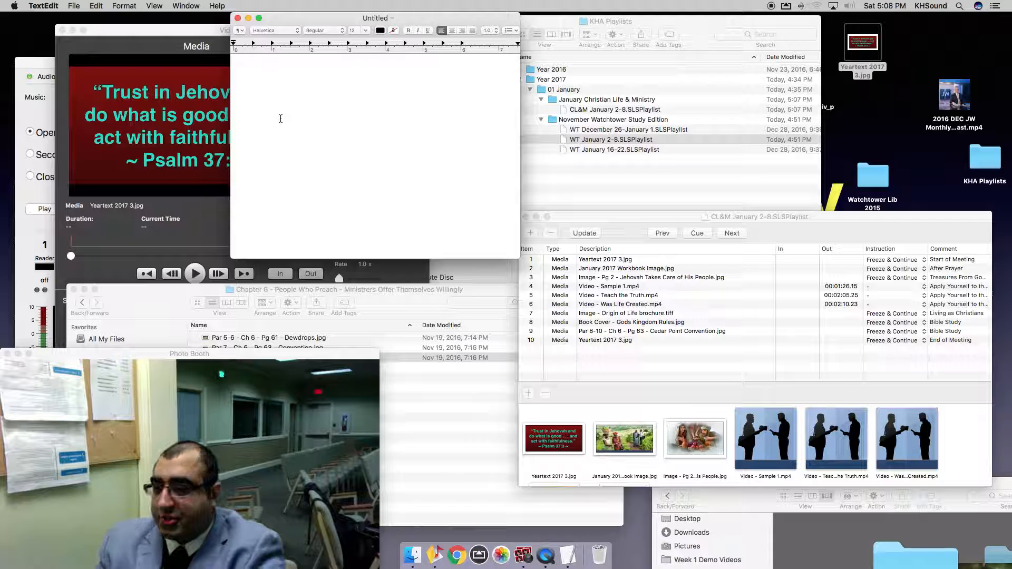
key("Return")
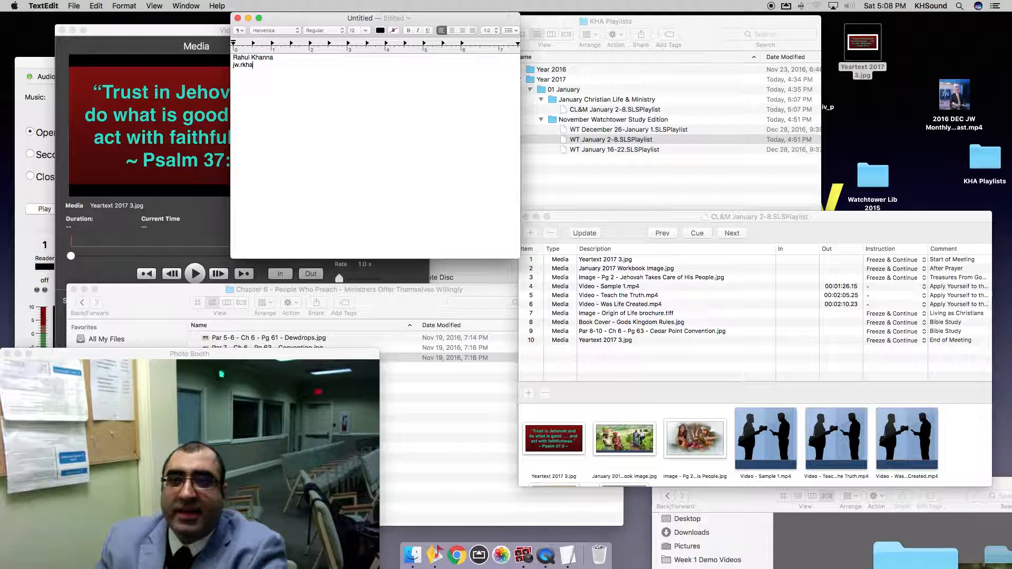
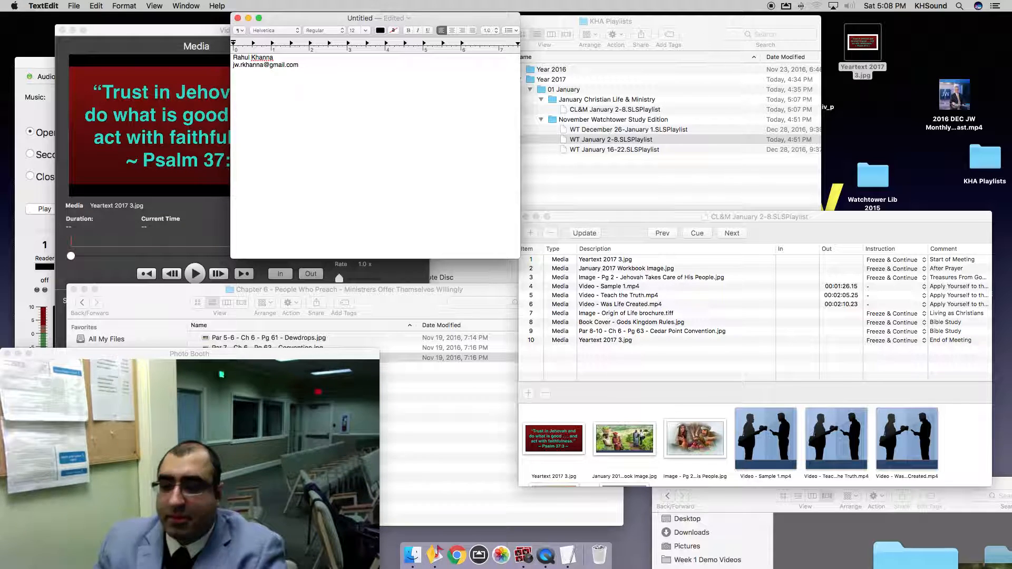
Set both lines to 64 pt and widen the window so the address fits on one line.
left_click_drag(299, 65, 234, 55)
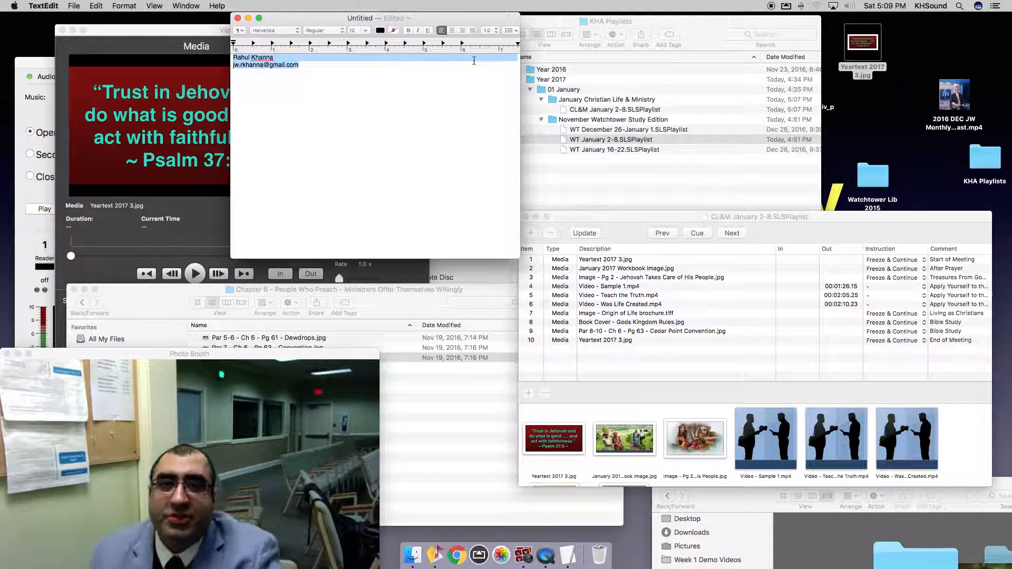
left_click(364, 30)
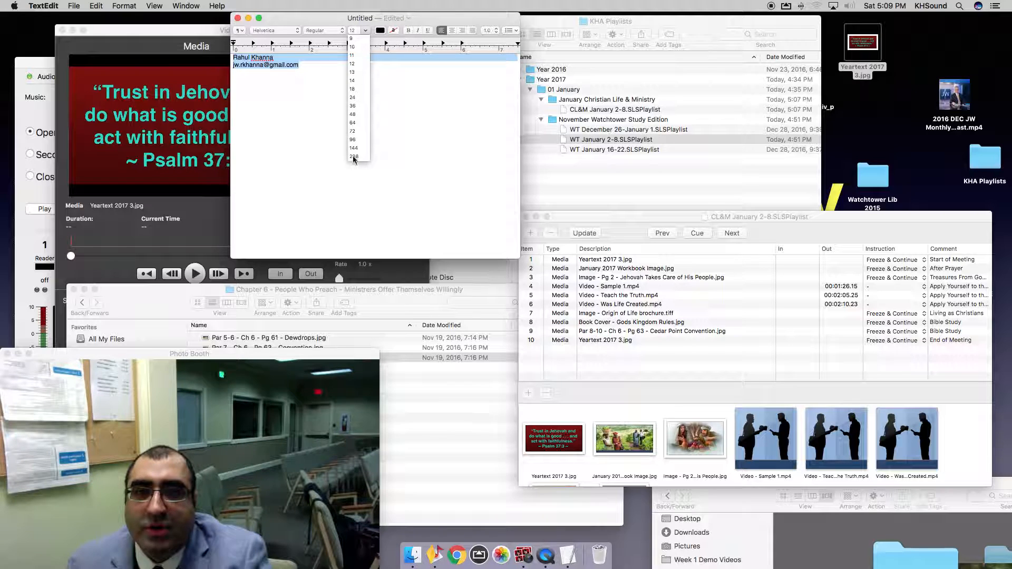
left_click(352, 139)
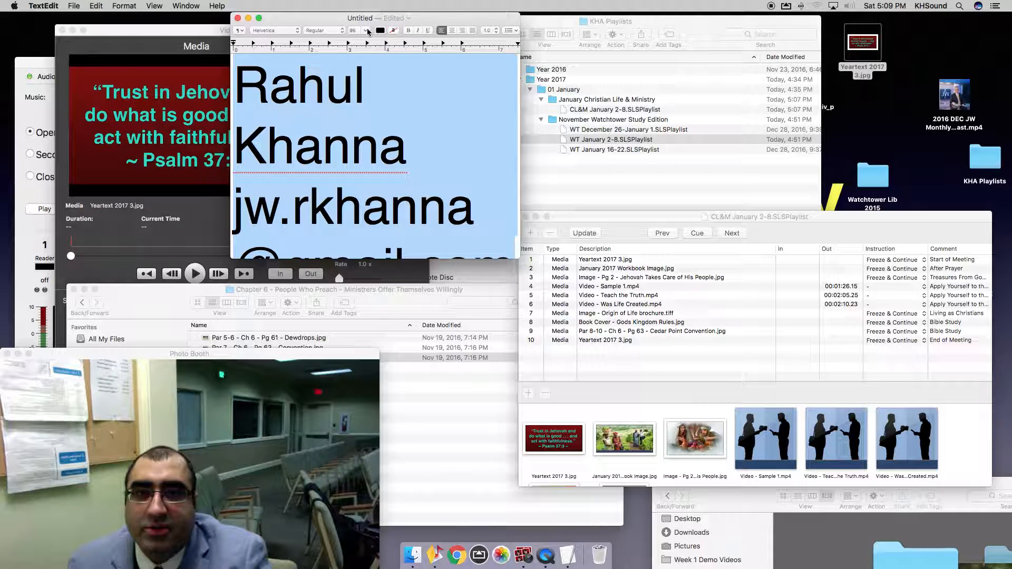
left_click(365, 30)
left_click(353, 120)
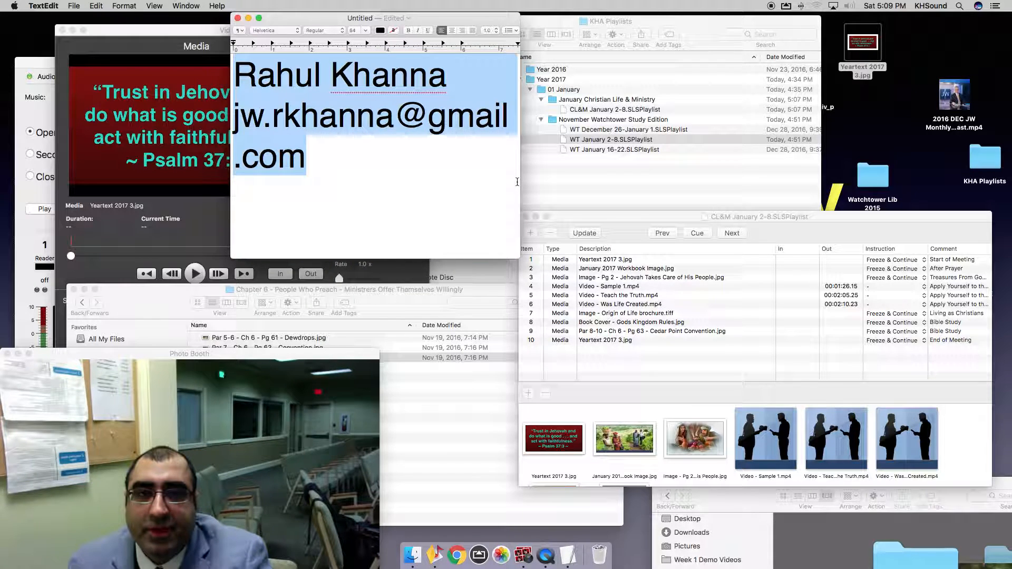
left_click_drag(519, 182, 728, 180)
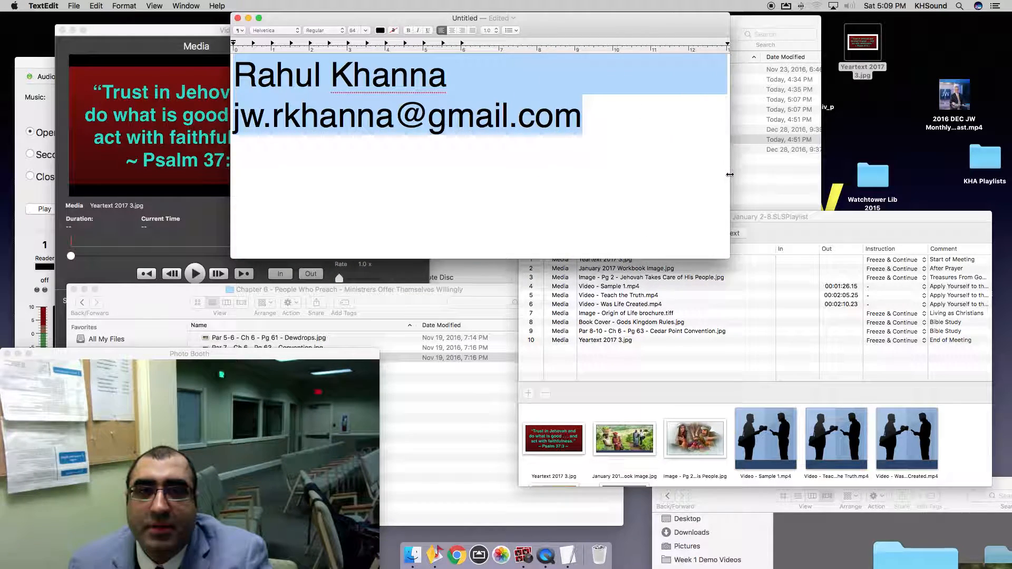
left_click(686, 181)
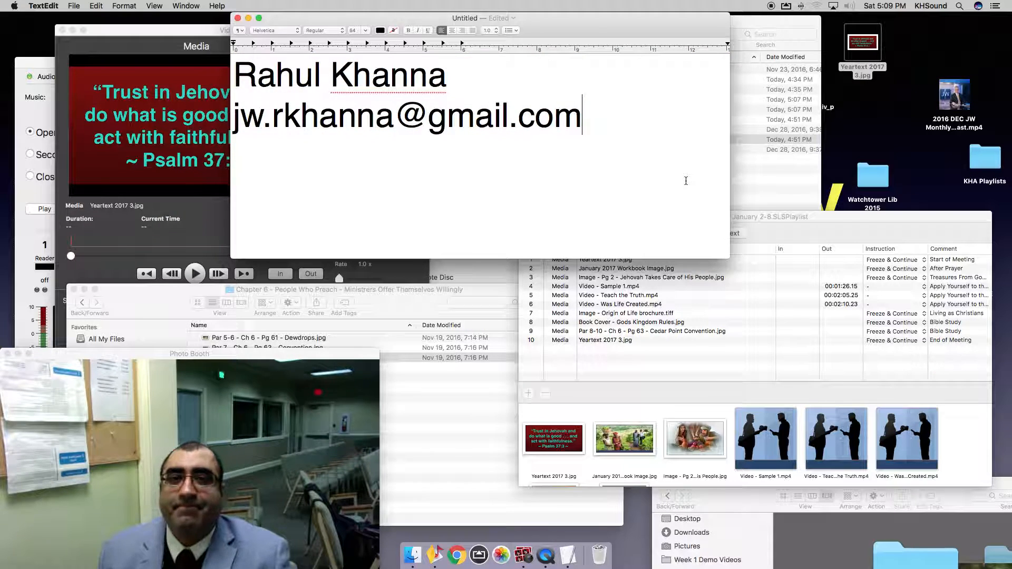